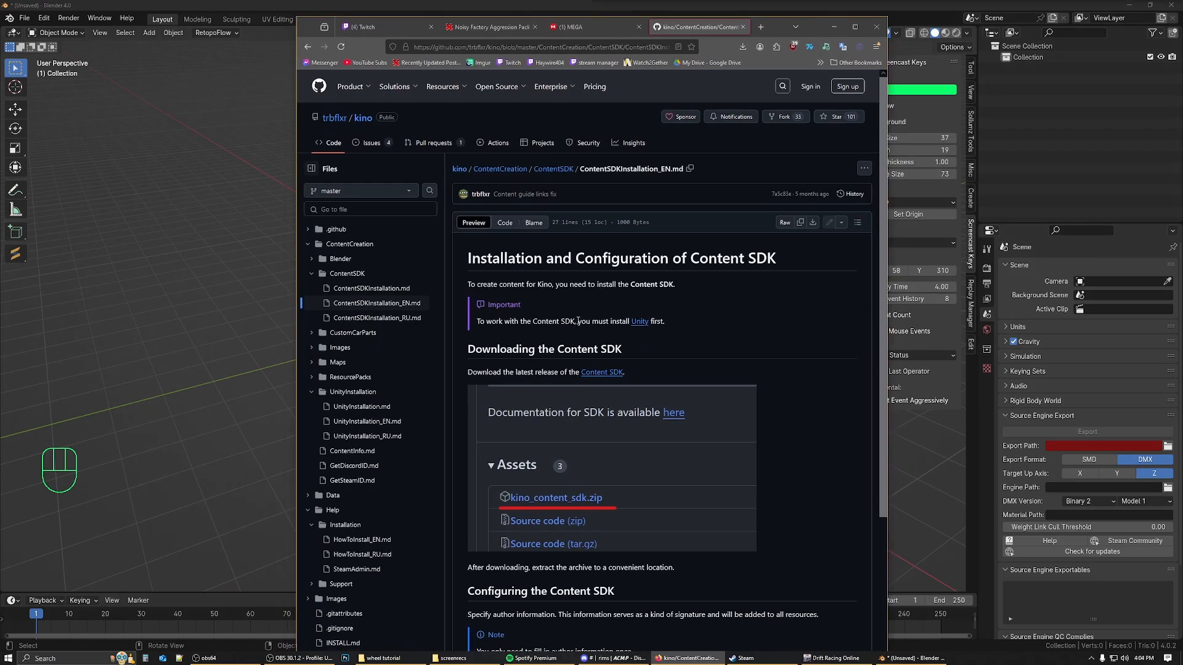
Step: Review the Unity requirement and Content SDK download instructions on the Kino GitHub page, and put the browser away
{"action": "left_click_drag", "start_coordinate": [578, 321], "coordinate": [696, 323]}
{"action": "left_click", "coordinate": [742, 327]}
{"action": "left_click_drag", "start_coordinate": [535, 372], "coordinate": [624, 372]}
{"action": "left_click", "coordinate": [776, 369]}
{"action": "left_click", "coordinate": [828, 28]}
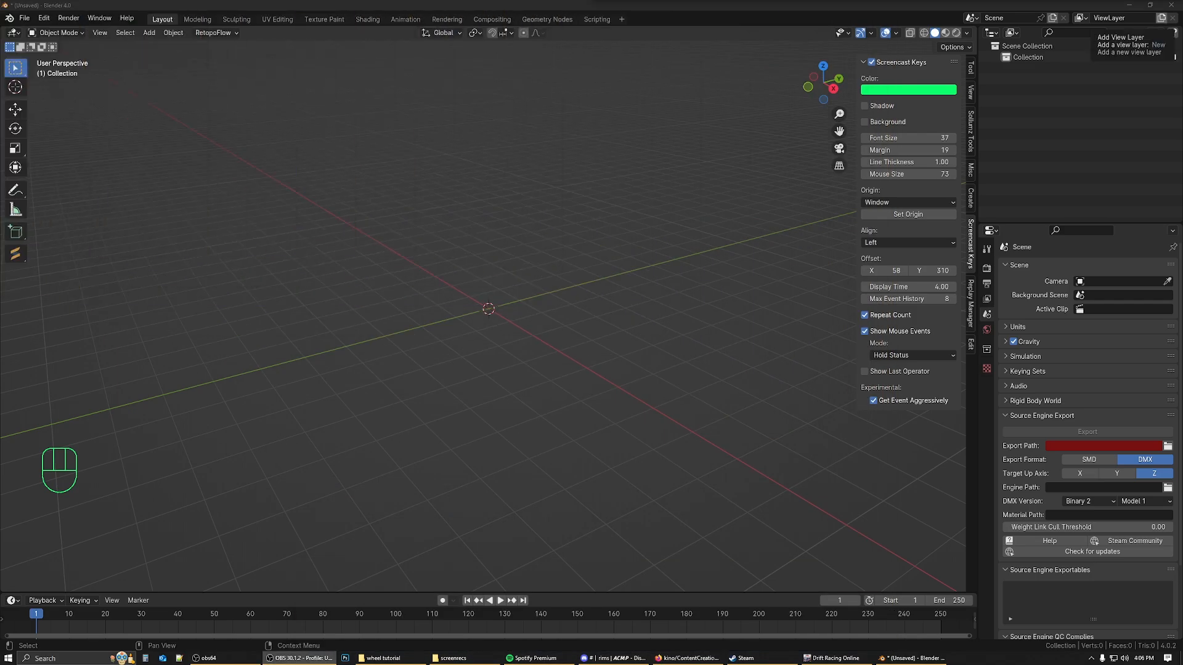
Step: Look through the FBX files inside WheelFitmentObjects.zip in the wheel tutorial folder, and put the file window away
{"action": "left_click", "coordinate": [383, 658]}
{"action": "double_click", "coordinate": [553, 201]}
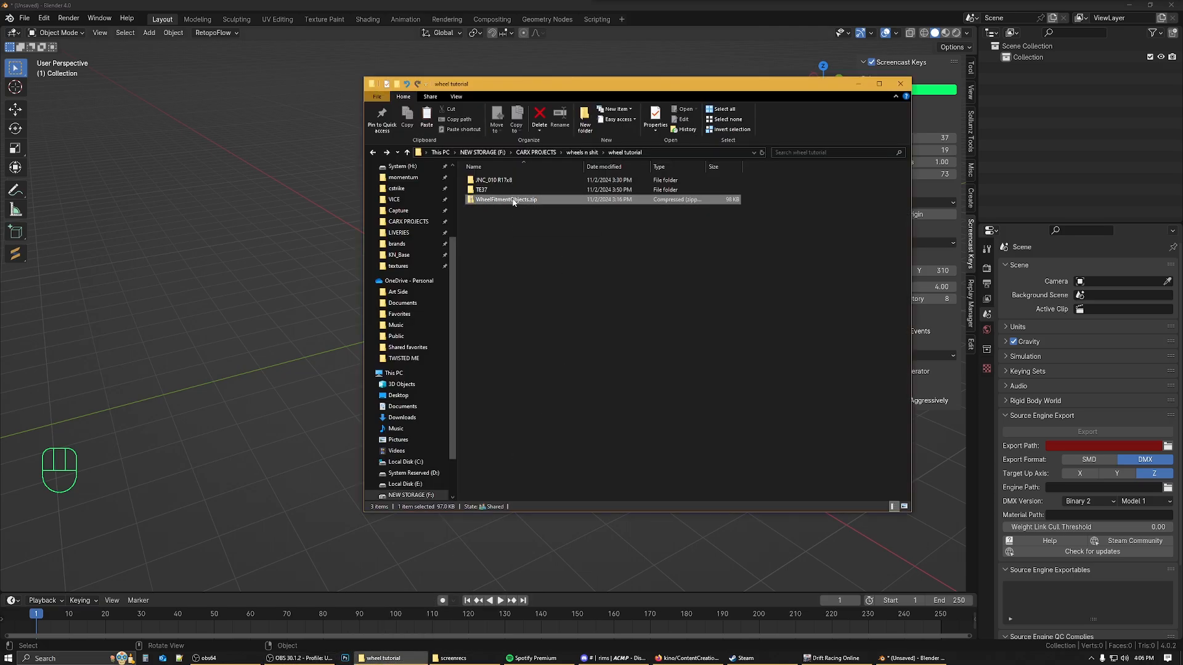
{"action": "left_click_drag", "start_coordinate": [543, 231], "coordinate": [552, 190]}
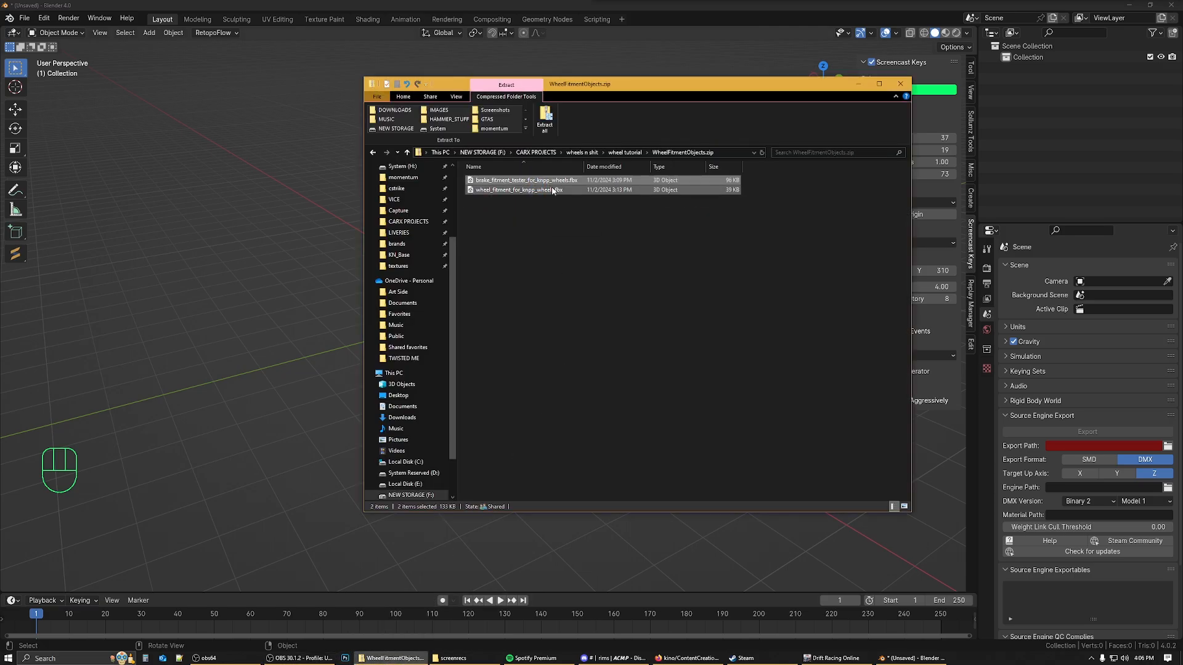
{"action": "key", "text": "BackSpace"}
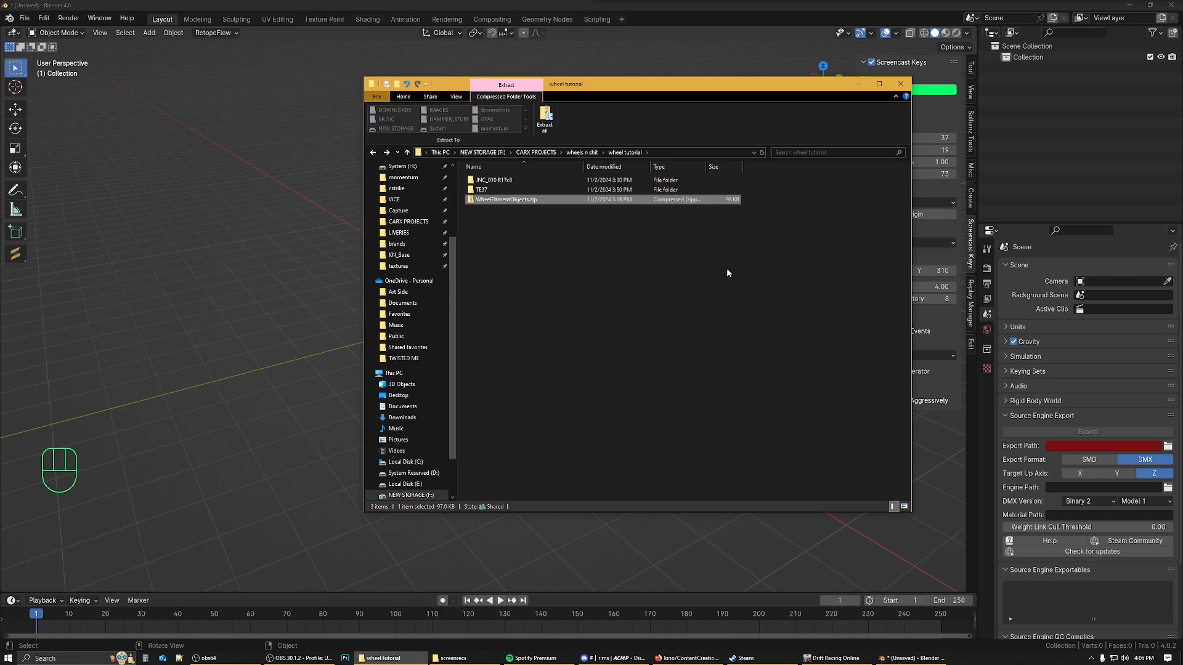
{"action": "left_click", "coordinate": [766, 7]}
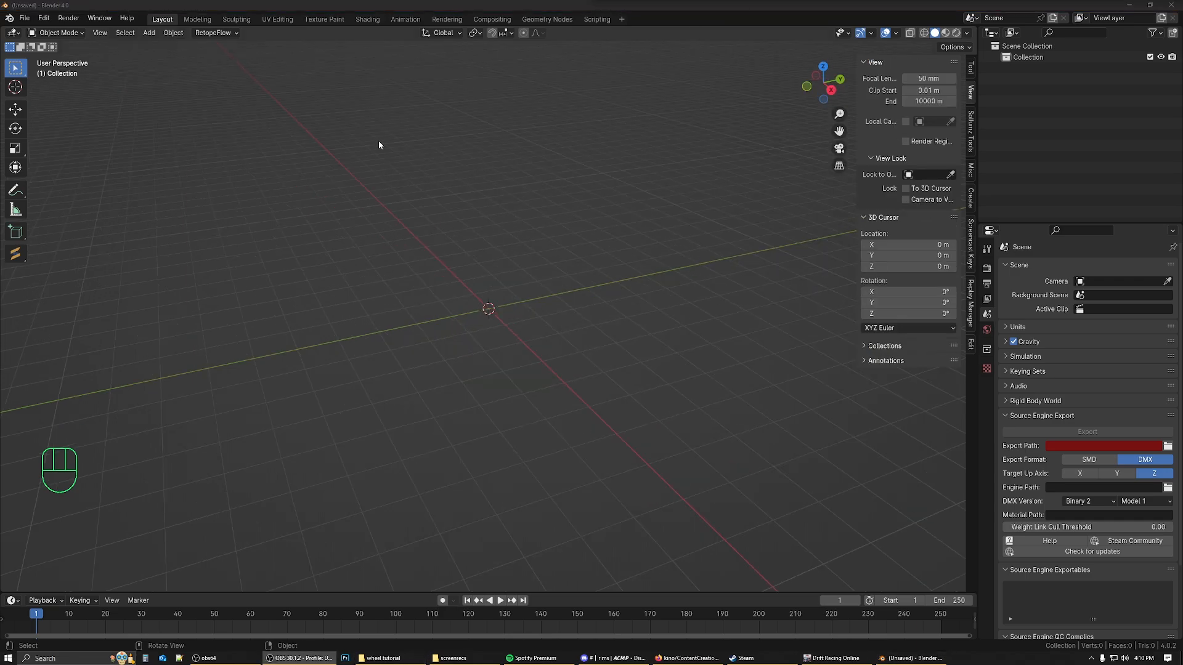
Step: Import the brake fitment tester and wheel fitment FBX files together from the wheel tutorial folder
{"action": "left_click", "coordinate": [27, 20]}
{"action": "mouse_move", "coordinate": [87, 175]}
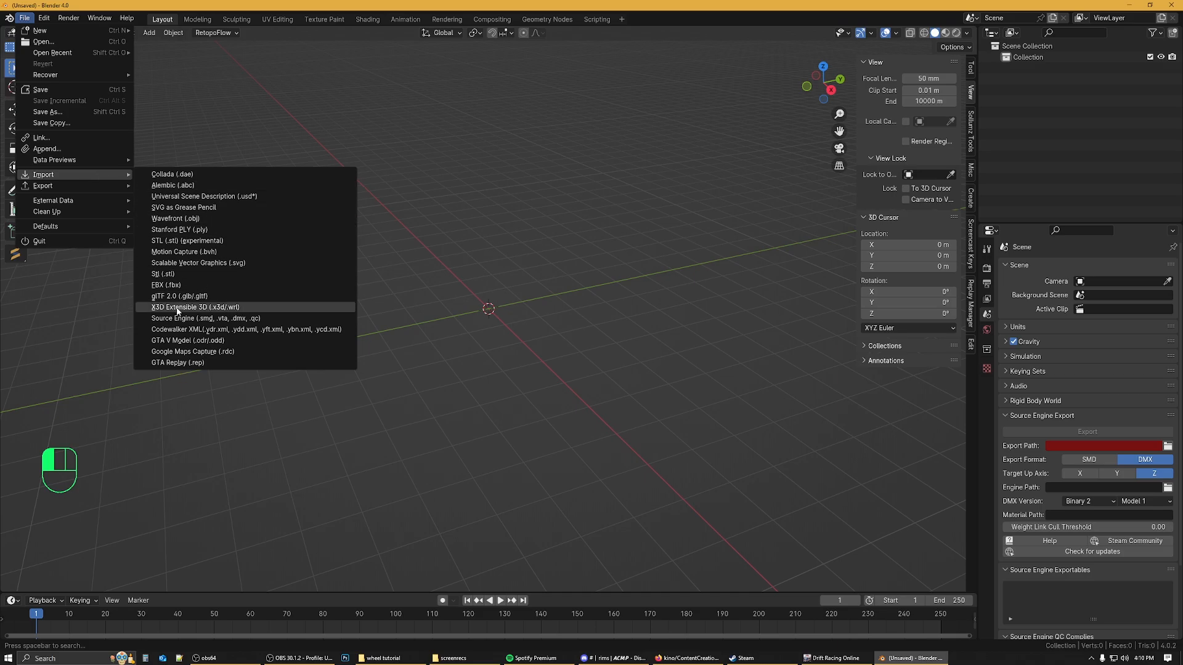
{"action": "left_click", "coordinate": [184, 285]}
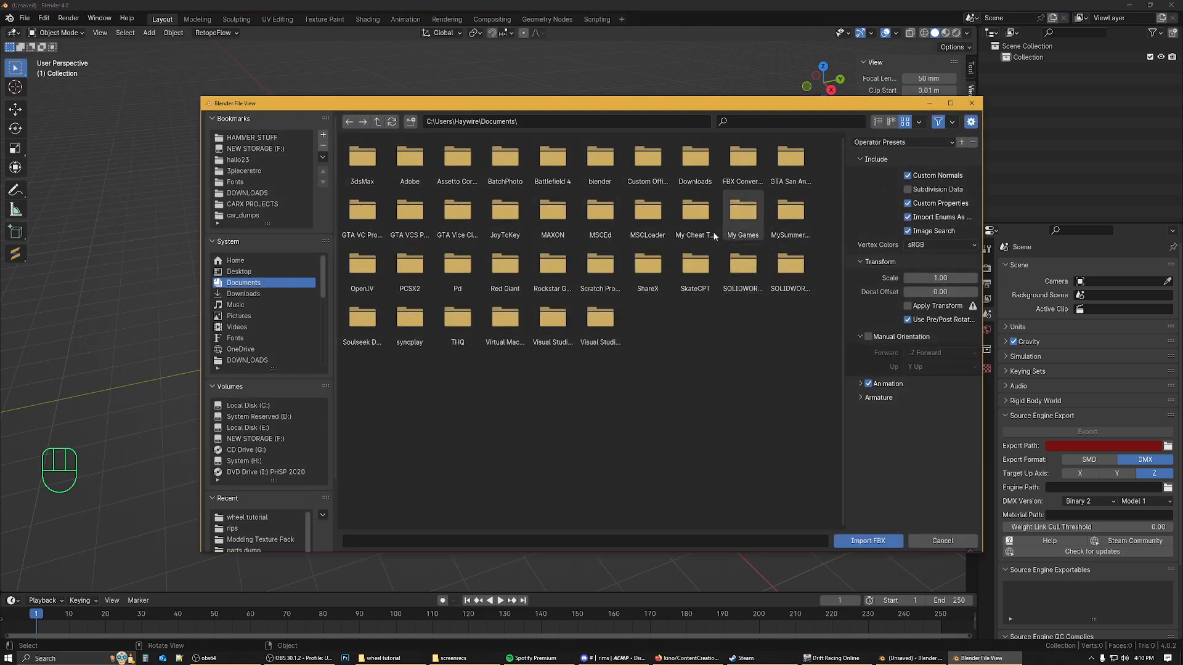
{"action": "left_click", "coordinate": [246, 517]}
{"action": "left_click_drag", "start_coordinate": [567, 162], "coordinate": [438, 185]}
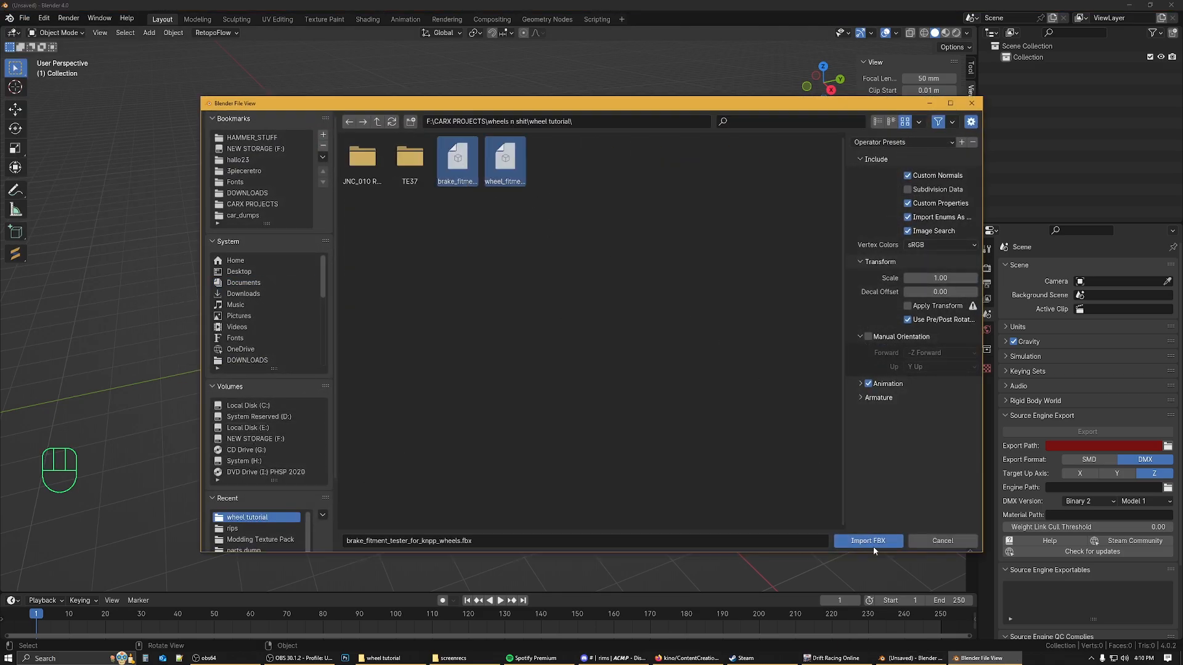
{"action": "left_click", "coordinate": [868, 540]}
{"action": "middle_click_drag", "start_coordinate": [528, 338], "coordinate": [564, 316]}
{"action": "scroll", "coordinate": [562, 317], "scroll_direction": "up", "scroll_amount": 3}
Step: Expand both imported empties and toggle the visibility of tyre_to_fit and wheel_to_fit to examine each part
{"action": "left_click", "coordinate": [1005, 68]}
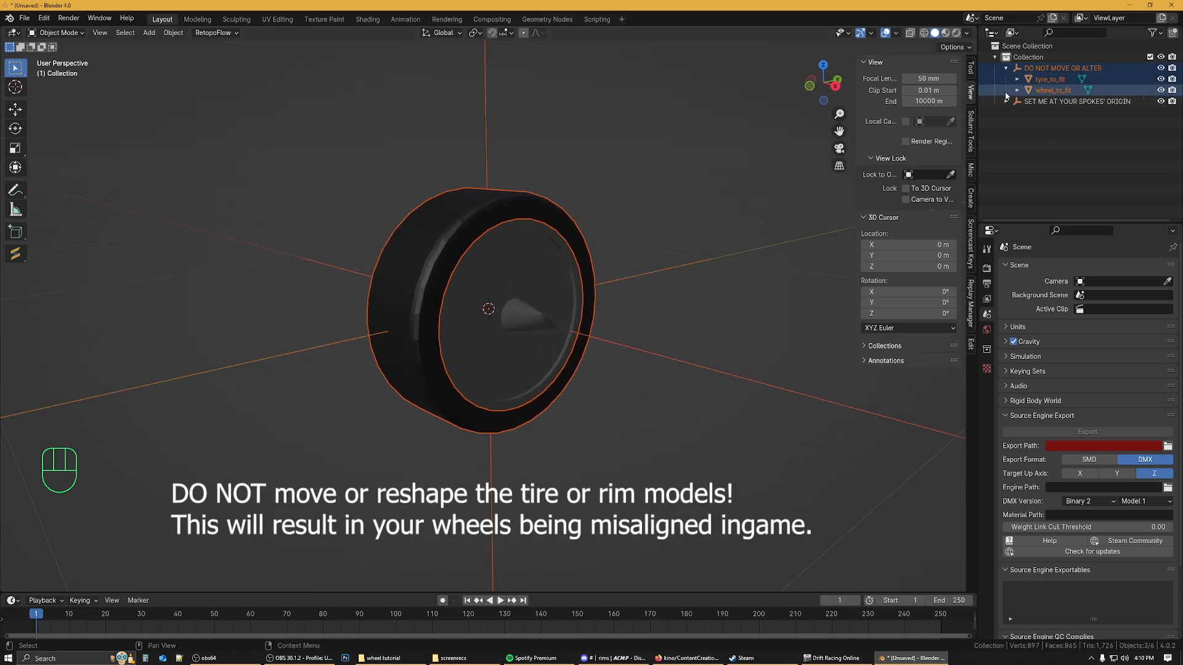
{"action": "left_click", "coordinate": [1005, 101]}
{"action": "left_click", "coordinate": [1160, 79]}
{"action": "left_click", "coordinate": [1160, 79]}
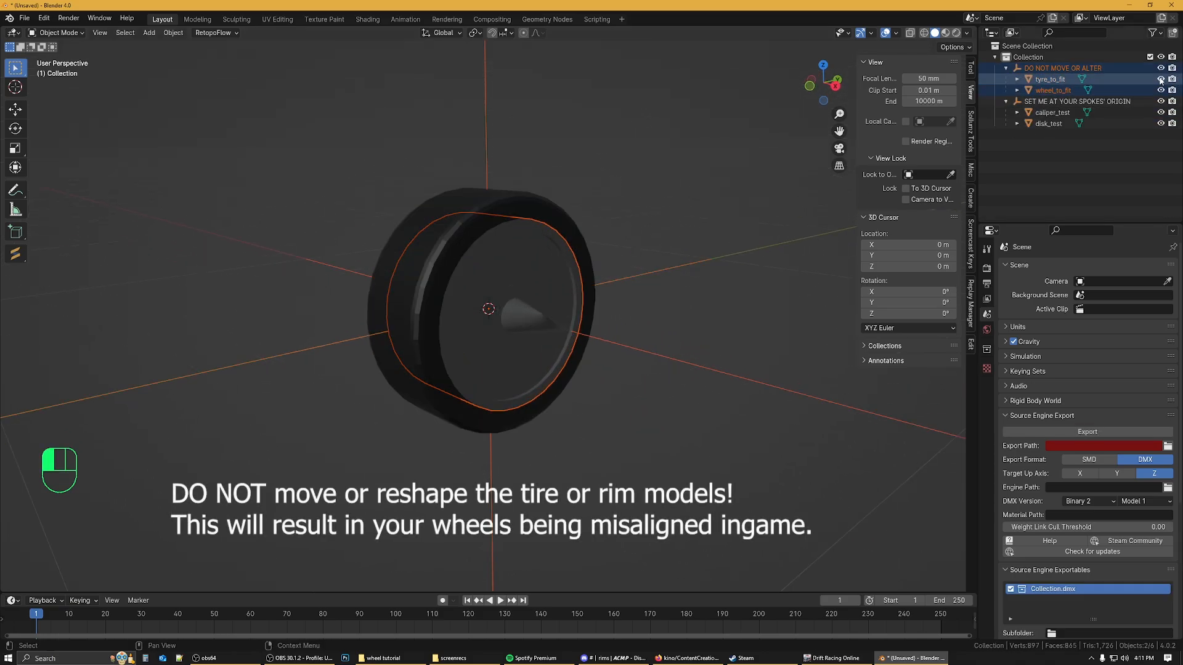
{"action": "left_click", "coordinate": [1161, 79]}
{"action": "left_click", "coordinate": [1160, 79]}
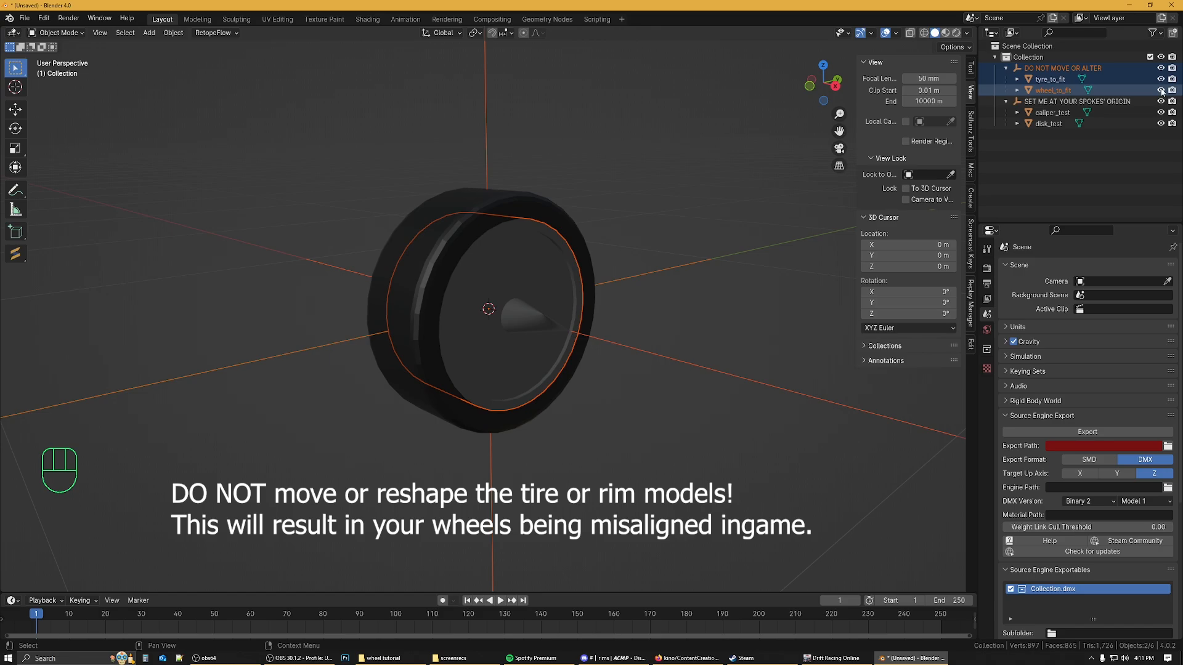
{"action": "left_click", "coordinate": [1161, 90]}
{"action": "left_click", "coordinate": [1160, 89]}
{"action": "left_click", "coordinate": [1160, 90]}
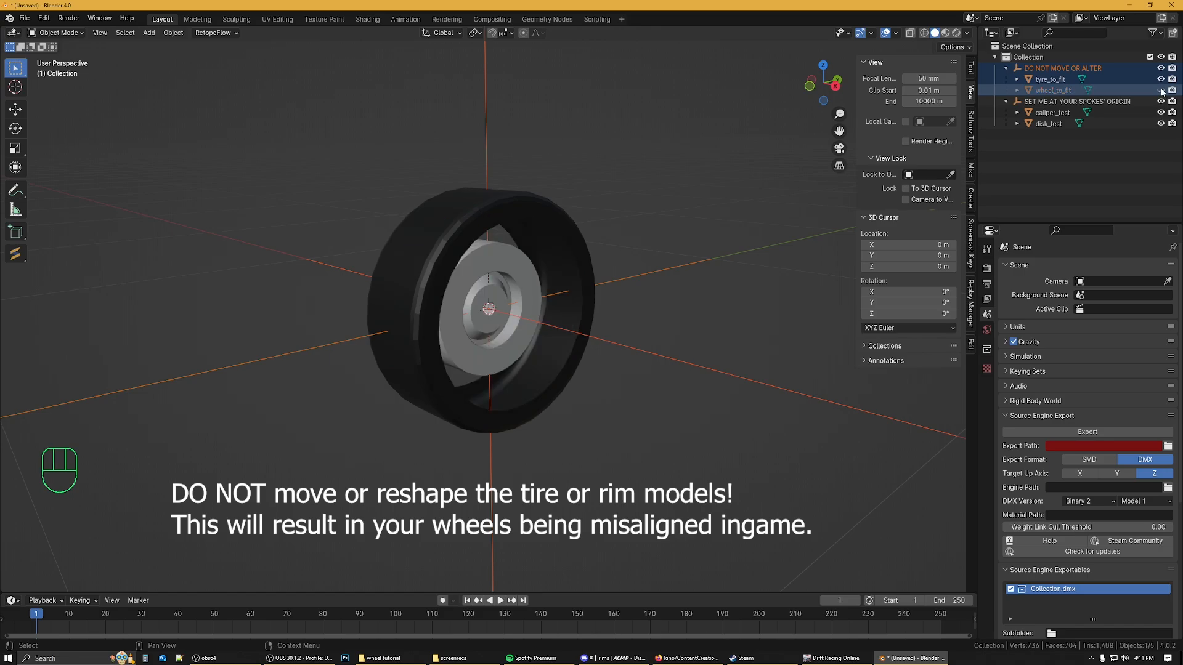
{"action": "left_click", "coordinate": [1161, 90]}
Step: Hide the DO NOT MOVE OR ALTER empty with its tyre and wheel, and shade the viewport in Material Preview
{"action": "left_click_drag", "start_coordinate": [1161, 90], "coordinate": [1161, 68]}
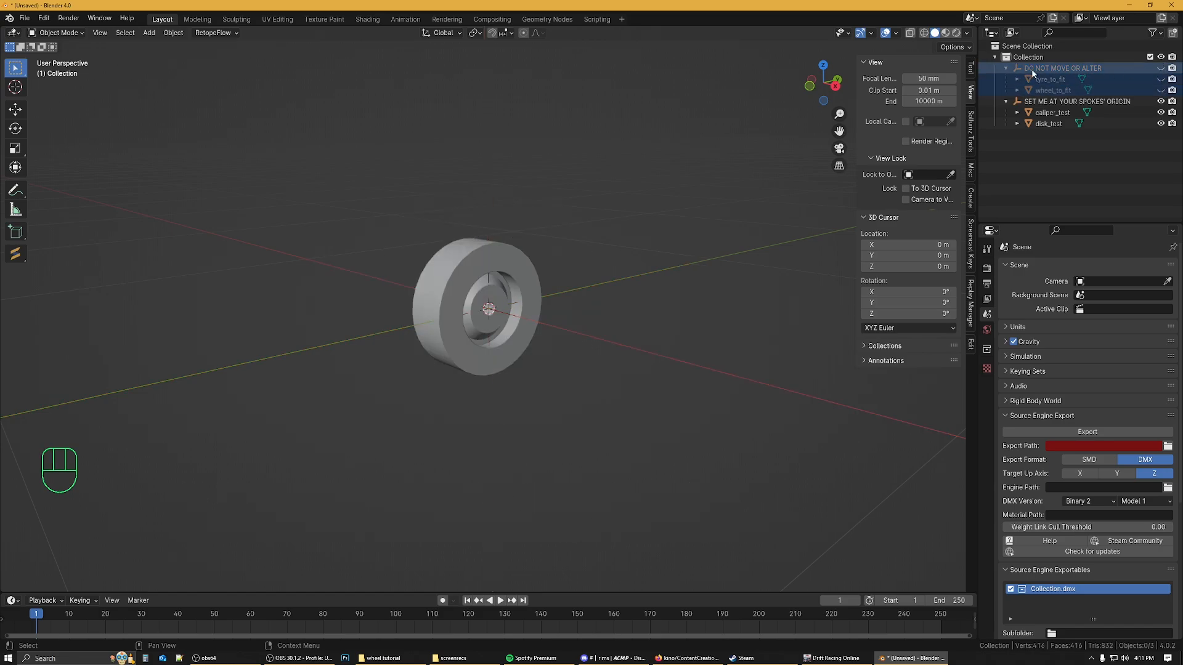
{"action": "left_click", "coordinate": [945, 33]}
{"action": "scroll", "coordinate": [565, 353], "scroll_direction": "up", "scroll_amount": 6}
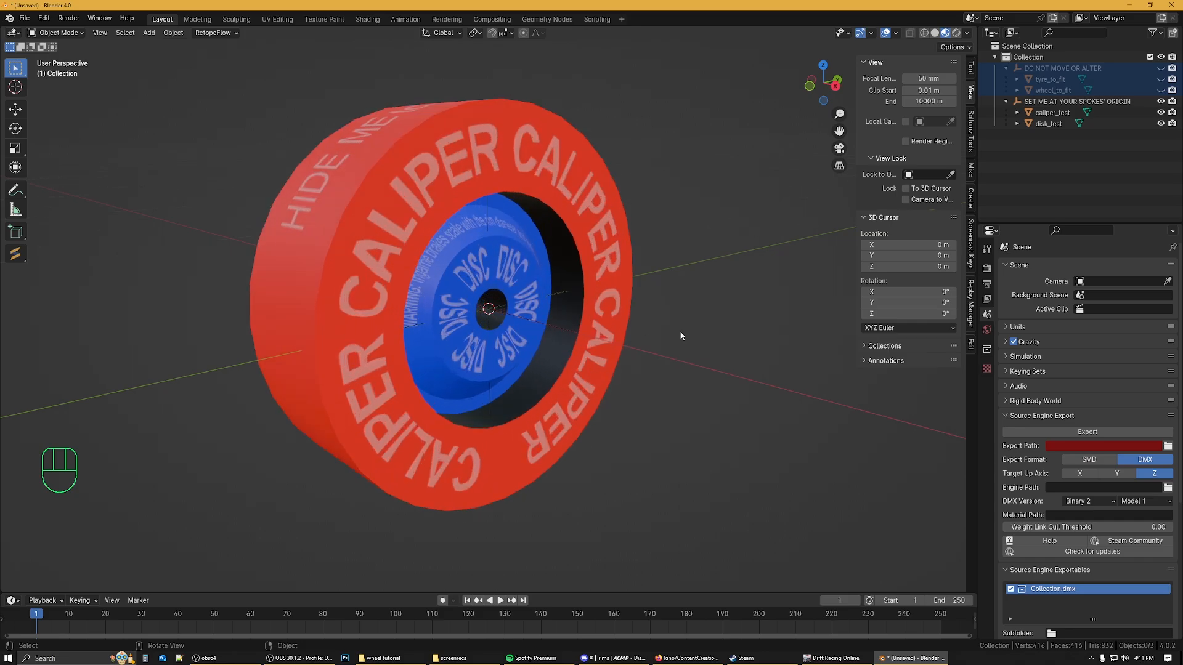
{"action": "mouse_move", "coordinate": [681, 335]}
{"action": "middle_mouse_down"}
{"action": "mouse_move", "coordinate": [651, 313]}
{"action": "mouse_move", "coordinate": [693, 324]}
{"action": "middle_mouse_up"}
Step: Hide caliper_test, disk_test and their parent empty SET ME AT YOUR SPOKES' ORIGIN
{"action": "left_click", "coordinate": [1051, 113]}
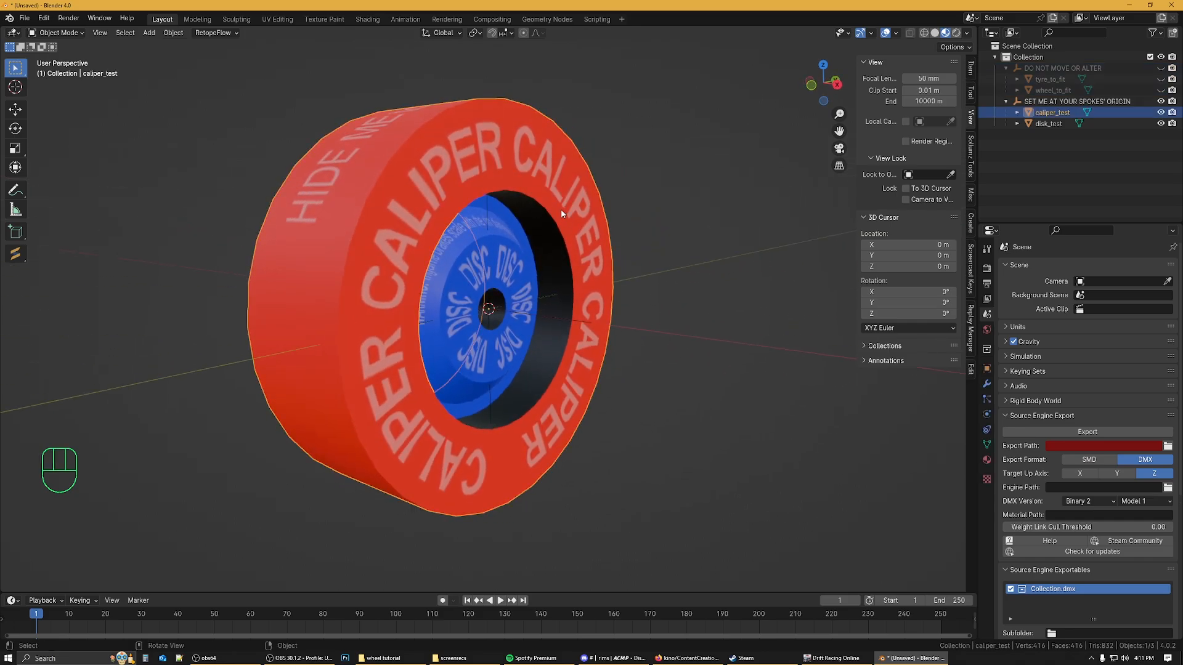
{"action": "left_click", "coordinate": [1160, 112]}
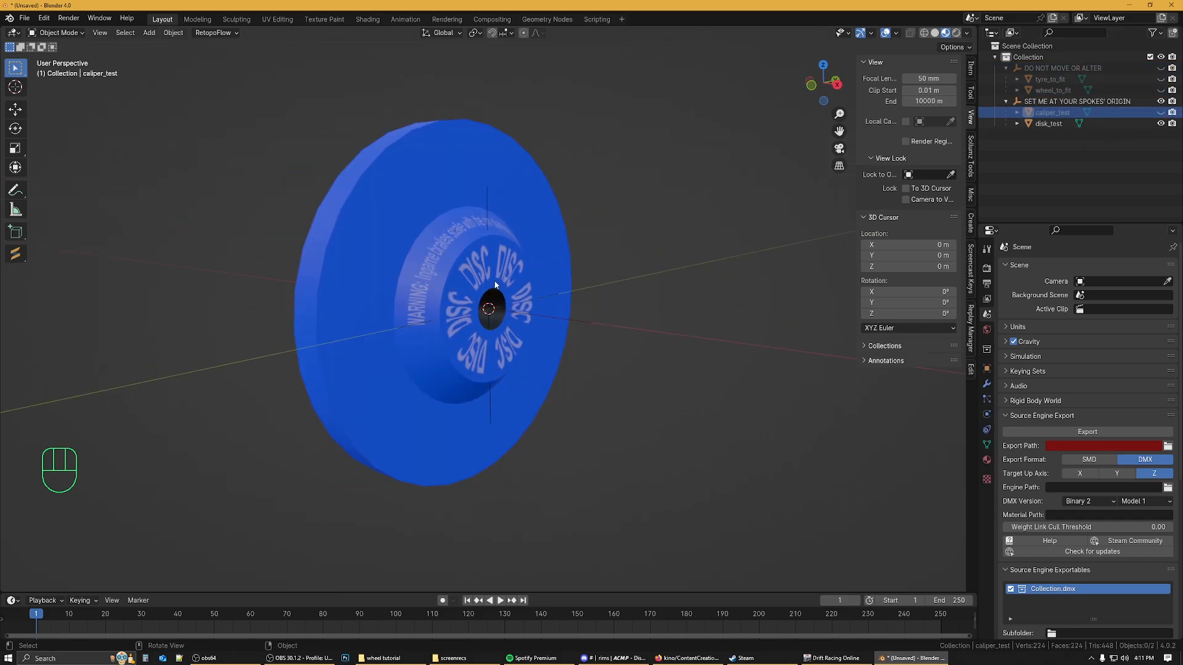
{"action": "left_click", "coordinate": [1160, 123]}
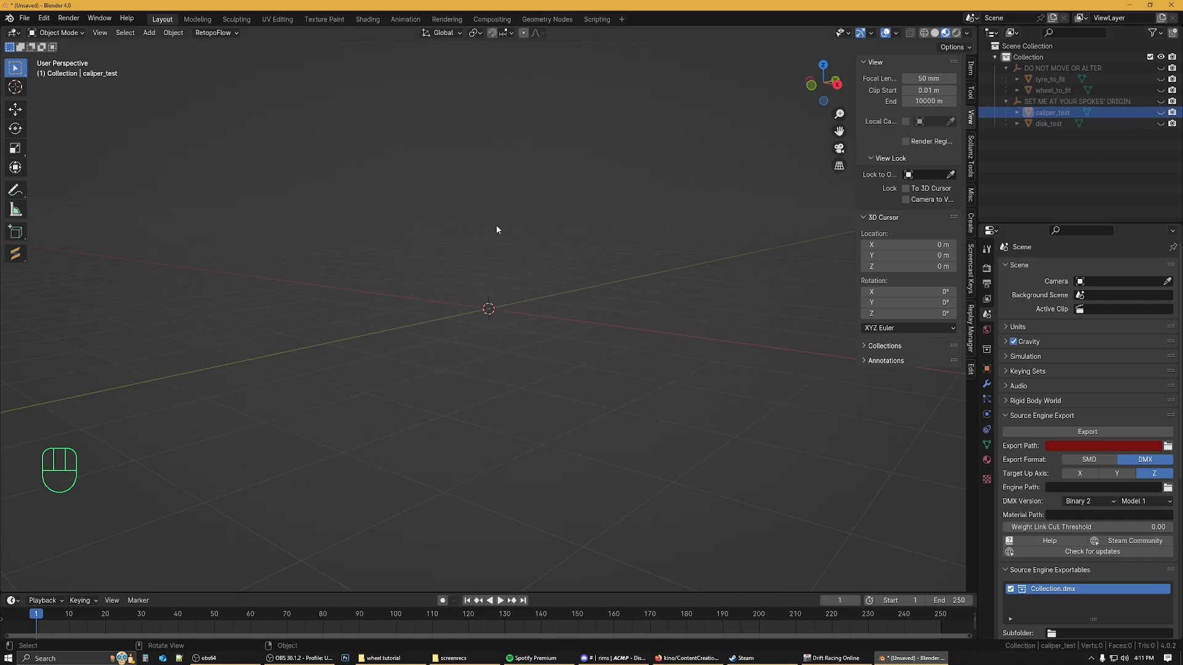
Step: Import the wheel model JNC-010.fbx from the JNC_010 R17x8 folder
{"action": "left_click", "coordinate": [24, 18]}
{"action": "mouse_move", "coordinate": [62, 175]}
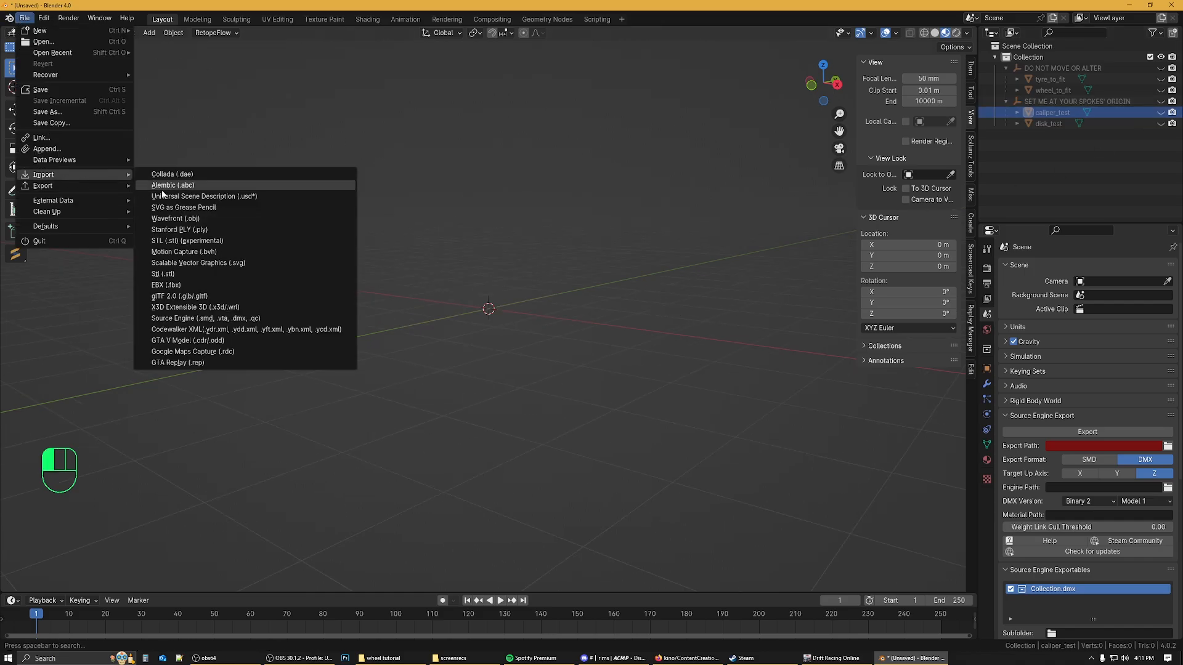
{"action": "left_click", "coordinate": [186, 284]}
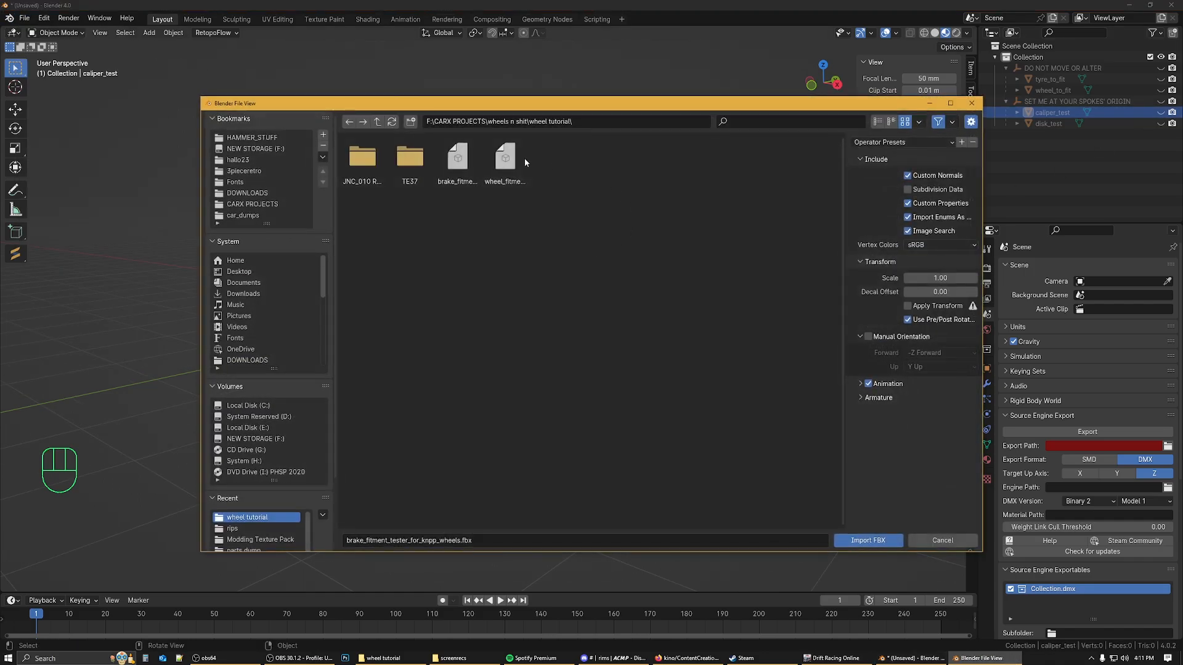
{"action": "double_click", "coordinate": [358, 159]}
{"action": "left_click", "coordinate": [409, 162]}
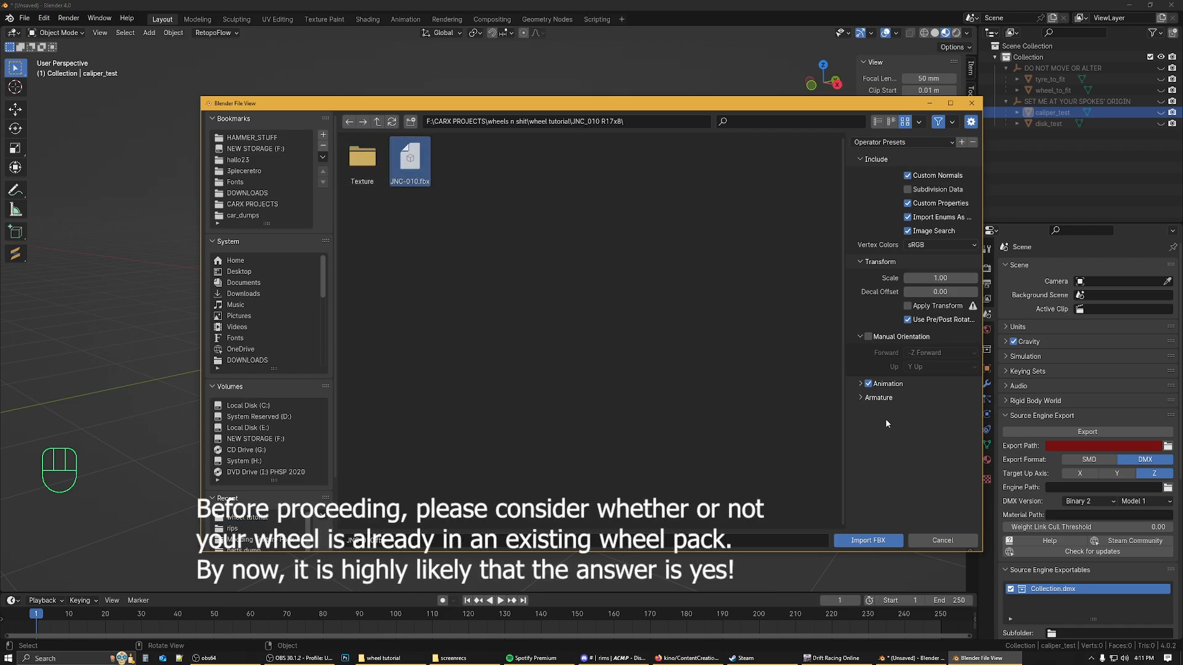
{"action": "left_click", "coordinate": [867, 540]}
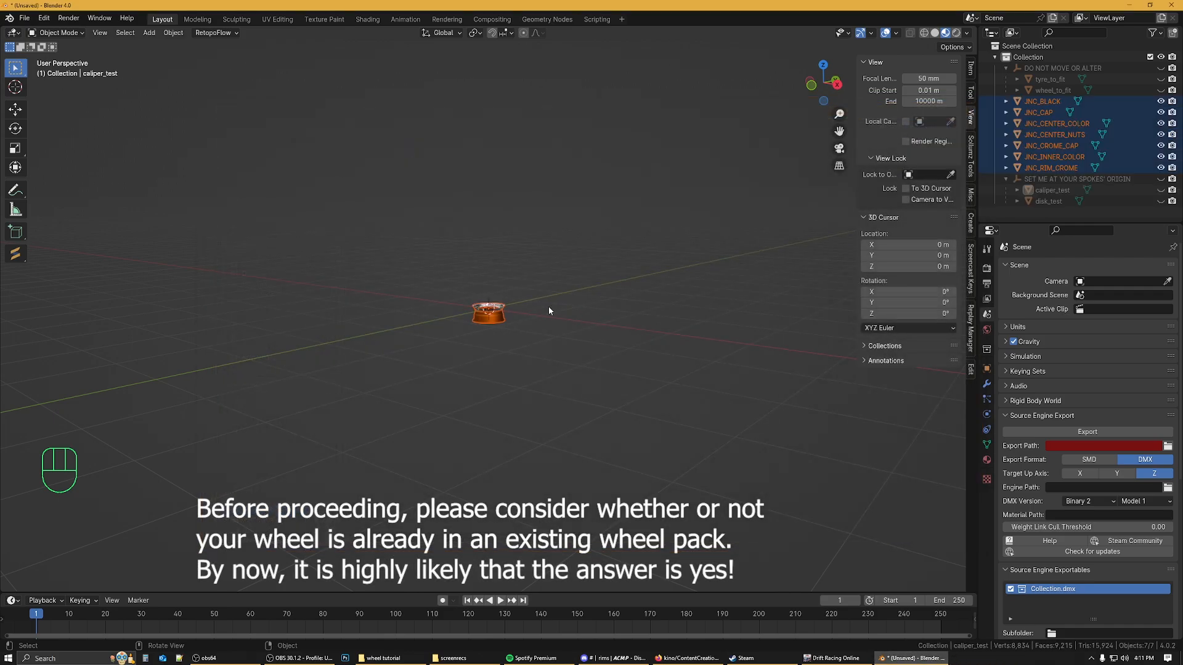
{"action": "scroll", "coordinate": [550, 311], "scroll_direction": "up", "scroll_amount": 10}
{"action": "middle_click_drag", "start_coordinate": [596, 306], "coordinate": [612, 385]}
{"action": "scroll", "coordinate": [612, 386], "scroll_direction": "up", "scroll_amount": 5}
{"action": "scroll", "coordinate": [612, 386], "scroll_direction": "down", "scroll_amount": 1}
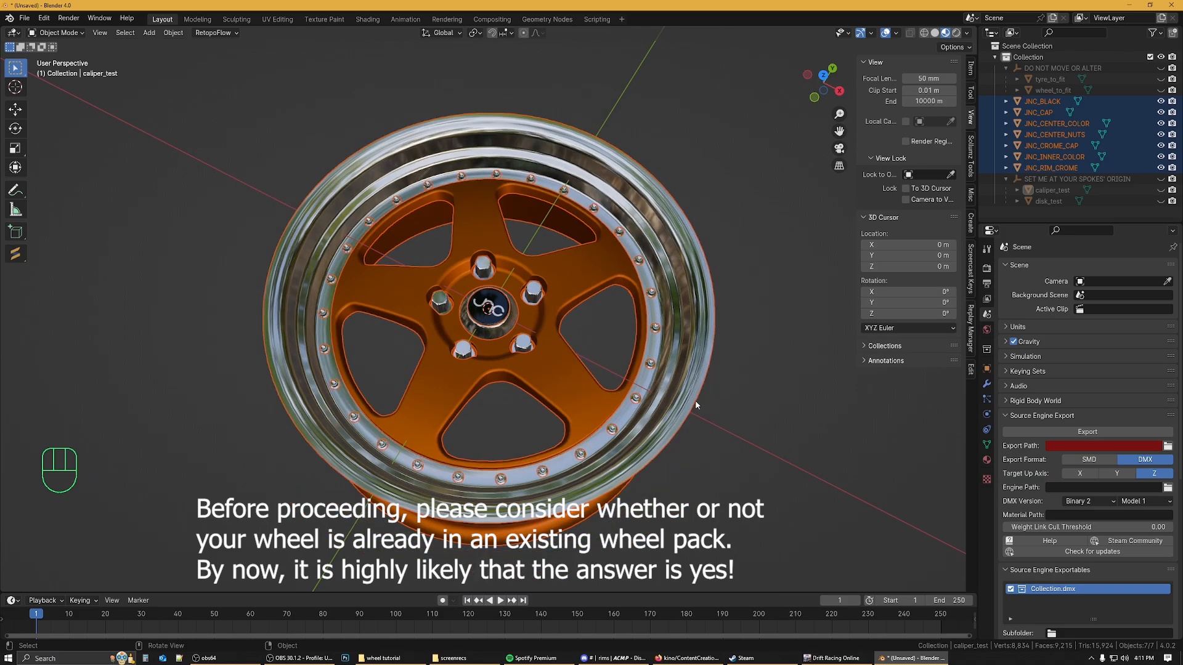
{"action": "scroll", "coordinate": [696, 404], "scroll_direction": "up", "scroll_amount": 2}
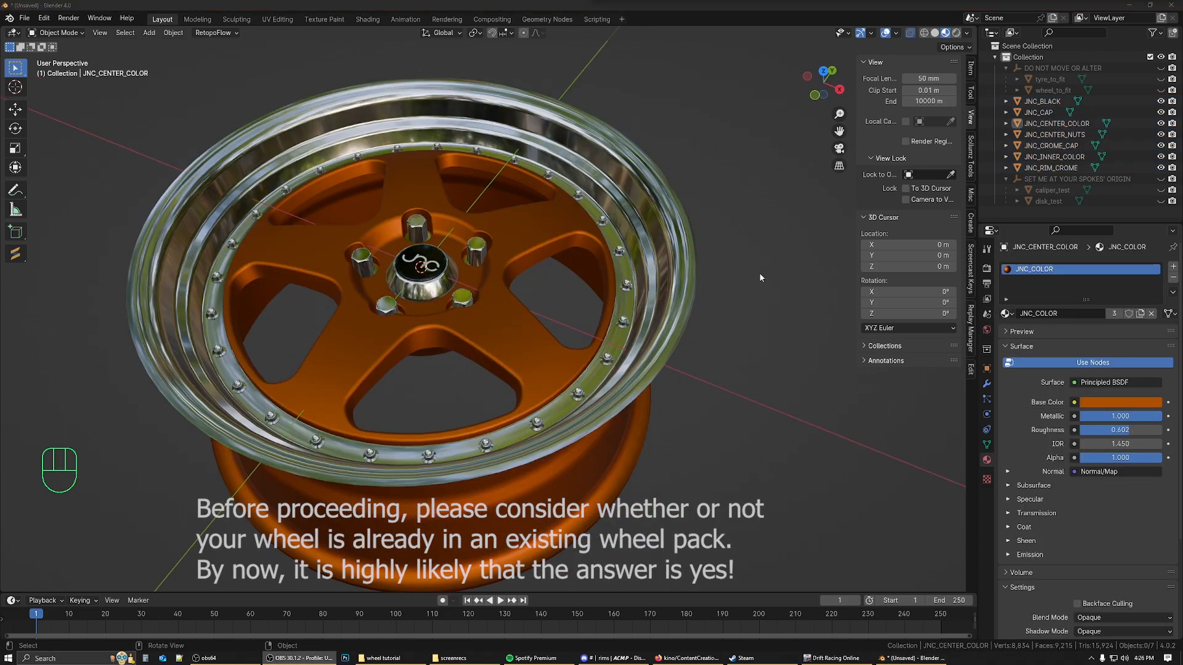
Step: Examine the wheel's separate parts and their materials: centre cap, lug nuts, chrome rim lip, inner barrel and spokes
{"action": "left_click", "coordinate": [449, 269]}
{"action": "left_click", "coordinate": [450, 267]}
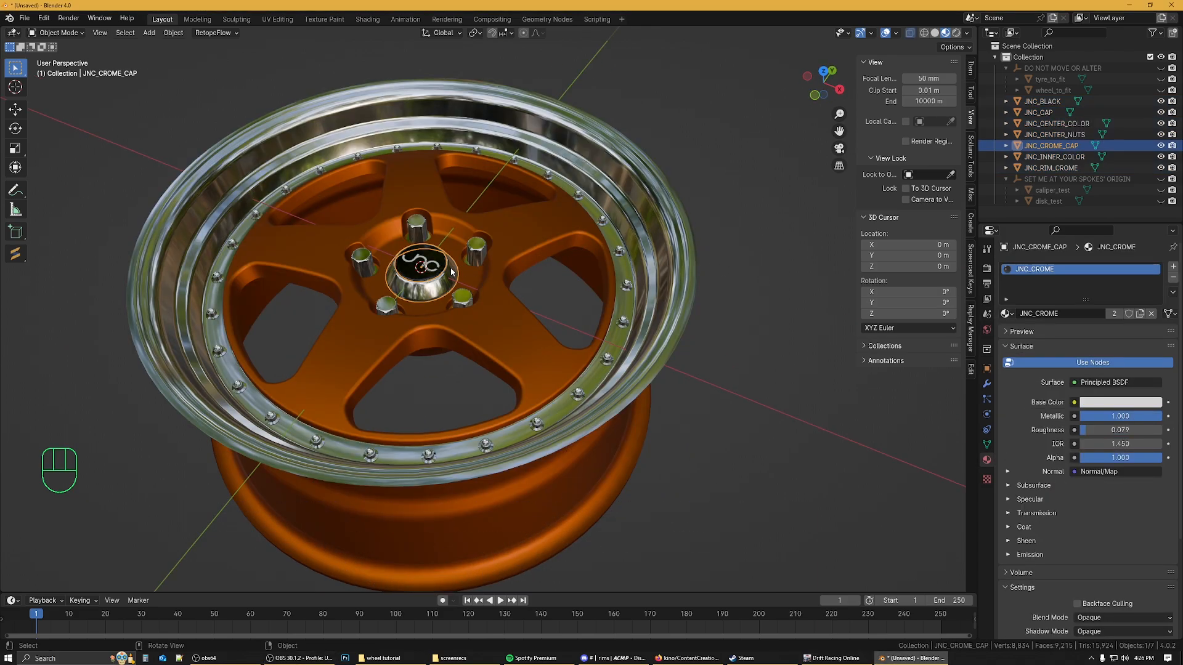
{"action": "left_click", "coordinate": [471, 271]}
{"action": "left_click", "coordinate": [479, 253]}
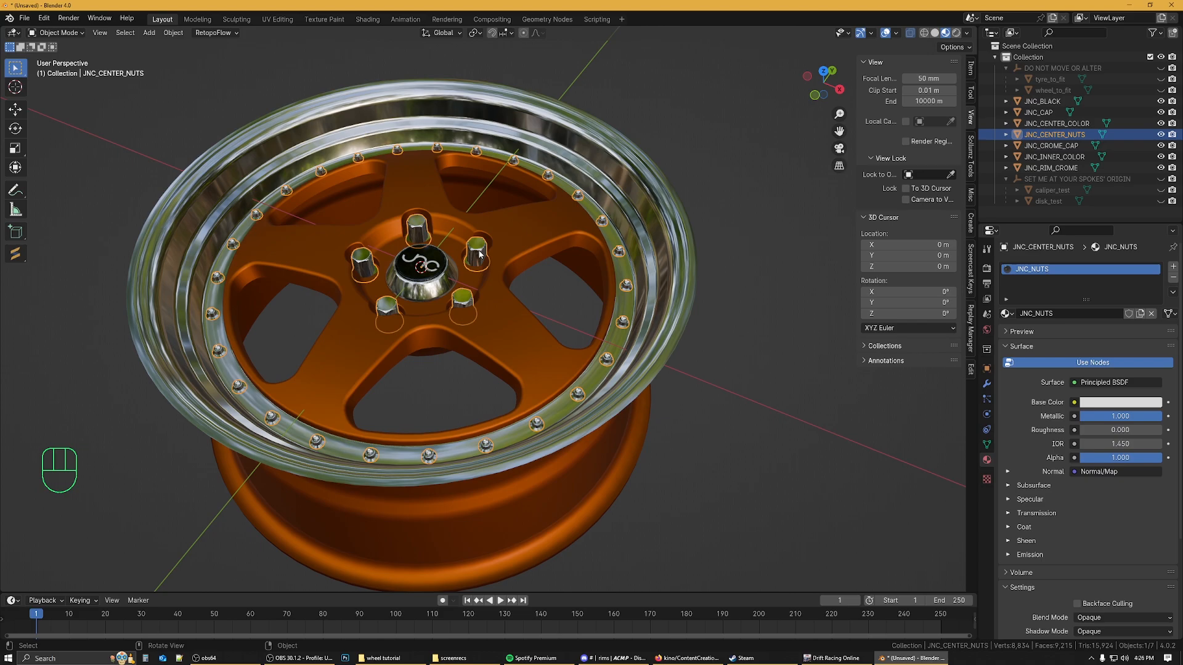
{"action": "left_click", "coordinate": [646, 258]}
{"action": "left_click", "coordinate": [770, 332]}
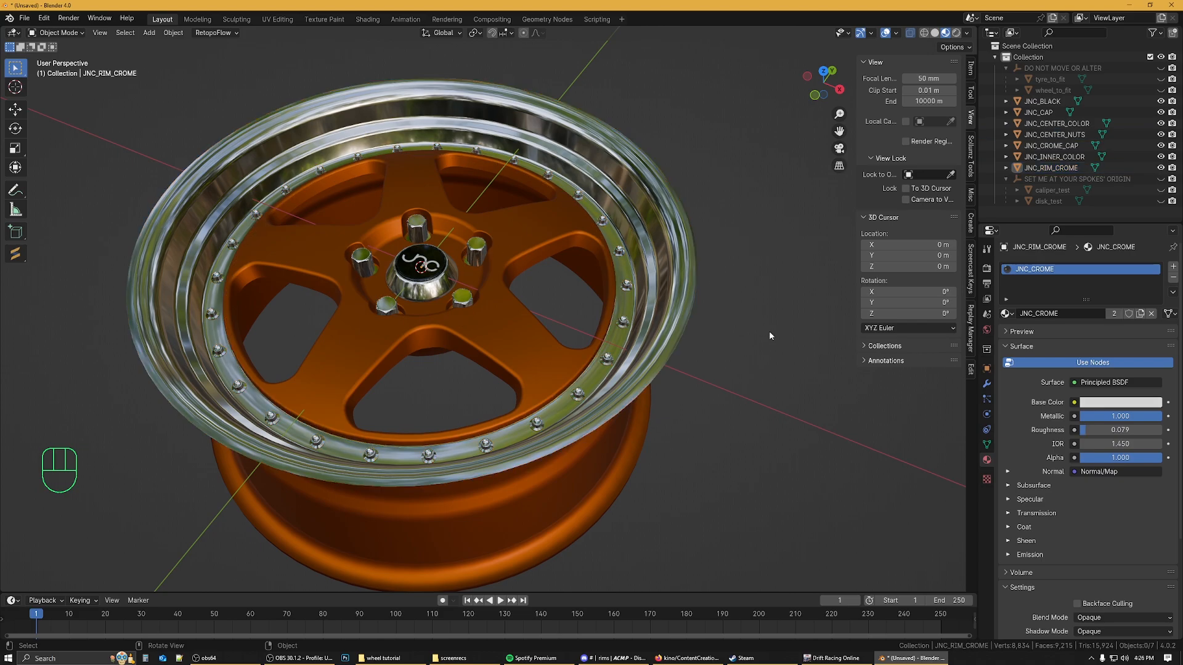
{"action": "mouse_move", "coordinate": [787, 362]}
{"action": "middle_mouse_down"}
{"action": "mouse_move", "coordinate": [793, 345]}
{"action": "mouse_move", "coordinate": [786, 356]}
{"action": "middle_mouse_up"}
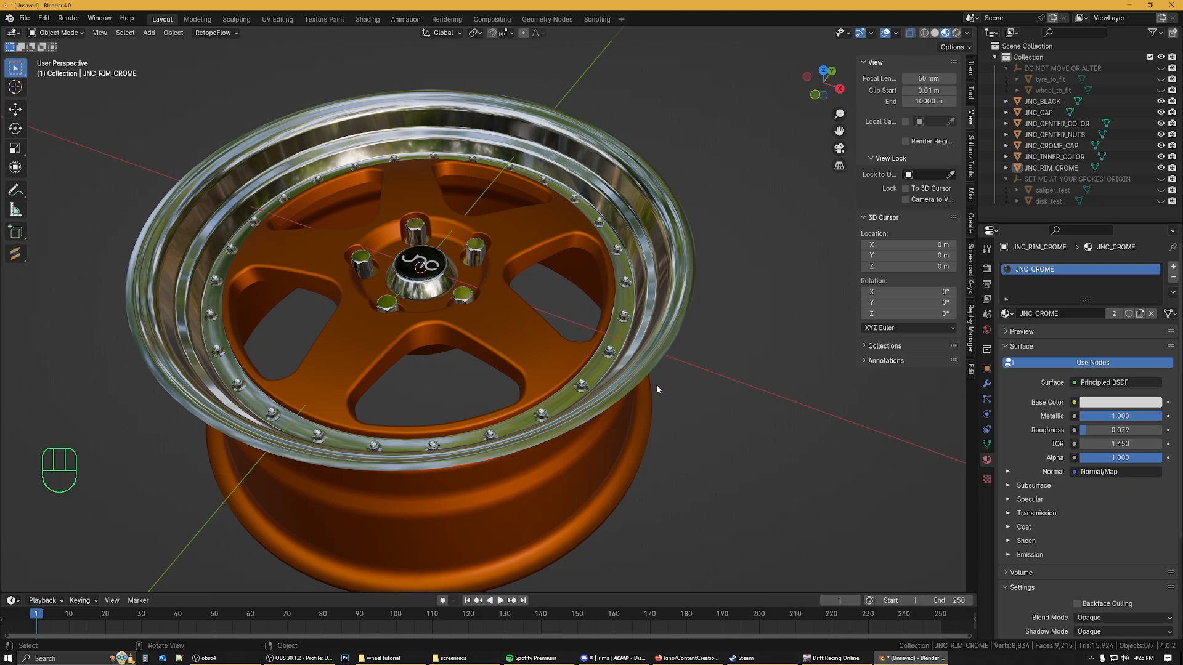
{"action": "middle_click_drag", "start_coordinate": [752, 386], "coordinate": [771, 380]}
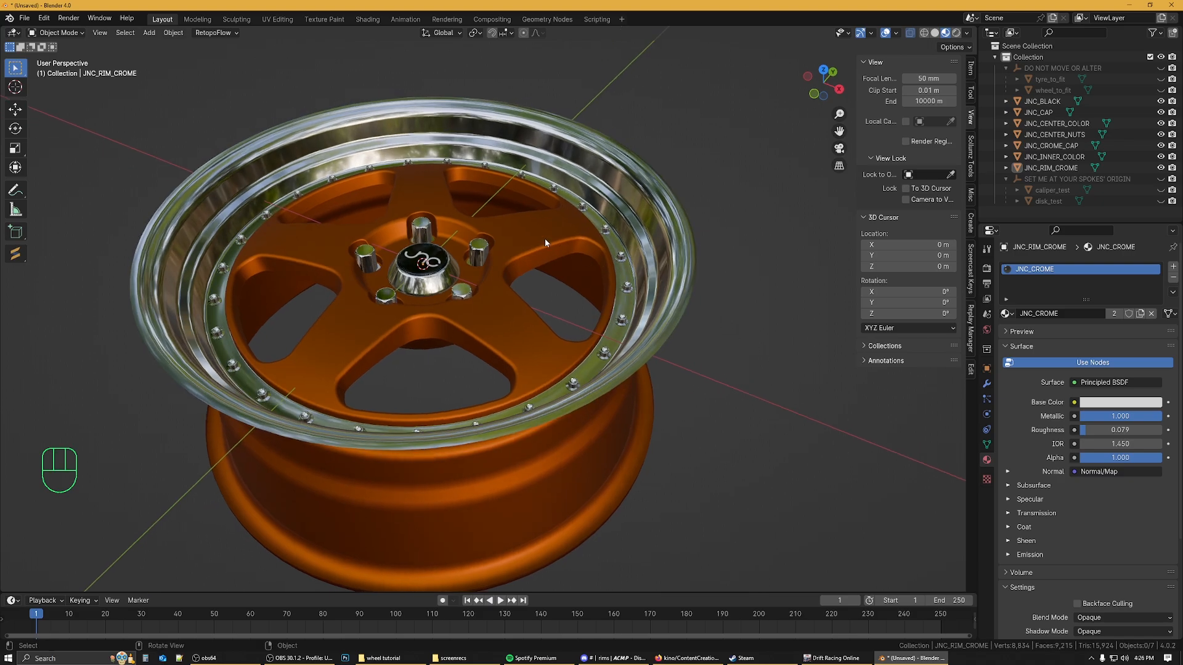
{"action": "left_click", "coordinate": [676, 240]}
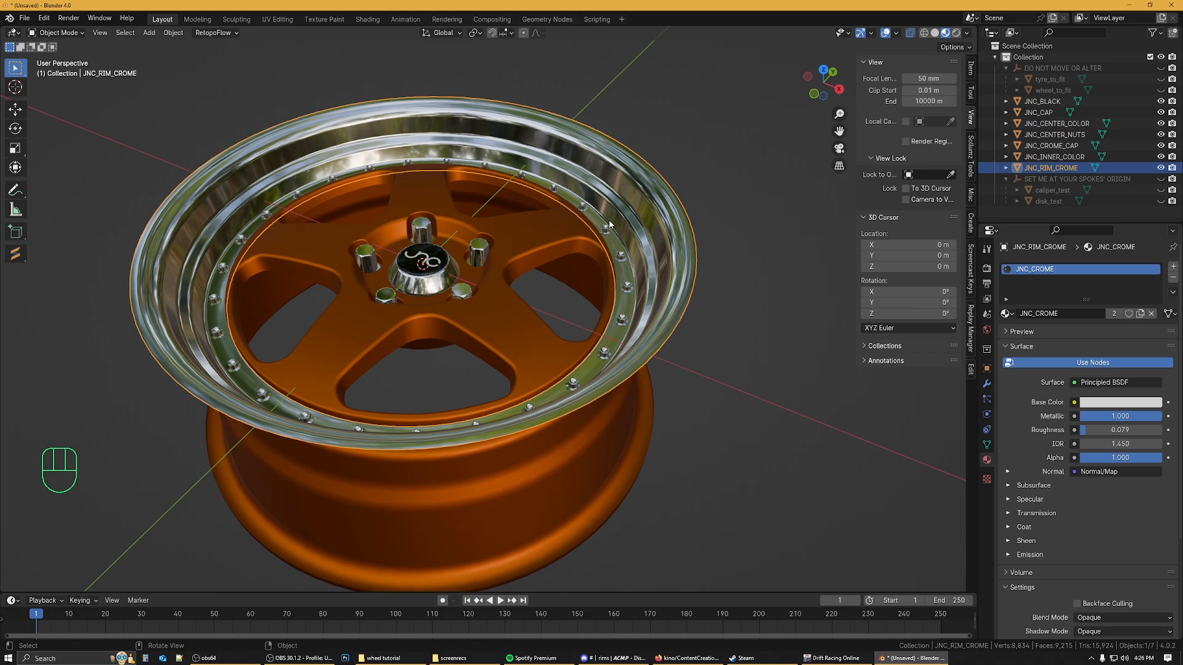
{"action": "left_click", "coordinate": [578, 503]}
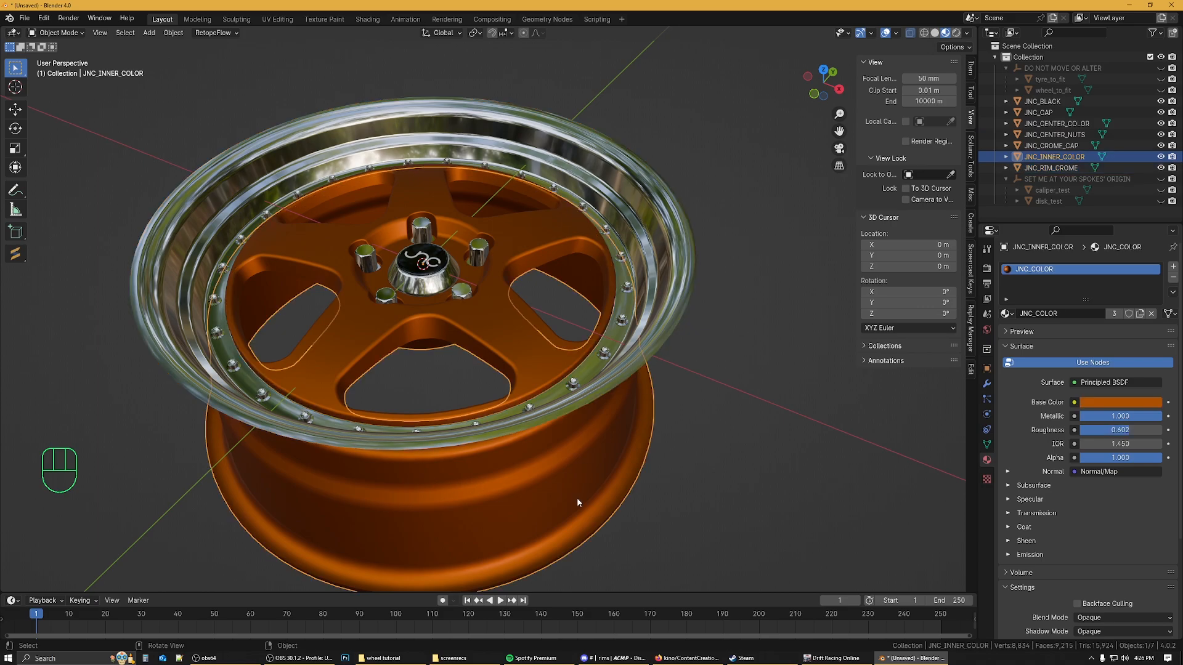
{"action": "left_click", "coordinate": [538, 363]}
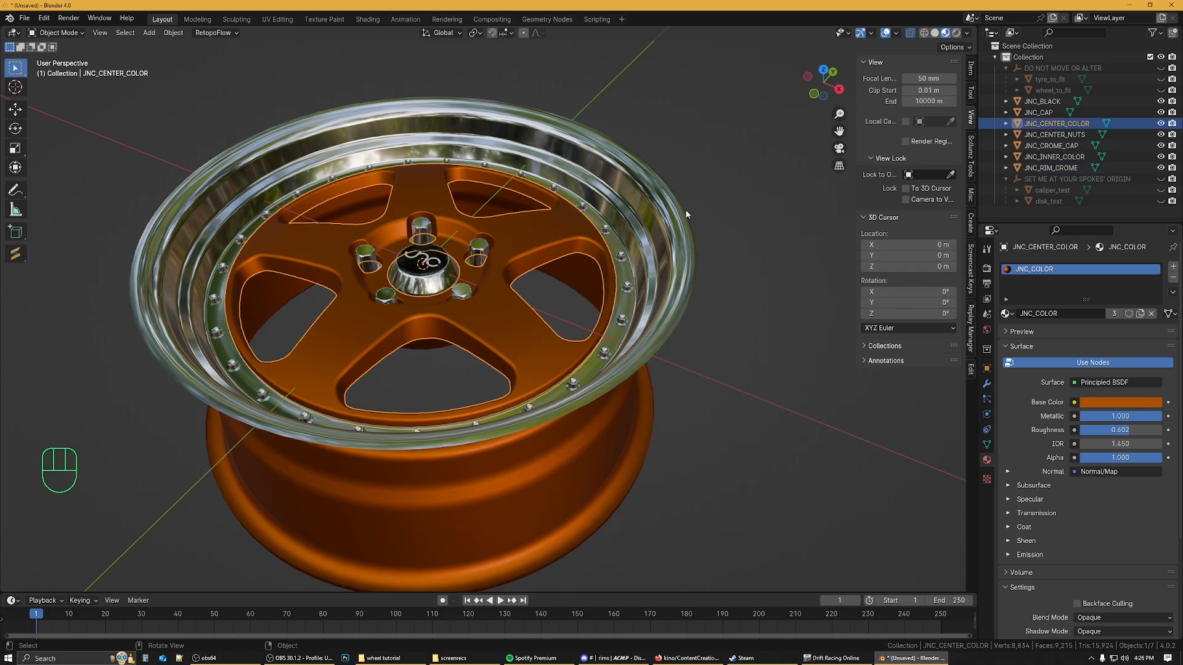
Step: Rename the chrome outer lip object JNC_RIM_CROME to "rim"
{"action": "left_click", "coordinate": [676, 231]}
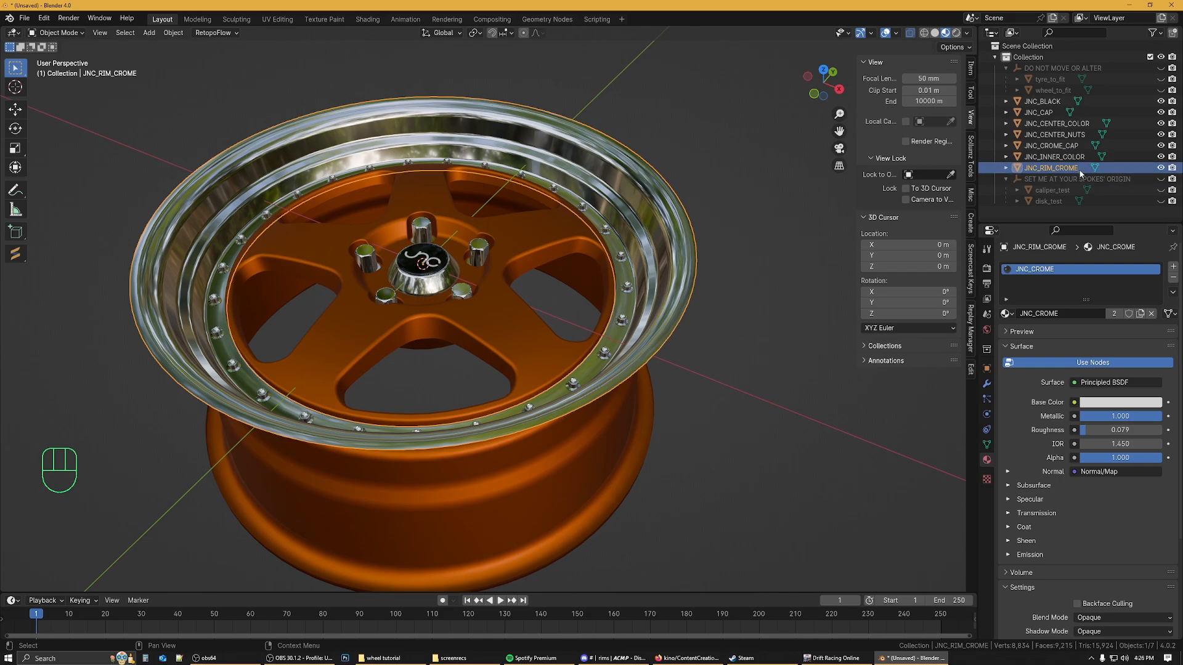
{"action": "double_click", "coordinate": [1059, 168]}
{"action": "type", "text": "rim"}
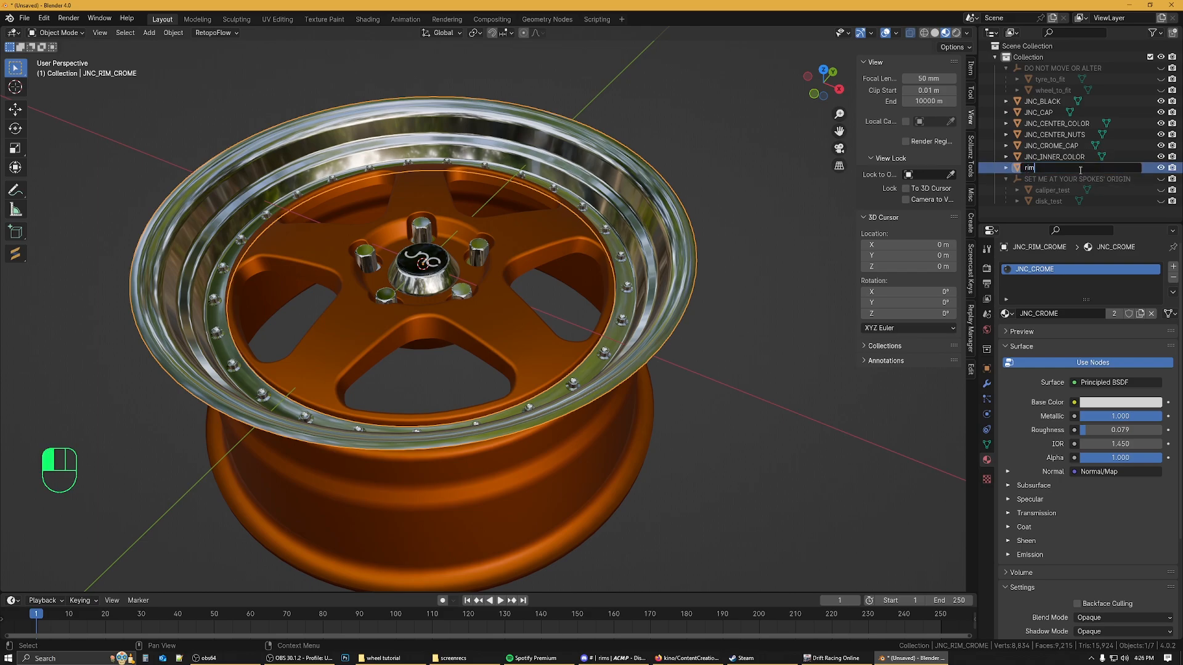
{"action": "left_click", "coordinate": [1080, 172]}
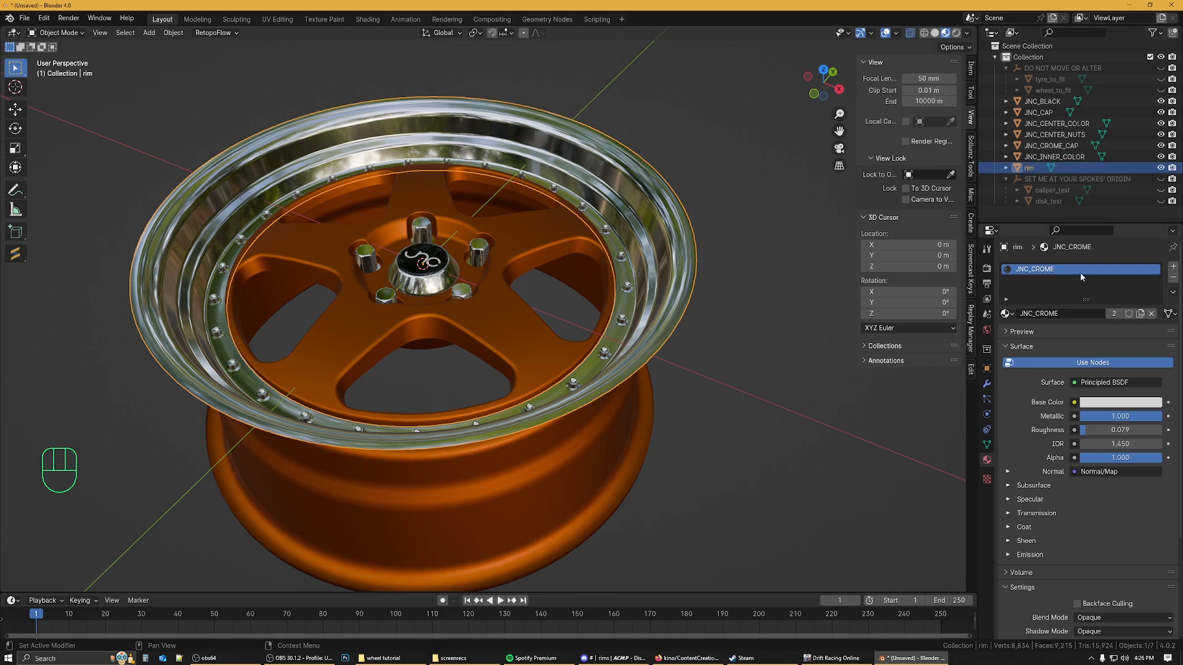
Step: Give the rim object its own single-user copy of the JNC_CROME material and name it "rim"
{"action": "left_click", "coordinate": [1140, 314]}
{"action": "left_click", "coordinate": [1047, 313]}
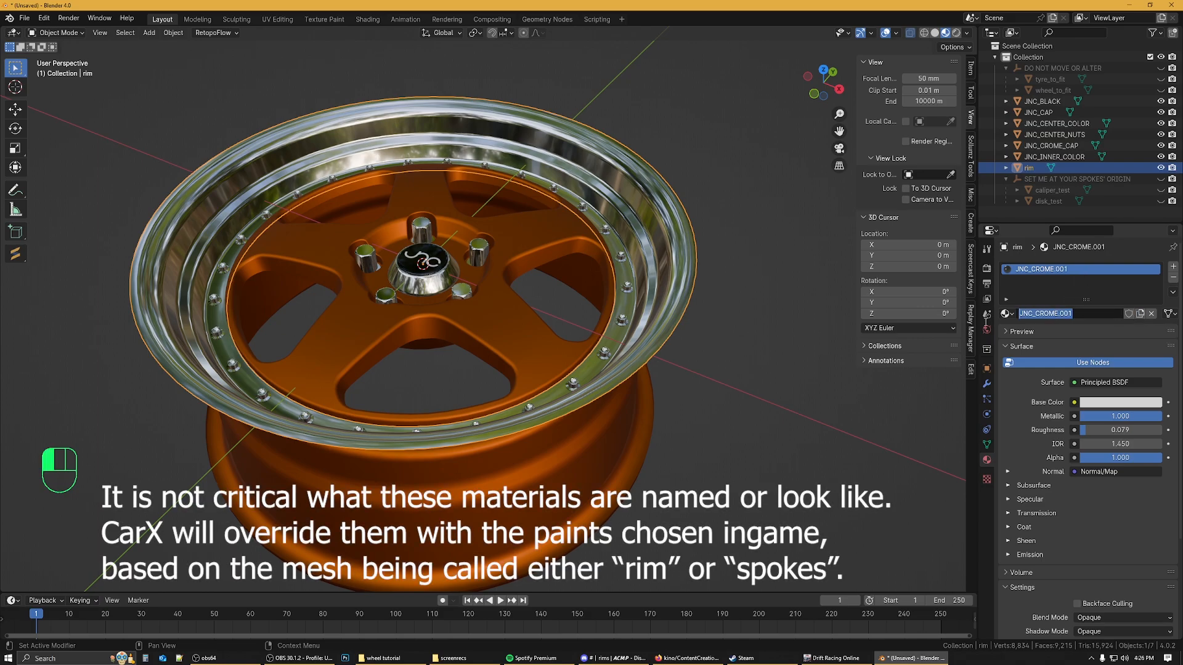
{"action": "type", "text": "rim"}
{"action": "key", "text": "Return"}
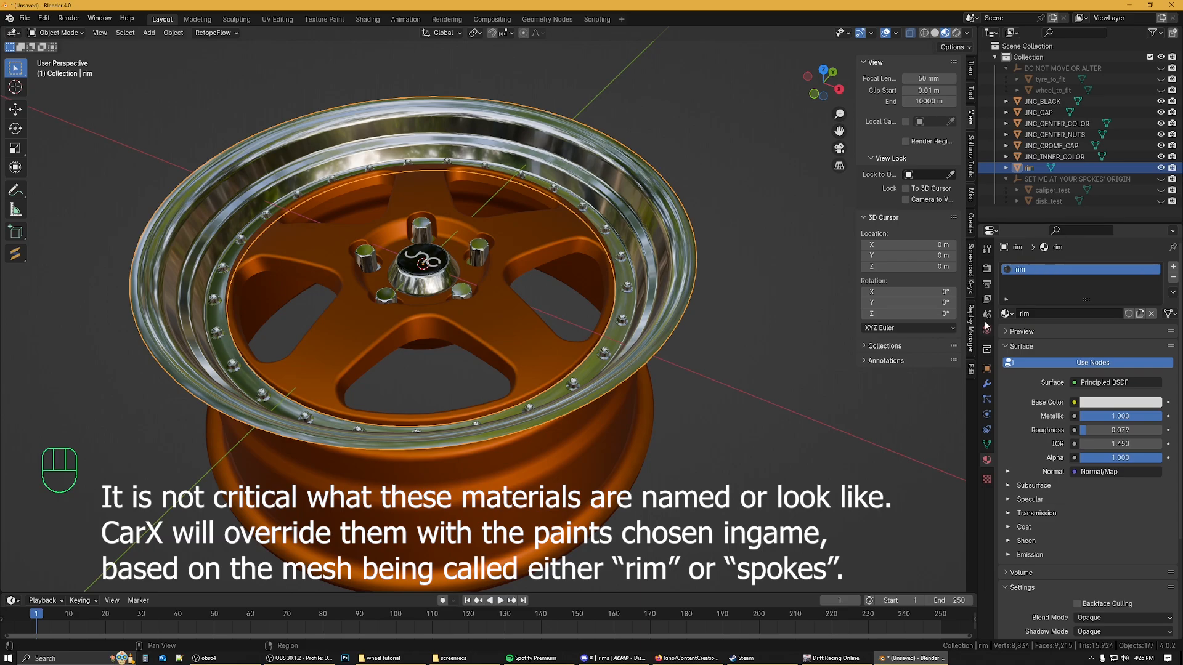
Step: Set the rim material's base colour to magenta and its Metallic value to 0
{"action": "left_click", "coordinate": [1108, 403]}
{"action": "left_click_drag", "start_coordinate": [1111, 296], "coordinate": [1131, 309]}
{"action": "left_click_drag", "start_coordinate": [1135, 419], "coordinate": [849, 436]}
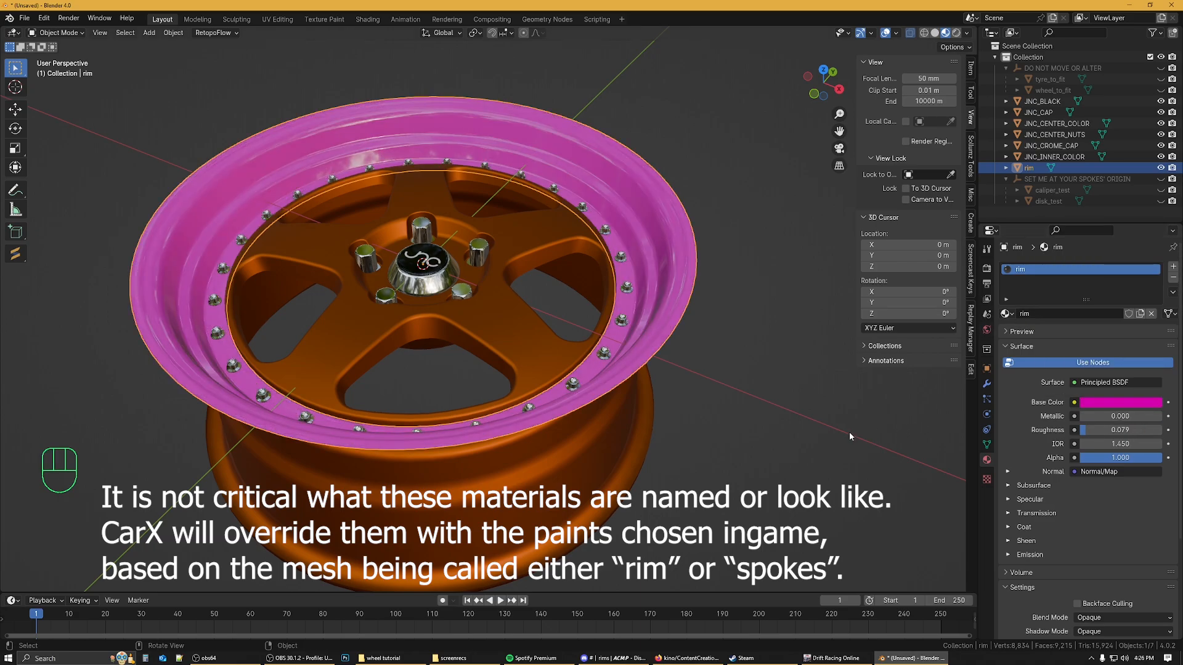
{"action": "mouse_move", "coordinate": [735, 362]}
{"action": "middle_mouse_down"}
{"action": "mouse_move", "coordinate": [771, 377]}
{"action": "mouse_move", "coordinate": [777, 360]}
{"action": "mouse_move", "coordinate": [790, 365]}
{"action": "mouse_move", "coordinate": [764, 381]}
{"action": "mouse_move", "coordinate": [737, 308]}
{"action": "mouse_move", "coordinate": [744, 378]}
{"action": "middle_mouse_up"}
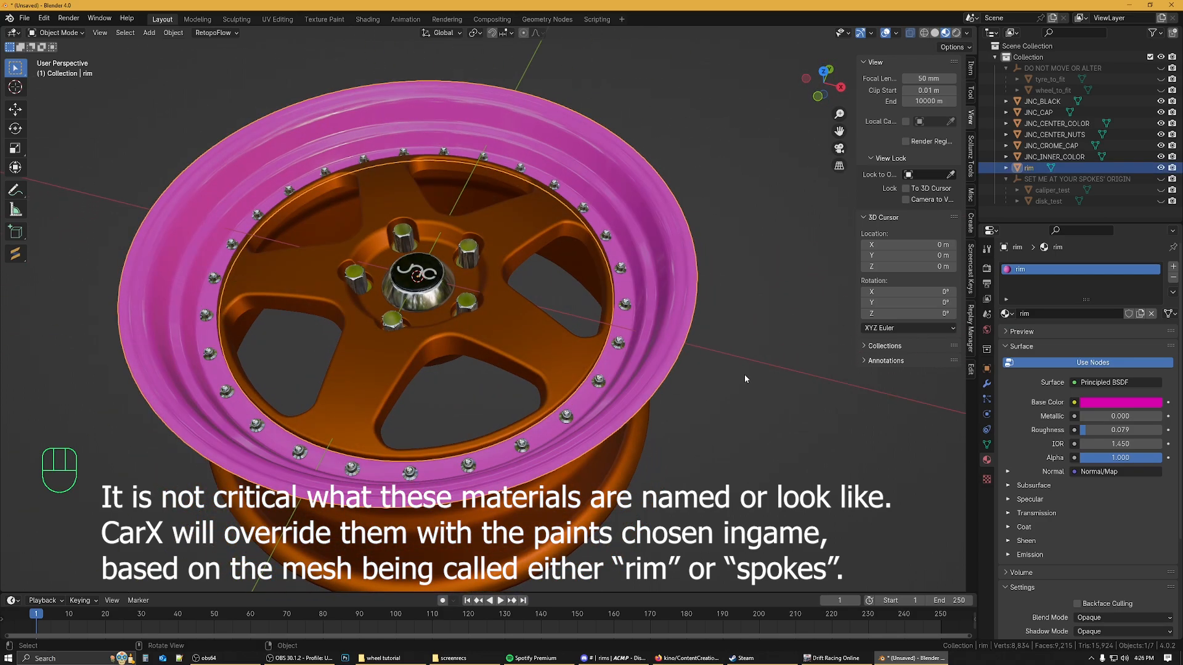
Step: Join the spoke centre JNC_CENTER_COLOR with the barrel JNC_INNER_COLOR into one object
{"action": "left_click", "coordinate": [504, 233]}
{"action": "middle_click_drag", "start_coordinate": [624, 348], "coordinate": [745, 438]}
{"action": "left_click", "coordinate": [615, 409]}
{"action": "left_click", "coordinate": [636, 393]}
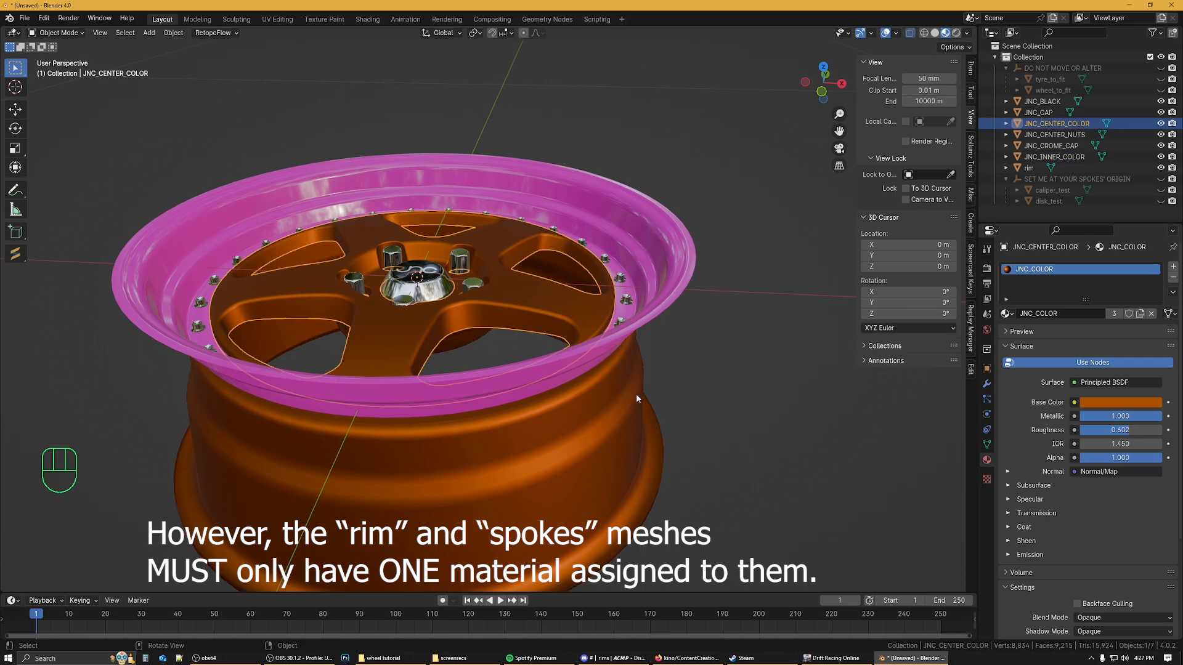
{"action": "key", "text": "shift"}
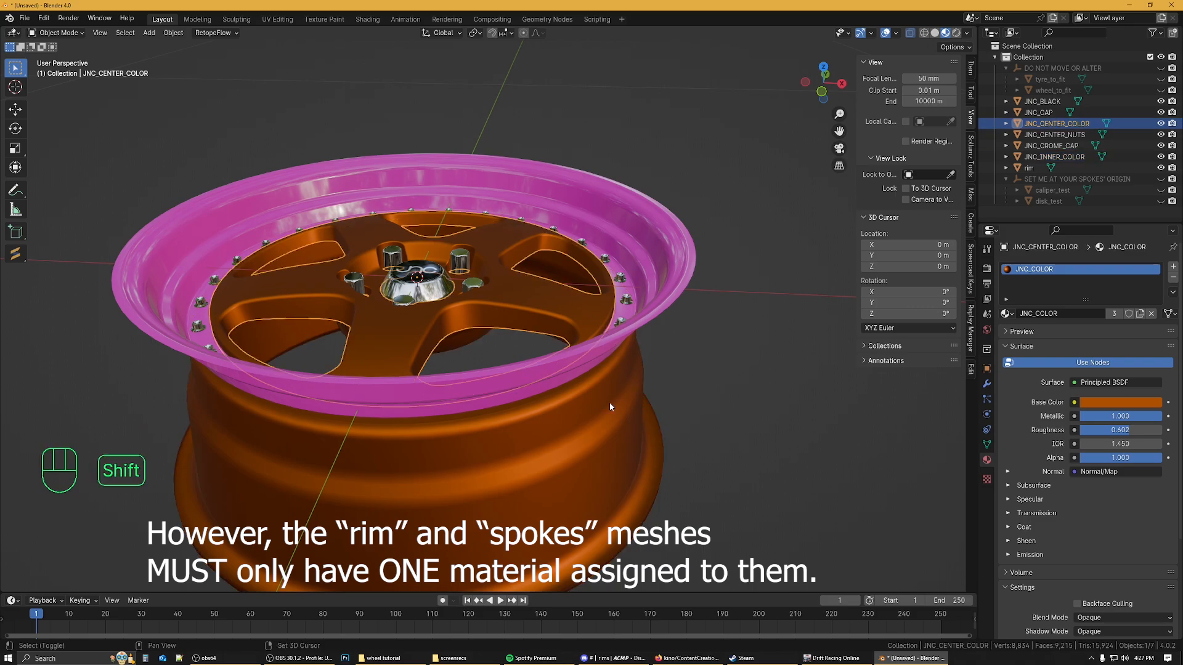
{"action": "left_click", "coordinate": [609, 402], "text": "shift"}
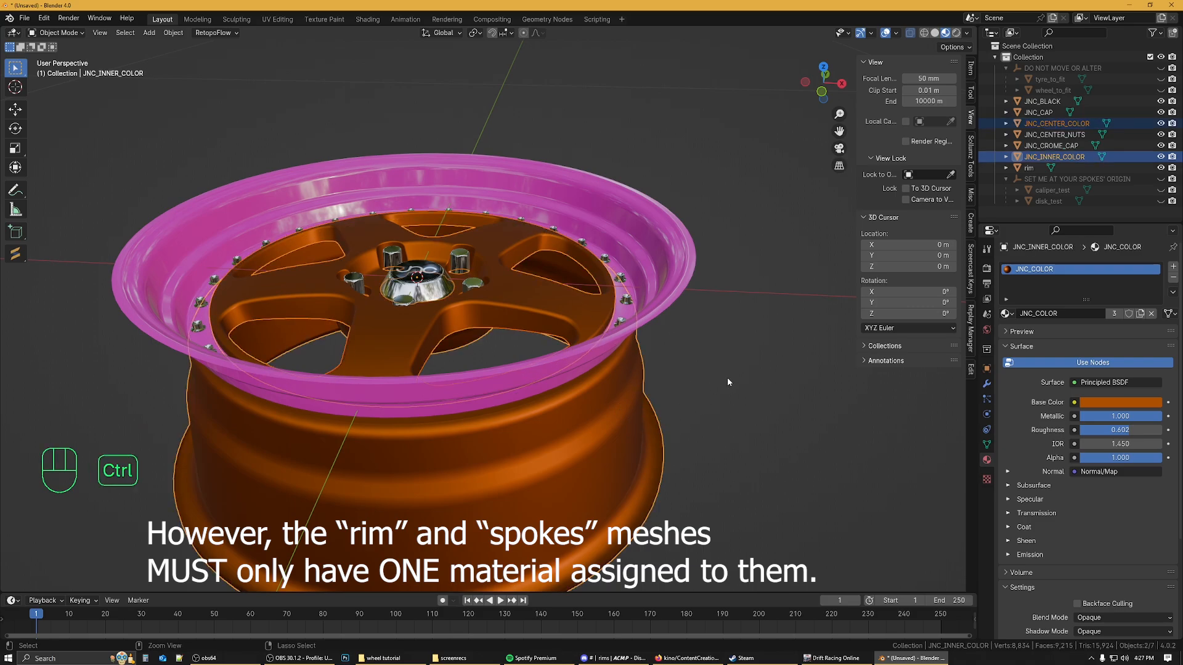
{"action": "key", "text": "ctrl+j"}
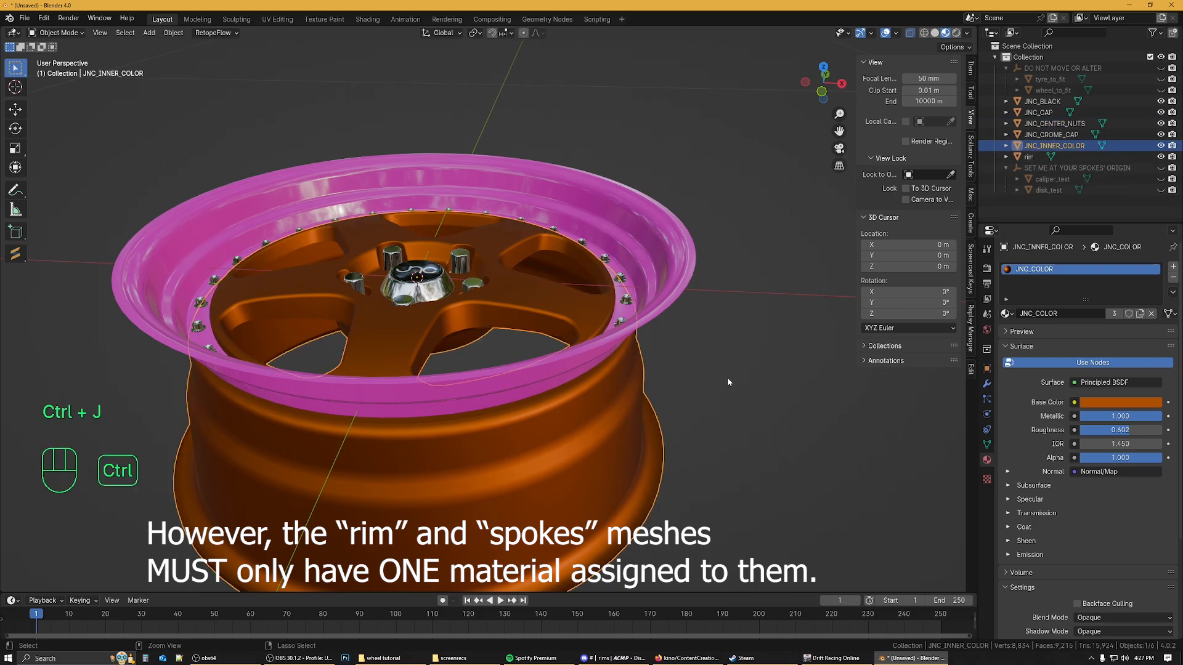
Step: Rename the joined spoke and barrel object to "spokes"
{"action": "double_click", "coordinate": [1062, 147]}
{"action": "type", "text": "spok"}
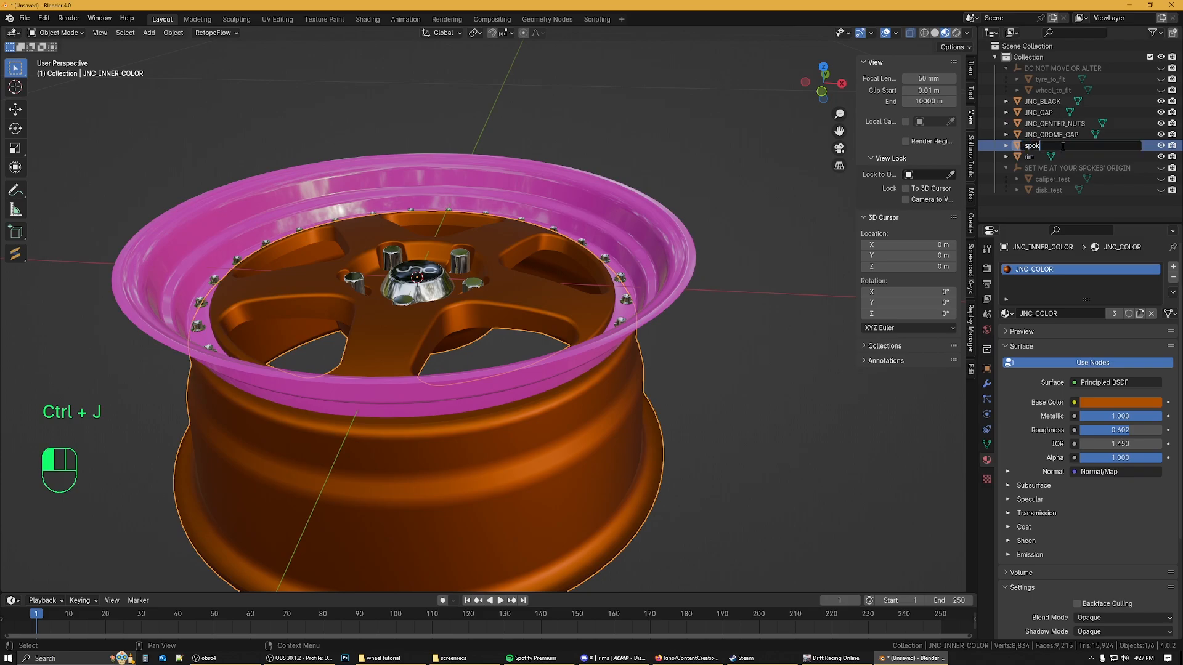
{"action": "type", "text": "es"}
{"action": "key", "text": "Return"}
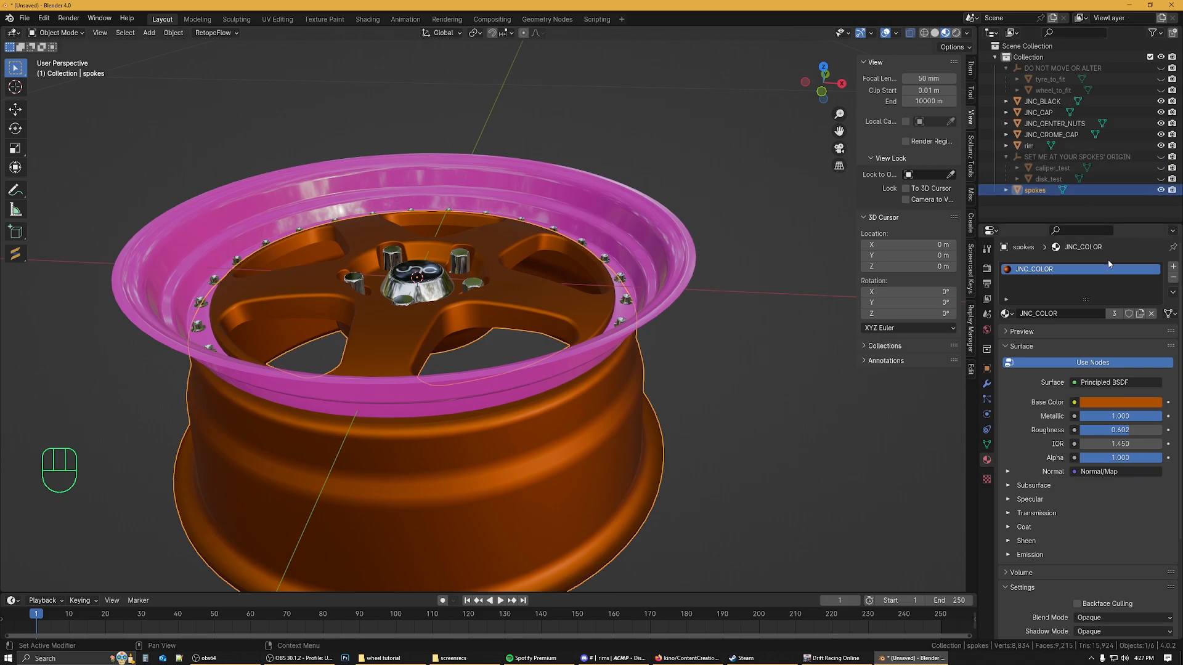
Step: Give the spokes object its own single-user copy of the JNC_COLOR material and name it "spokes"
{"action": "left_click", "coordinate": [1140, 314]}
{"action": "left_click", "coordinate": [1037, 314]}
{"action": "type", "text": "spokes"}
{"action": "key", "text": "Return"}
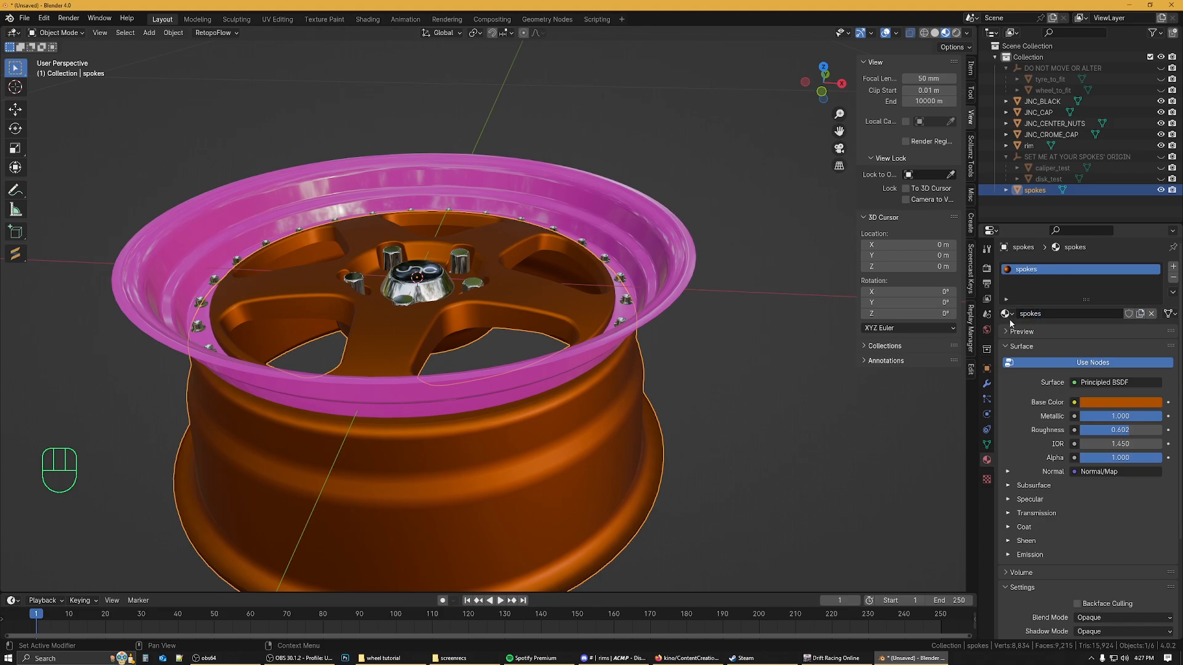
Step: Set the spokes material's base colour to green, reduce its Metallic value, and deselect the object
{"action": "left_click", "coordinate": [1116, 407]}
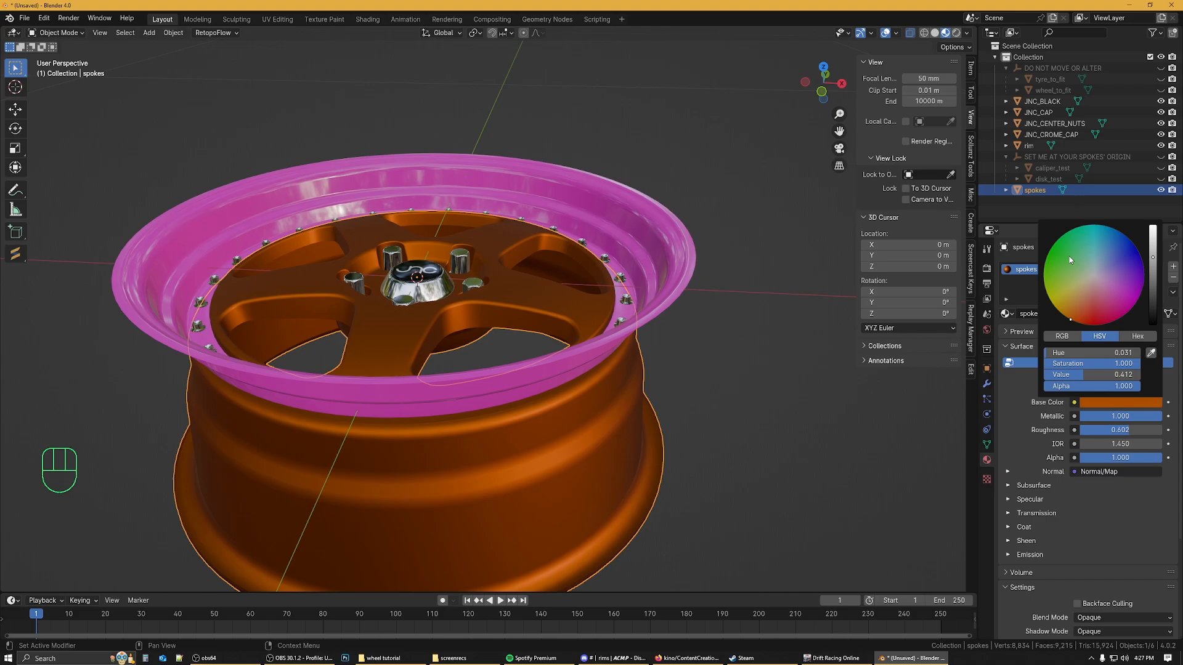
{"action": "left_click", "coordinate": [1054, 248]}
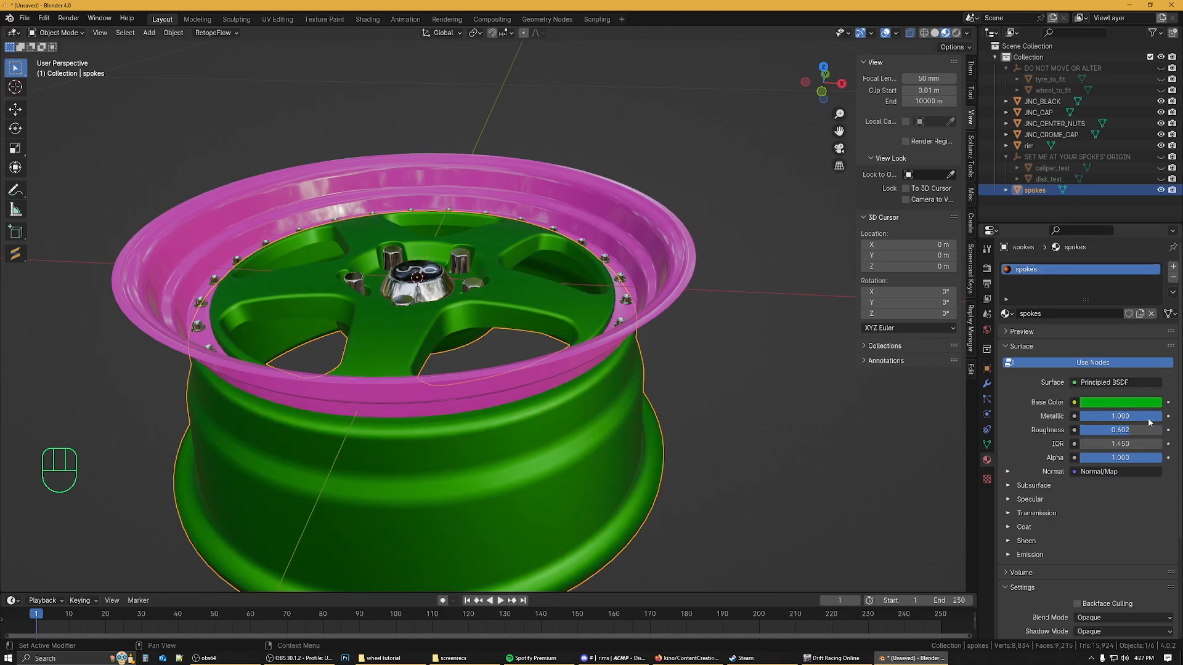
{"action": "left_click_drag", "start_coordinate": [1149, 418], "coordinate": [1074, 417]}
{"action": "left_click", "coordinate": [760, 347]}
{"action": "middle_click_drag", "start_coordinate": [760, 348], "coordinate": [784, 390]}
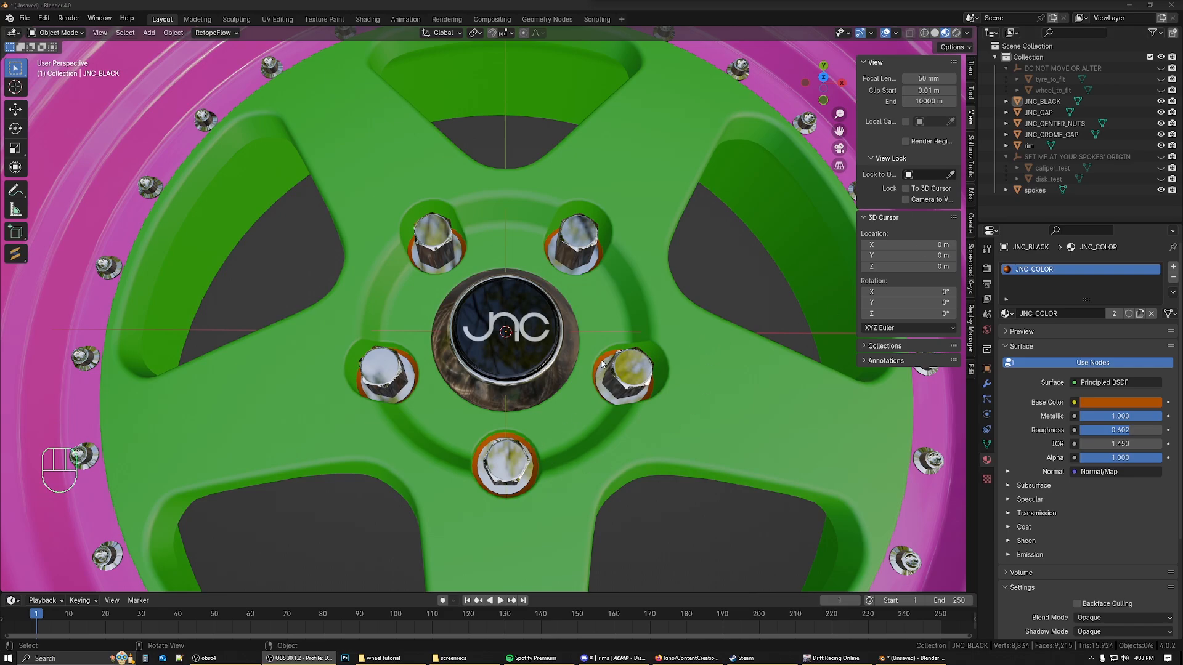
Step: Make the JNC_BLACK object's material black, with Metallic at 0 and Roughness at 1
{"action": "left_click", "coordinate": [1043, 101]}
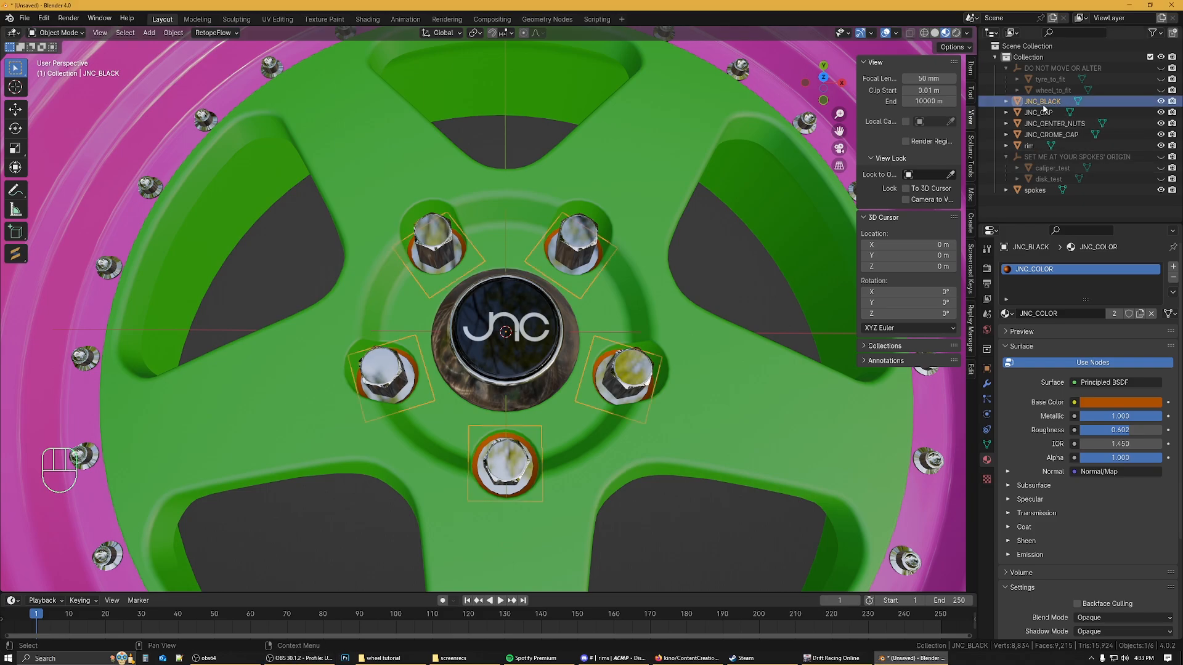
{"action": "left_click", "coordinate": [1140, 407]}
{"action": "left_click_drag", "start_coordinate": [1155, 300], "coordinate": [1154, 326]}
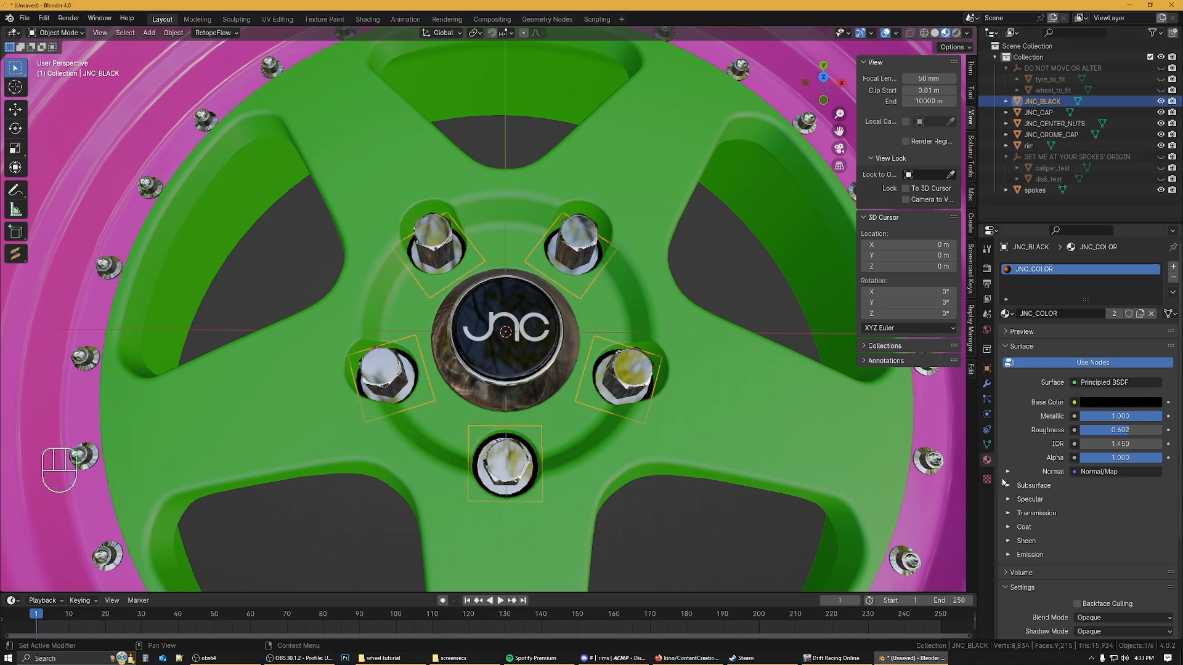
{"action": "mouse_move", "coordinate": [1141, 416]}
{"action": "left_mouse_down"}
{"action": "mouse_move", "coordinate": [1084, 416]}
{"action": "mouse_move", "coordinate": [1173, 430]}
{"action": "left_mouse_up"}
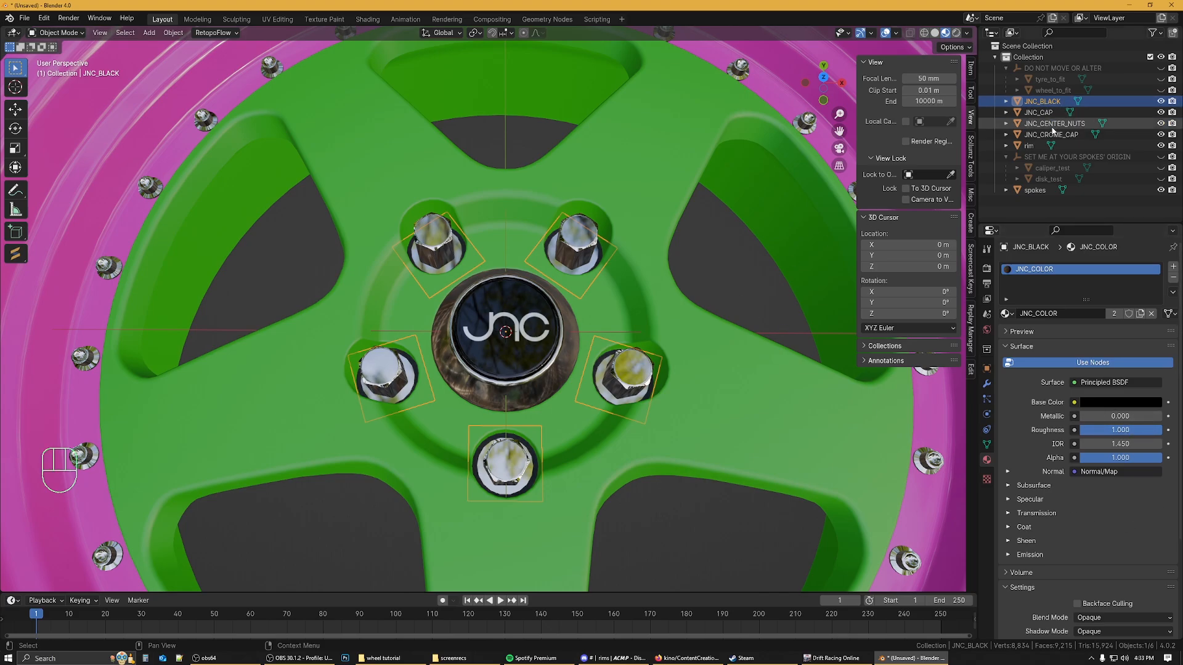
Step: Join JNC_BLACK, JNC_CAP and JNC_CENTER_NUTS into JNC_CROME_CAP, then deselect the joined object
{"action": "left_click", "coordinate": [1050, 114], "text": "ctrl"}
{"action": "left_click", "coordinate": [1053, 123], "text": "ctrl"}
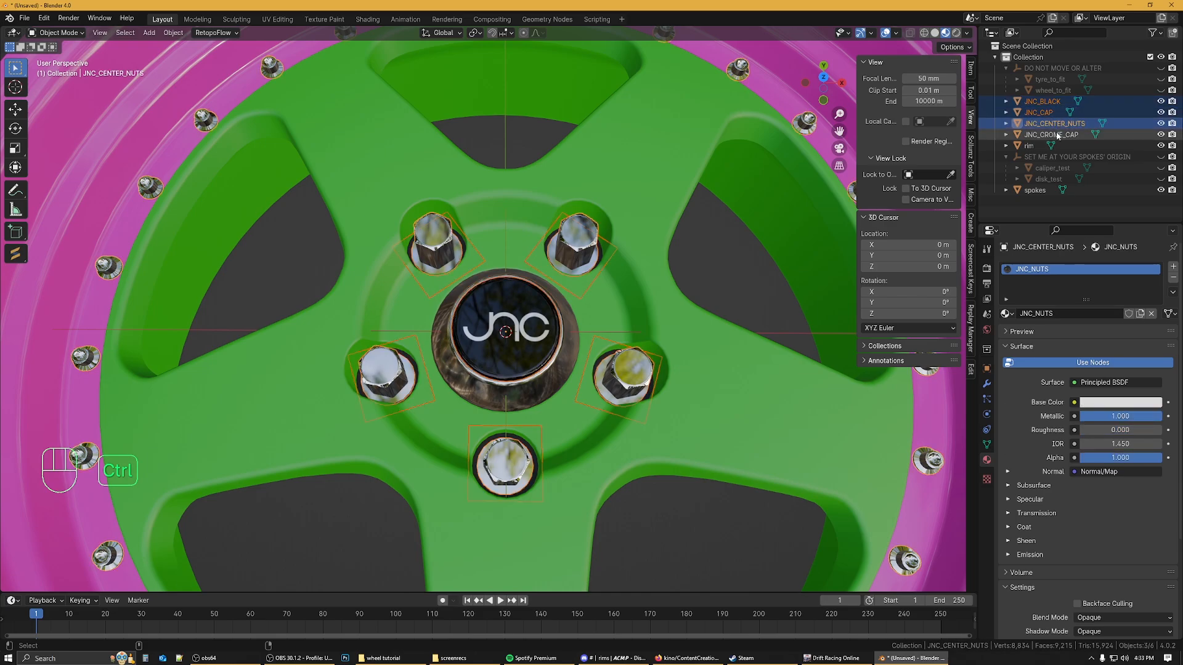
{"action": "left_click", "coordinate": [1051, 134], "text": "ctrl"}
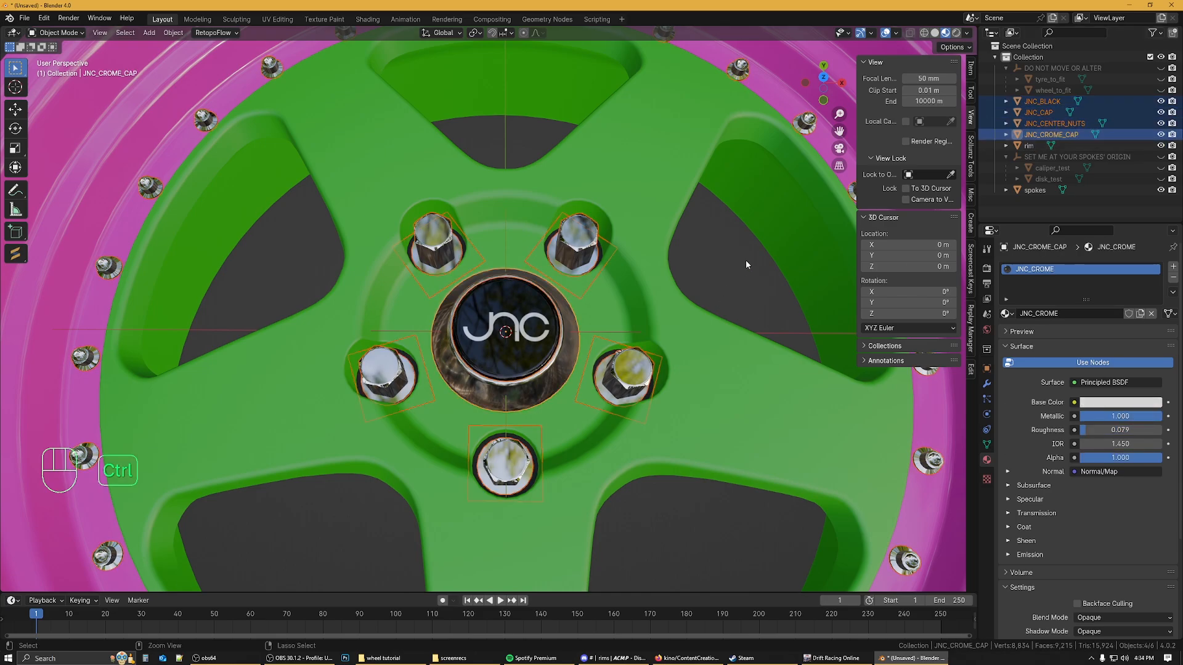
{"action": "key", "text": "ctrl+j"}
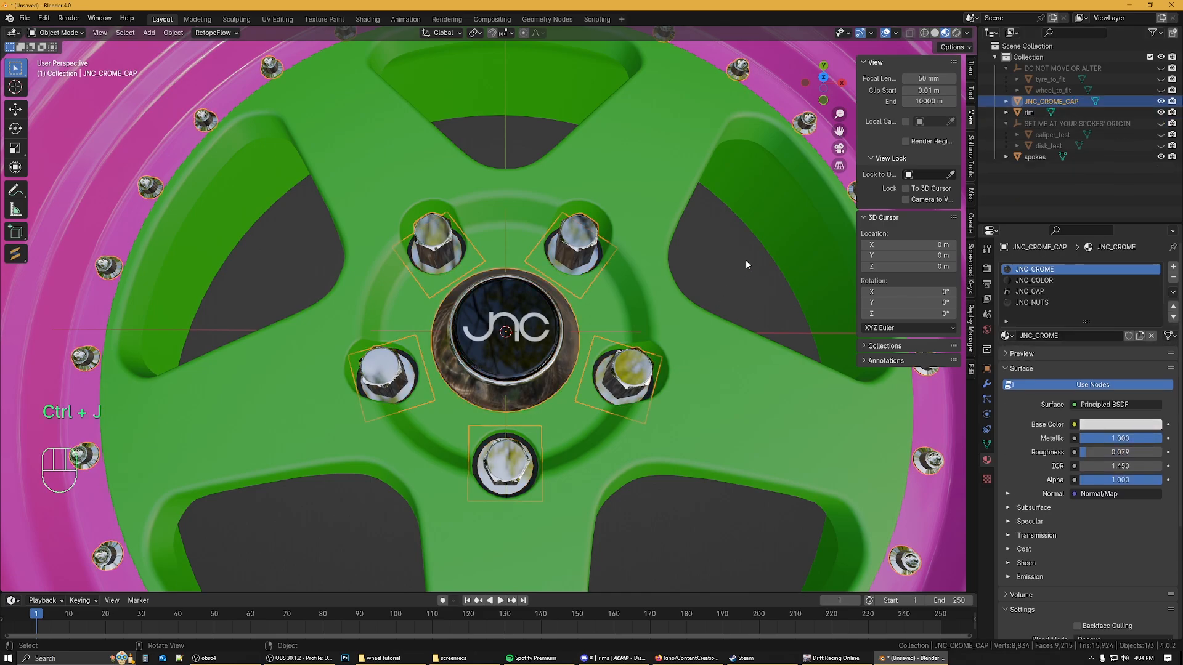
{"action": "scroll", "coordinate": [745, 260], "scroll_direction": "down", "scroll_amount": 3}
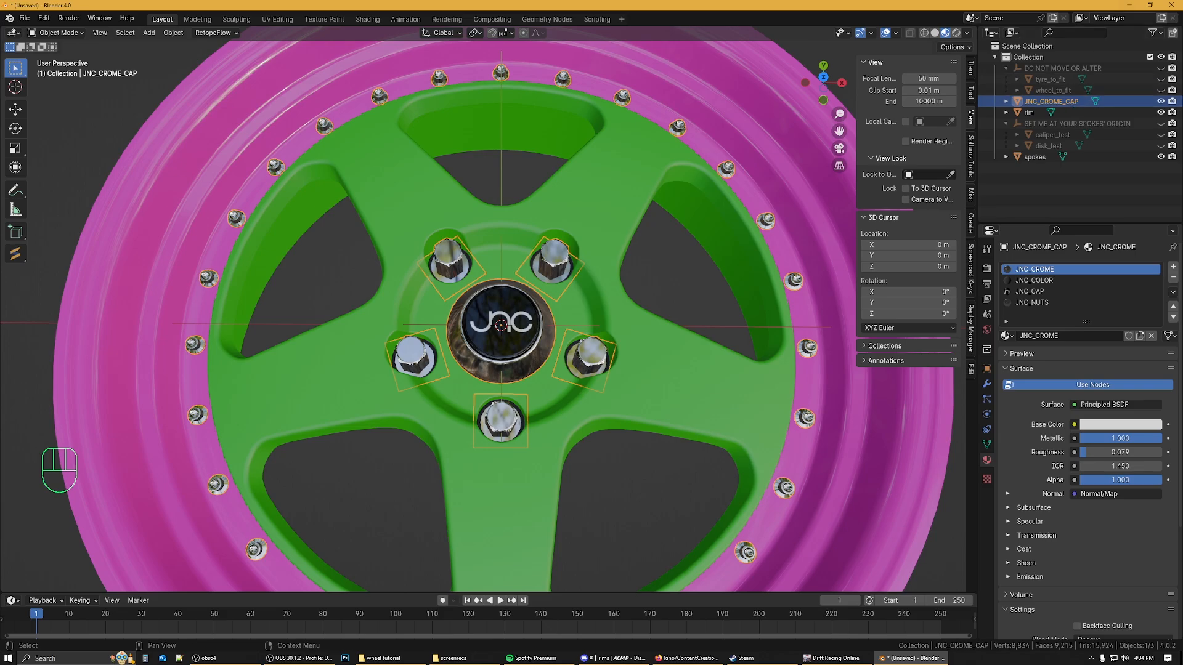
{"action": "left_click", "coordinate": [1070, 105], "text": "ctrl"}
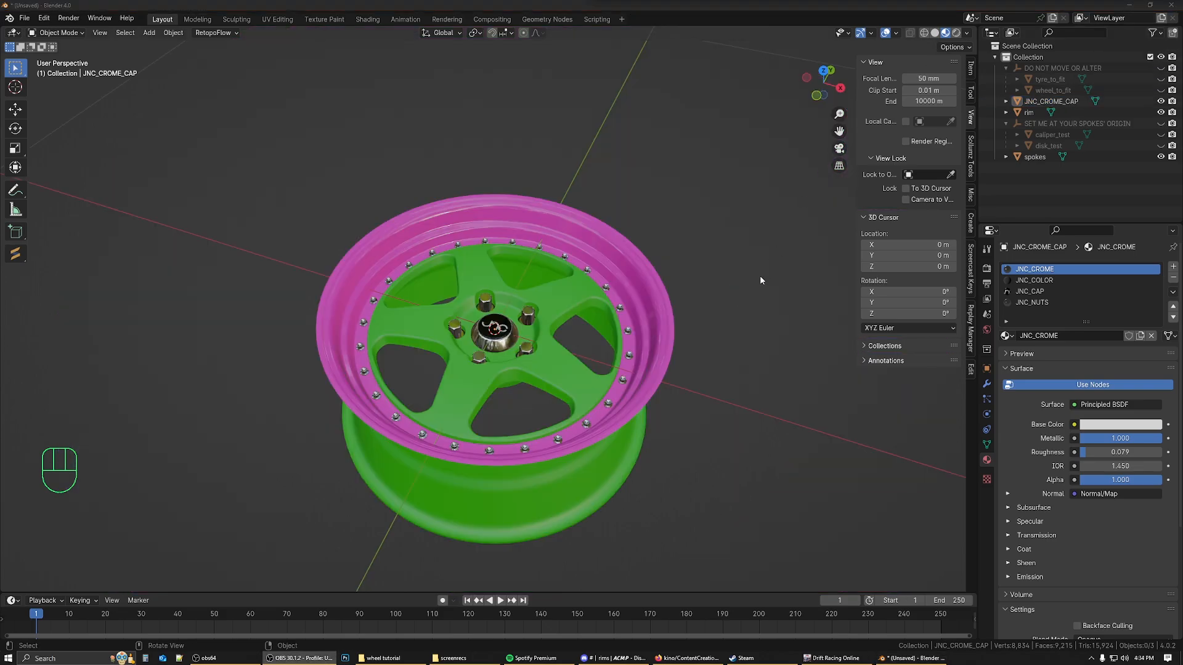
Step: Show wheel_to_fit briefly to compare its orientation with the imported wheel, and hide it again
{"action": "middle_click_drag", "start_coordinate": [759, 276], "coordinate": [604, 397]}
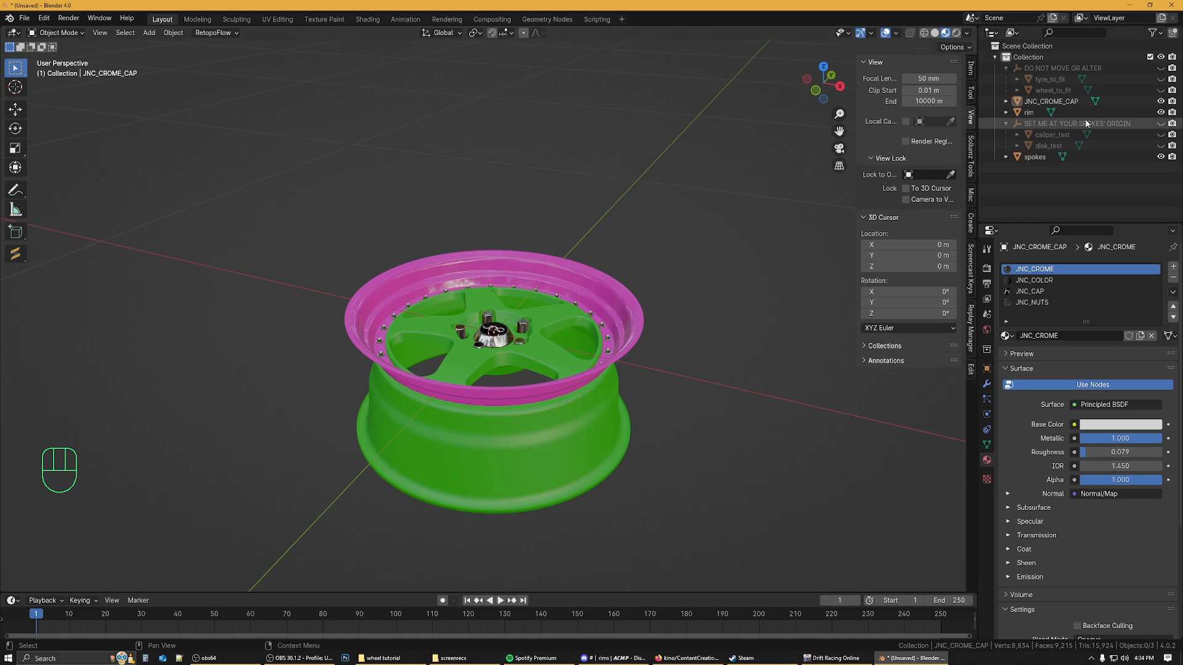
{"action": "left_click", "coordinate": [1160, 90]}
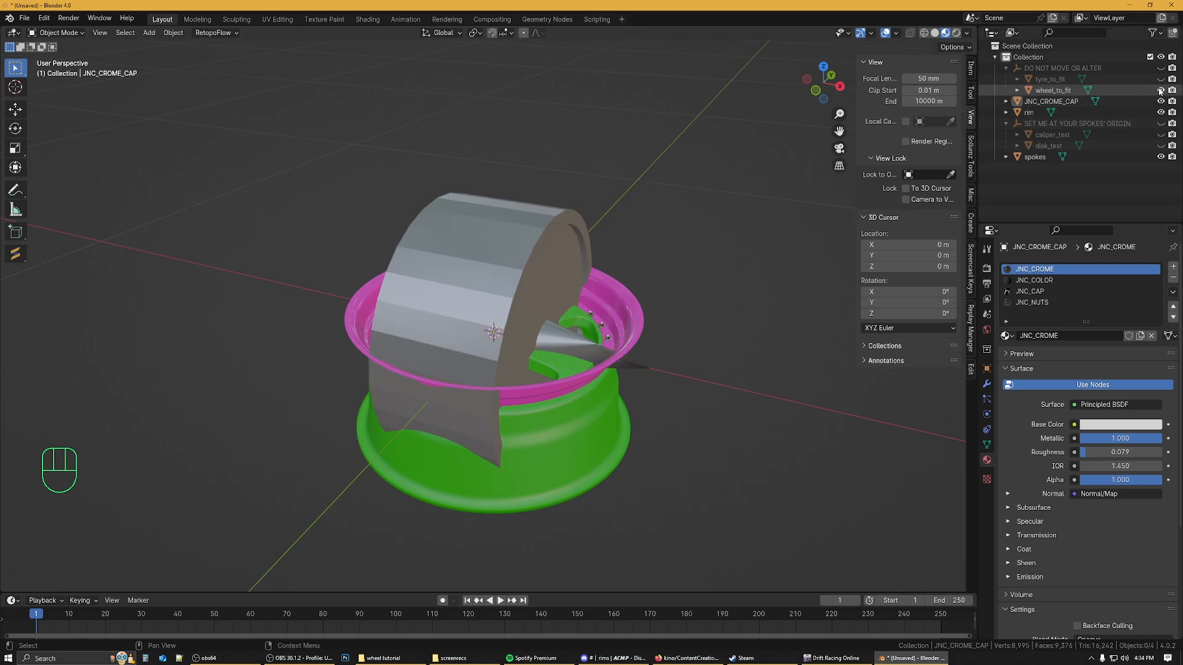
{"action": "left_click", "coordinate": [1160, 90]}
Step: Select all three wheel parts and rotate them 90° about the global X axis
{"action": "left_click_drag", "start_coordinate": [344, 191], "coordinate": [706, 578]}
{"action": "middle_click_drag", "start_coordinate": [692, 387], "coordinate": [579, 404]}
{"action": "scroll", "coordinate": [522, 318], "scroll_direction": "up", "scroll_amount": 5}
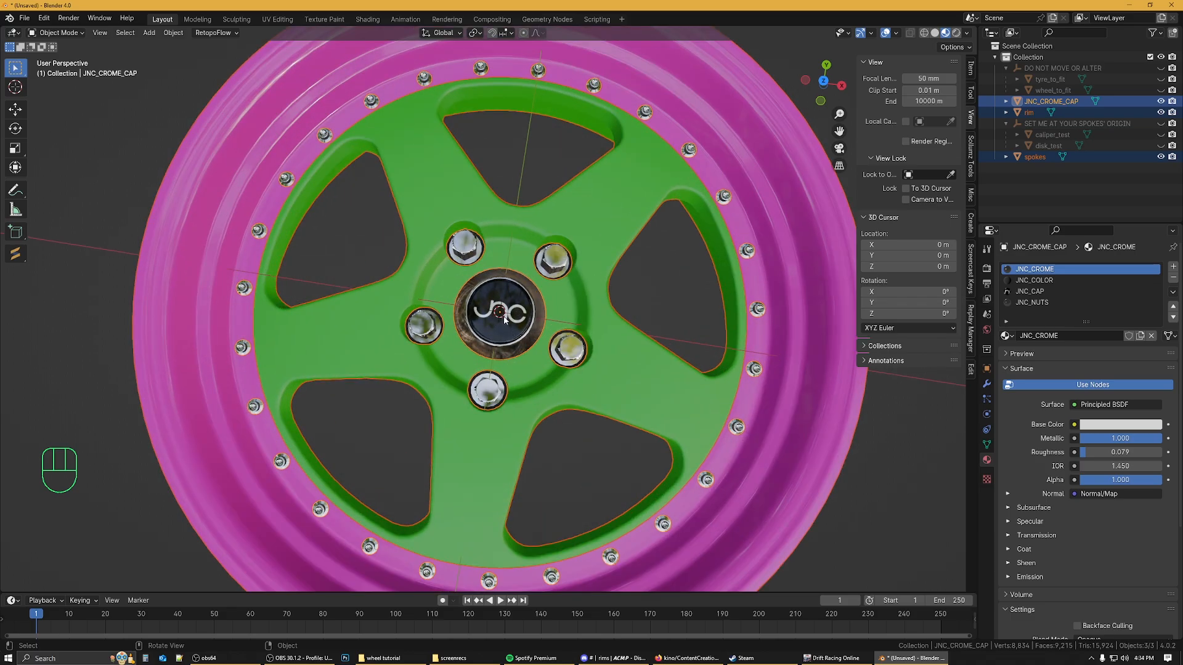
{"action": "scroll", "coordinate": [511, 315], "scroll_direction": "down", "scroll_amount": 3}
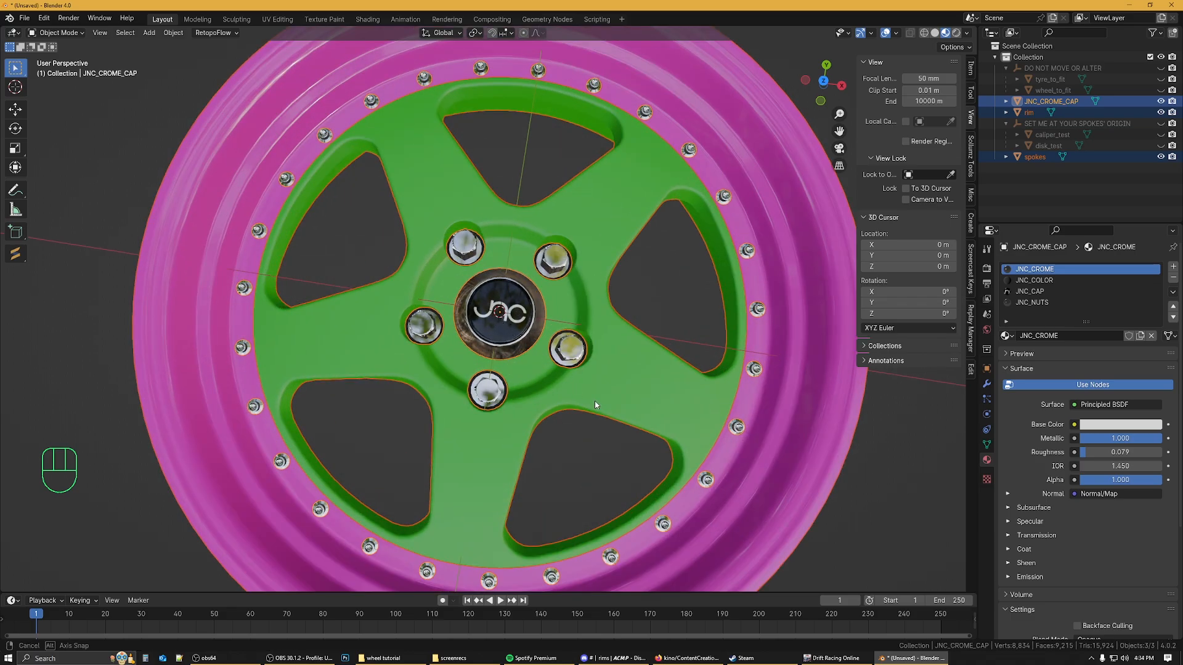
{"action": "middle_click_drag", "start_coordinate": [567, 371], "coordinate": [614, 342]}
{"action": "key", "text": "r"}
{"action": "key", "text": "x"}
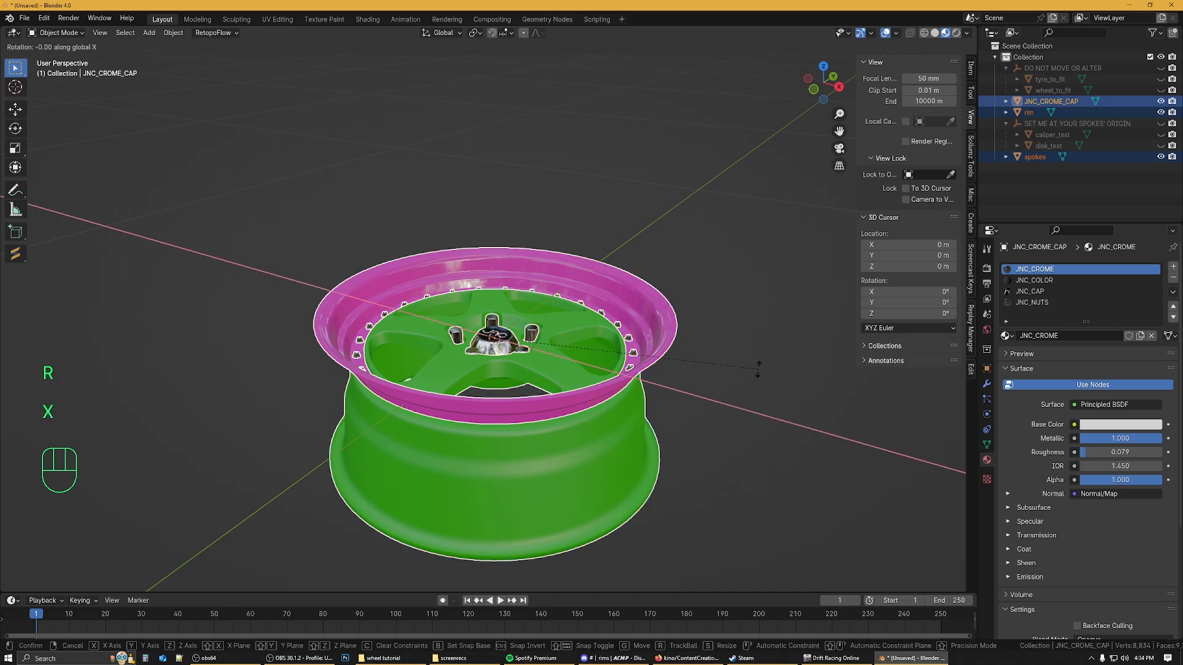
{"action": "key", "text": "ctrl"}
{"action": "left_click", "coordinate": [519, 246], "text": "ctrl"}
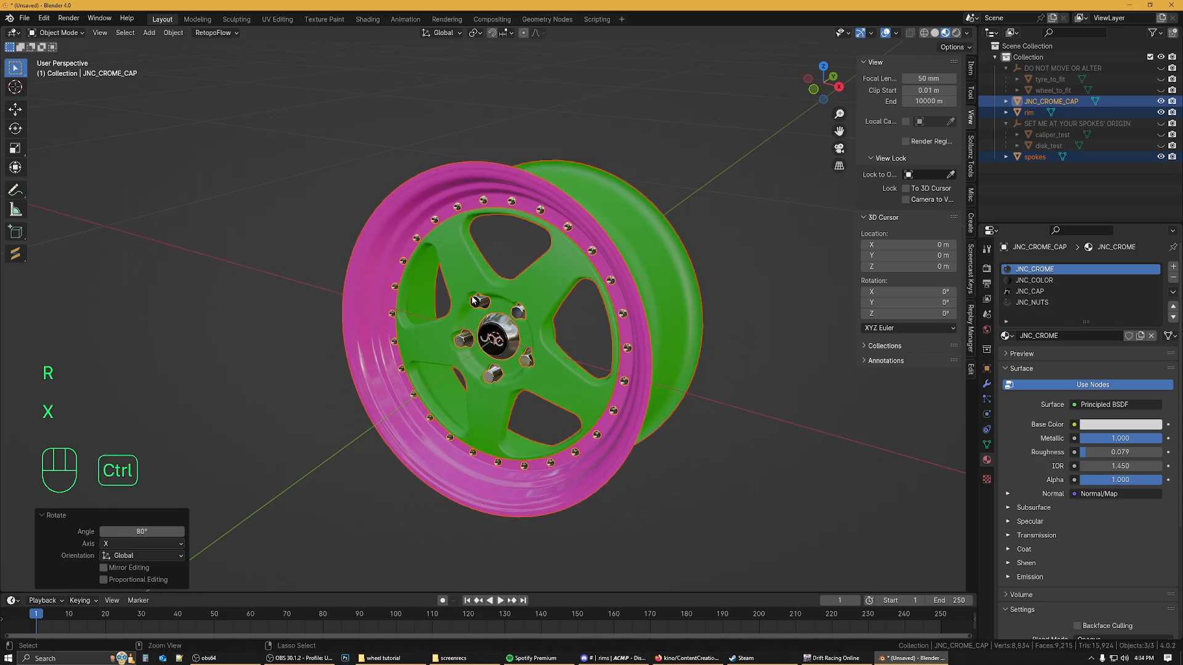
{"action": "left_click_drag", "start_coordinate": [152, 531], "coordinate": [157, 531]}
{"action": "left_click", "coordinate": [152, 530]}
{"action": "type", "text": "90"}
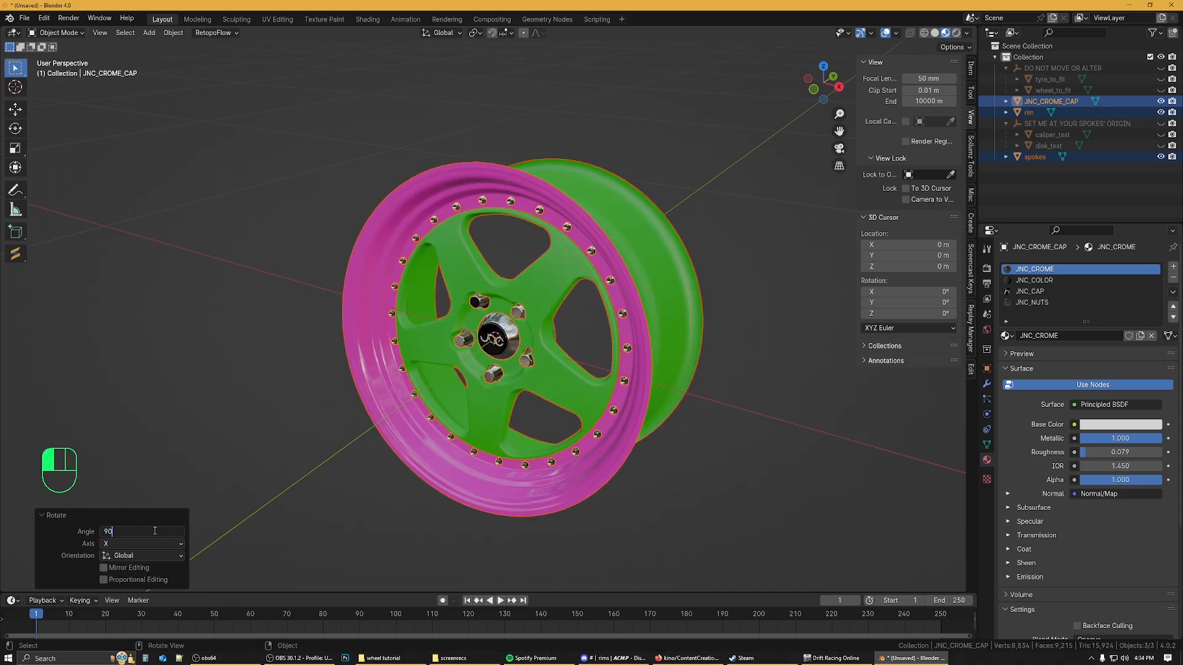
{"action": "key", "text": "Return"}
Step: Rotate the selected wheel parts 90° about the global Z axis
{"action": "key", "text": "r"}
{"action": "key", "text": "z"}
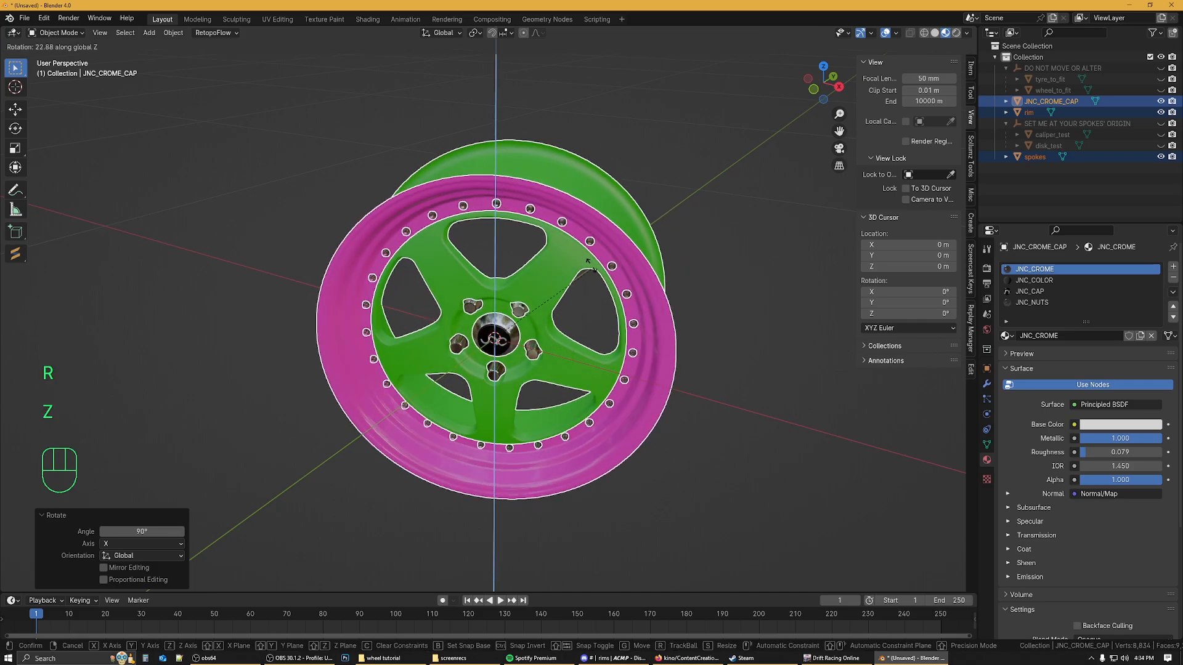
{"action": "key", "text": "ctrl"}
{"action": "left_click", "coordinate": [485, 262], "text": "ctrl"}
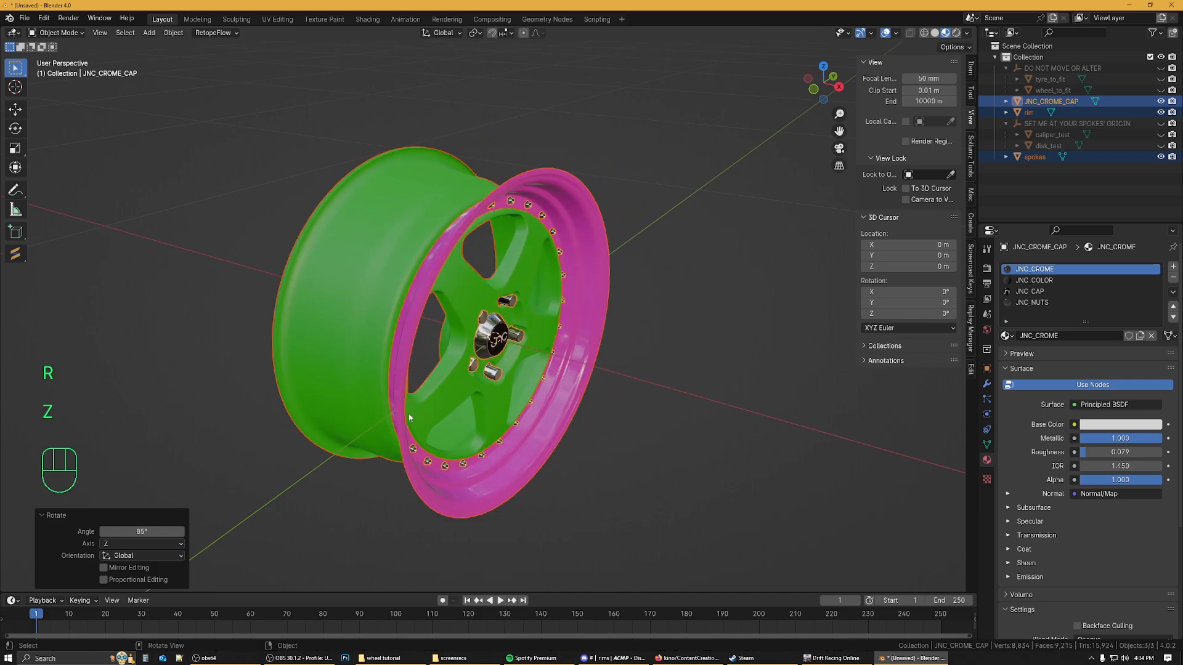
{"action": "left_click", "coordinate": [151, 532]}
{"action": "type", "text": "90"}
{"action": "key", "text": "Return"}
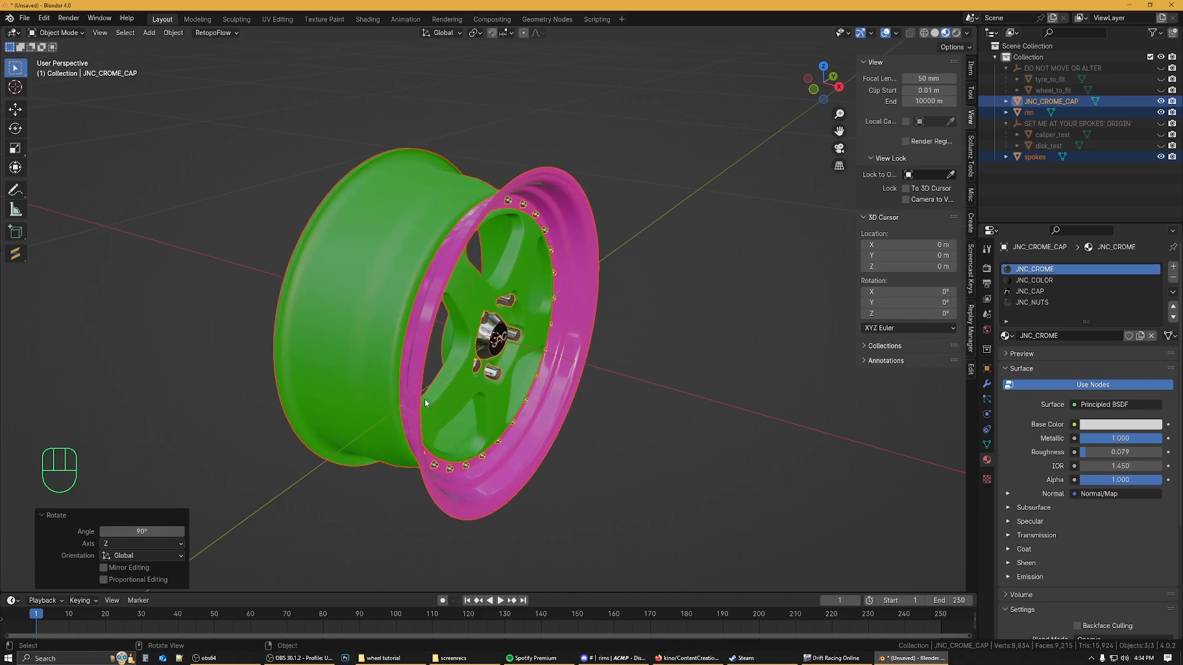
Step: Show wheel_to_fit and move the selected wheel parts about 0.064 m along the global X axis to line up with it
{"action": "middle_click_drag", "start_coordinate": [424, 403], "coordinate": [647, 343]}
{"action": "scroll", "coordinate": [633, 330], "scroll_direction": "up", "scroll_amount": 4}
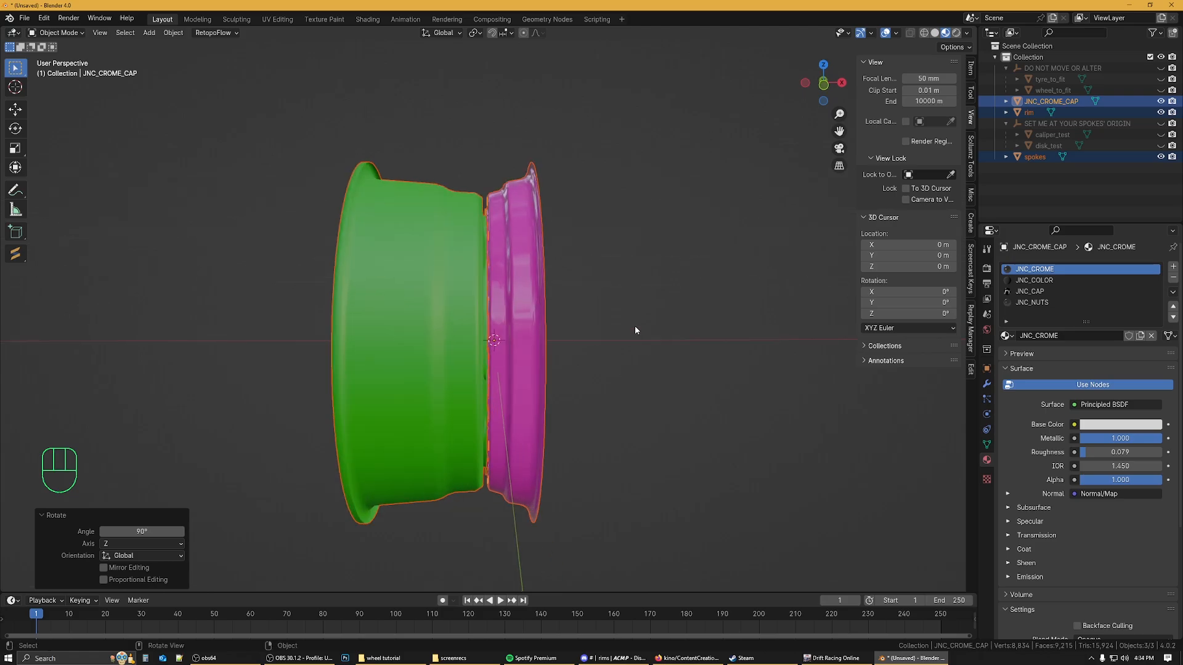
{"action": "left_click", "coordinate": [1161, 90]}
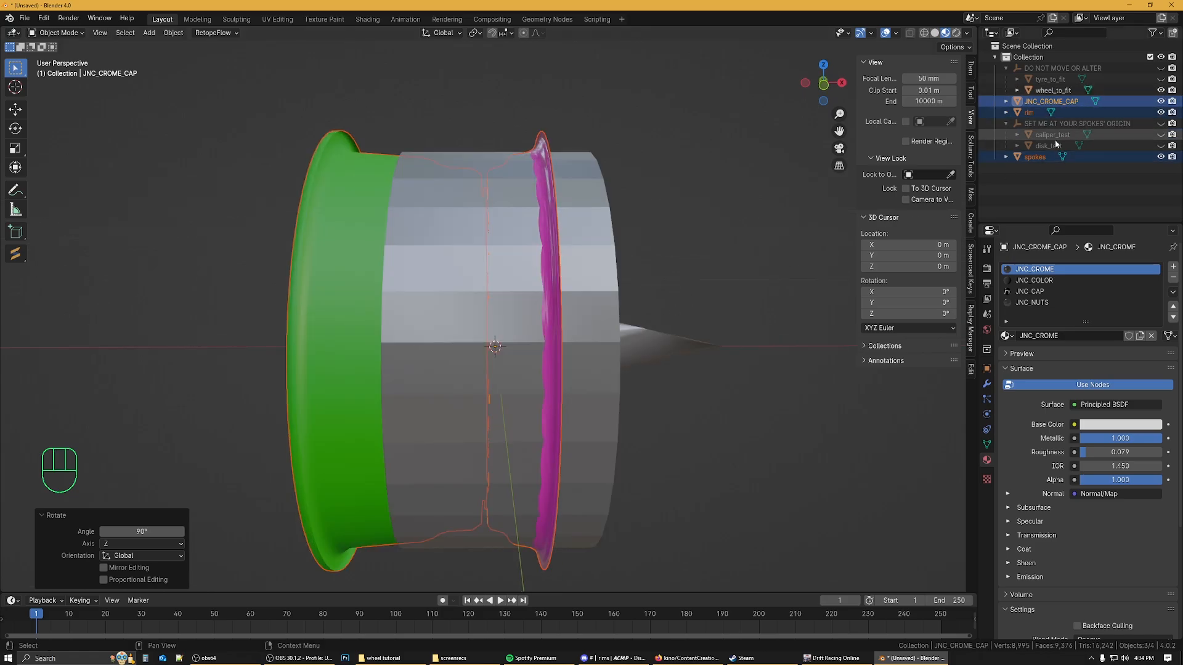
{"action": "left_click", "coordinate": [824, 87]}
{"action": "key", "text": "g"}
{"action": "key", "text": "x"}
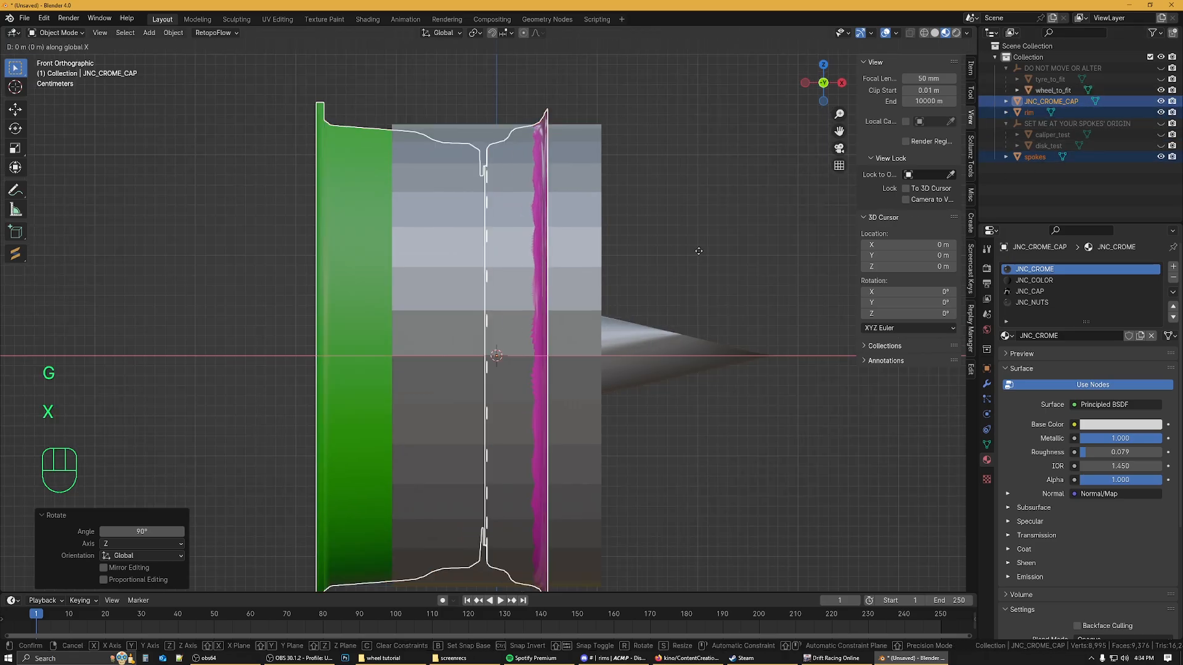
{"action": "left_click", "coordinate": [766, 253]}
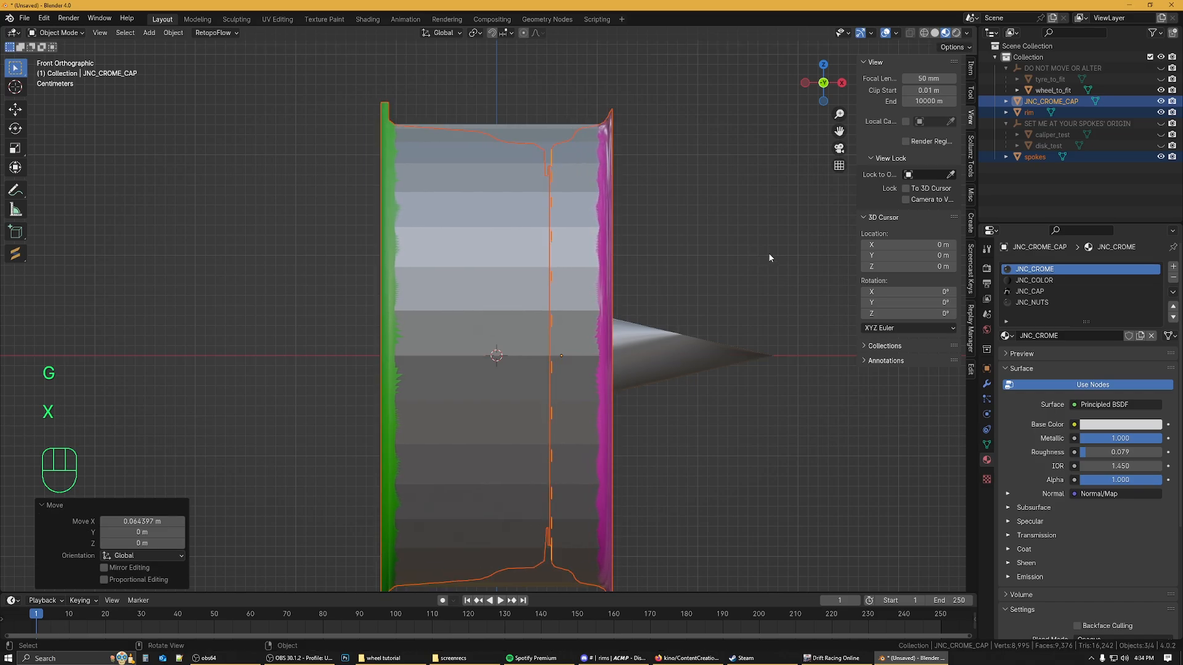
Step: Scale the selected wheel parts to about 0.944 and shift them about -0.0055 m along X to match wheel_to_fit
{"action": "key", "text": "s"}
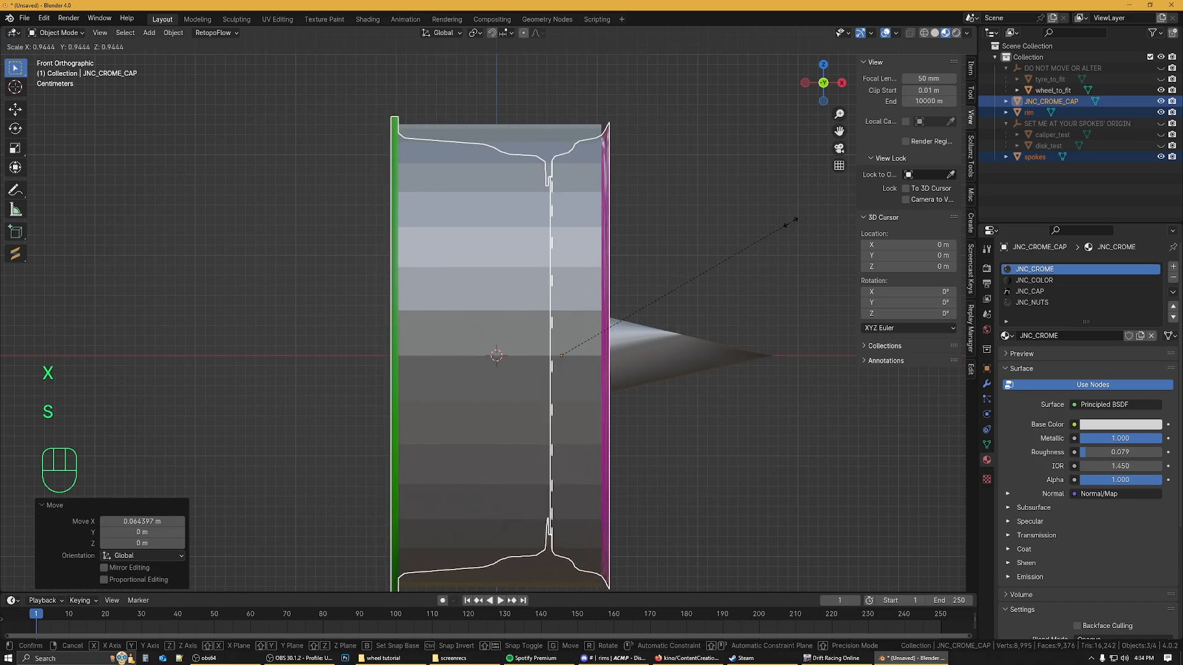
{"action": "left_click", "coordinate": [790, 222]}
{"action": "key", "text": "g"}
{"action": "key", "text": "x"}
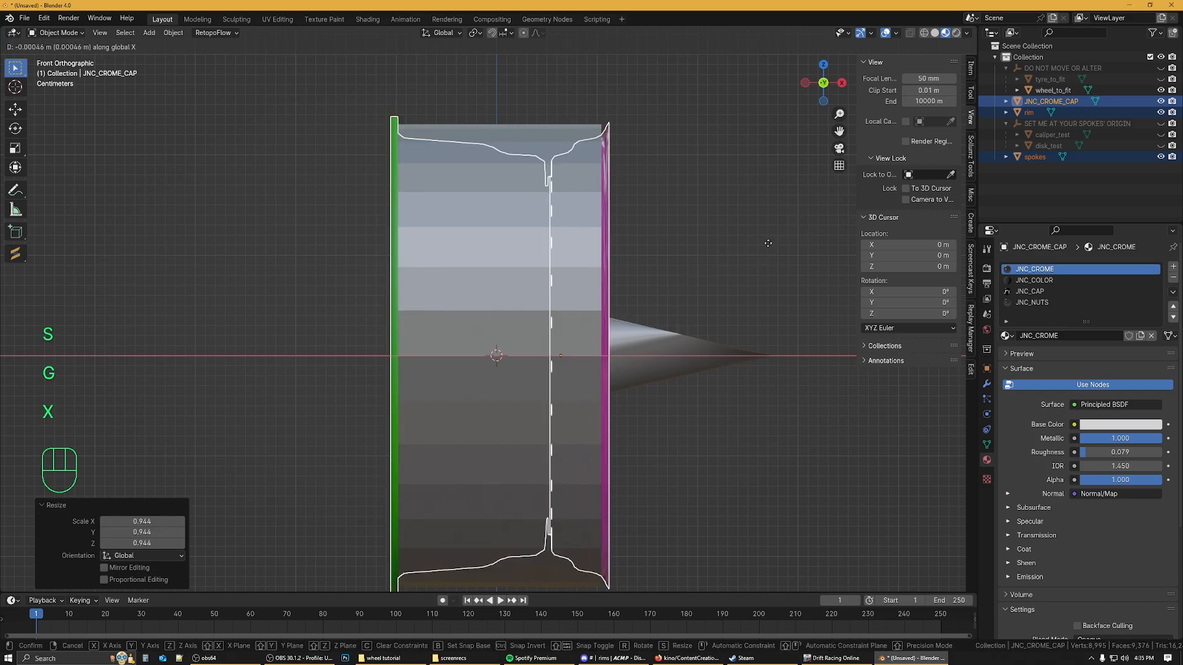
{"action": "left_click", "coordinate": [763, 243]}
Step: Hide wheel_to_fit, show tyre_to_fit briefly to compare it with the outer lip, and select only the rim
{"action": "middle_click_drag", "start_coordinate": [712, 271], "coordinate": [665, 322]}
{"action": "scroll", "coordinate": [655, 253], "scroll_direction": "up", "scroll_amount": 3}
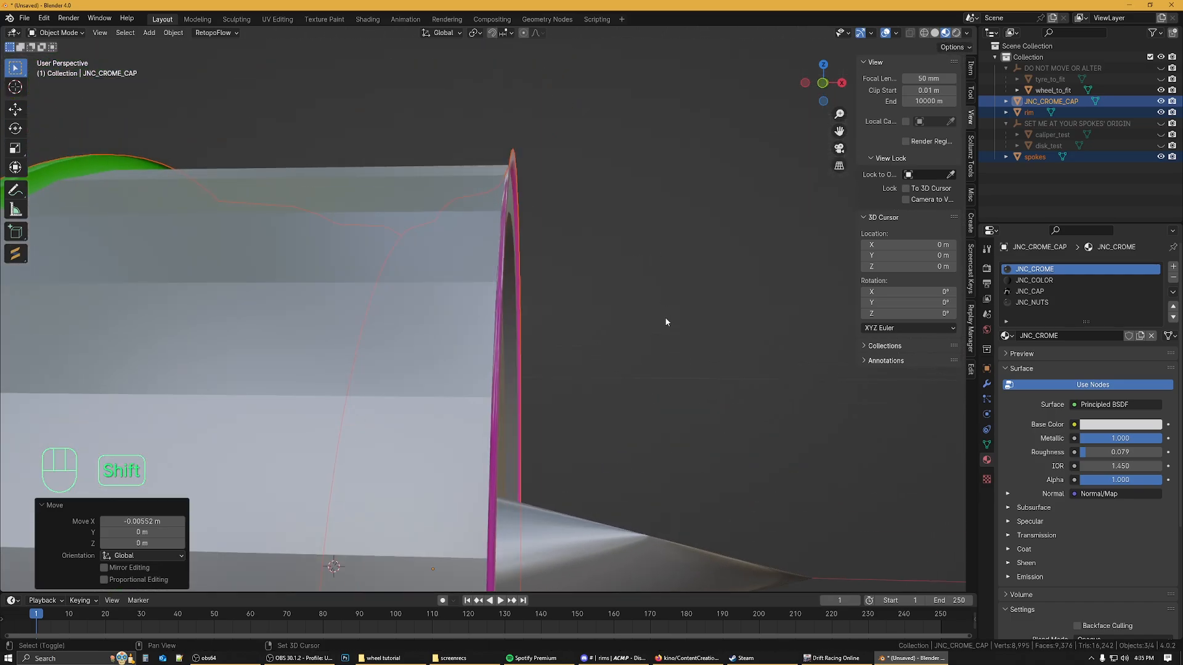
{"action": "left_click", "coordinate": [1160, 90]}
{"action": "left_click", "coordinate": [1160, 79]}
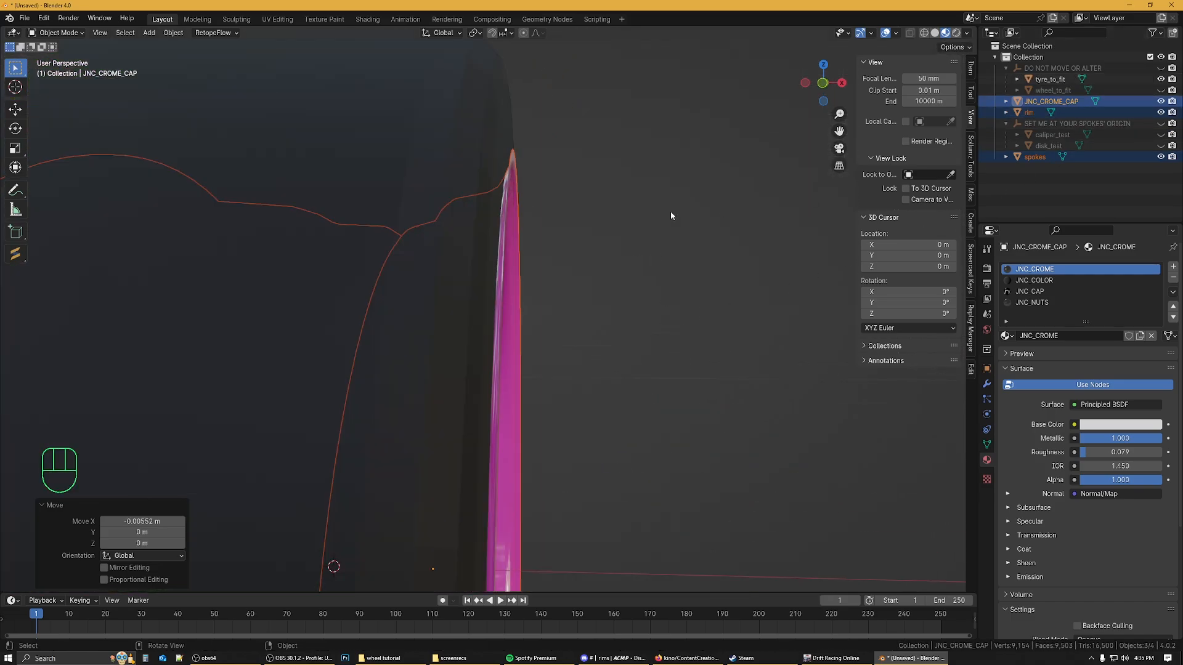
{"action": "middle_click_drag", "start_coordinate": [671, 212], "coordinate": [637, 229]}
{"action": "scroll", "coordinate": [637, 231], "scroll_direction": "up", "scroll_amount": 3}
{"action": "middle_click_drag", "start_coordinate": [663, 166], "coordinate": [609, 315], "text": "shift"}
{"action": "mouse_move", "coordinate": [608, 314]}
{"action": "middle_mouse_down"}
{"action": "mouse_move", "coordinate": [620, 302]}
{"action": "mouse_move", "coordinate": [610, 295]}
{"action": "middle_mouse_up"}
{"action": "left_click", "coordinate": [485, 217]}
{"action": "middle_click_drag", "start_coordinate": [484, 219], "coordinate": [467, 273]}
{"action": "left_click", "coordinate": [1160, 80]}
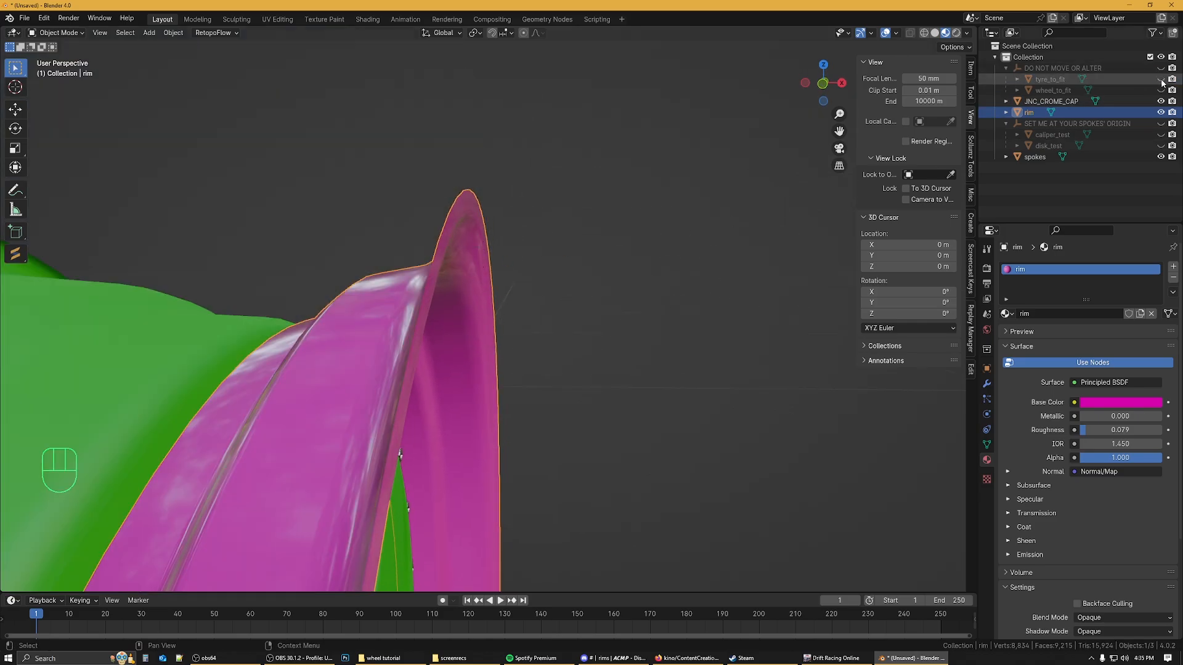
Step: Turn on the Face Orientation overlay in solid shading and examine the face directions around the rim's outer lip
{"action": "left_click", "coordinate": [896, 33]}
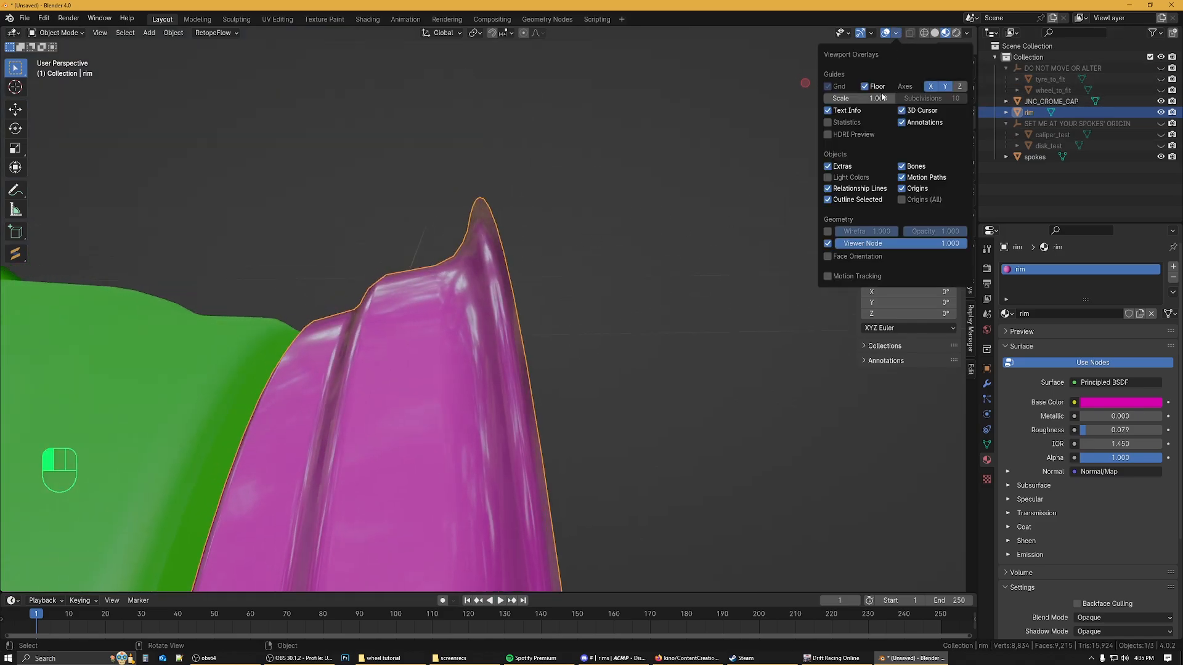
{"action": "left_click", "coordinate": [828, 256]}
{"action": "mouse_move", "coordinate": [653, 290]}
{"action": "middle_mouse_down"}
{"action": "mouse_move", "coordinate": [641, 297]}
{"action": "mouse_move", "coordinate": [658, 254]}
{"action": "mouse_move", "coordinate": [644, 248]}
{"action": "mouse_move", "coordinate": [691, 245]}
{"action": "mouse_move", "coordinate": [618, 249]}
{"action": "mouse_move", "coordinate": [637, 250]}
{"action": "mouse_move", "coordinate": [634, 279]}
{"action": "mouse_move", "coordinate": [566, 315]}
{"action": "middle_mouse_up"}
{"action": "left_click", "coordinate": [934, 32]}
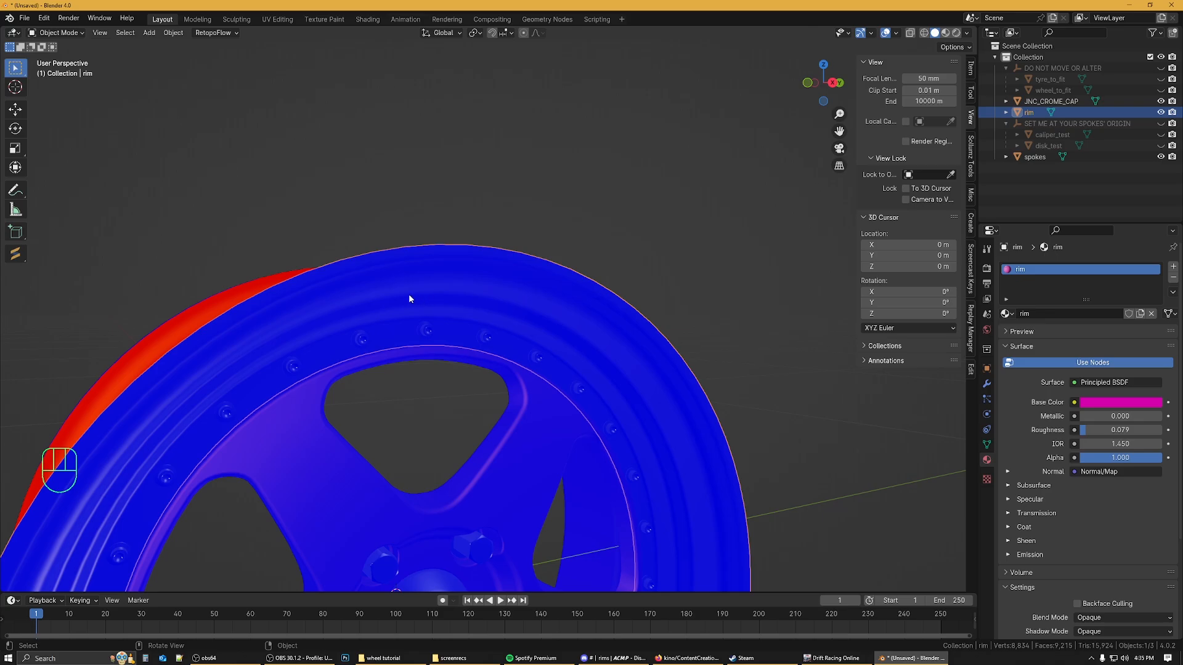
{"action": "middle_click_drag", "start_coordinate": [409, 298], "coordinate": [520, 299]}
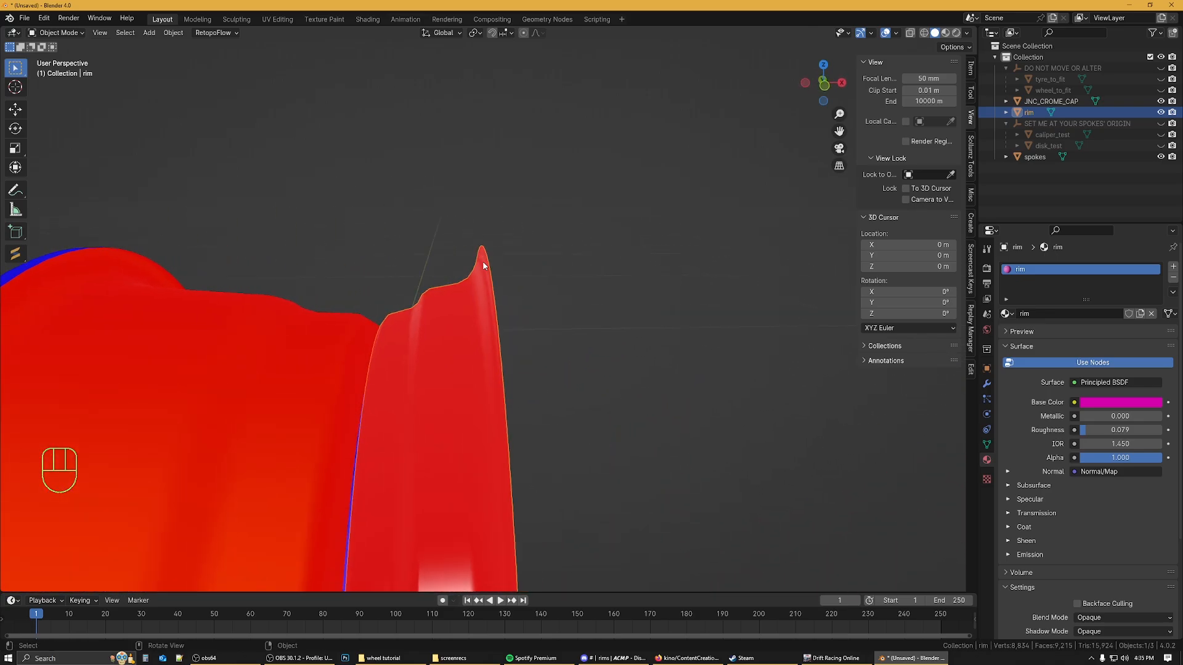
{"action": "middle_click_drag", "start_coordinate": [483, 263], "coordinate": [482, 256]}
{"action": "middle_click_drag", "start_coordinate": [465, 298], "coordinate": [475, 300]}
{"action": "middle_click_drag", "start_coordinate": [487, 254], "coordinate": [476, 240]}
{"action": "middle_click_drag", "start_coordinate": [404, 265], "coordinate": [514, 362]}
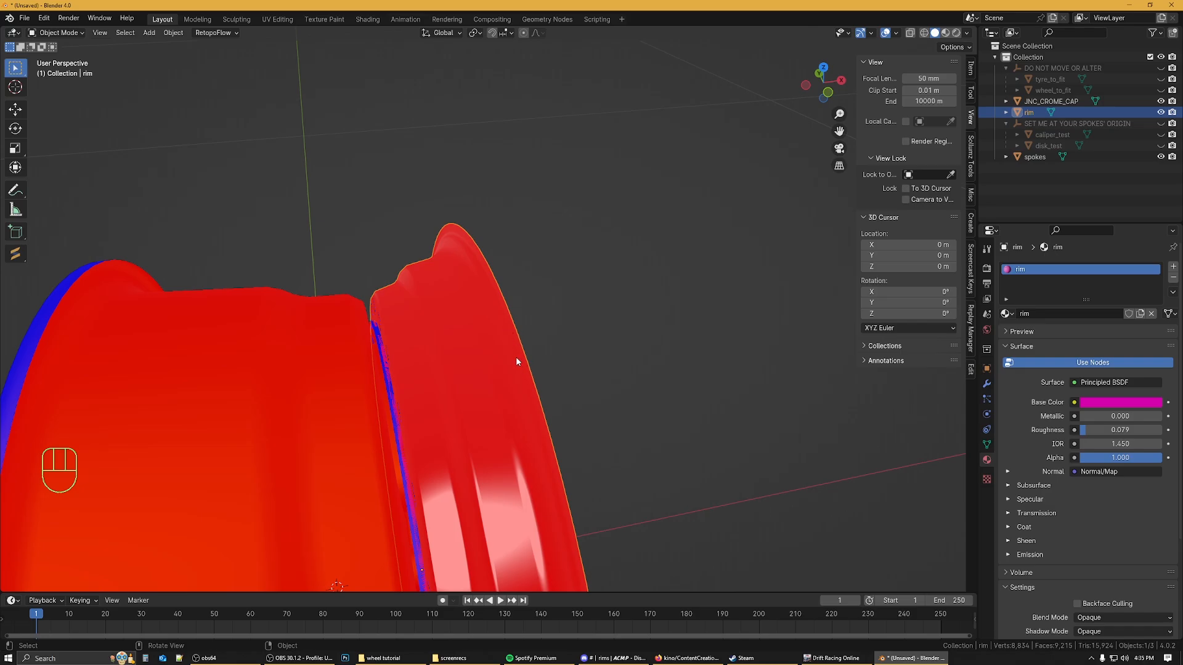
{"action": "middle_click_drag", "start_coordinate": [641, 353], "coordinate": [609, 313]}
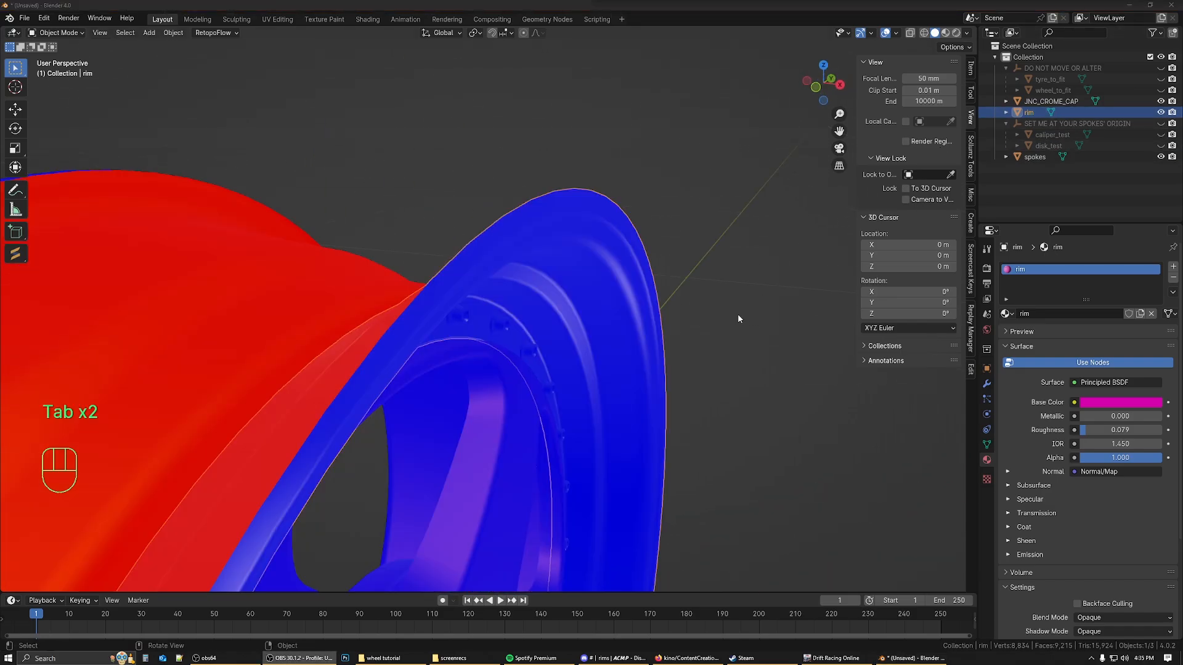
Step: Select the rim's outermost lip edge loop in Edit Mode and extrude it about -0.0031 m along X
{"action": "left_click", "coordinate": [585, 199]}
{"action": "key", "text": "Tab"}
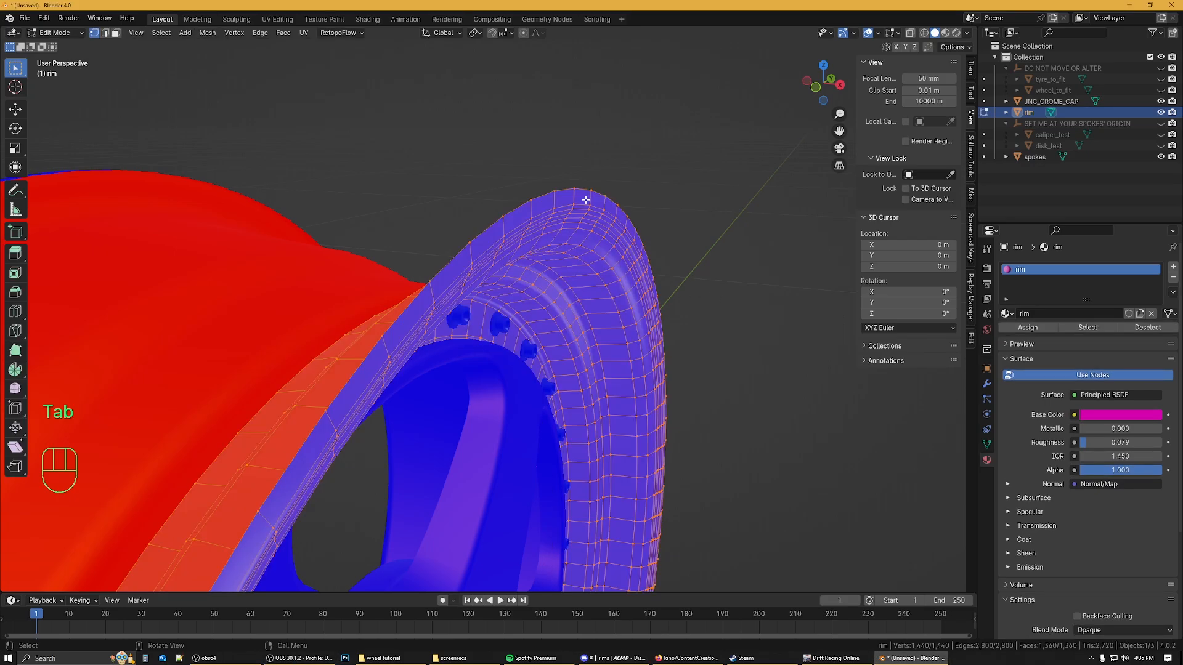
{"action": "left_click", "coordinate": [106, 34]}
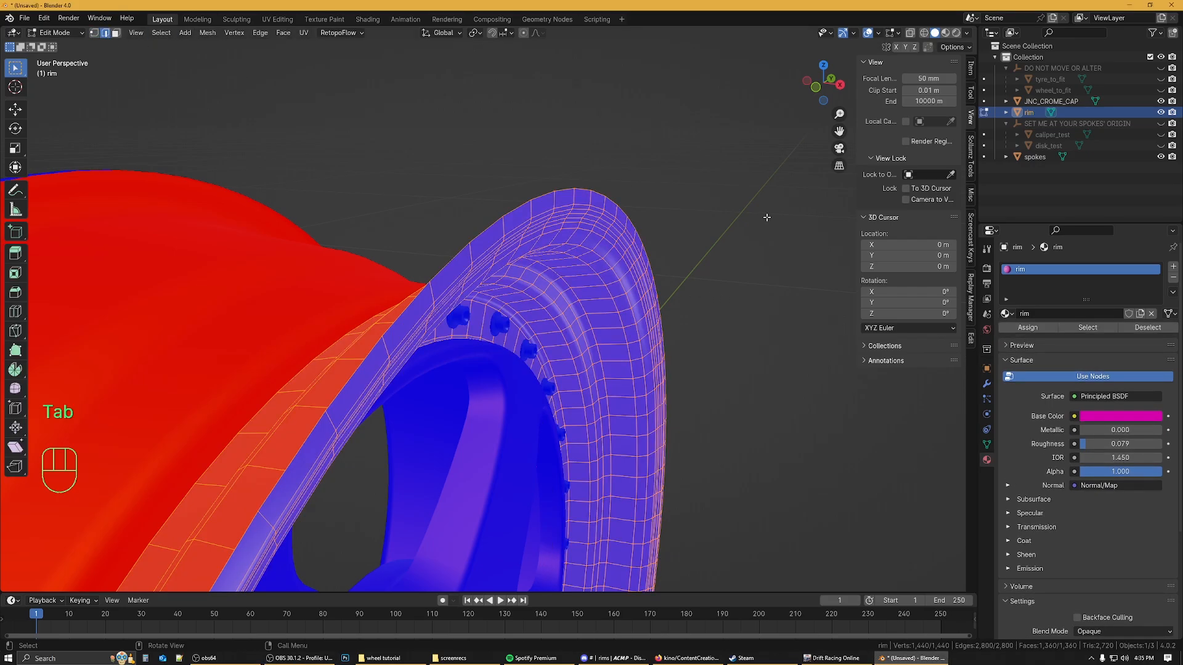
{"action": "left_click", "coordinate": [565, 188], "text": "alt"}
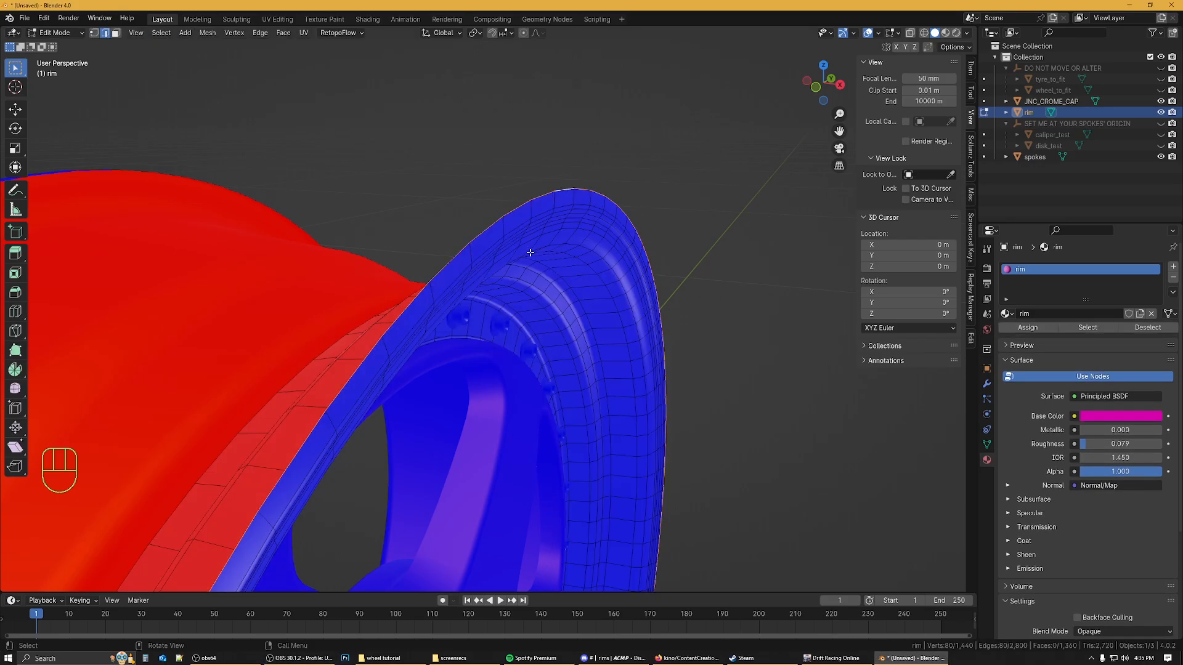
{"action": "middle_click_drag", "start_coordinate": [530, 252], "coordinate": [570, 250]}
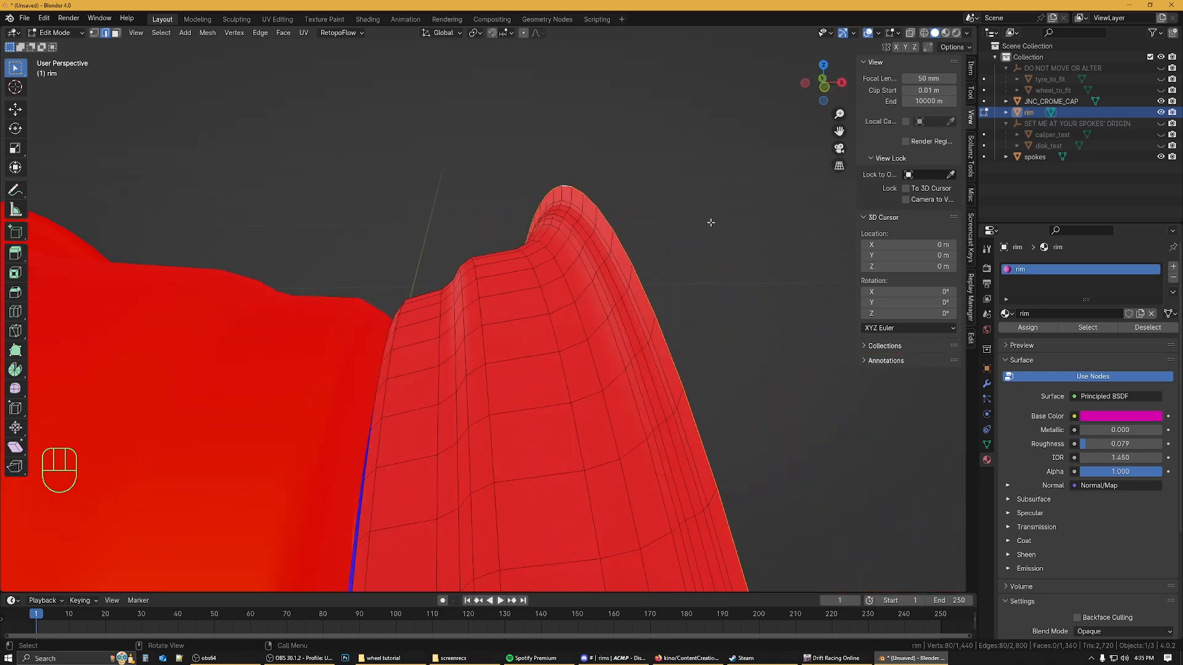
{"action": "key", "text": "e"}
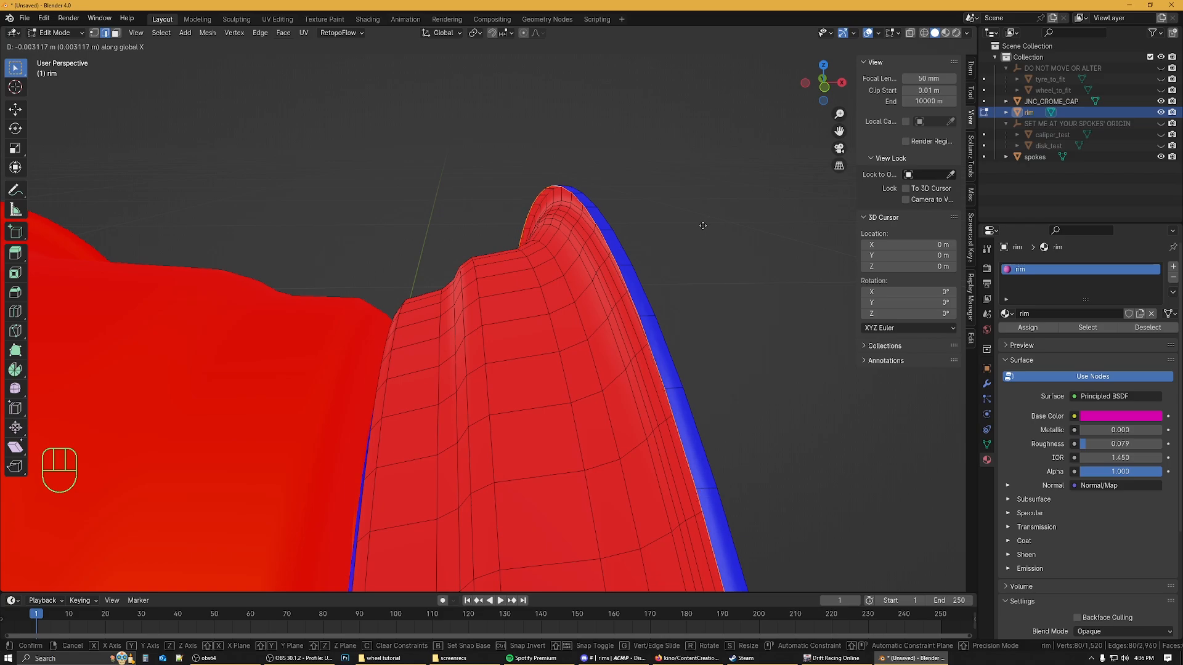
{"action": "left_click", "coordinate": [702, 226]}
Step: Extrude the lip loop again, scale it inward to about 0.931, move it about -0.0033 m along X and return to Object Mode
{"action": "key", "text": "e"}
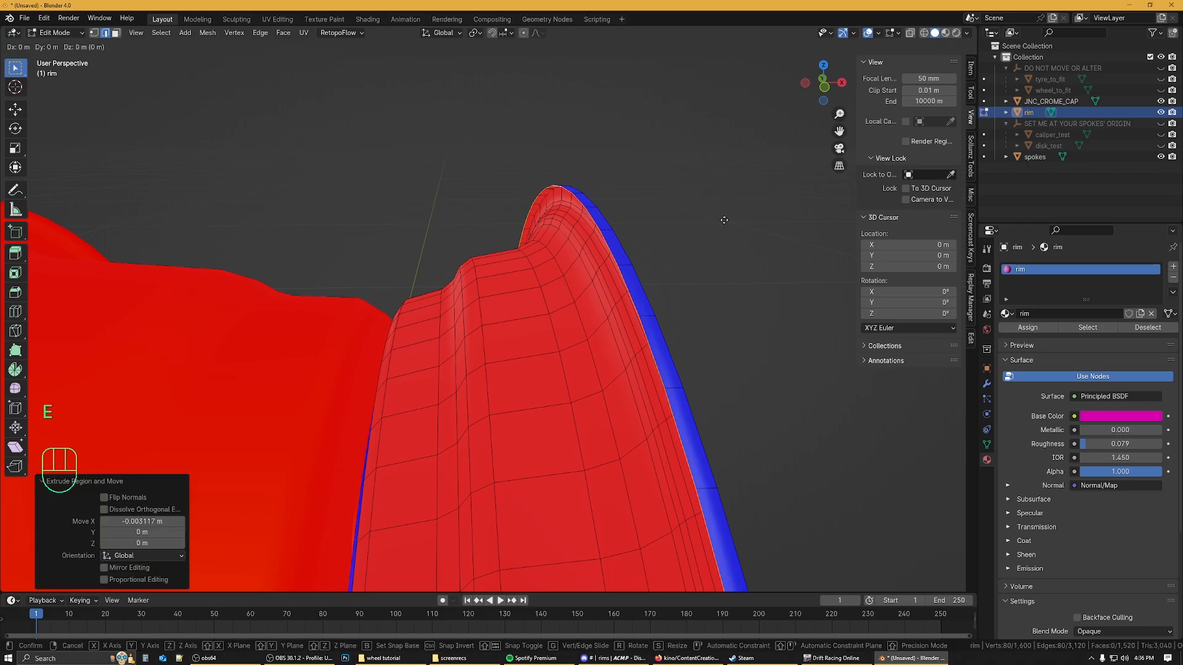
{"action": "key", "text": "s"}
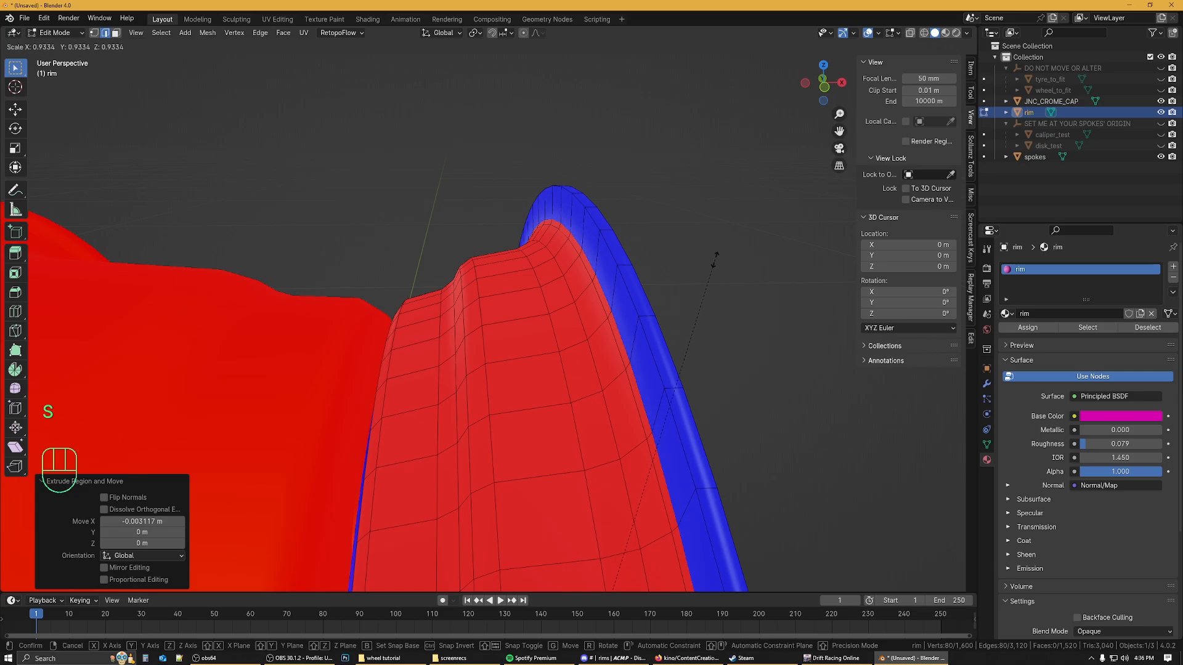
{"action": "key", "text": "g"}
{"action": "key", "text": "x"}
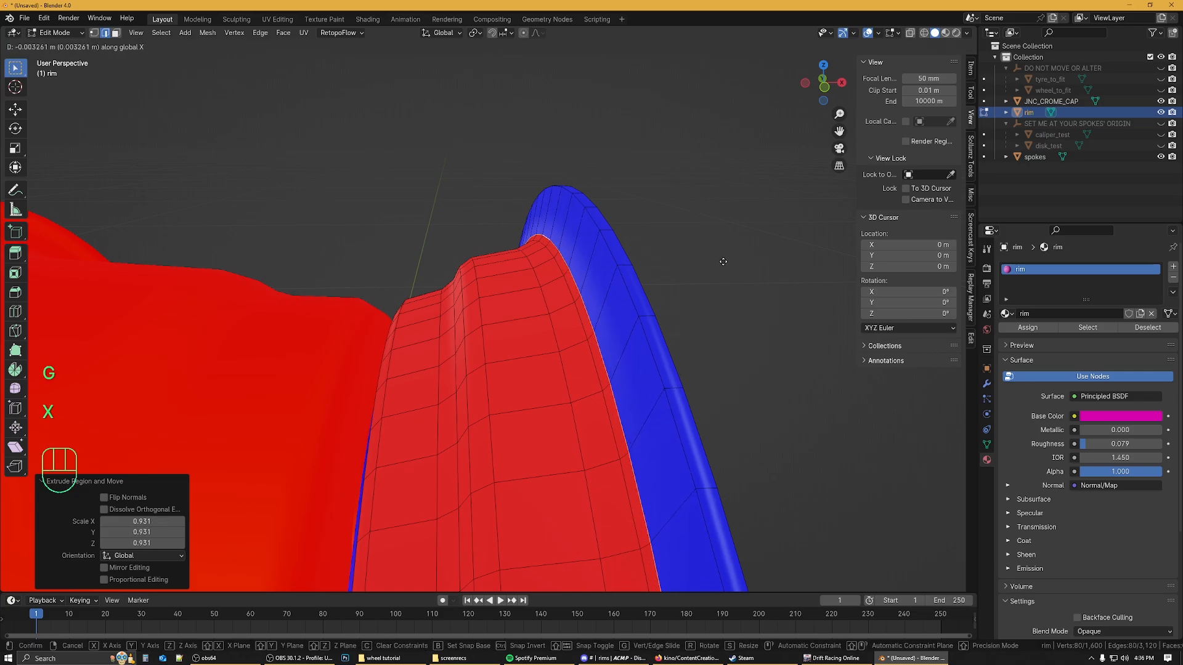
{"action": "left_click", "coordinate": [723, 262]}
{"action": "middle_click_drag", "start_coordinate": [772, 287], "coordinate": [740, 284]}
{"action": "key", "text": "Tab"}
Step: Show tyre_to_fit again and turn off the Face Orientation overlay to check the thickened rim lip against the tyre
{"action": "middle_click_drag", "start_coordinate": [662, 288], "coordinate": [635, 259]}
{"action": "left_click", "coordinate": [1161, 79]}
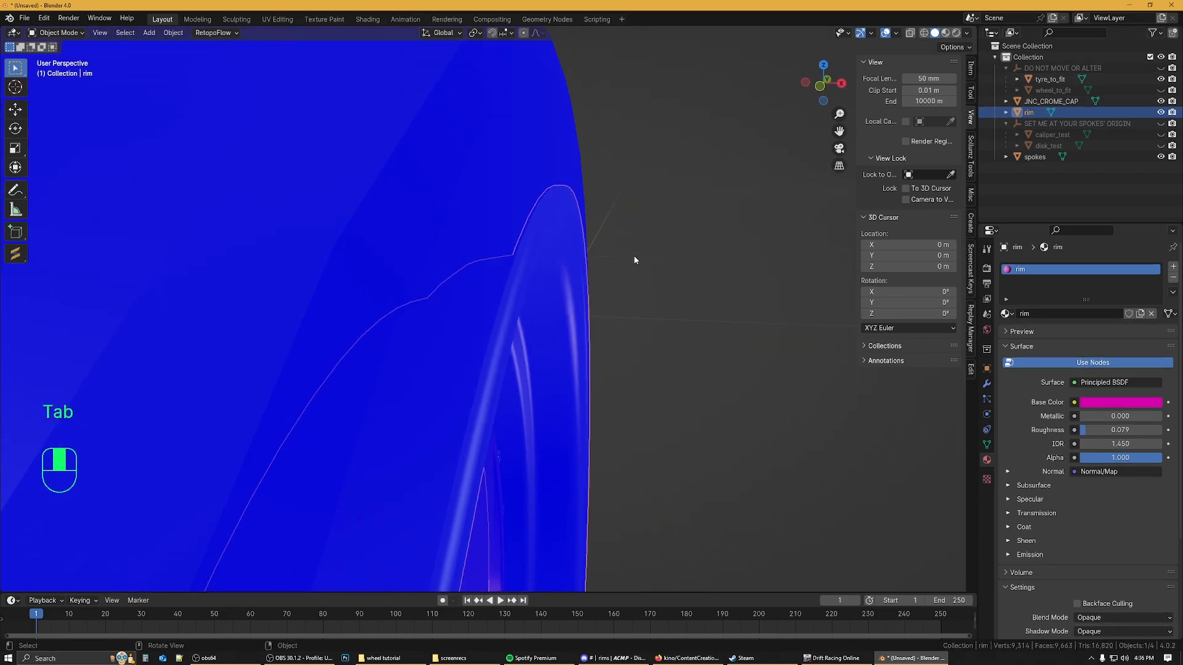
{"action": "left_click", "coordinate": [897, 34]}
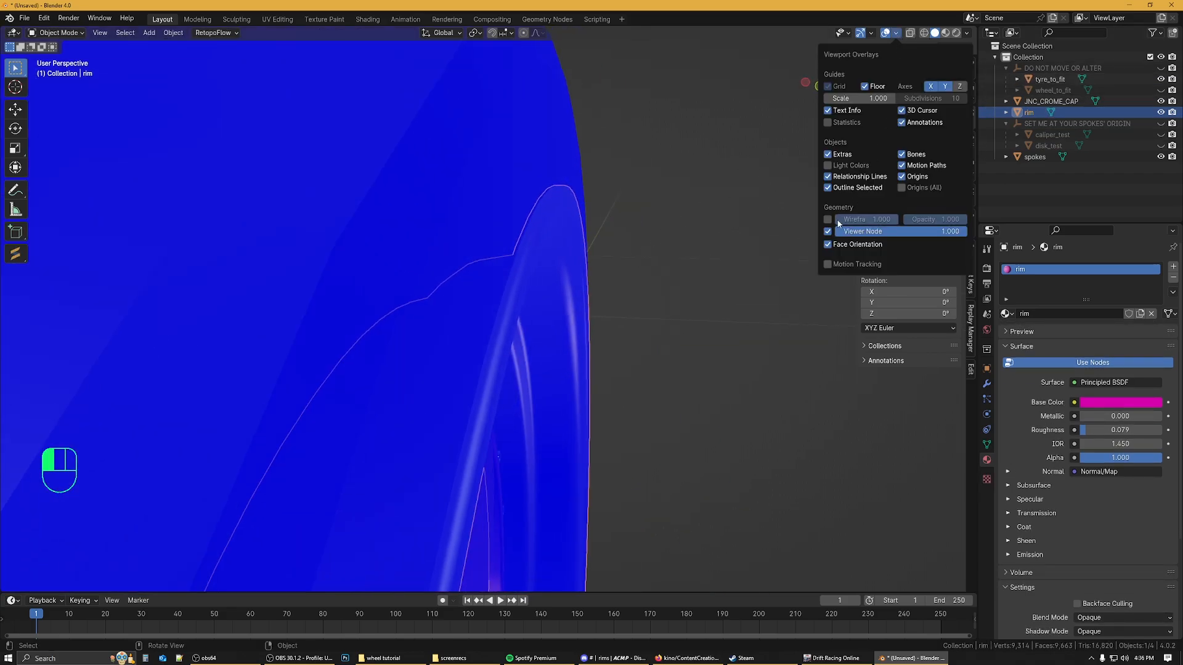
{"action": "left_click", "coordinate": [827, 242]}
{"action": "middle_click_drag", "start_coordinate": [653, 262], "coordinate": [601, 231]}
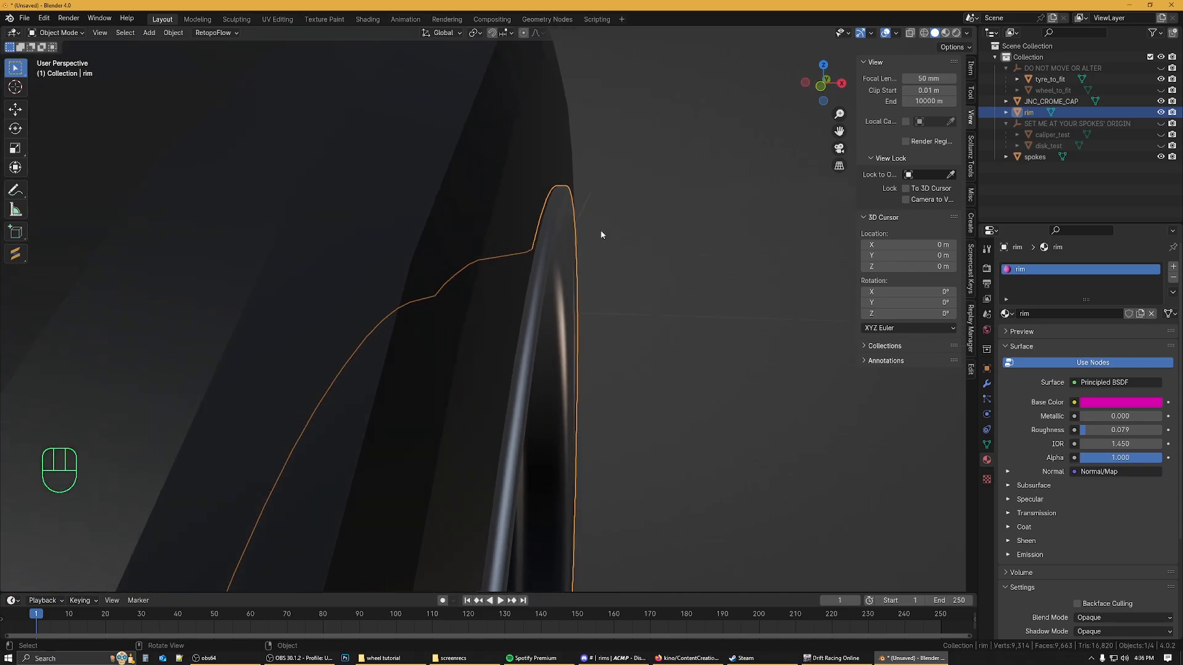
{"action": "scroll", "coordinate": [695, 217], "scroll_direction": "down", "scroll_amount": 10}
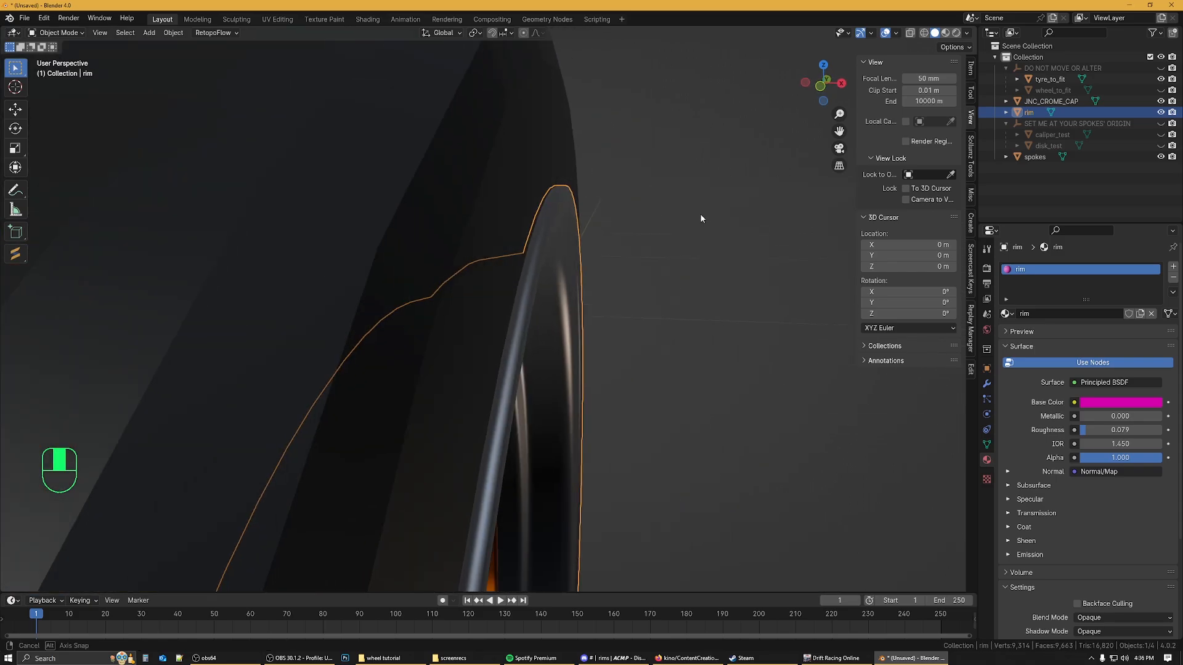
Step: Select JNC_CROME_CAP, rim and spokes together and move them about 0.0012 m along the global X axis
{"action": "left_click", "coordinate": [1037, 103]}
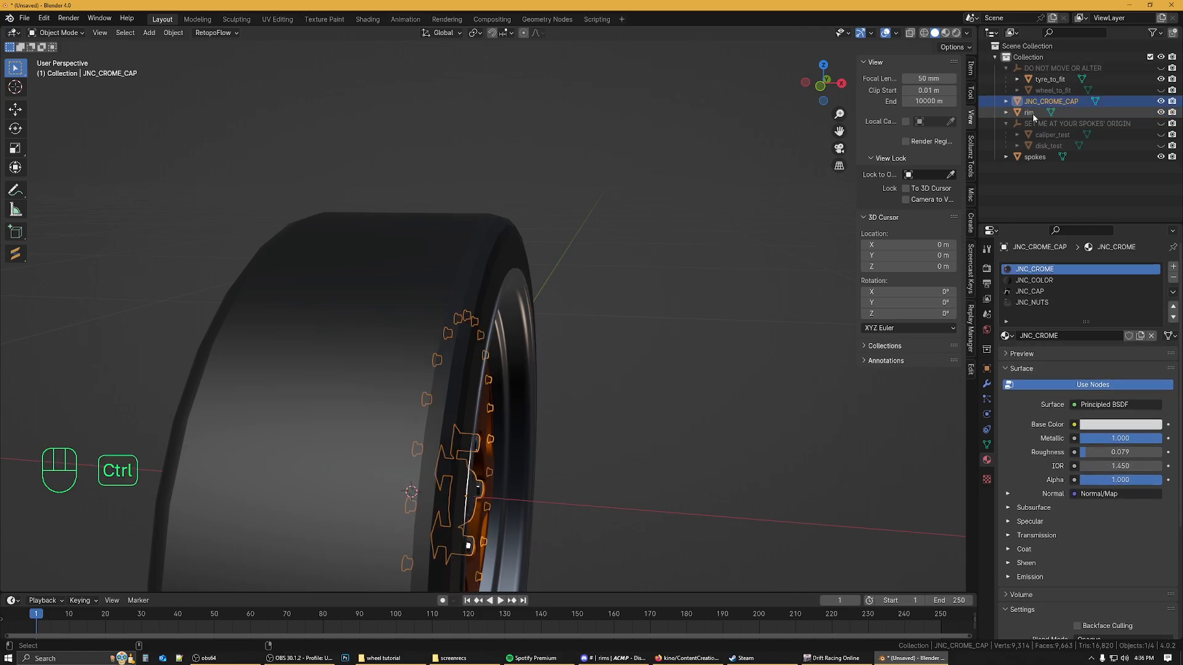
{"action": "left_click", "coordinate": [1033, 114], "text": "ctrl"}
{"action": "left_click", "coordinate": [1040, 157], "text": "ctrl"}
{"action": "scroll", "coordinate": [645, 268], "scroll_direction": "up", "scroll_amount": 6}
{"action": "scroll", "coordinate": [677, 248], "scroll_direction": "up", "scroll_amount": 2}
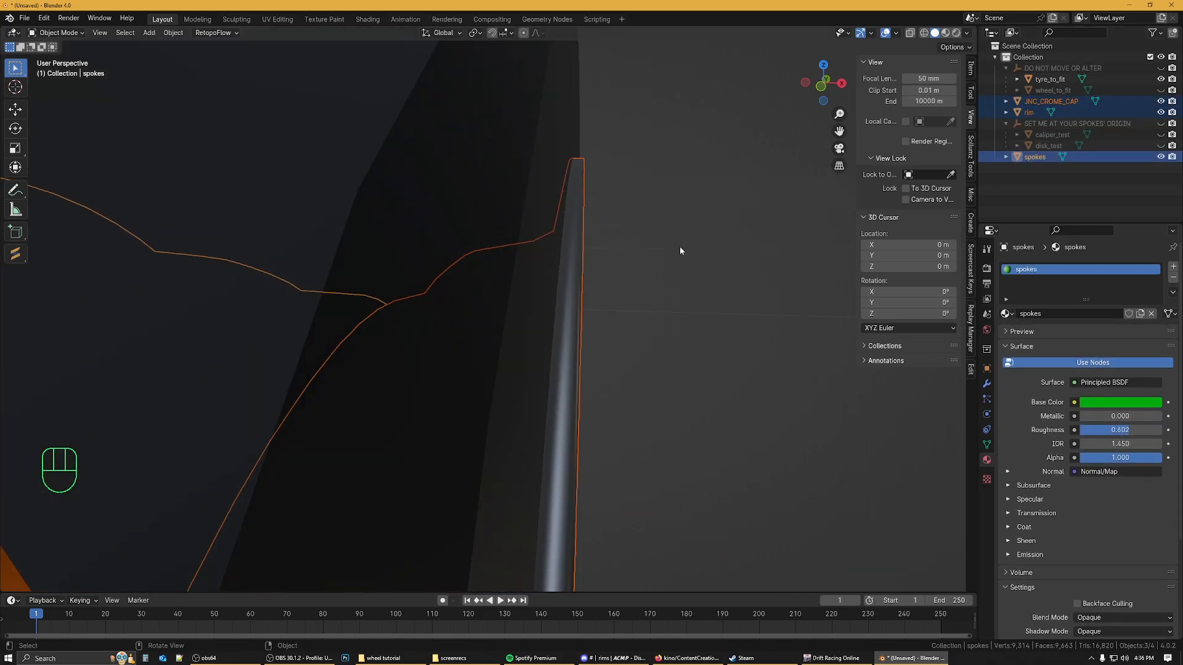
{"action": "key", "text": "g"}
{"action": "key", "text": "x"}
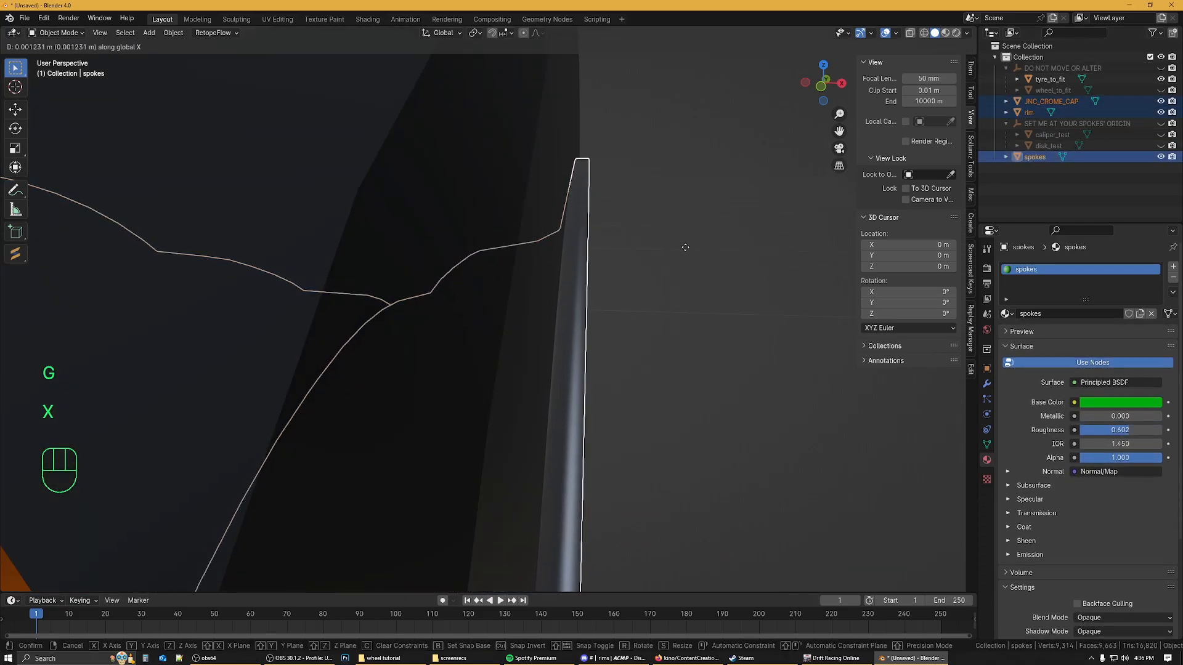
{"action": "left_click", "coordinate": [685, 247]}
Step: Examine how the rim's outer lip sits against the tyre from the front and in perspective
{"action": "left_click", "coordinate": [822, 86]}
{"action": "scroll", "coordinate": [650, 182], "scroll_direction": "up", "scroll_amount": 2}
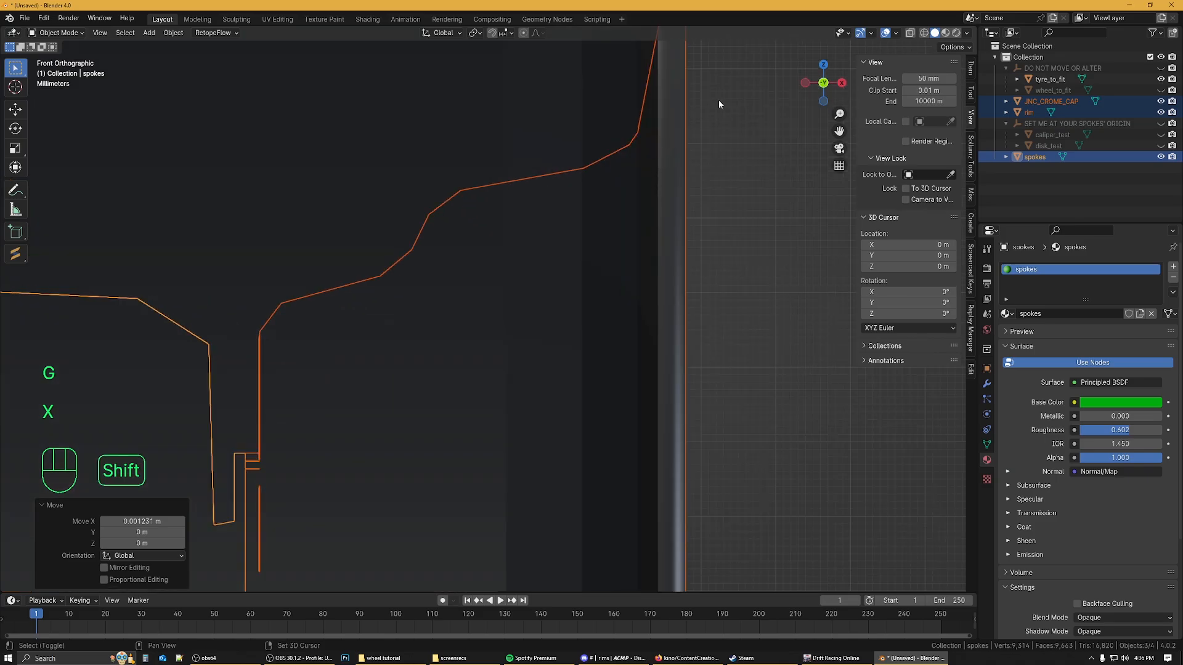
{"action": "mouse_move", "coordinate": [718, 105]}
{"action": "middle_mouse_down", "text": "shift"}
{"action": "mouse_move", "coordinate": [602, 311]}
{"action": "mouse_move", "coordinate": [667, 288]}
{"action": "middle_mouse_up", "text": "shift"}
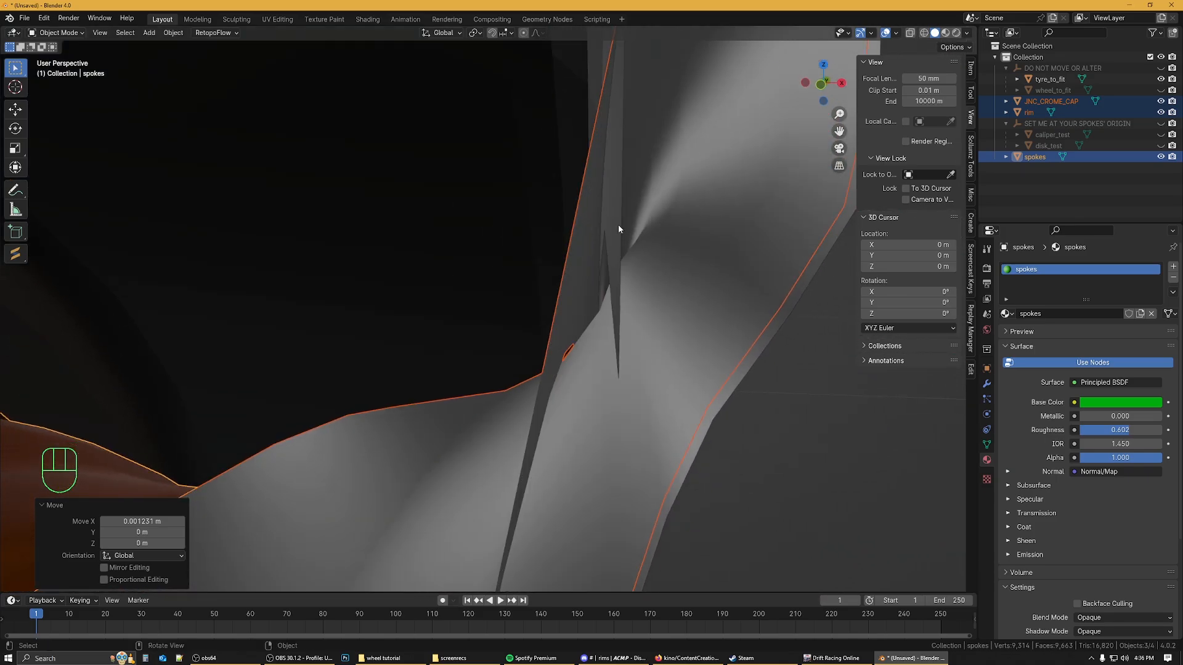
{"action": "mouse_move", "coordinate": [618, 225]}
{"action": "middle_mouse_down"}
{"action": "mouse_move", "coordinate": [629, 198]}
{"action": "mouse_move", "coordinate": [629, 239]}
{"action": "mouse_move", "coordinate": [623, 206]}
{"action": "mouse_move", "coordinate": [607, 214]}
{"action": "mouse_move", "coordinate": [608, 202]}
{"action": "mouse_move", "coordinate": [628, 215]}
{"action": "middle_mouse_up"}
{"action": "scroll", "coordinate": [628, 218], "scroll_direction": "down", "scroll_amount": 10}
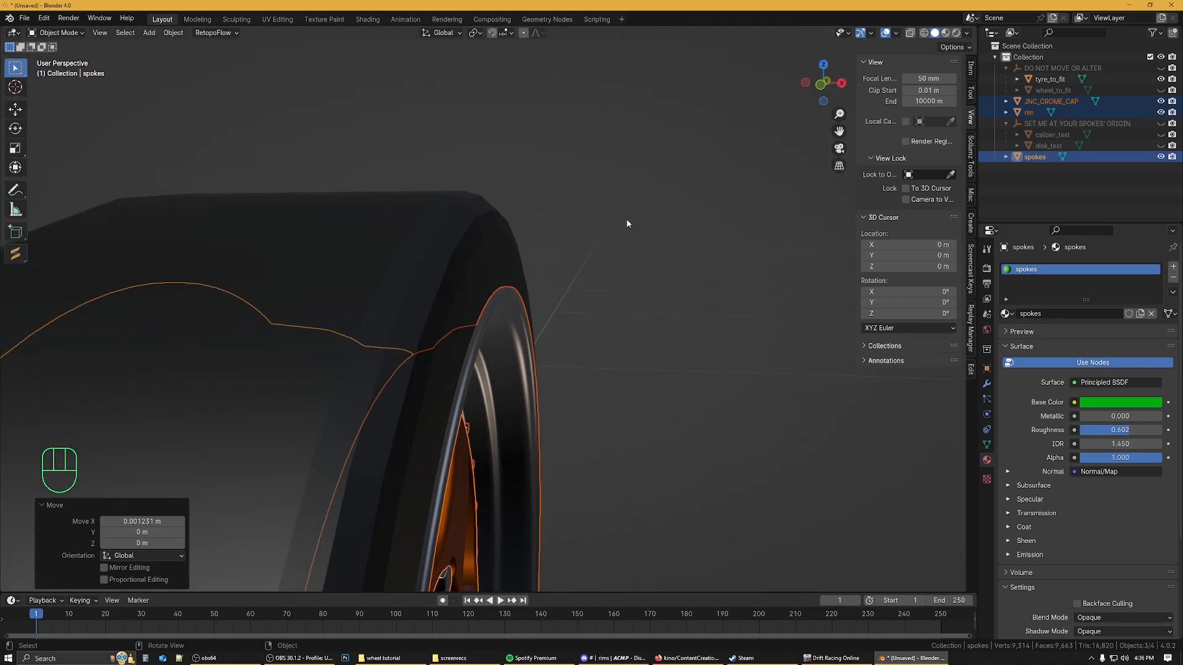
{"action": "middle_click_drag", "start_coordinate": [600, 260], "coordinate": [576, 251]}
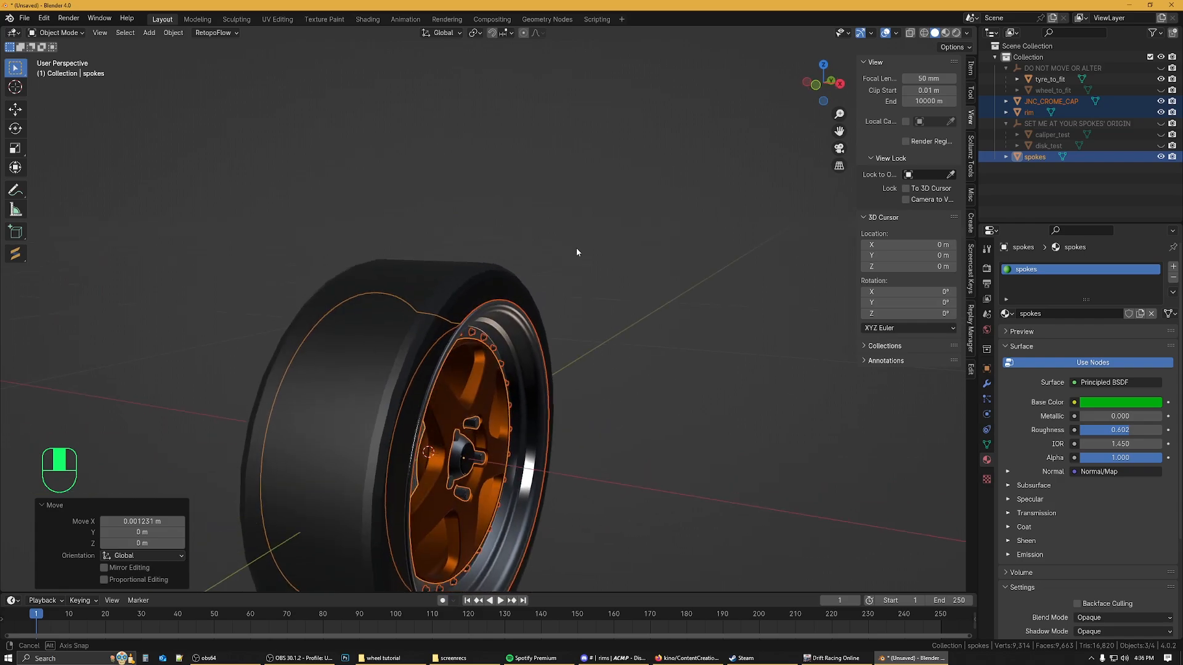
Step: Select the barrel's inner lip in Edit Mode through X-ray from the front, move it about -0.0013 m along X and return to Object Mode
{"action": "left_click", "coordinate": [819, 89]}
{"action": "scroll", "coordinate": [419, 283], "scroll_direction": "up", "scroll_amount": 5}
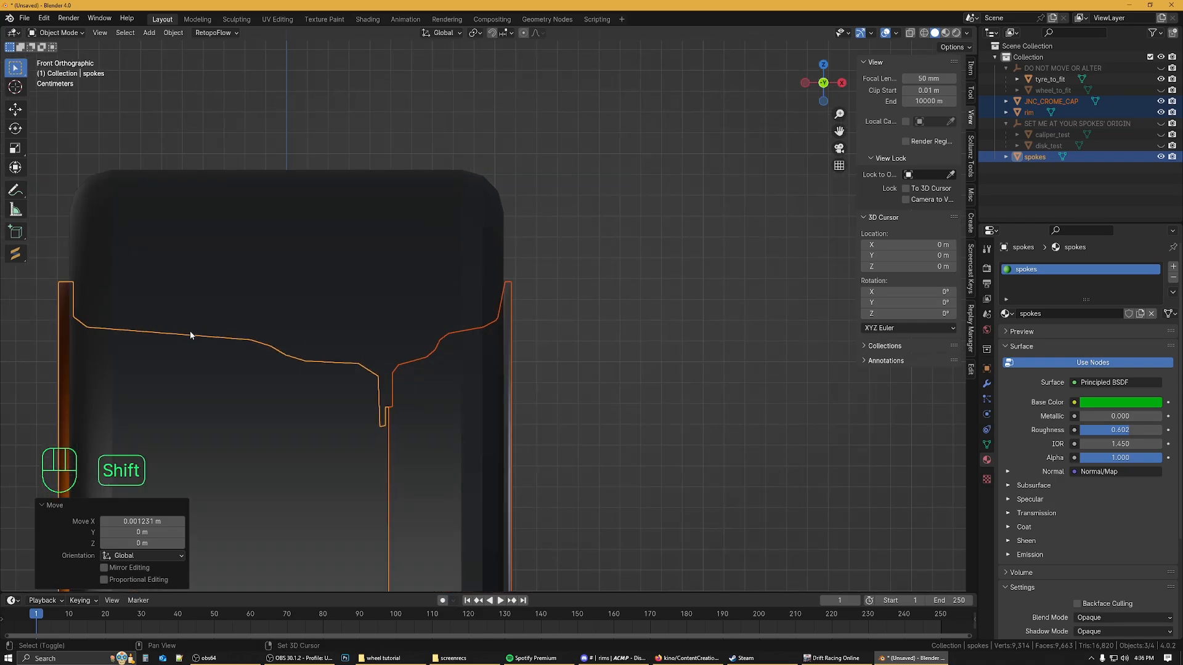
{"action": "middle_click_drag", "start_coordinate": [190, 335], "coordinate": [527, 227], "text": "shift"}
{"action": "key", "text": "Tab"}
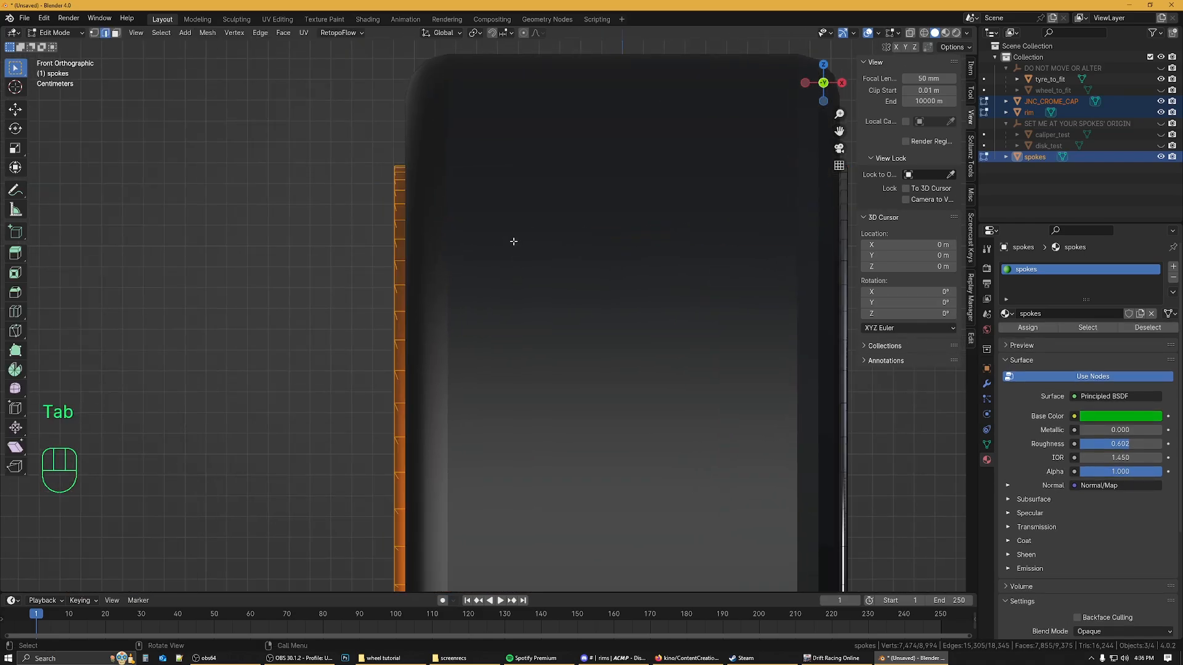
{"action": "scroll", "coordinate": [530, 240], "scroll_direction": "down", "scroll_amount": 4}
{"action": "left_click", "coordinate": [910, 34]}
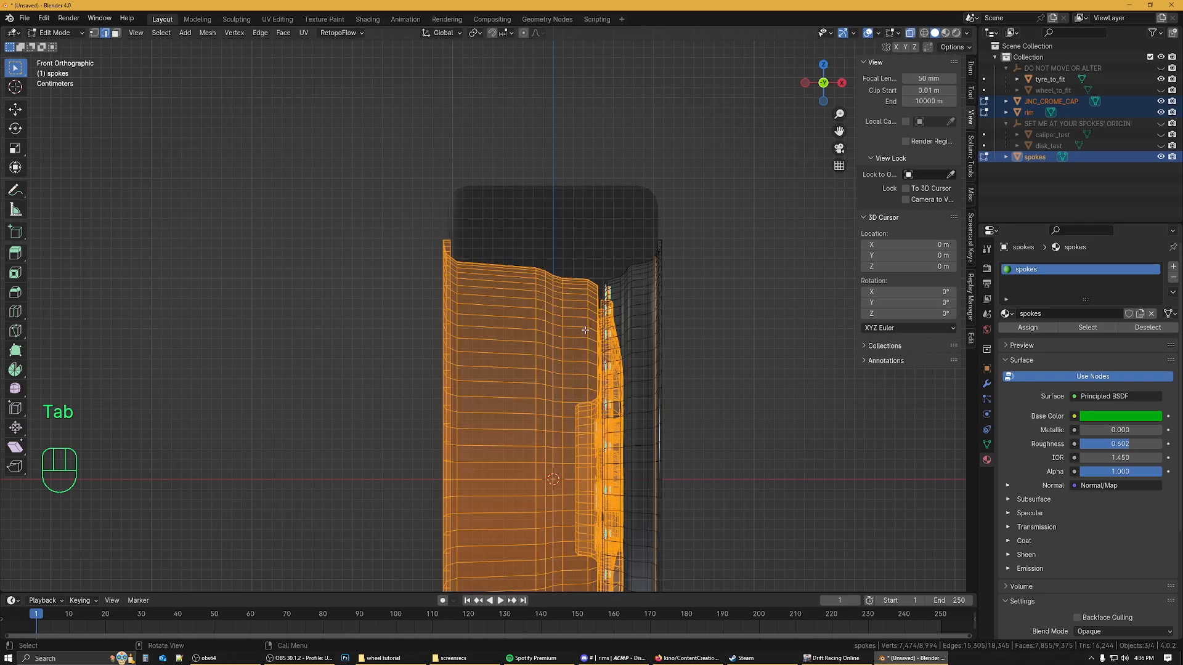
{"action": "middle_click_drag", "start_coordinate": [550, 371], "coordinate": [563, 209], "text": "shift"}
{"action": "left_click_drag", "start_coordinate": [468, 154], "coordinate": [472, 576]}
{"action": "key", "text": "g"}
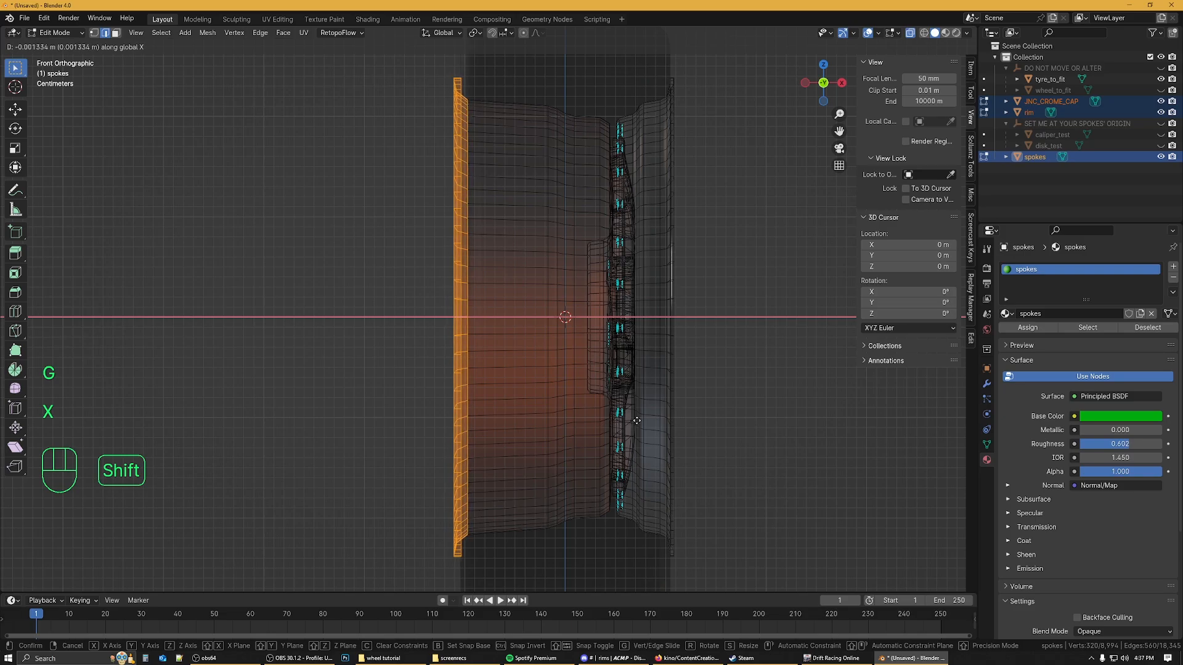
{"action": "left_click", "coordinate": [636, 421]}
{"action": "middle_click_drag", "start_coordinate": [636, 421], "coordinate": [735, 433]}
{"action": "key", "text": "Tab"}
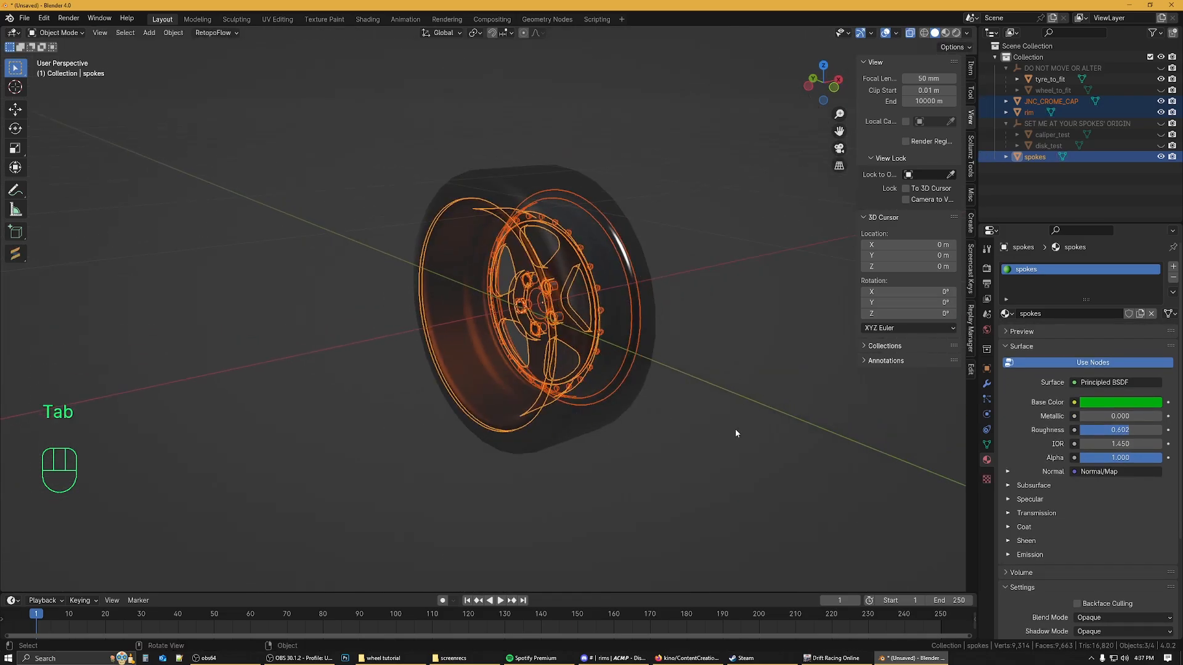
Step: Turn off X-ray and show the deselected wheel in Material Preview without the tyre
{"action": "left_click", "coordinate": [735, 433]}
{"action": "left_click", "coordinate": [910, 33]}
{"action": "middle_click_drag", "start_coordinate": [701, 261], "coordinate": [690, 320]}
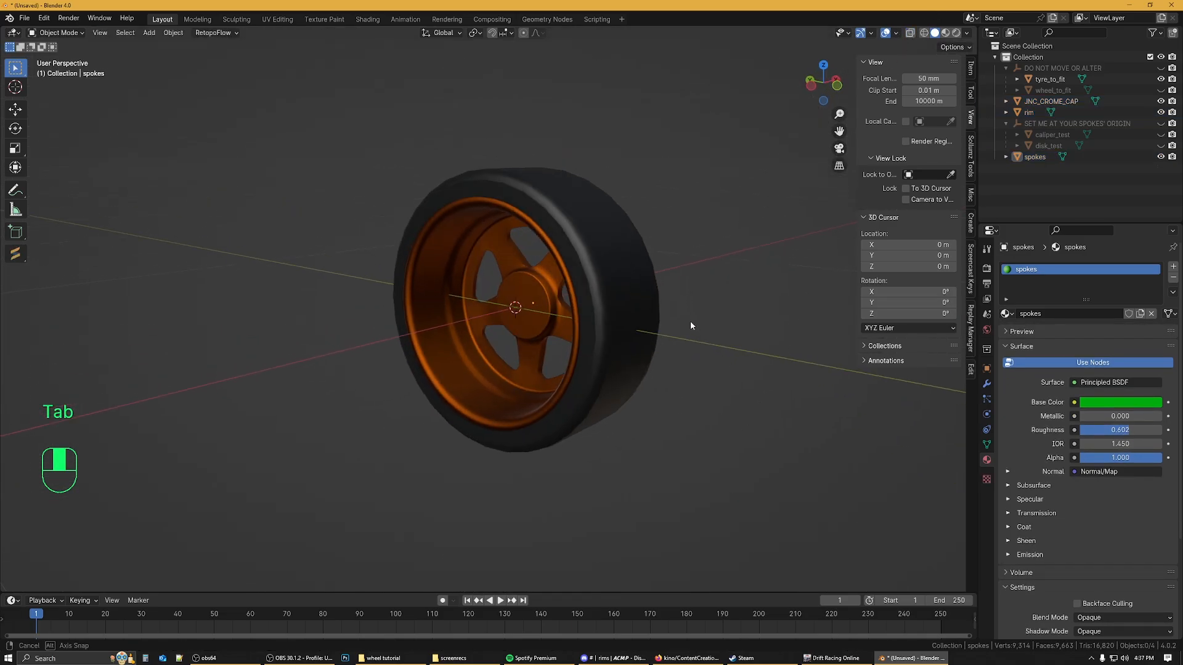
{"action": "left_click", "coordinate": [945, 33]}
{"action": "mouse_move", "coordinate": [748, 267]}
{"action": "middle_mouse_down"}
{"action": "mouse_move", "coordinate": [656, 264]}
{"action": "mouse_move", "coordinate": [644, 243]}
{"action": "mouse_move", "coordinate": [672, 232]}
{"action": "mouse_move", "coordinate": [444, 258]}
{"action": "middle_mouse_up"}
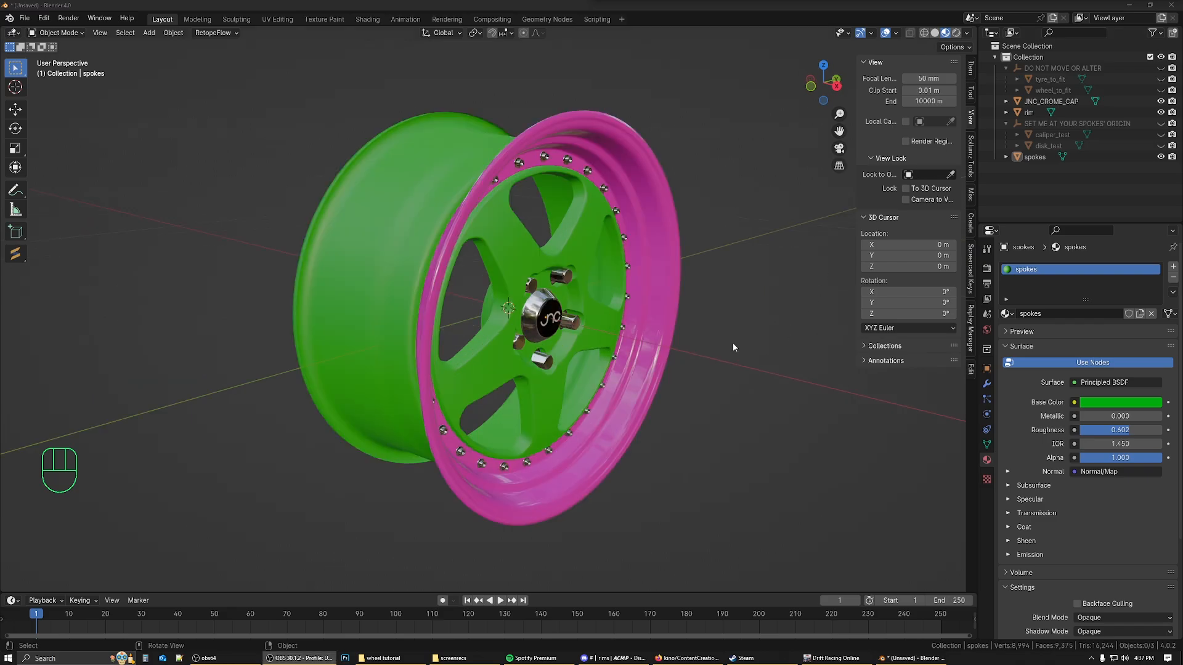
{"action": "scroll", "coordinate": [687, 350], "scroll_direction": "up", "scroll_amount": 4}
{"action": "scroll", "coordinate": [686, 350], "scroll_direction": "down", "scroll_amount": 4}
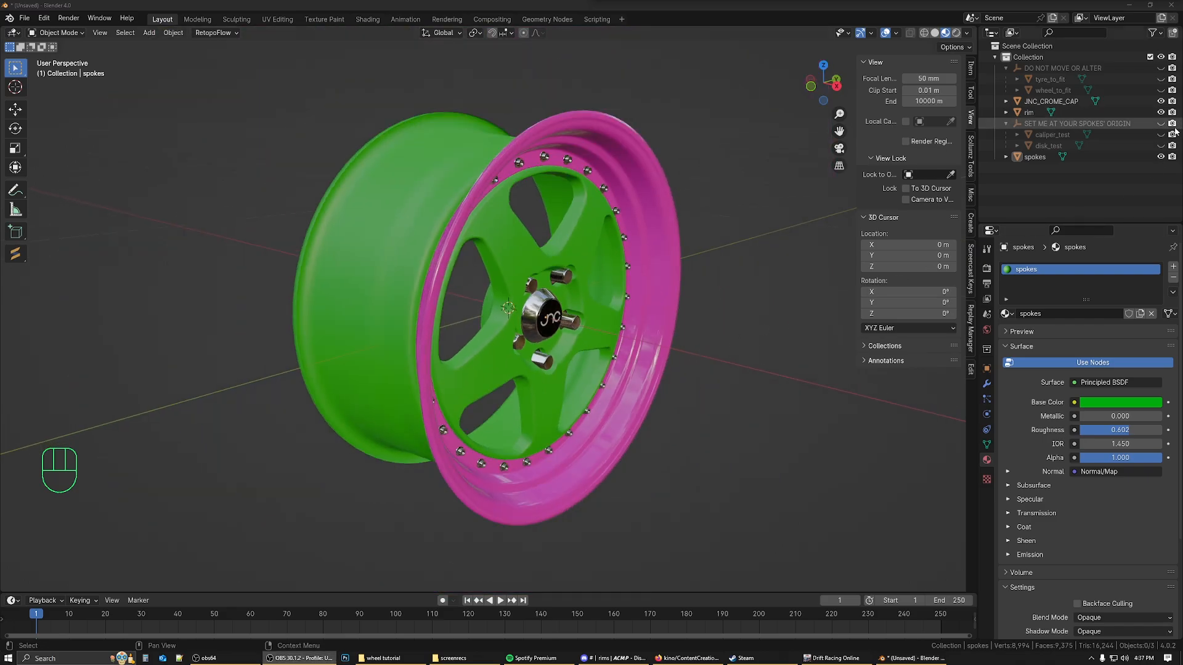
Step: Show the SET ME AT YOUR SPOKES' ORIGIN group and check caliper_test and disk_test against the back of the spokes
{"action": "left_click", "coordinate": [1160, 123]}
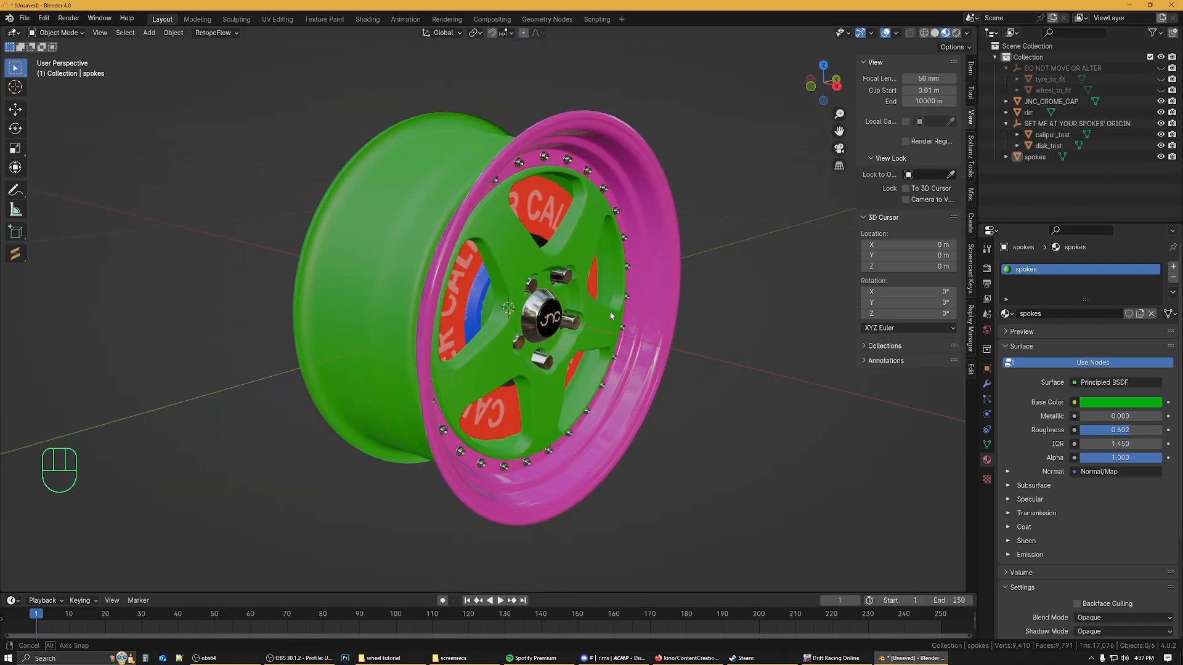
{"action": "middle_click_drag", "start_coordinate": [610, 313], "coordinate": [708, 309]}
{"action": "scroll", "coordinate": [708, 309], "scroll_direction": "up", "scroll_amount": 5}
{"action": "middle_click_drag", "start_coordinate": [764, 242], "coordinate": [673, 380], "text": "shift"}
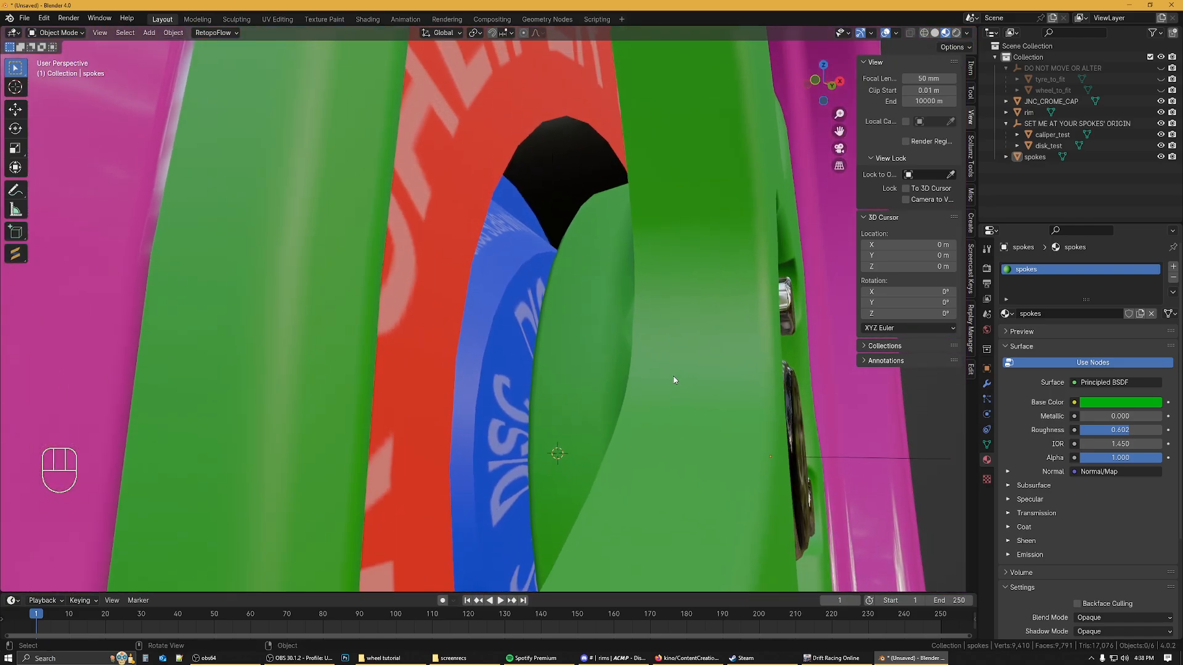
{"action": "scroll", "coordinate": [526, 333], "scroll_direction": "down", "scroll_amount": 5}
{"action": "middle_click_drag", "start_coordinate": [525, 333], "coordinate": [490, 369]}
Step: Select the SET ME AT YOUR SPOKES' ORIGIN empty with caliper_test and disk_test and move them about 0.0155 m along global X
{"action": "left_click", "coordinate": [1084, 124]}
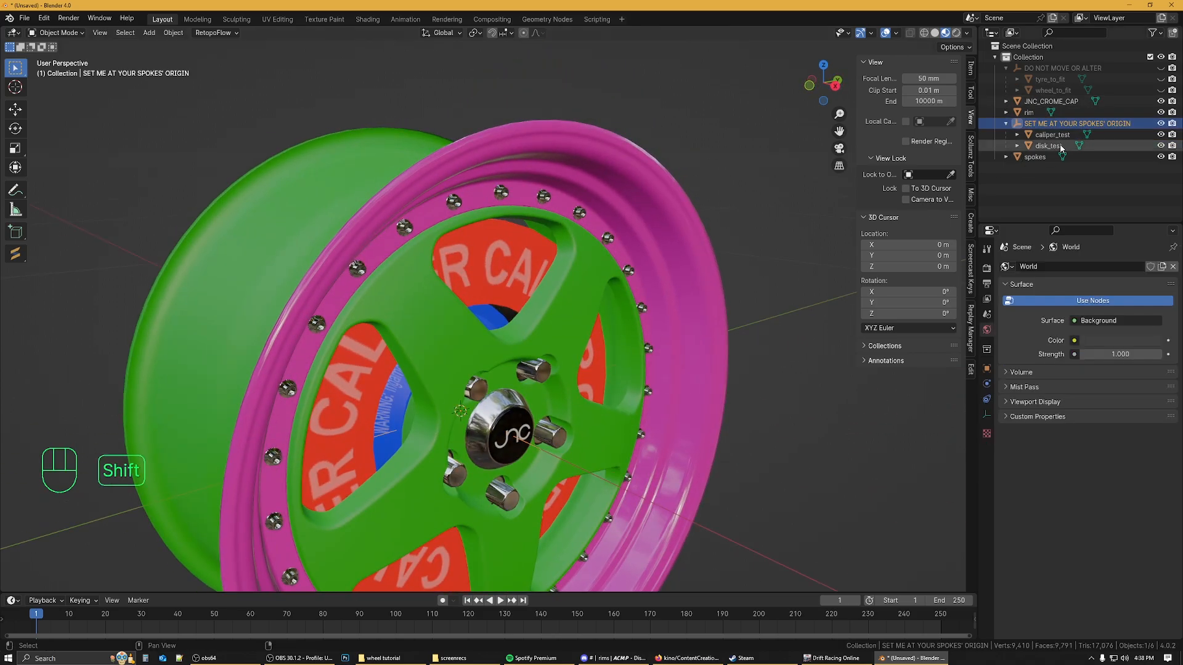
{"action": "middle_click_drag", "start_coordinate": [684, 356], "coordinate": [657, 367]}
{"action": "scroll", "coordinate": [656, 366], "scroll_direction": "up", "scroll_amount": 10}
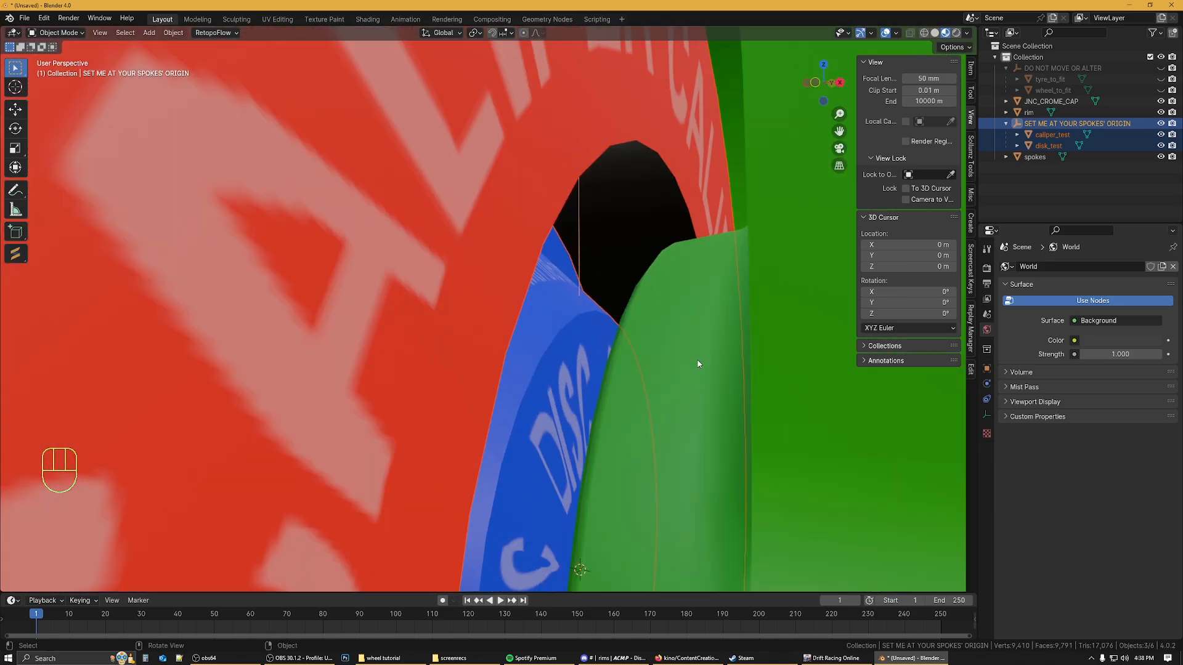
{"action": "key", "text": "g"}
{"action": "key", "text": "x"}
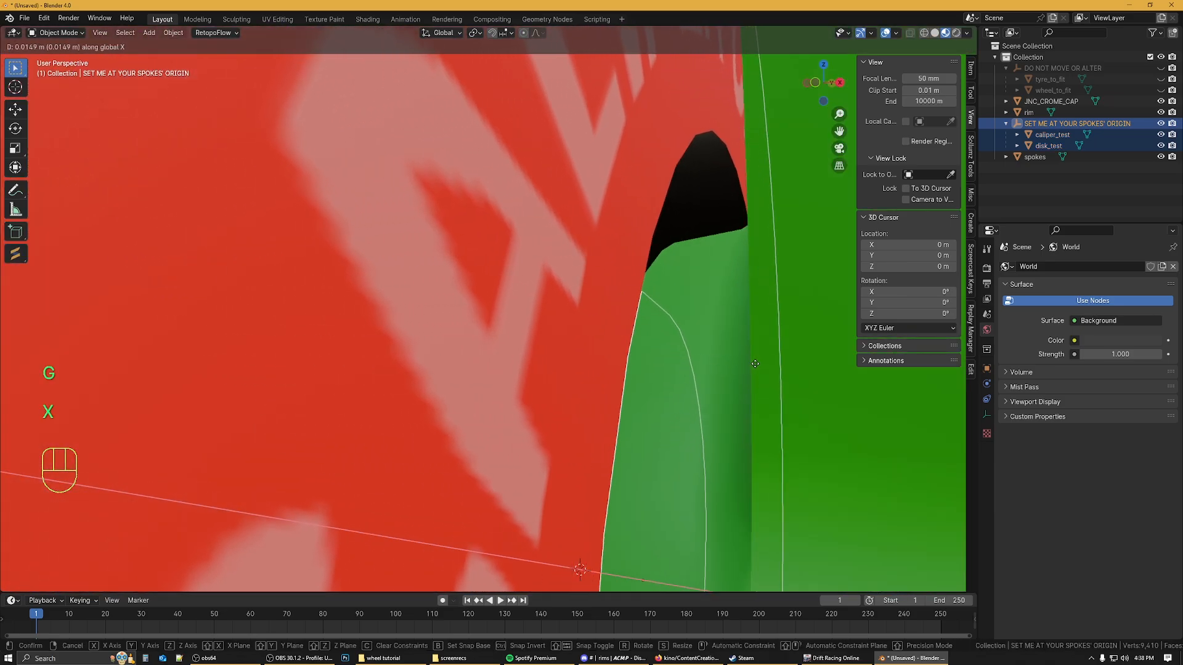
{"action": "left_click", "coordinate": [756, 363]}
{"action": "scroll", "coordinate": [708, 368], "scroll_direction": "up", "scroll_amount": 5}
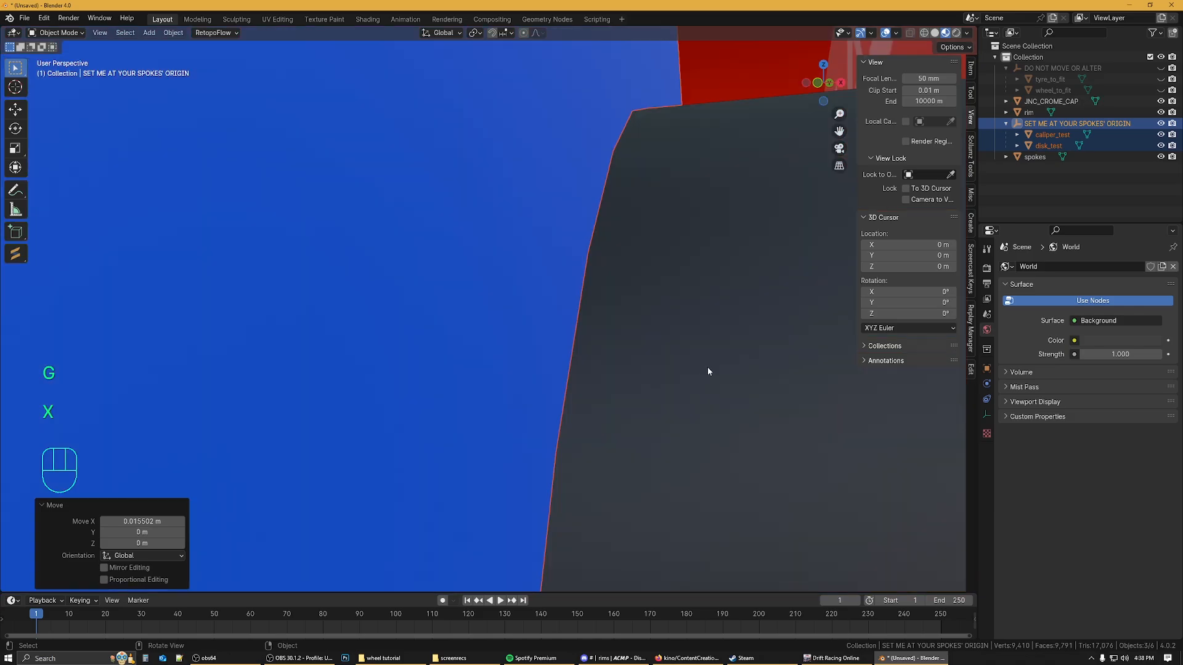
Step: Fine-tune the brake test group against the hub's back face by moving it about 0.0034 m, then -0.0005 m along X
{"action": "middle_click_drag", "start_coordinate": [708, 371], "coordinate": [704, 283], "text": "shift"}
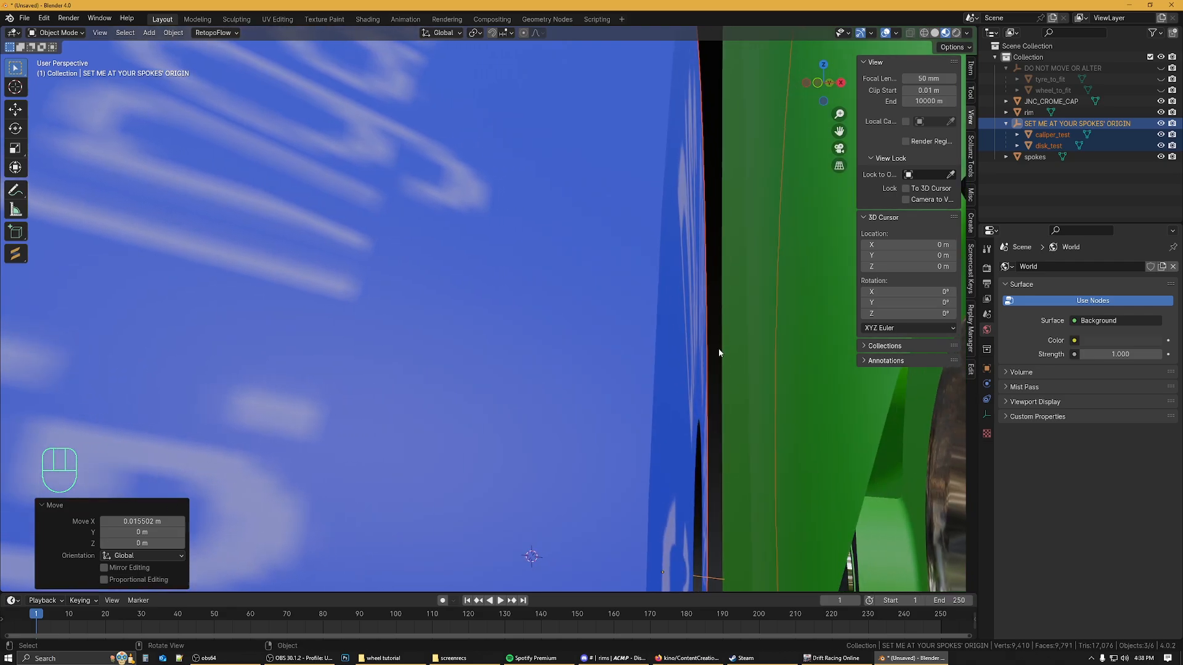
{"action": "key", "text": "g"}
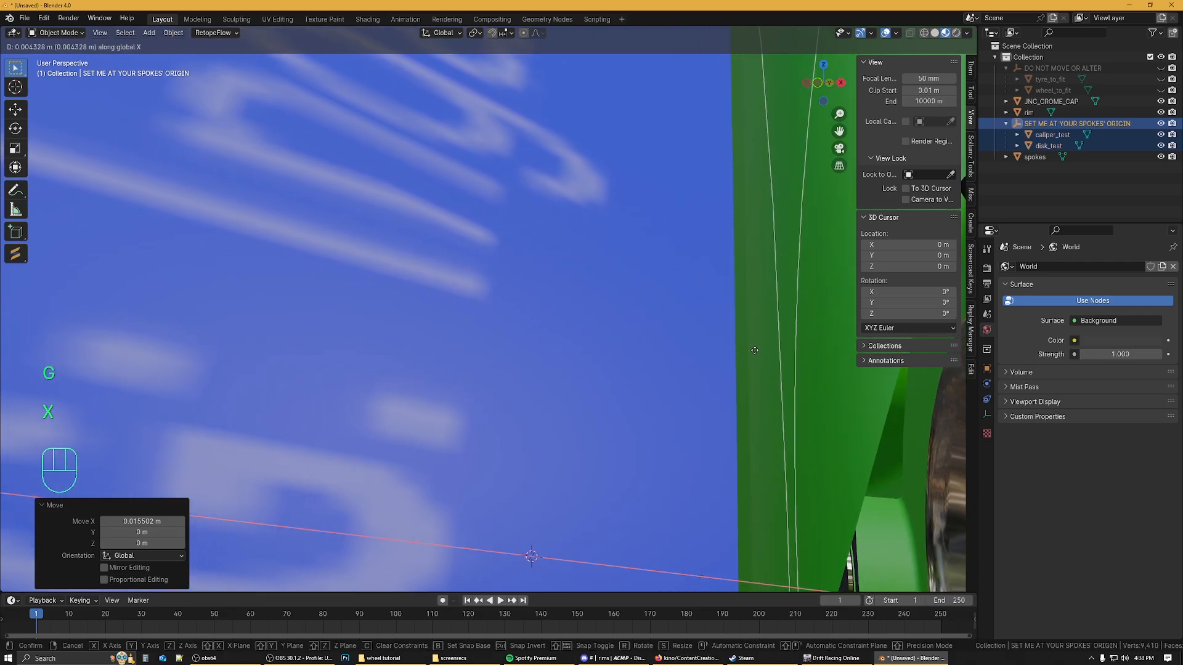
{"action": "left_click", "coordinate": [751, 350]}
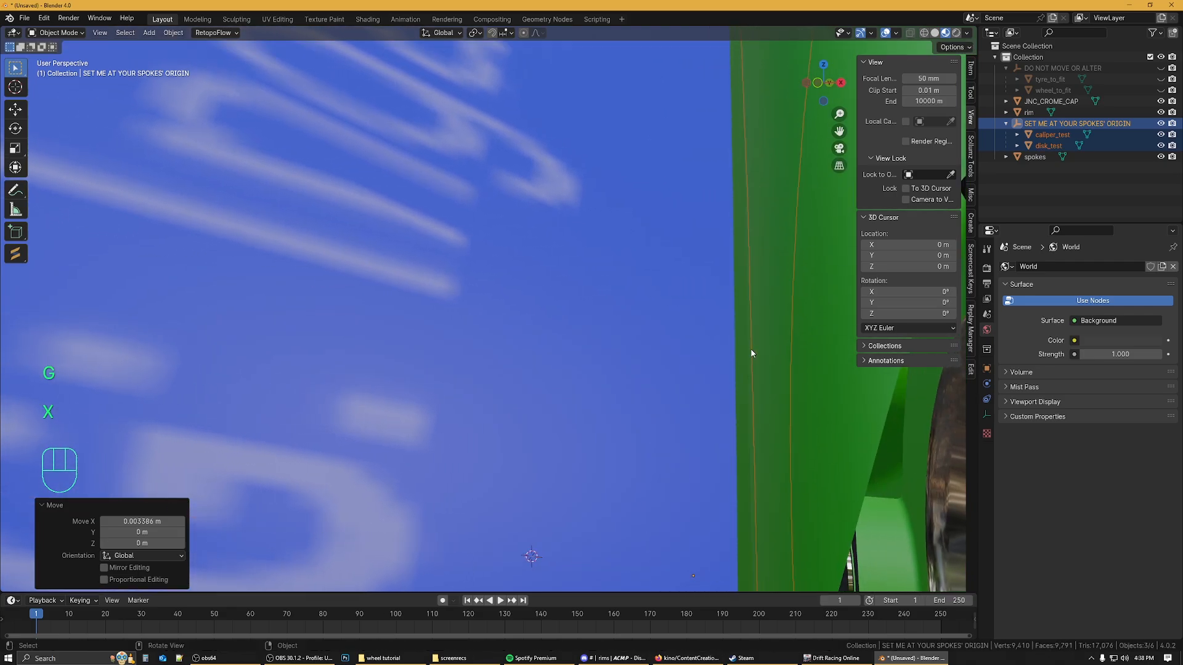
{"action": "mouse_move", "coordinate": [752, 351]}
{"action": "middle_mouse_down", "text": "shift"}
{"action": "mouse_move", "coordinate": [778, 345]}
{"action": "mouse_move", "coordinate": [766, 351]}
{"action": "middle_mouse_up", "text": "shift"}
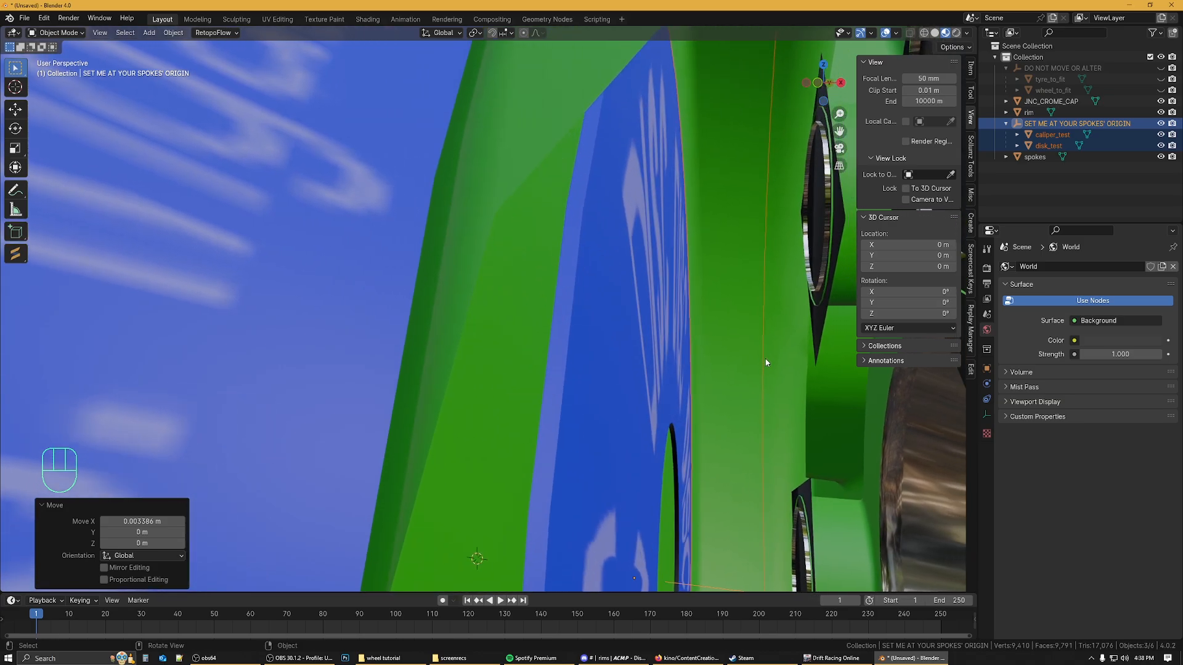
{"action": "key", "text": "g"}
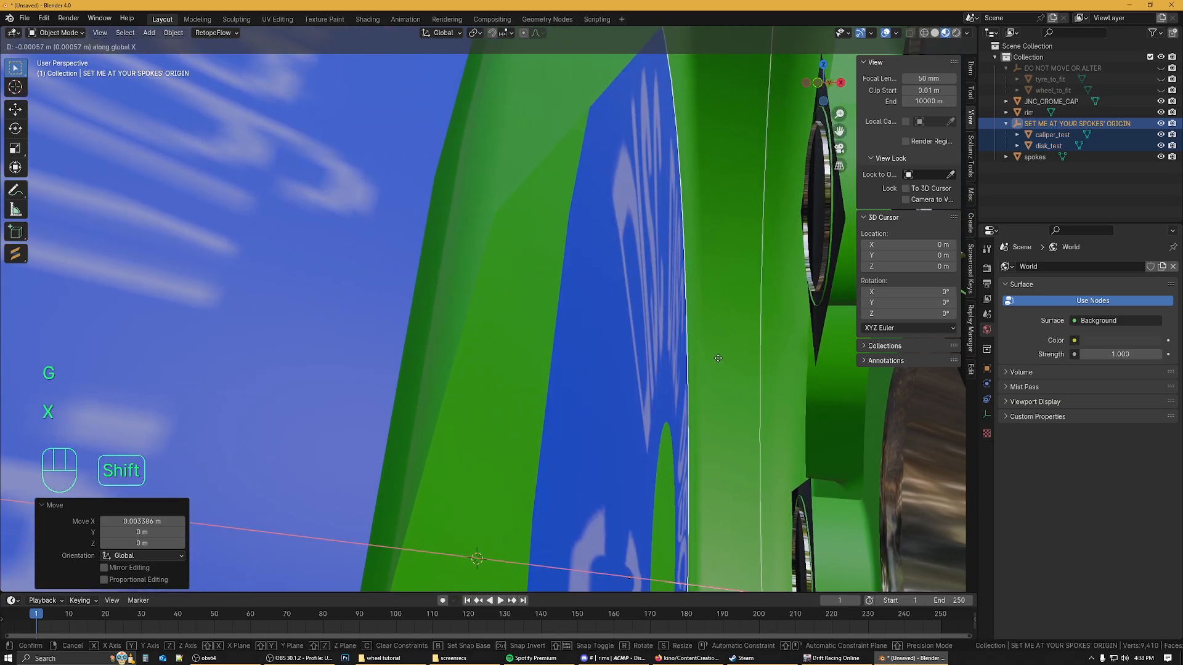
{"action": "left_click", "coordinate": [719, 358], "text": "shift"}
Step: Examine the clearance between the test caliper and disc and the spokes and barrel from several angles
{"action": "middle_click_drag", "start_coordinate": [613, 381], "coordinate": [547, 297]}
{"action": "scroll", "coordinate": [586, 378], "scroll_direction": "down", "scroll_amount": 8}
{"action": "scroll", "coordinate": [596, 422], "scroll_direction": "up", "scroll_amount": 6}
{"action": "scroll", "coordinate": [545, 279], "scroll_direction": "down", "scroll_amount": 3}
{"action": "scroll", "coordinate": [545, 288], "scroll_direction": "up", "scroll_amount": 5}
{"action": "scroll", "coordinate": [540, 309], "scroll_direction": "down", "scroll_amount": 5}
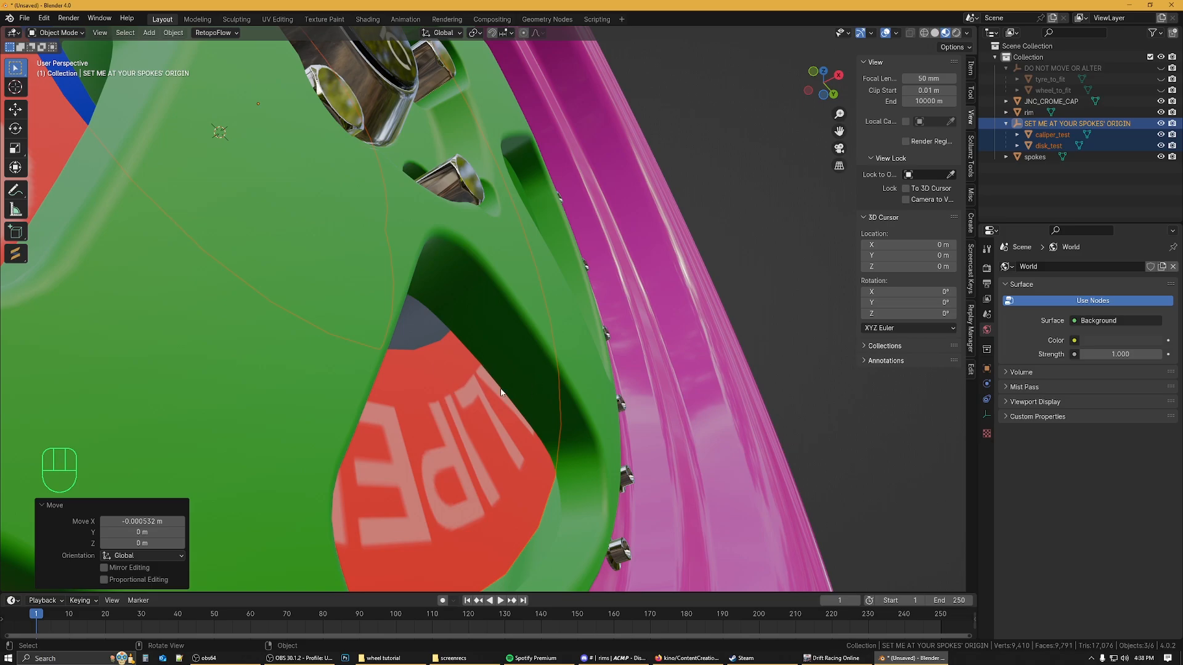
{"action": "scroll", "coordinate": [526, 354], "scroll_direction": "down", "scroll_amount": 6}
{"action": "middle_click_drag", "start_coordinate": [526, 353], "coordinate": [514, 441]}
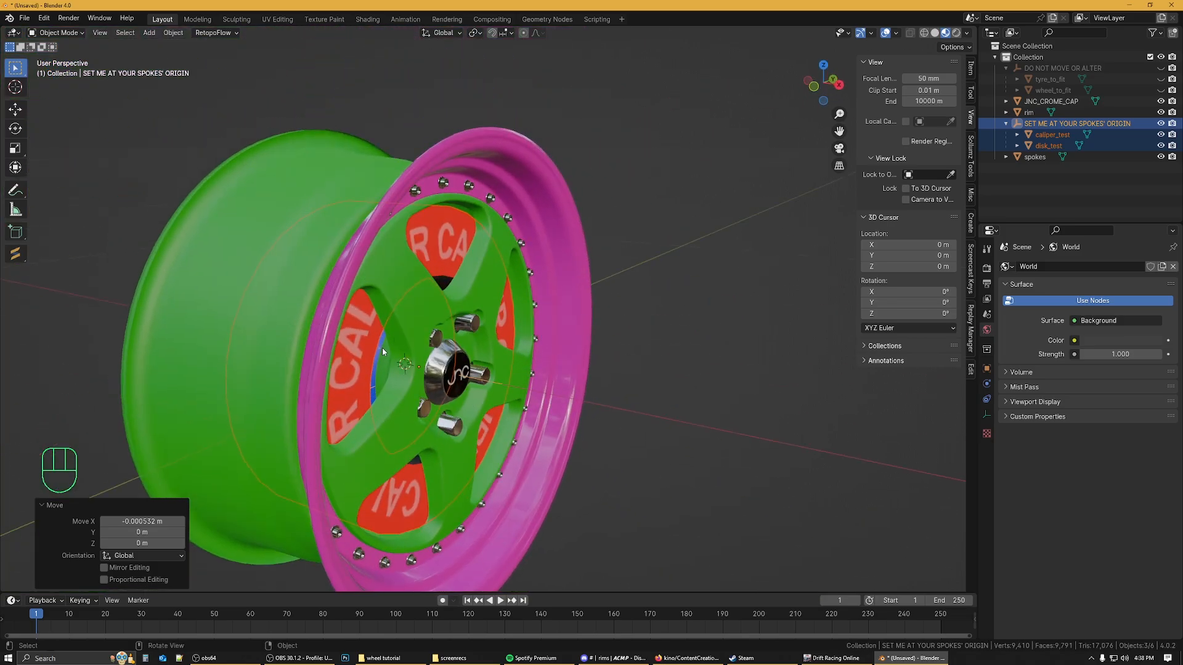
{"action": "middle_click_drag", "start_coordinate": [382, 347], "coordinate": [506, 335]}
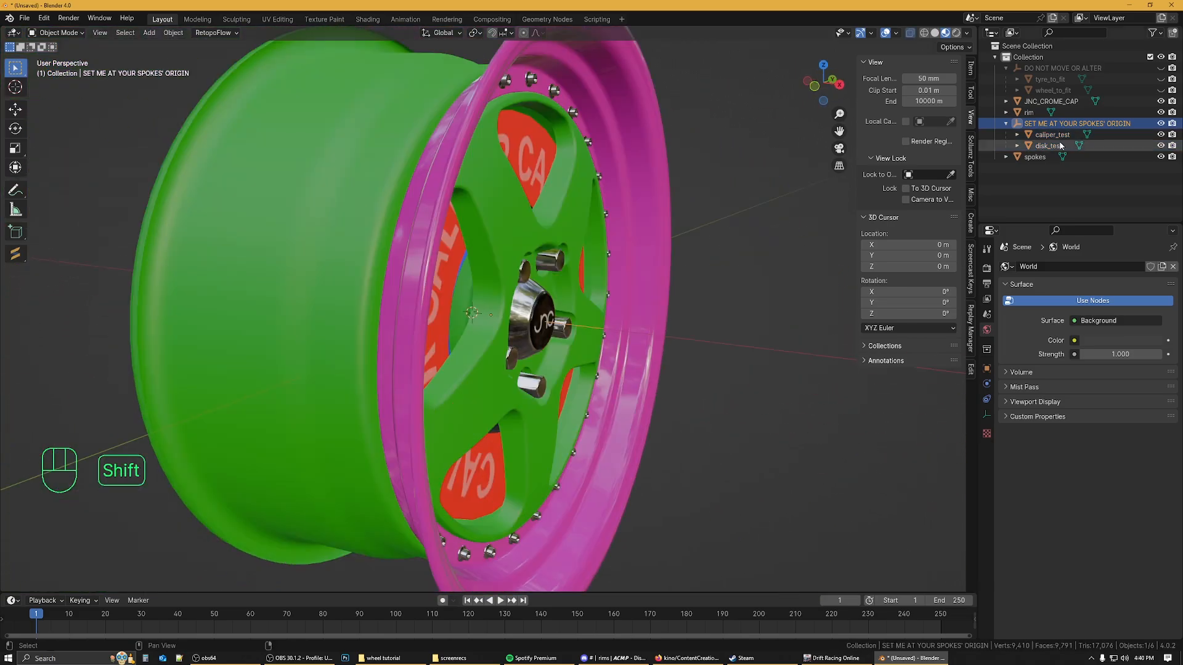
Step: Select the empty with caliper_test and disk_test and move them about -0.14 m along X, away from the spokes
{"action": "left_click", "coordinate": [1061, 145], "text": "shift"}
{"action": "scroll", "coordinate": [700, 322], "scroll_direction": "down", "scroll_amount": 3}
{"action": "key", "text": "g"}
{"action": "key", "text": "x"}
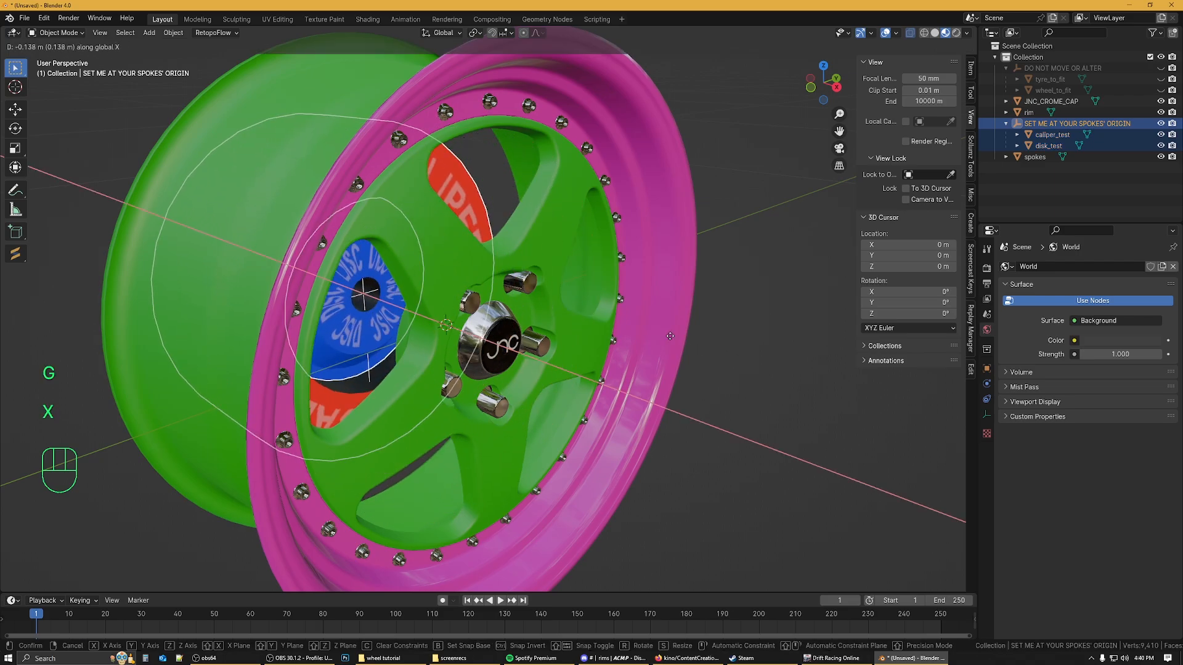
{"action": "left_click", "coordinate": [666, 336]}
Step: Add a mesh cylinder at the 3D cursor behind the spokes' hub
{"action": "mouse_move", "coordinate": [666, 336]}
{"action": "middle_mouse_down"}
{"action": "mouse_move", "coordinate": [624, 338]}
{"action": "mouse_move", "coordinate": [658, 337]}
{"action": "middle_mouse_up"}
{"action": "scroll", "coordinate": [623, 339], "scroll_direction": "up", "scroll_amount": 5}
{"action": "left_click", "coordinate": [694, 304]}
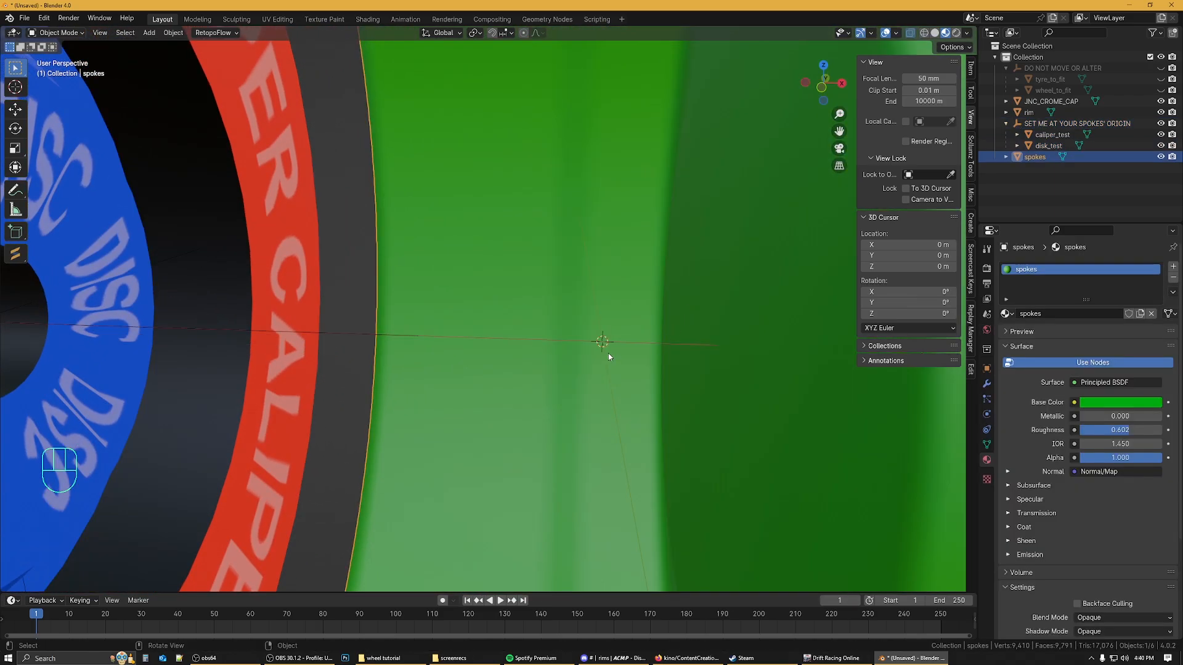
{"action": "key", "text": "shift+a"}
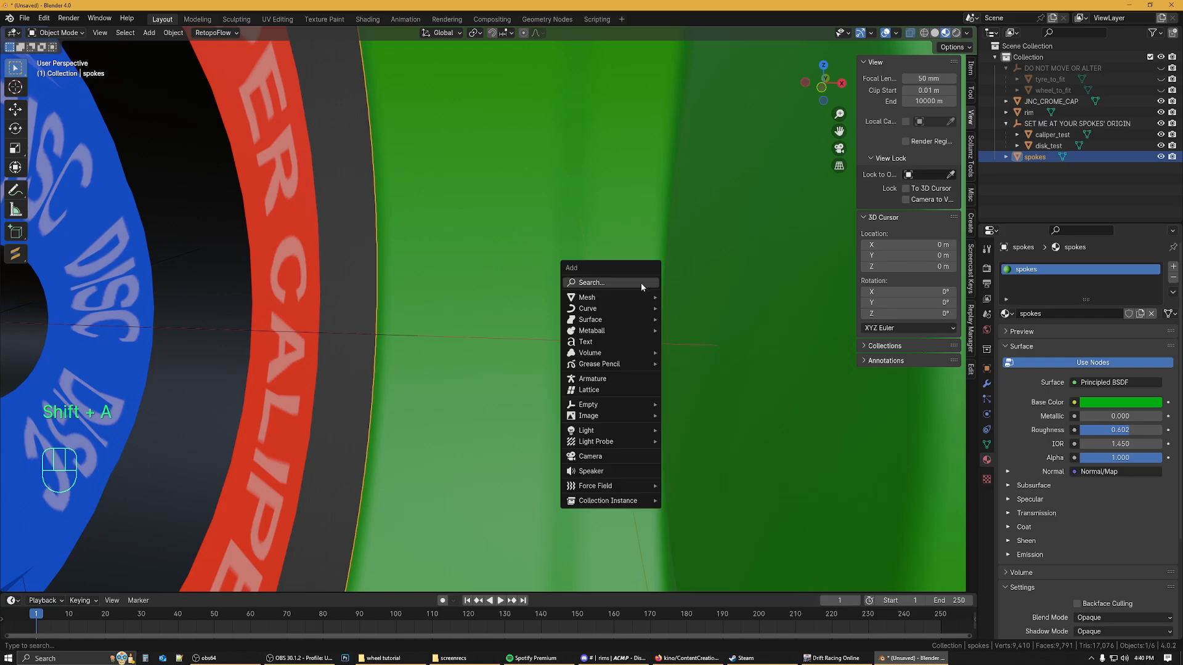
{"action": "mouse_move", "coordinate": [615, 297]}
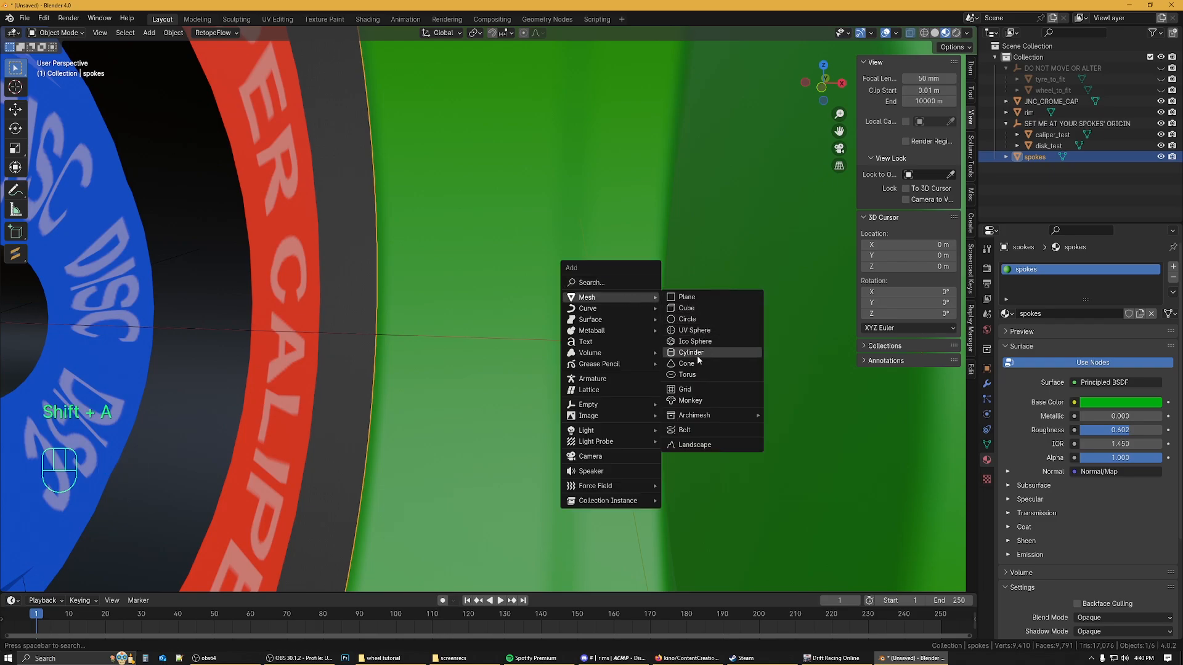
{"action": "left_click", "coordinate": [691, 352]}
{"action": "scroll", "coordinate": [688, 341], "scroll_direction": "down", "scroll_amount": 6}
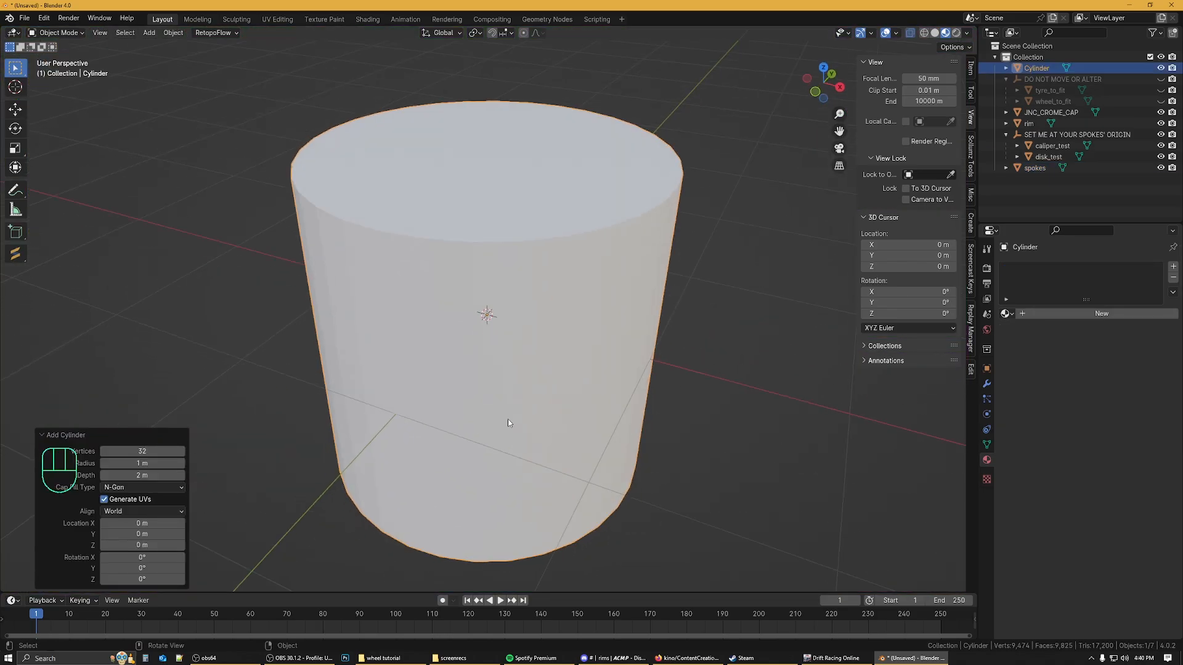
Step: Set the cylinder's radius to 0.08 m and its Y rotation to 90°
{"action": "left_click_drag", "start_coordinate": [164, 463], "coordinate": [1058, 464]}
{"action": "left_click_drag", "start_coordinate": [170, 568], "coordinate": [175, 568]}
{"action": "left_click", "coordinate": [171, 568]}
{"action": "type", "text": "9"}
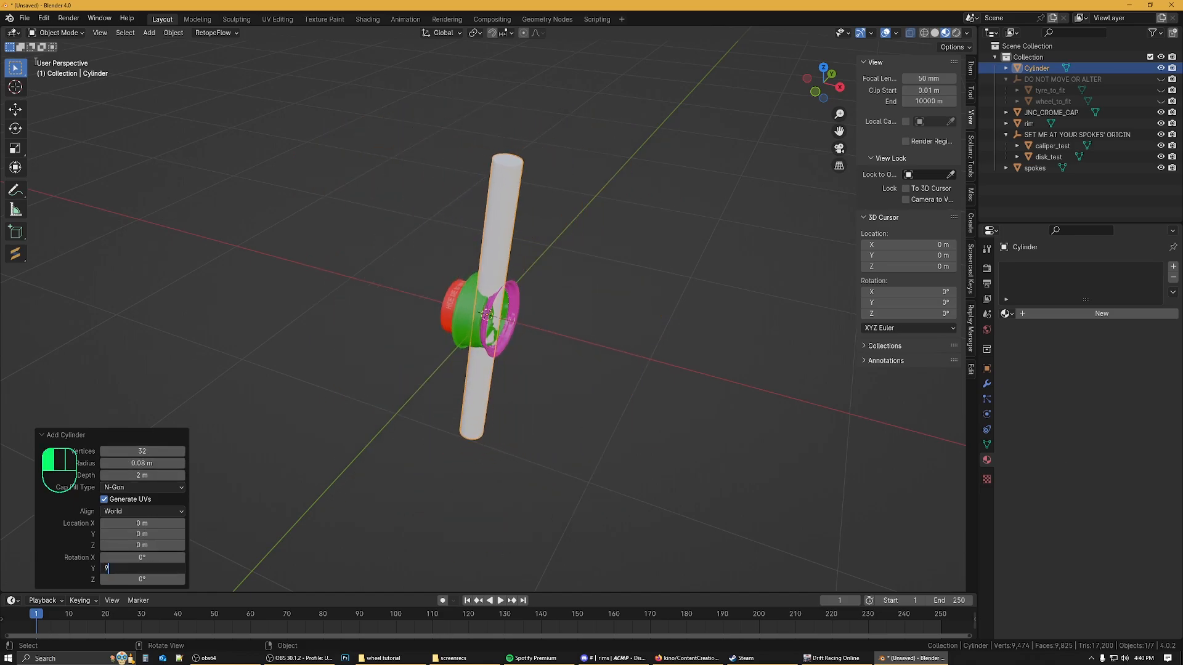
{"action": "type", "text": "0"}
{"action": "key", "text": "Return"}
Step: Set the cylinder's depth to 0.05 m and check its fit against the back of the spokes
{"action": "scroll", "coordinate": [519, 324], "scroll_direction": "up", "scroll_amount": 4}
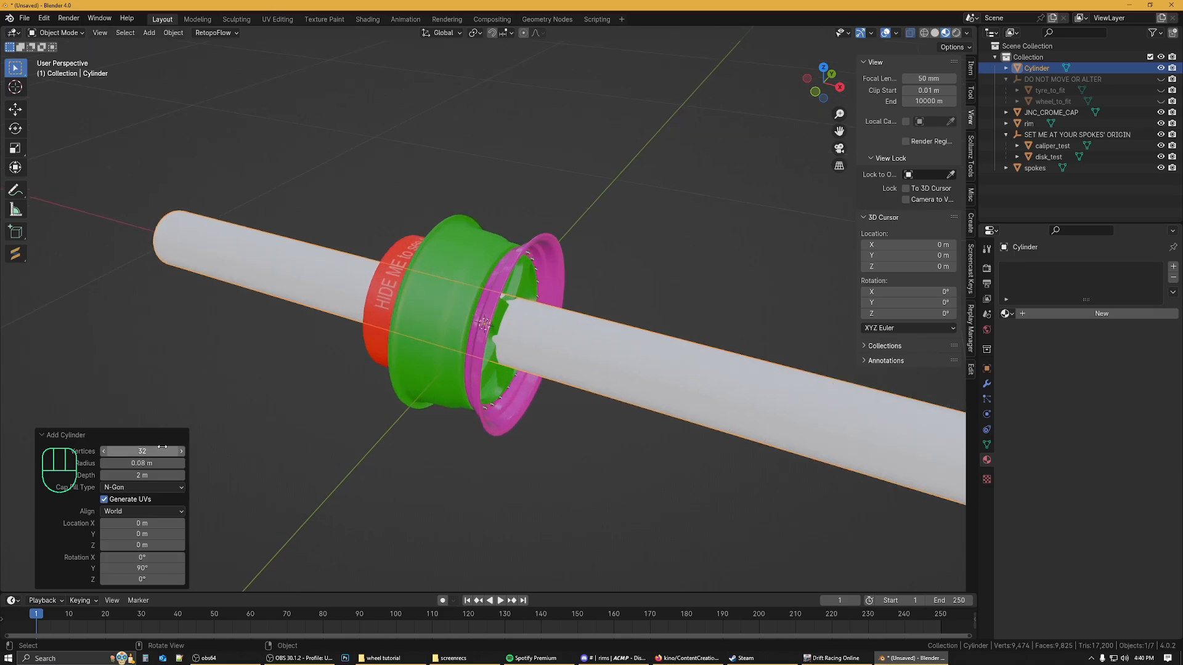
{"action": "left_click_drag", "start_coordinate": [153, 475], "coordinate": [998, 477]}
{"action": "scroll", "coordinate": [506, 322], "scroll_direction": "up", "scroll_amount": 10}
{"action": "middle_click_drag", "start_coordinate": [505, 320], "coordinate": [557, 304]}
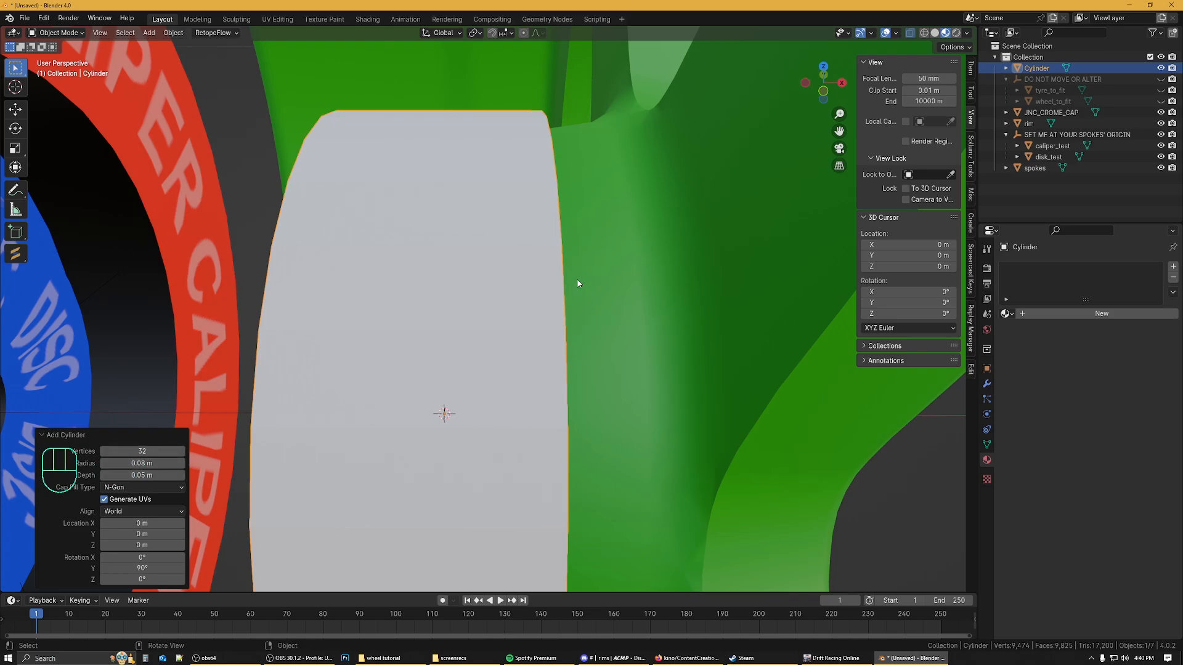
Step: Scale the cylinder uniformly to about 0.925 so it sits closer to the hub's size
{"action": "key", "text": "s"}
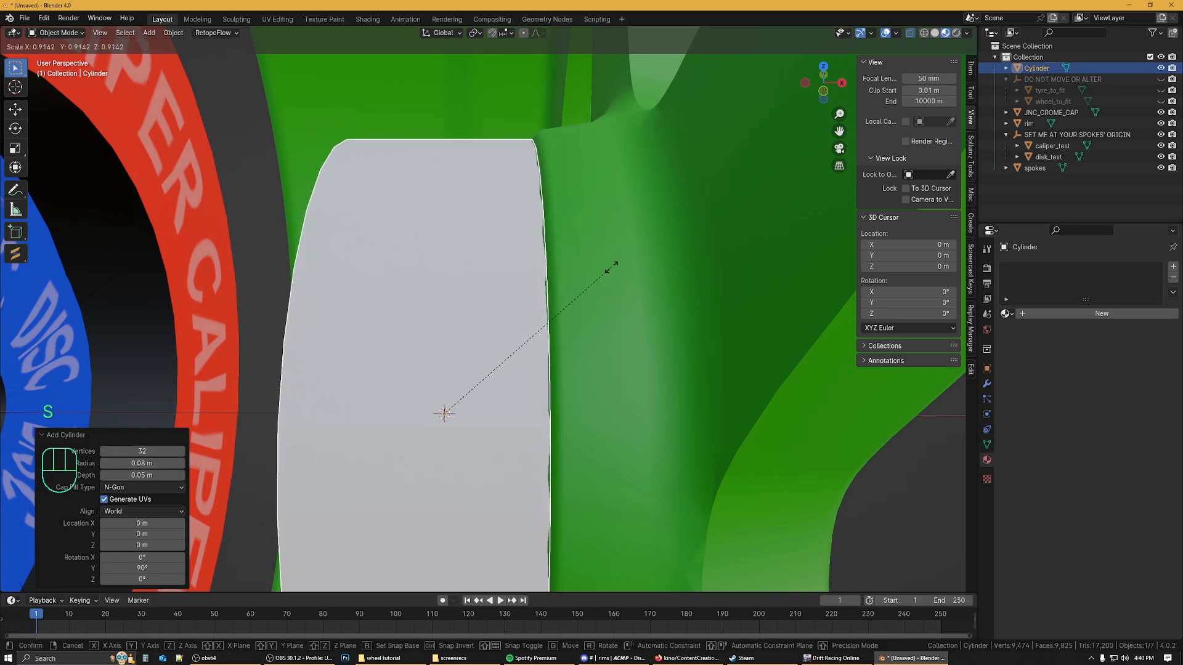
{"action": "left_click", "coordinate": [618, 267]}
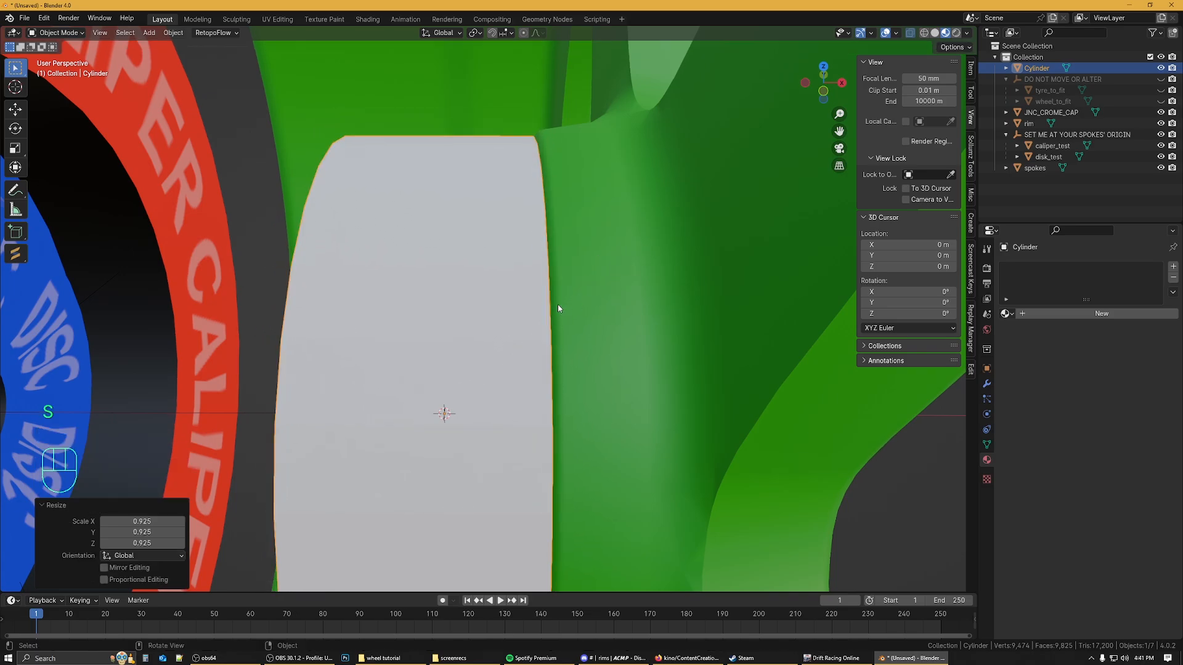
{"action": "middle_click_drag", "start_coordinate": [557, 304], "coordinate": [616, 264], "text": "shift"}
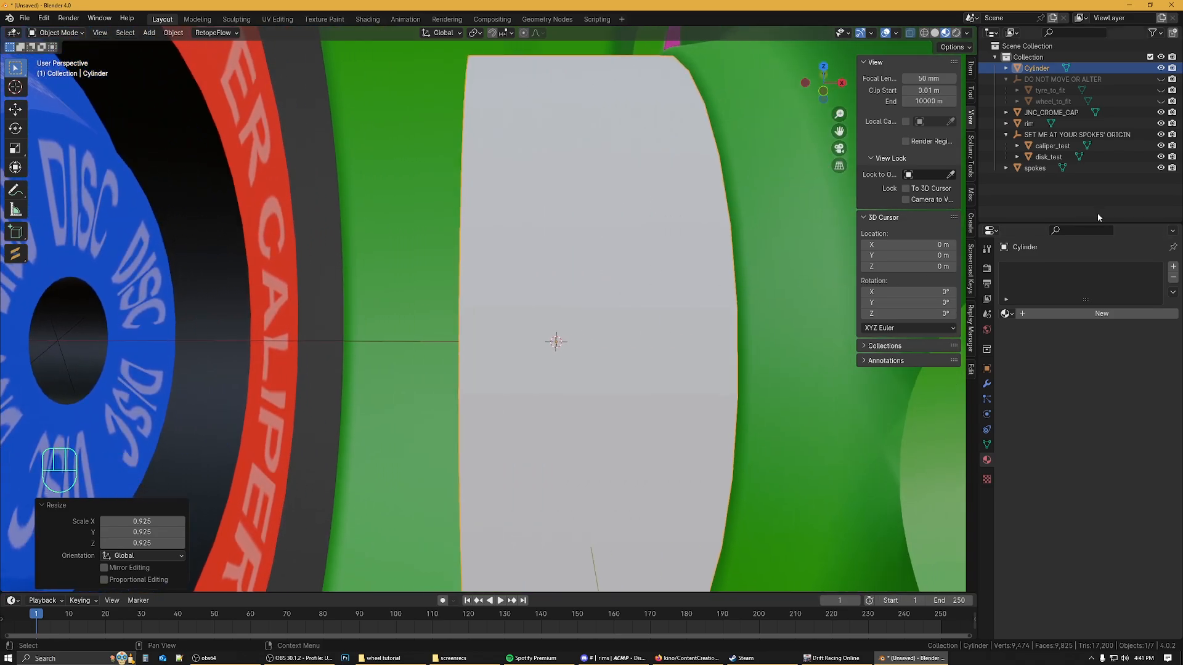
Step: Add a material slot to the hub cylinder and create a new material named spacermetal in it
{"action": "left_click", "coordinate": [1172, 266]}
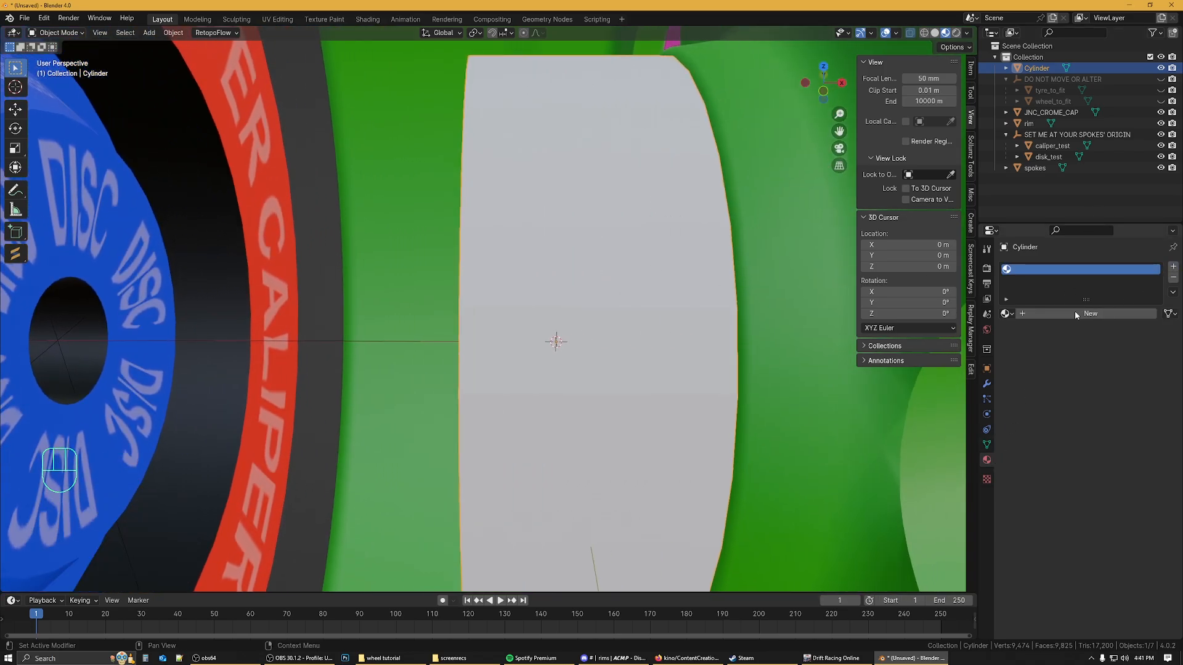
{"action": "left_click", "coordinate": [1091, 314]}
{"action": "left_click", "coordinate": [1070, 314]}
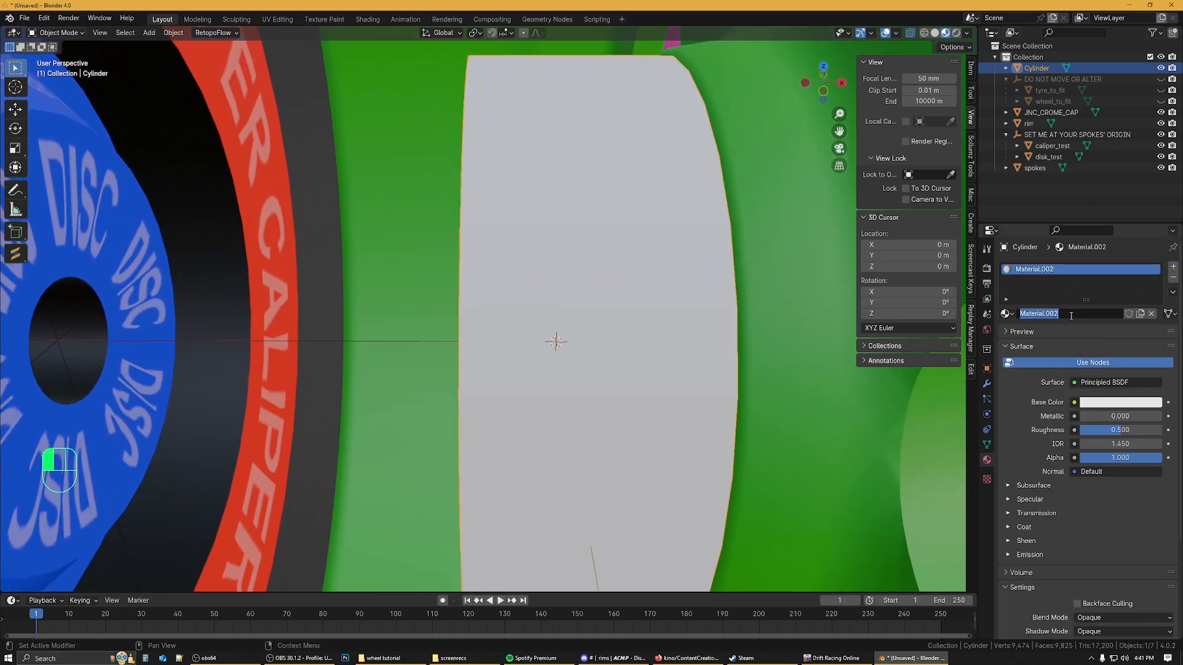
{"action": "type", "text": "spacermetal"}
{"action": "key", "text": "Return"}
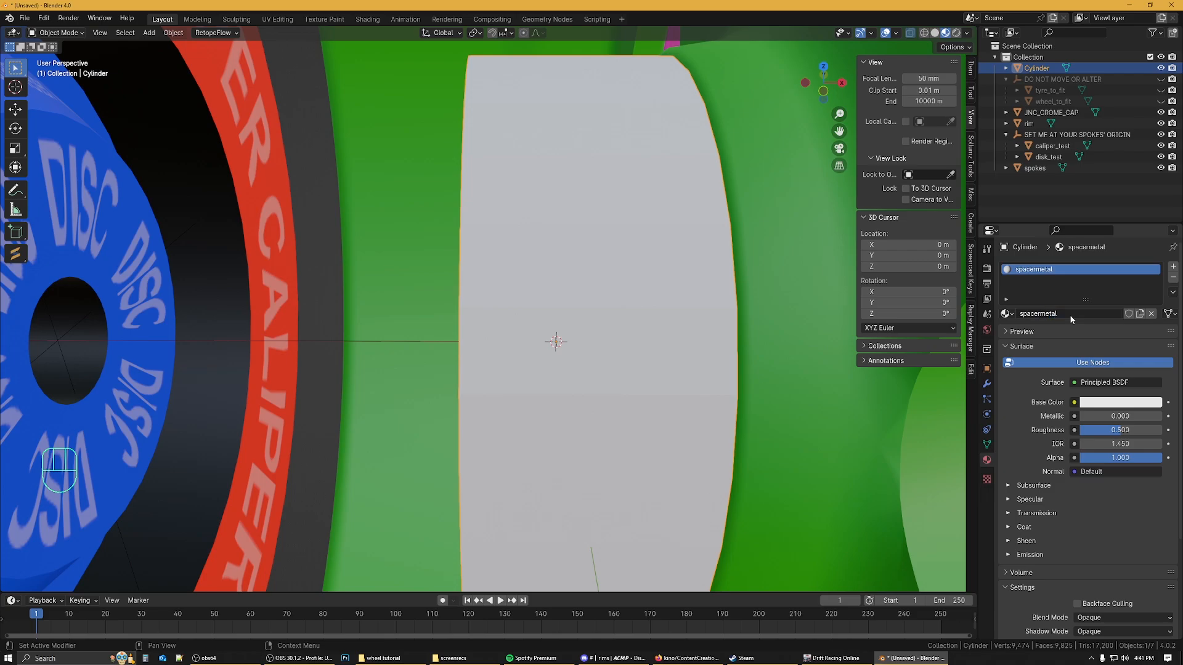
Step: Give the spacermetal material a metallic of 0.944, roughness of 0.293 and a grey base colour with value 0.223
{"action": "mouse_move", "coordinate": [1120, 416]}
{"action": "left_mouse_down"}
{"action": "mouse_move", "coordinate": [1157, 417]}
{"action": "mouse_move", "coordinate": [1117, 431]}
{"action": "mouse_move", "coordinate": [1129, 430]}
{"action": "left_mouse_up"}
{"action": "left_click", "coordinate": [1116, 402]}
{"action": "left_click_drag", "start_coordinate": [1153, 263], "coordinate": [1152, 273]}
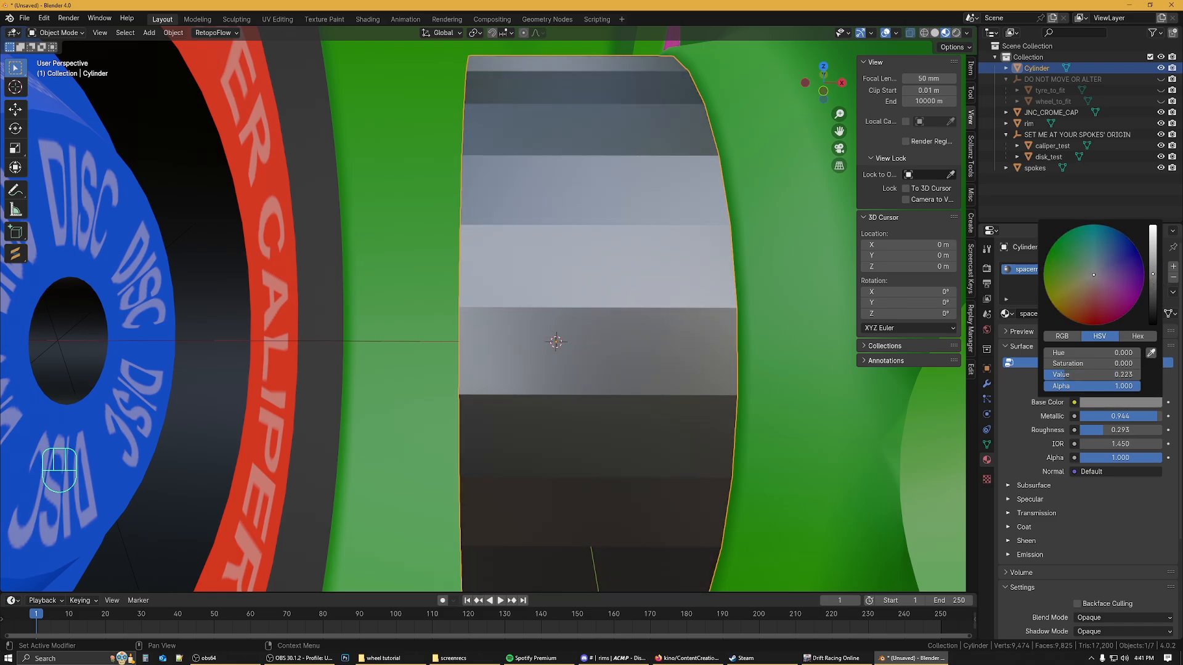
Step: Apply Shade Auto Smooth to the hub cylinder
{"action": "right_click", "coordinate": [599, 186]}
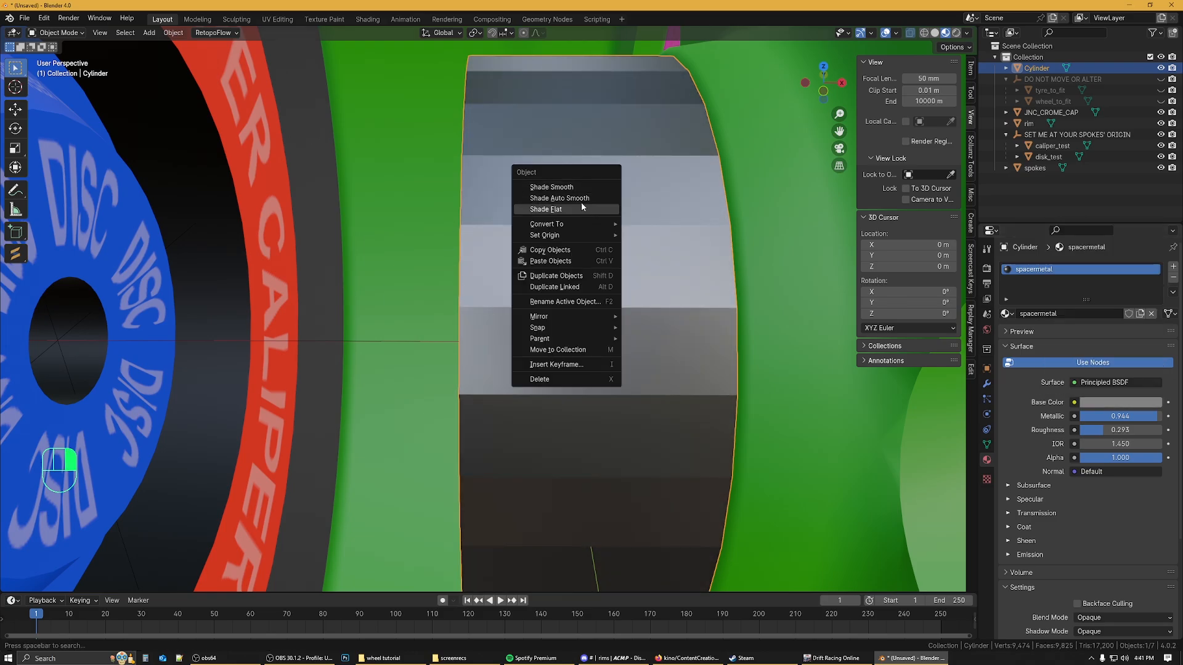
{"action": "left_click", "coordinate": [581, 198]}
{"action": "middle_click_drag", "start_coordinate": [585, 202], "coordinate": [600, 348]}
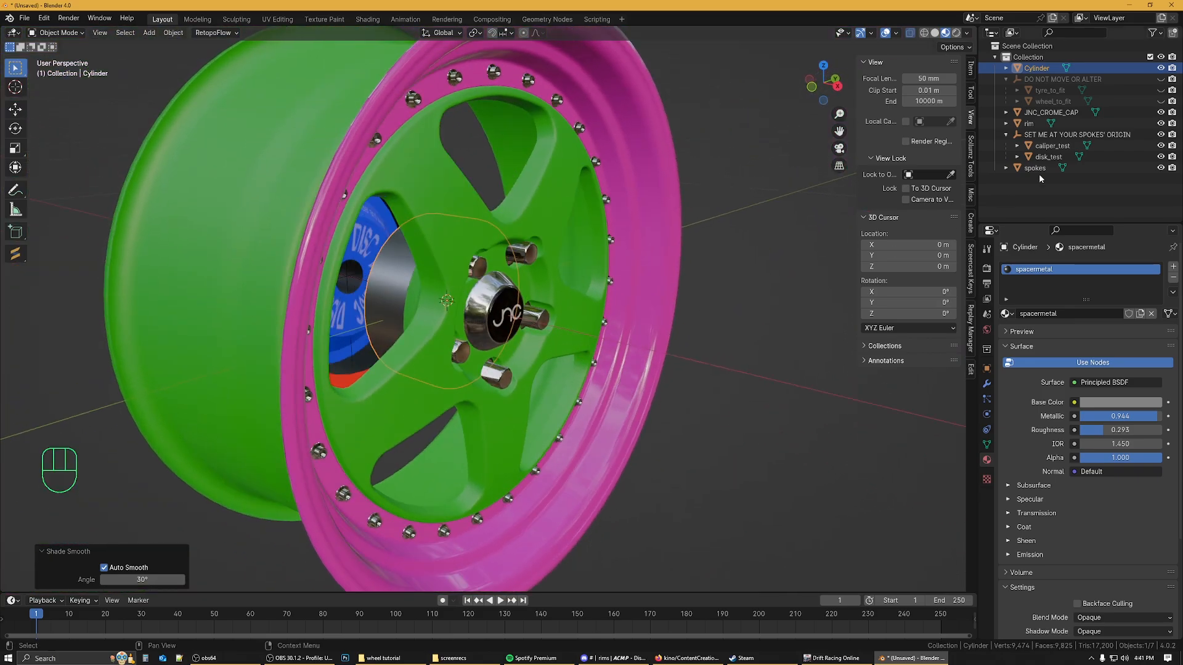
Step: Move the SET ME AT YOUR SPOKES' ORIGIN empty with its brake test objects about 0.11 m along X towards the cylinder
{"action": "left_click", "coordinate": [1038, 136]}
{"action": "left_click", "coordinate": [1045, 157], "text": "shift"}
{"action": "scroll", "coordinate": [403, 280], "scroll_direction": "up", "scroll_amount": 6}
{"action": "middle_click_drag", "start_coordinate": [402, 280], "coordinate": [454, 291]}
{"action": "key", "text": "g"}
{"action": "key", "text": "x"}
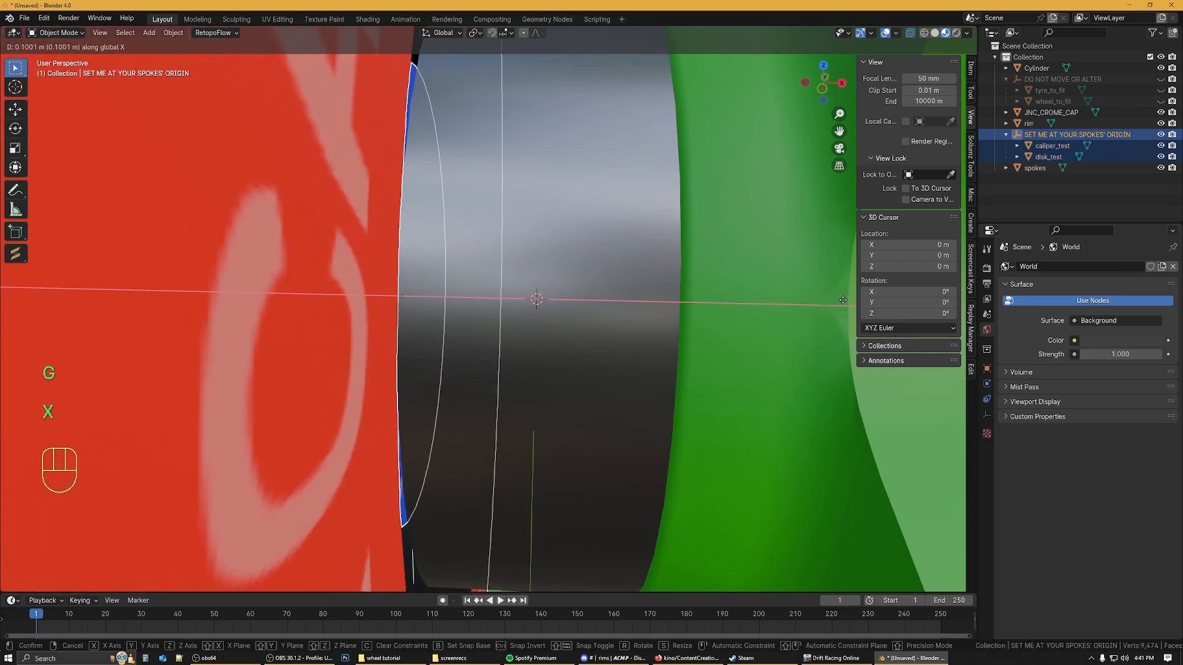
{"action": "left_click", "coordinate": [875, 301]}
{"action": "mouse_move", "coordinate": [816, 315]}
{"action": "middle_mouse_down"}
{"action": "mouse_move", "coordinate": [752, 332]}
{"action": "mouse_move", "coordinate": [816, 320]}
{"action": "middle_mouse_up"}
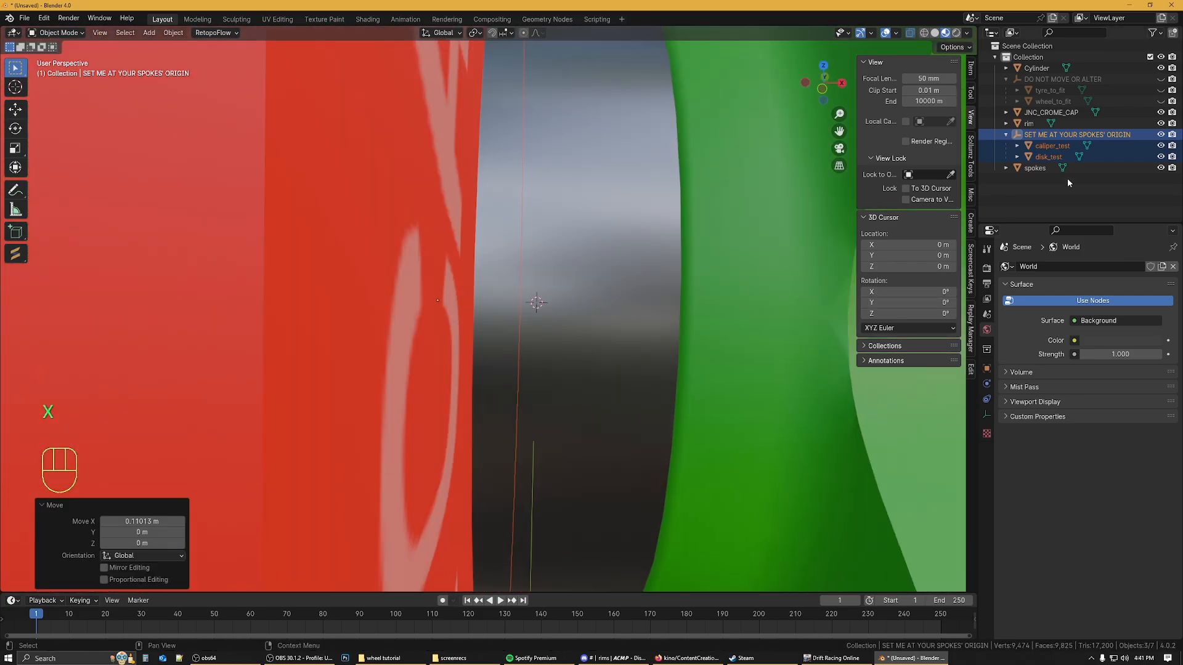
Step: Hide caliper_test and check how the brake disc sits against the spacer cylinder behind the spokes
{"action": "left_click", "coordinate": [1160, 156]}
{"action": "left_click", "coordinate": [1160, 146]}
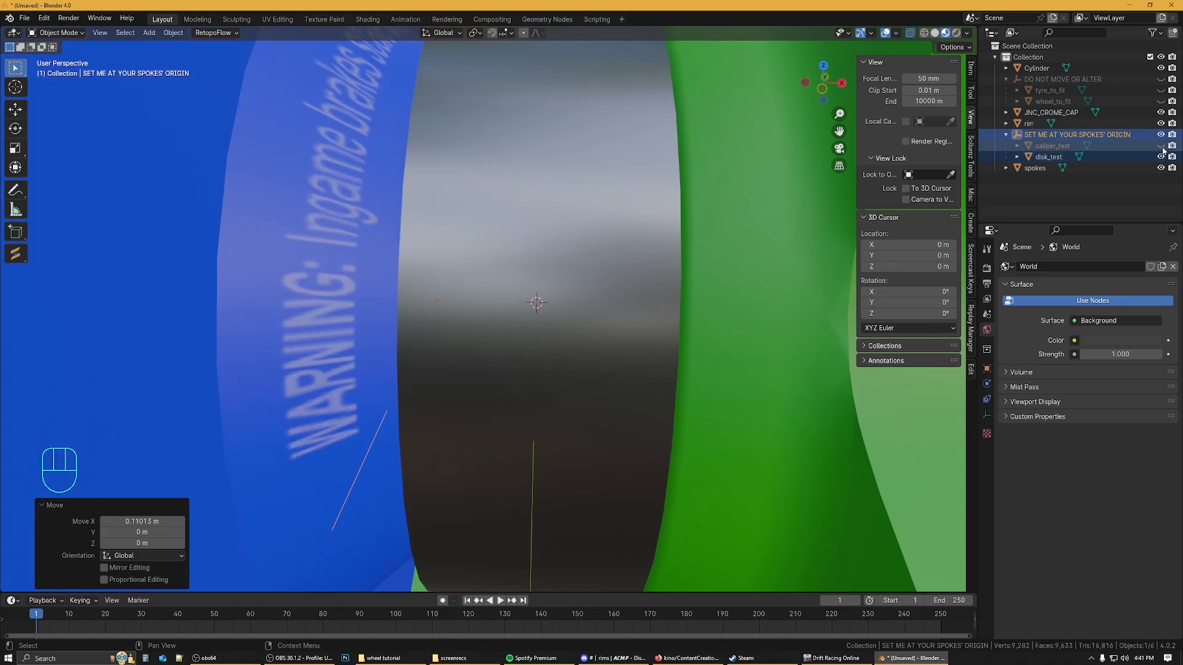
{"action": "middle_click_drag", "start_coordinate": [533, 306], "coordinate": [523, 269]}
{"action": "scroll", "coordinate": [537, 272], "scroll_direction": "down", "scroll_amount": 6}
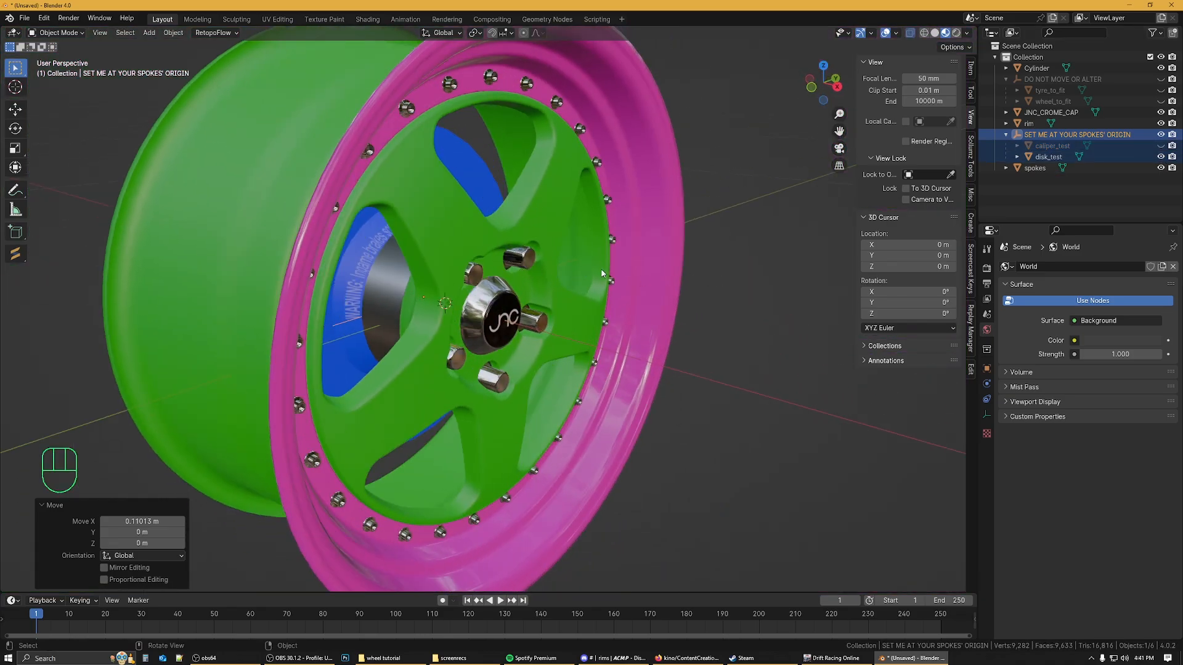
Step: Undo the brake move, the material and shading changes, and the creation of the spacer cylinder
{"action": "key", "text": "ctrl+z"}
{"action": "key", "text": "ctrl+z"}
{"action": "key", "text": "ctrl+z"}
{"action": "key", "text": "ctrl+z"}
{"action": "key", "text": "ctrl+z"}
{"action": "key", "text": "ctrl+z"}
{"action": "key", "text": "ctrl+z"}
{"action": "key", "text": "ctrl+z"}
{"action": "key", "text": "ctrl+z"}
{"action": "key", "text": "ctrl+z"}
{"action": "key", "text": "ctrl+z"}
{"action": "key", "text": "ctrl+z"}
{"action": "key", "text": "ctrl+z"}
{"action": "key", "text": "ctrl+z"}
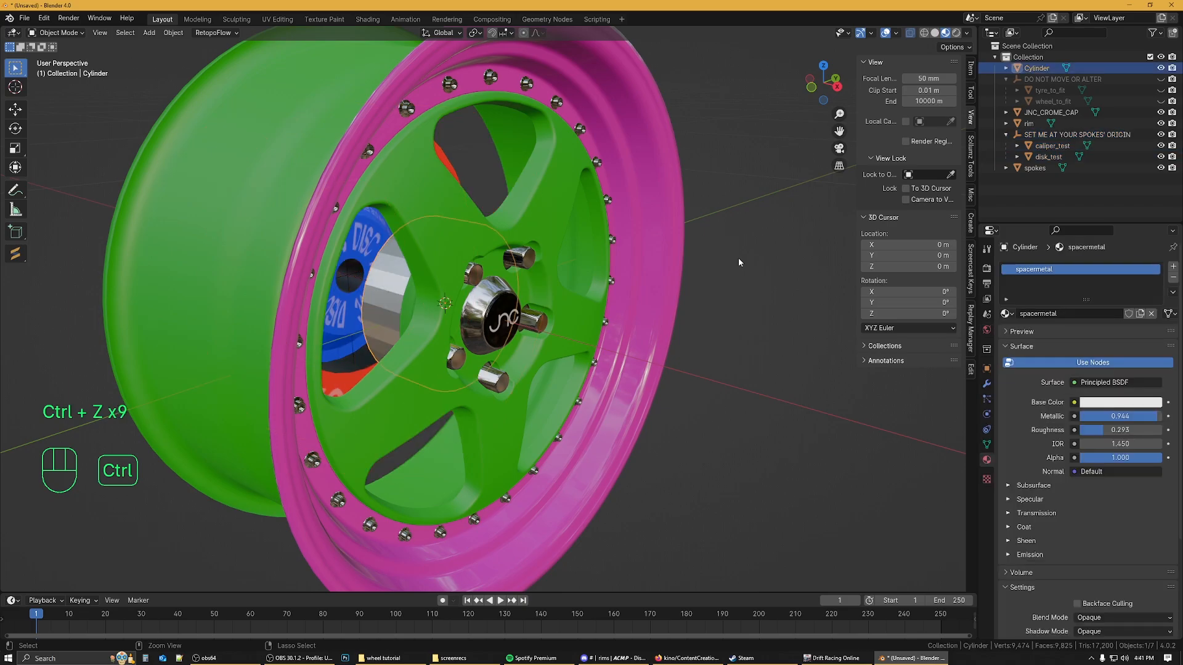
{"action": "key", "text": "ctrl+z"}
{"action": "key", "text": "ctrl+z"}
{"action": "key", "text": "ctrl+z"}
{"action": "key", "text": "ctrl+z"}
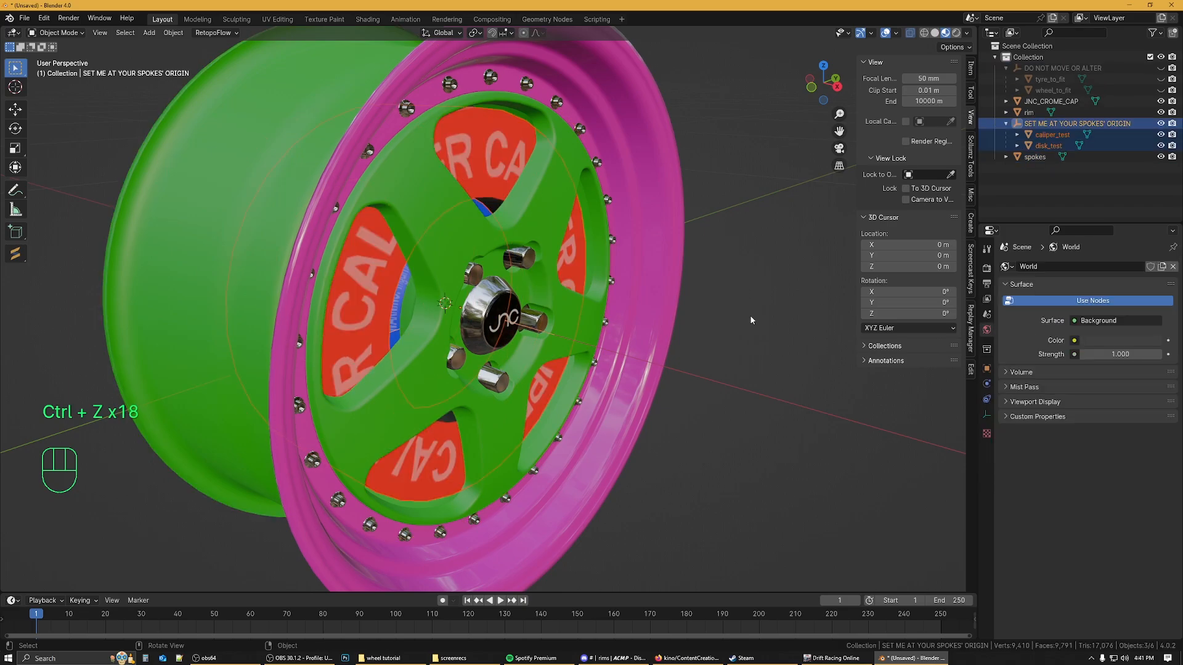
{"action": "left_click", "coordinate": [755, 372]}
{"action": "middle_click_drag", "start_coordinate": [755, 372], "coordinate": [728, 377]}
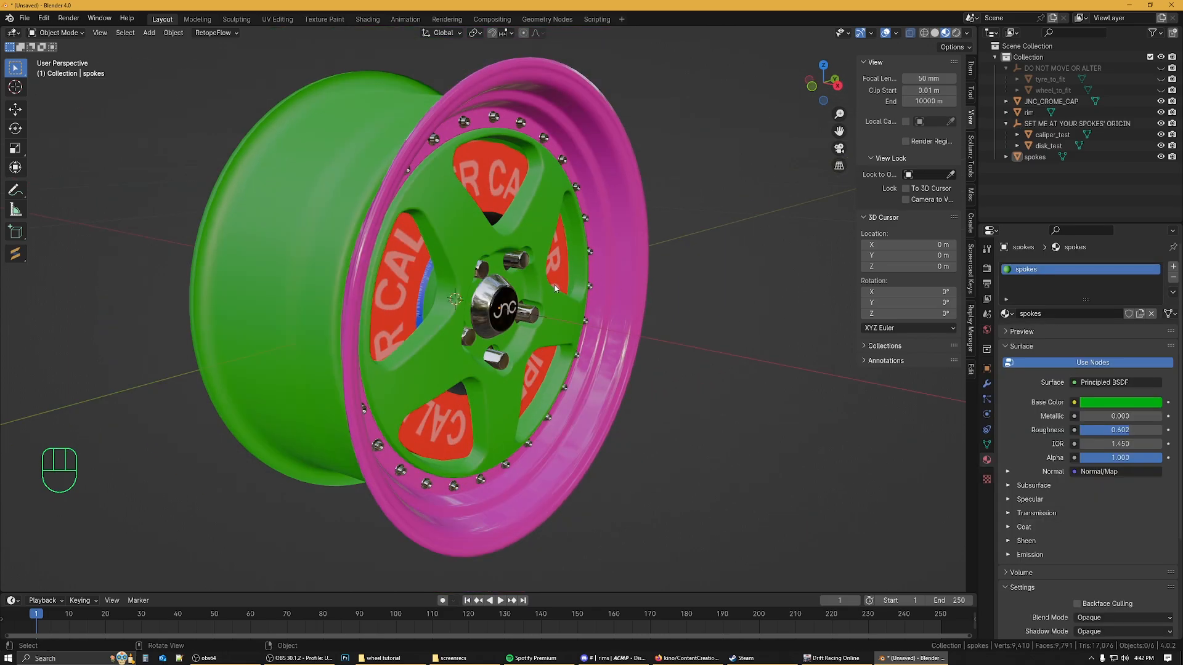
{"action": "left_click", "coordinate": [557, 311]}
{"action": "scroll", "coordinate": [542, 312], "scroll_direction": "up", "scroll_amount": 6}
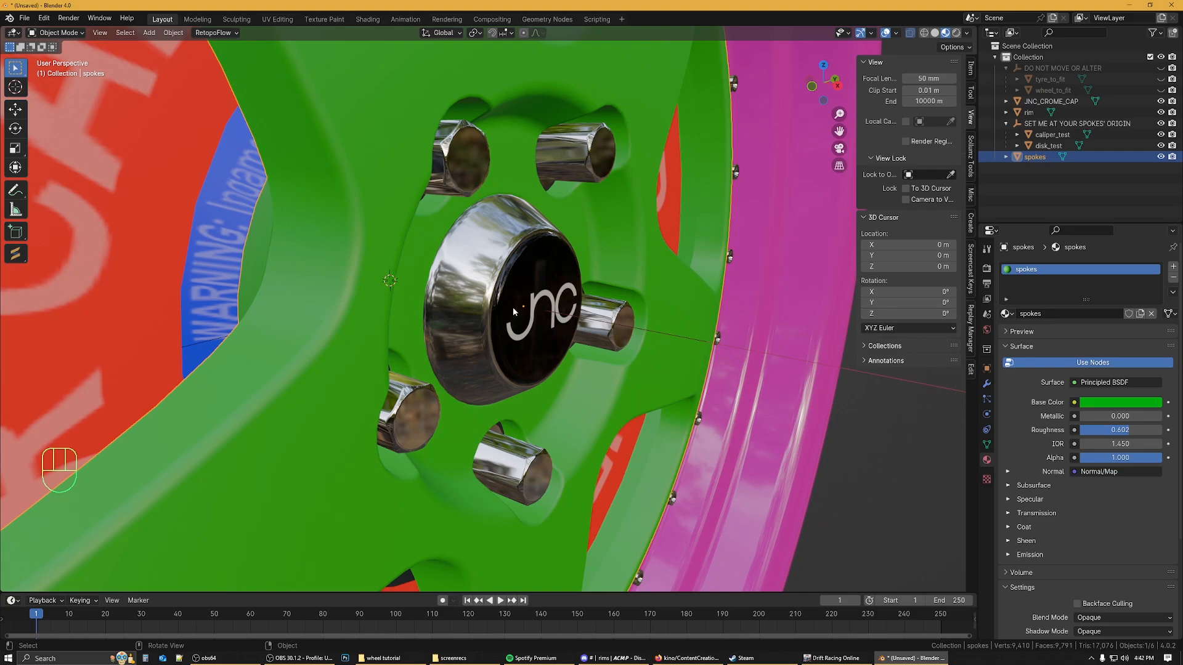
{"action": "scroll", "coordinate": [511, 307], "scroll_direction": "down", "scroll_amount": 5}
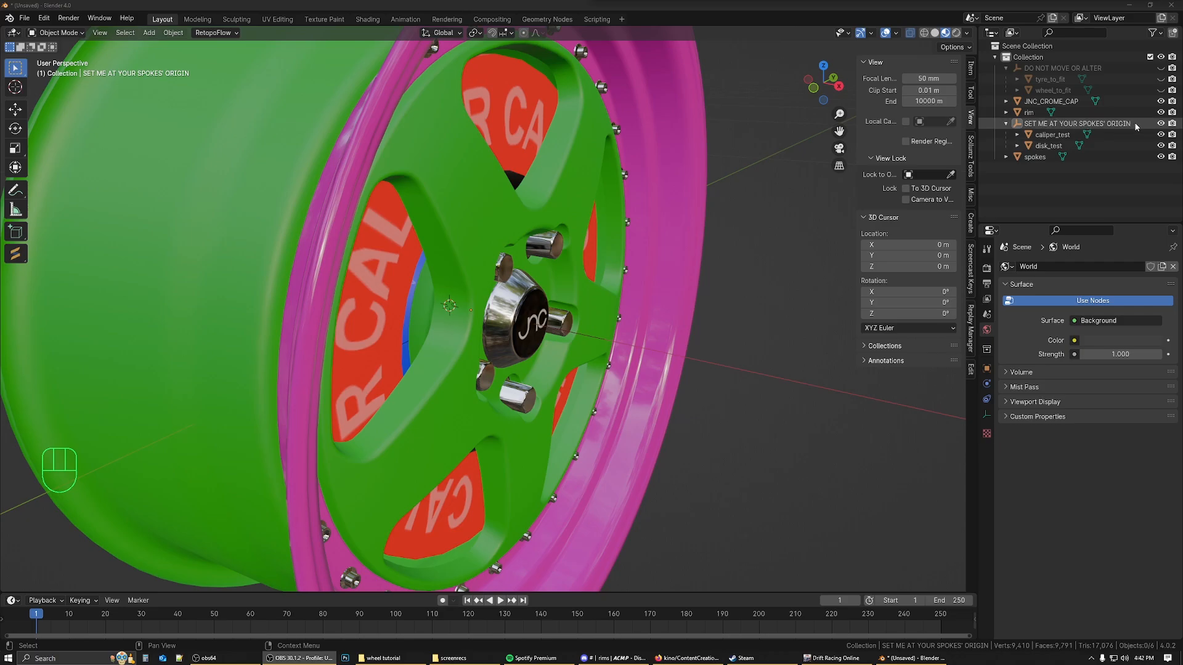
Step: Snap the 3D cursor to the SET ME AT YOUR SPOKES' ORIGIN empty
{"action": "left_click", "coordinate": [1103, 124]}
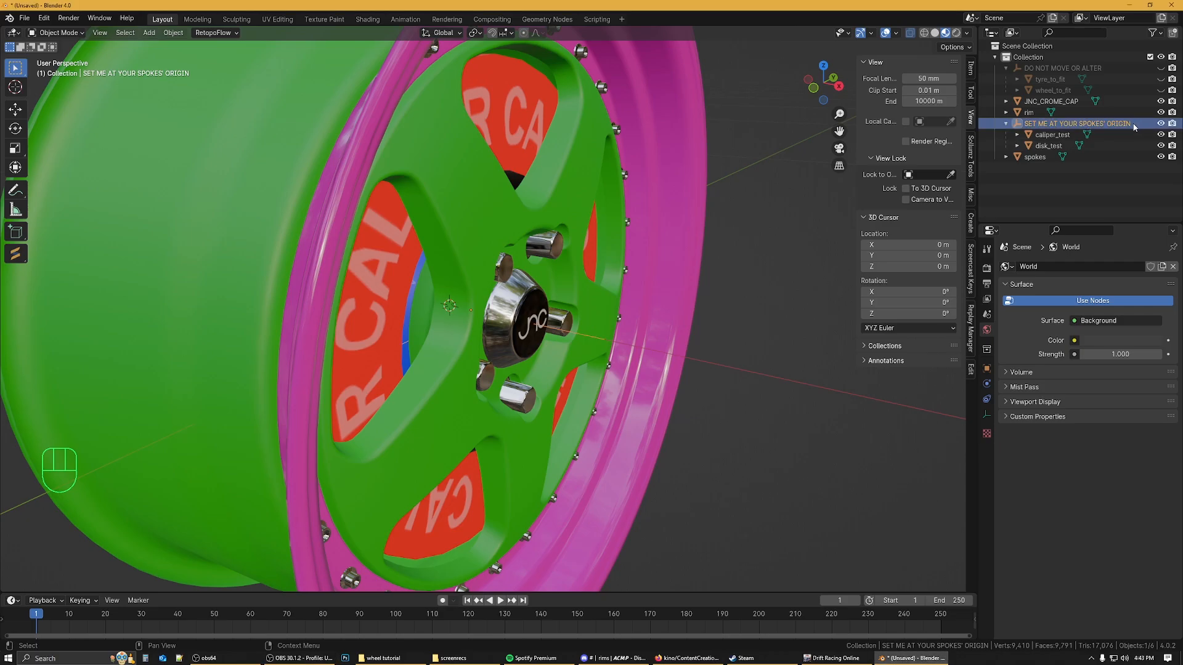
{"action": "middle_click_drag", "start_coordinate": [756, 298], "coordinate": [744, 326]}
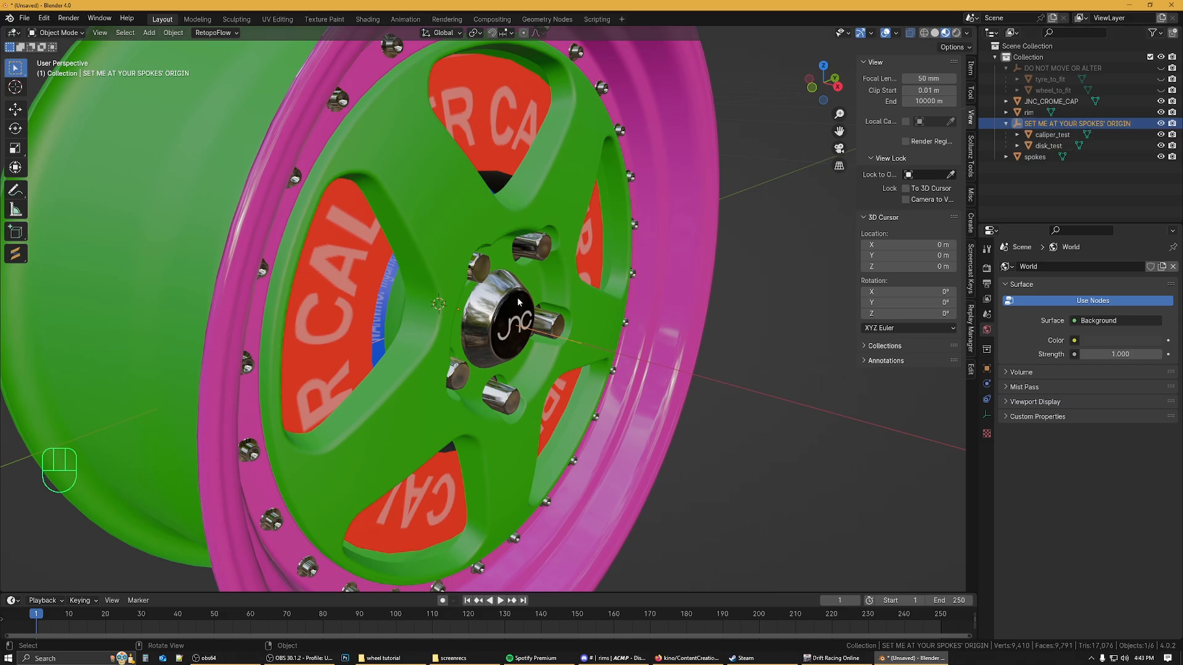
{"action": "key", "text": "shift+s"}
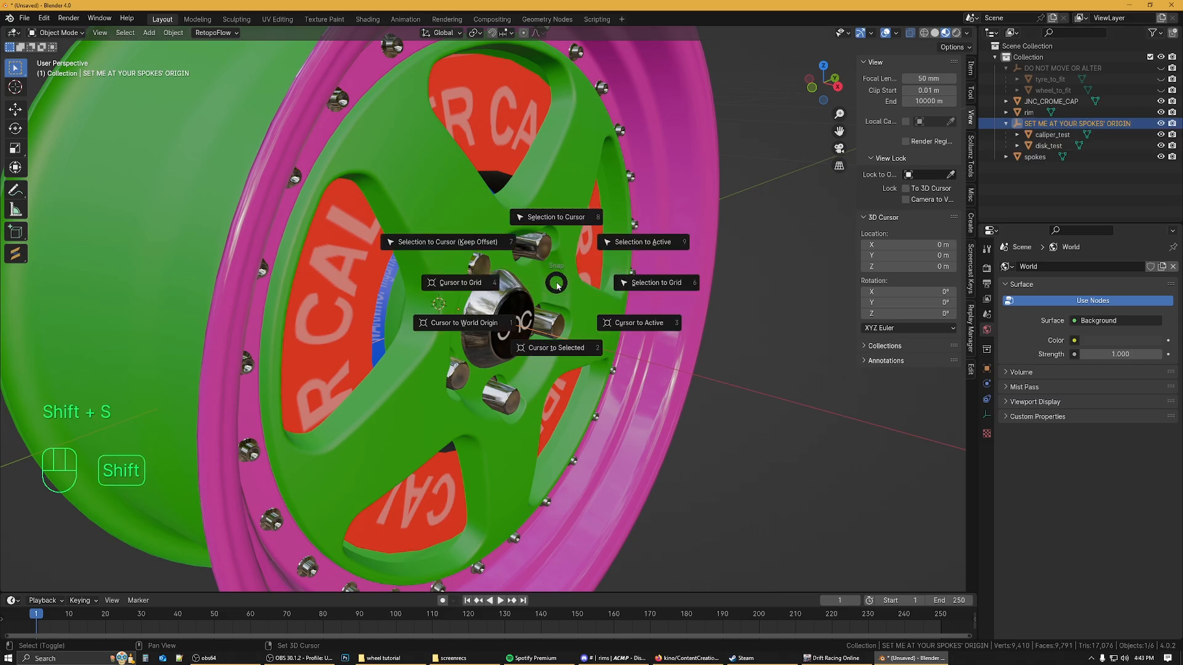
{"action": "left_click", "coordinate": [561, 350]}
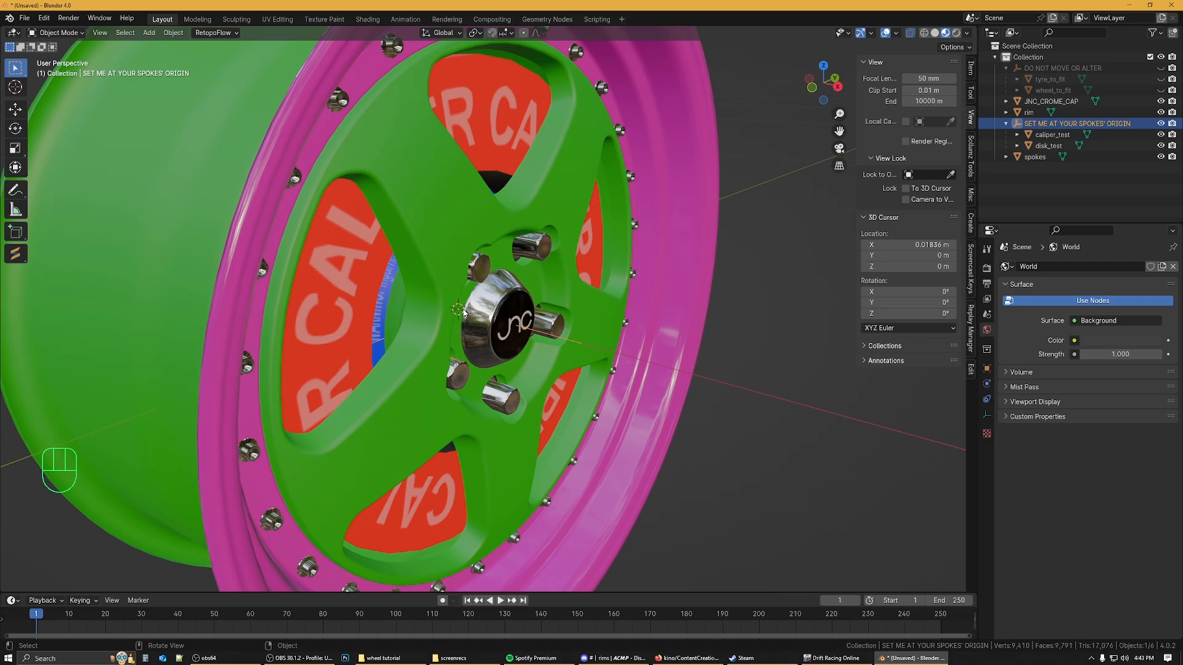
Step: Set the origins of JNC_CROME_CAP, rim and spokes to the 3D cursor, and clear the selection
{"action": "scroll", "coordinate": [463, 313], "scroll_direction": "down", "scroll_amount": 4}
{"action": "left_click", "coordinate": [1047, 101]}
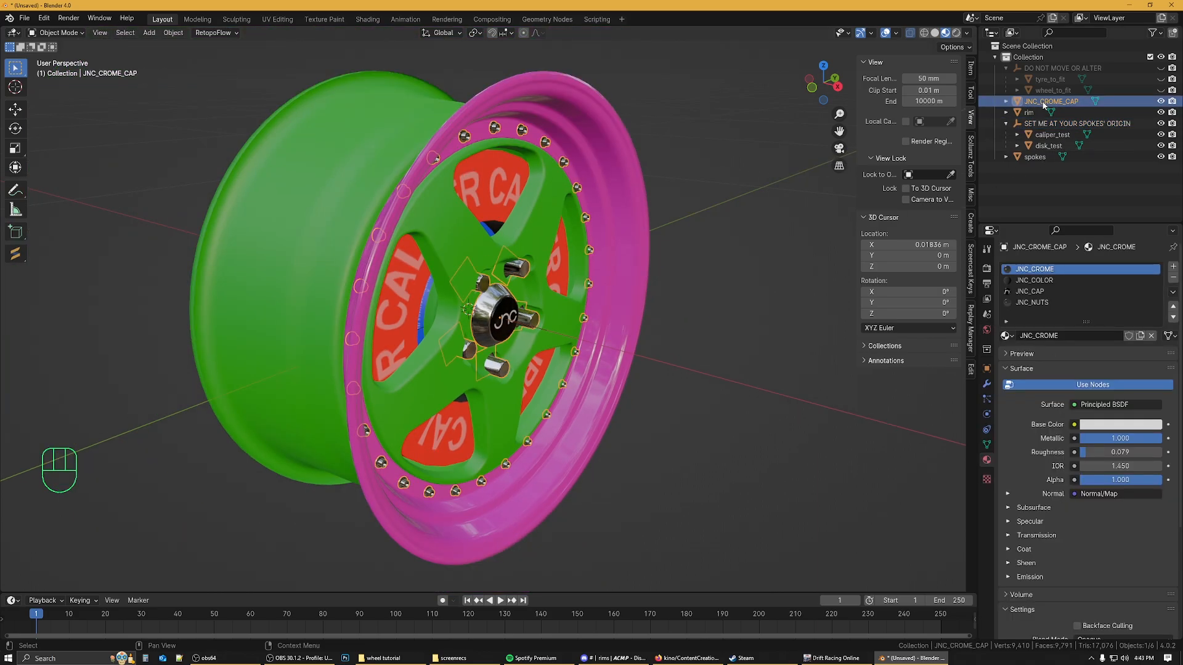
{"action": "left_click", "coordinate": [1030, 112], "text": "ctrl"}
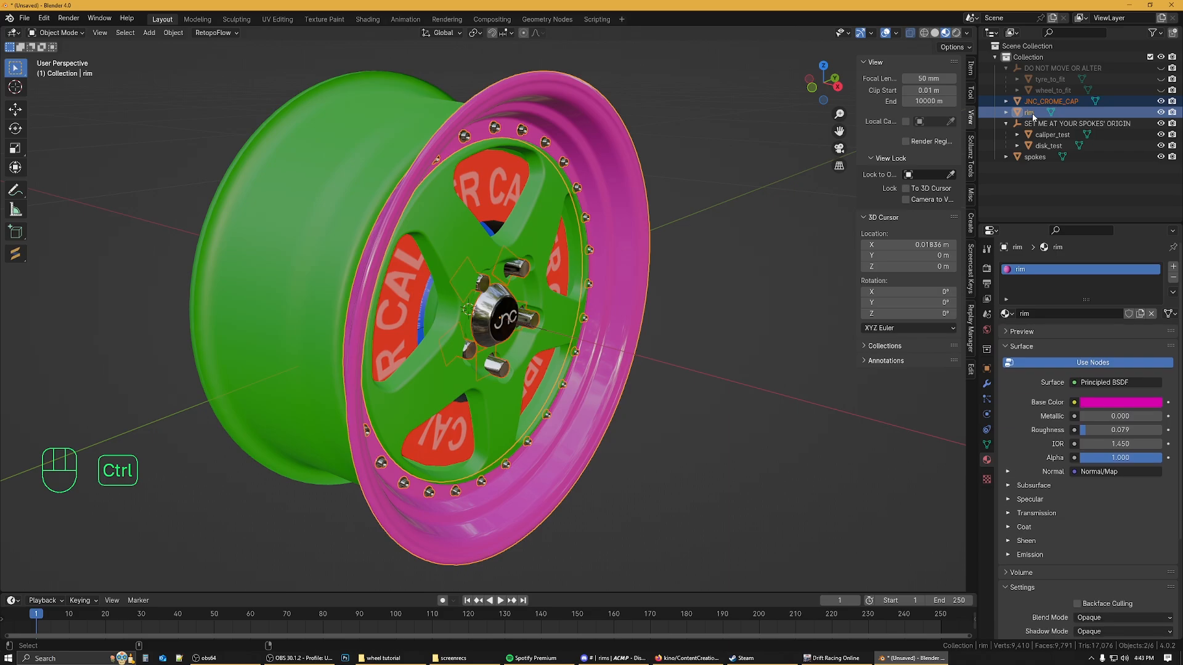
{"action": "left_click", "coordinate": [1043, 156], "text": "ctrl"}
{"action": "scroll", "coordinate": [675, 283], "scroll_direction": "up", "scroll_amount": 3}
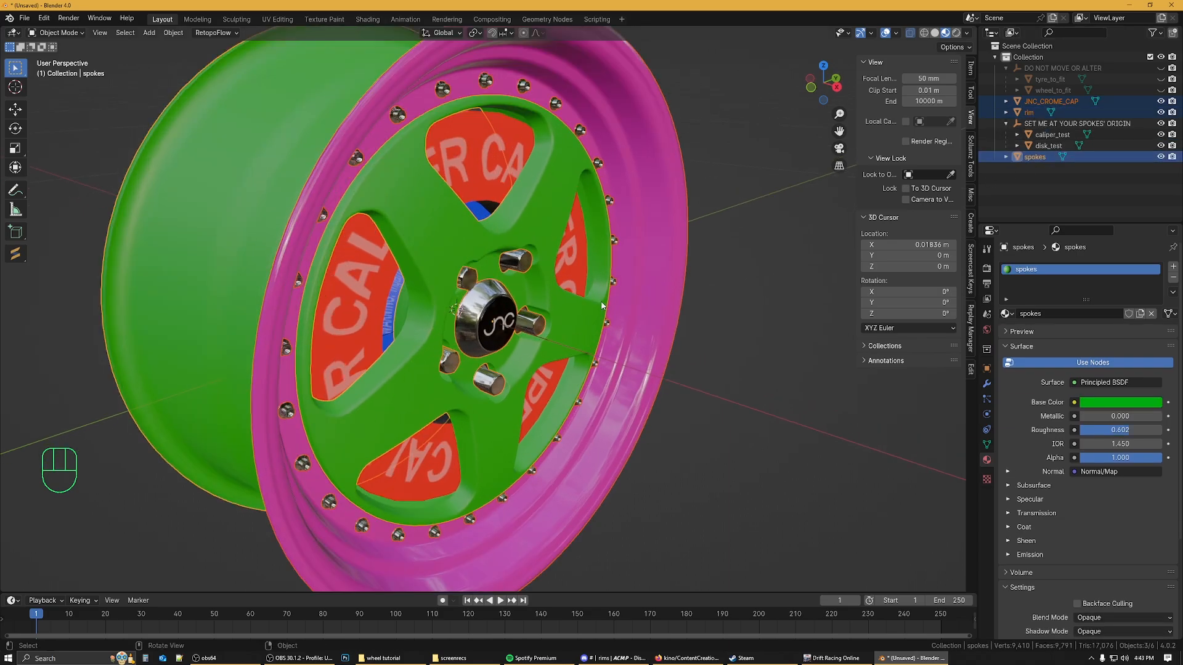
{"action": "scroll", "coordinate": [602, 305], "scroll_direction": "up", "scroll_amount": 2}
{"action": "right_click", "coordinate": [460, 312]}
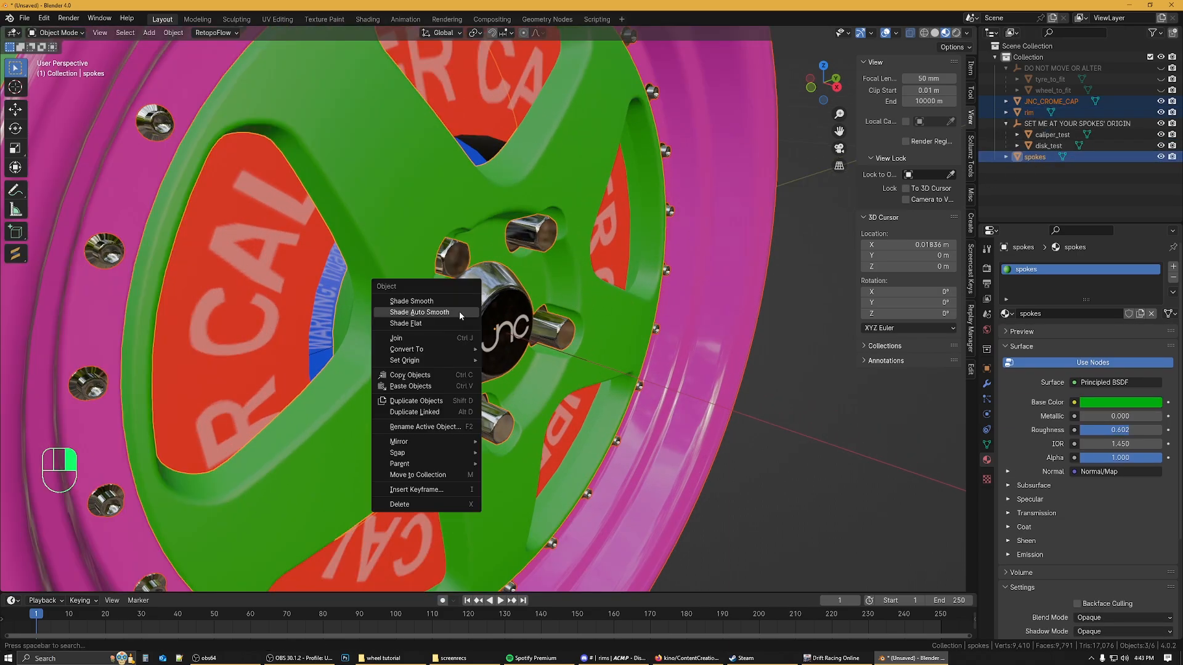
{"action": "mouse_move", "coordinate": [431, 359]}
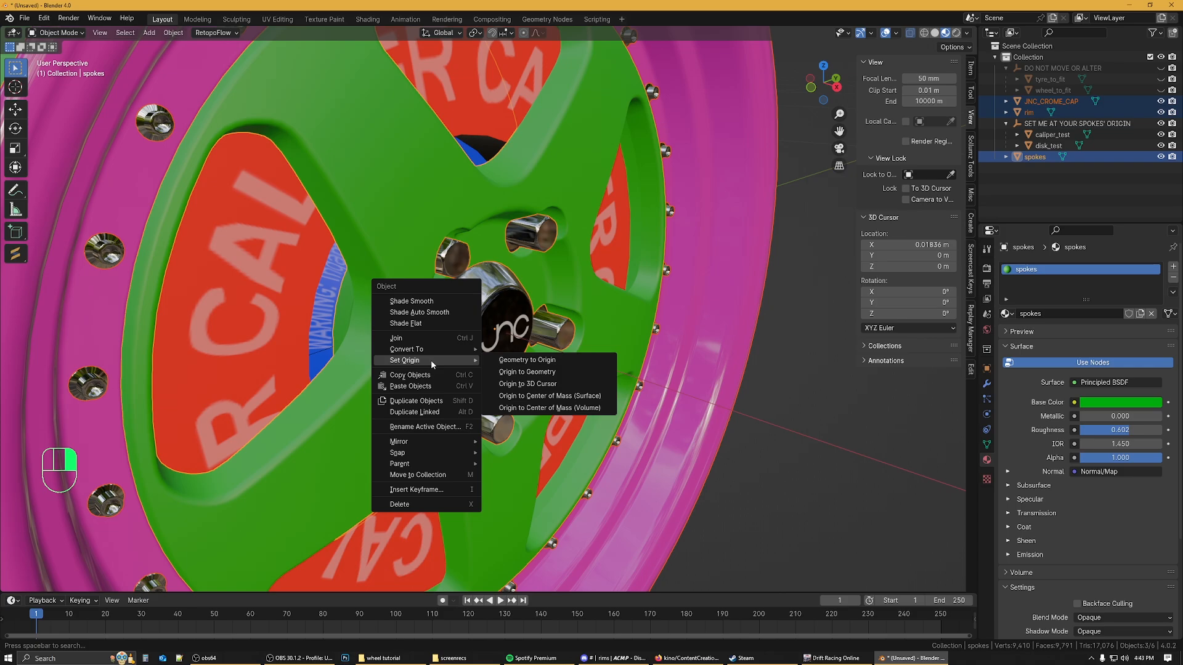
{"action": "left_click", "coordinate": [554, 384]}
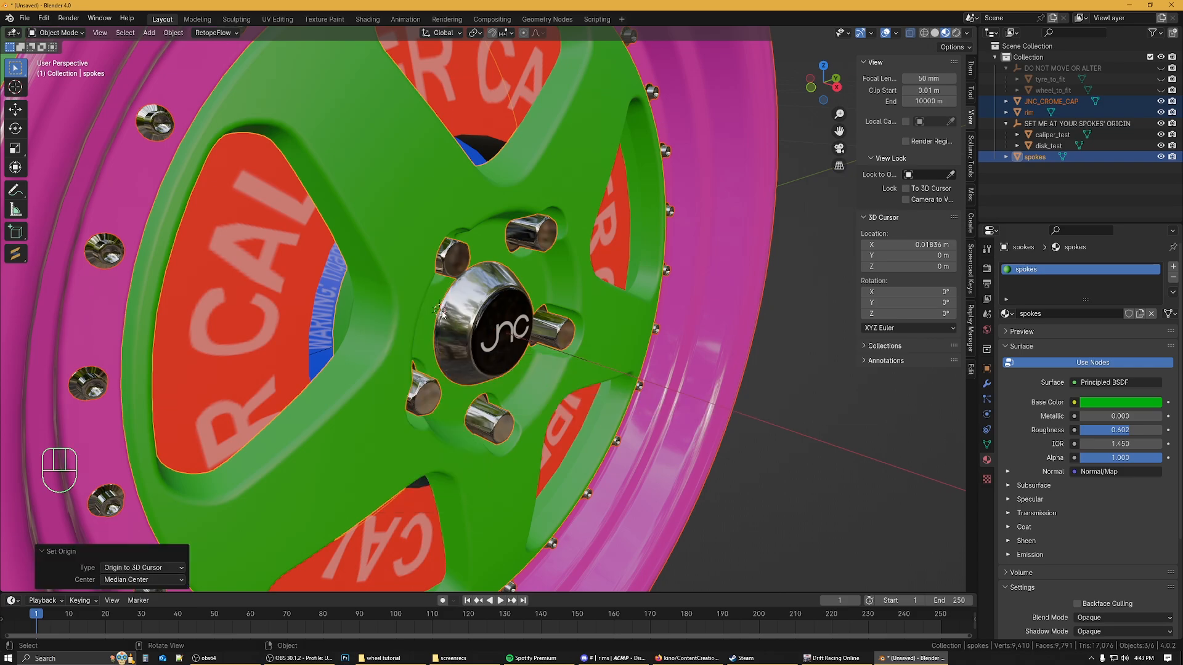
{"action": "scroll", "coordinate": [434, 322], "scroll_direction": "down", "scroll_amount": 6}
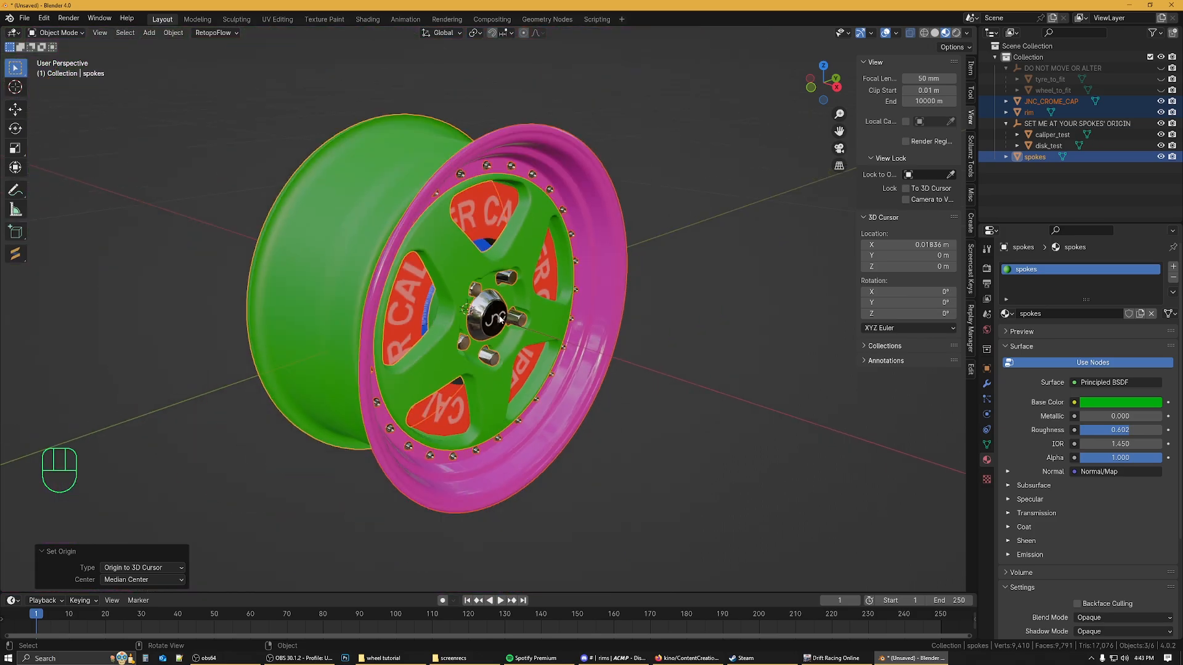
{"action": "middle_click_drag", "start_coordinate": [500, 317], "coordinate": [741, 354]}
{"action": "left_click", "coordinate": [741, 354]}
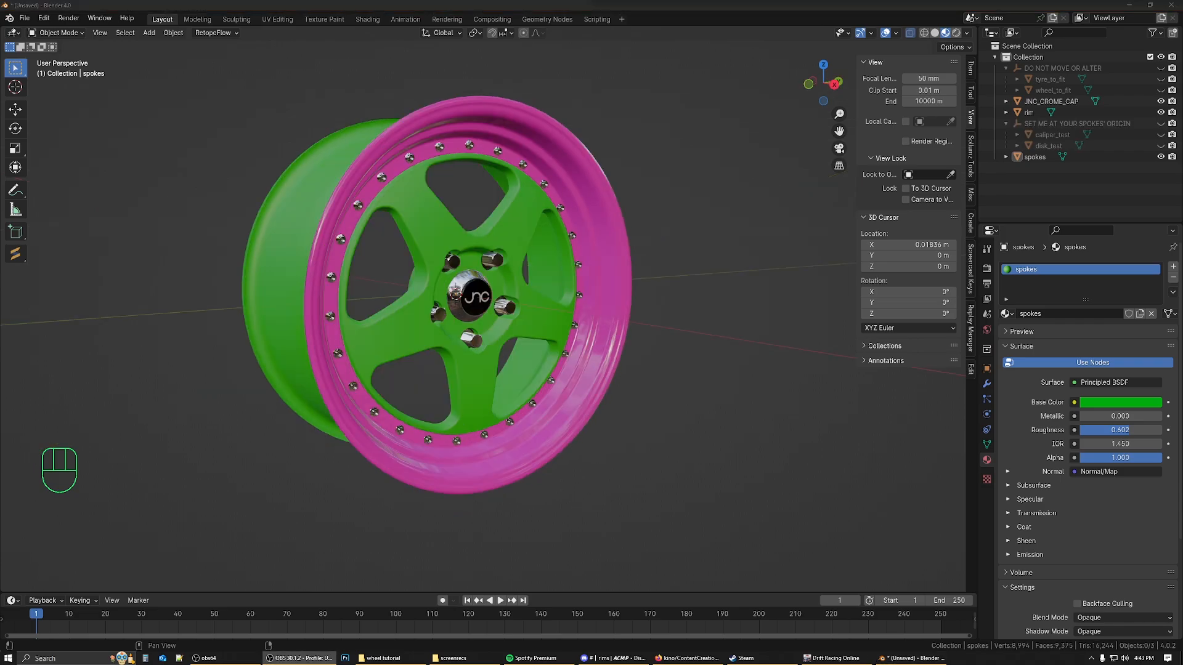
Step: Split the 3D viewport into two side-by-side areas and turn the second one into a UV Editor
{"action": "mouse_move", "coordinate": [775, 262]}
{"action": "middle_mouse_down"}
{"action": "mouse_move", "coordinate": [748, 268]}
{"action": "mouse_move", "coordinate": [764, 263]}
{"action": "middle_mouse_up"}
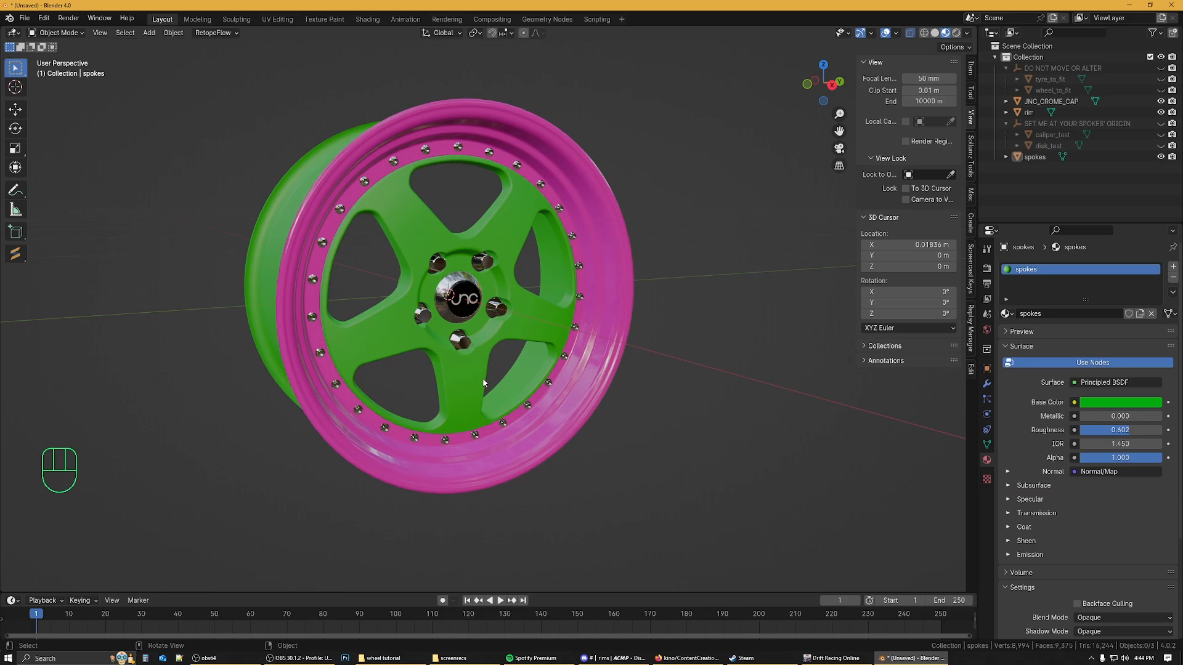
{"action": "left_click_drag", "start_coordinate": [976, 27], "coordinate": [430, 32]}
{"action": "left_click", "coordinate": [443, 33]}
{"action": "mouse_move", "coordinate": [482, 33]}
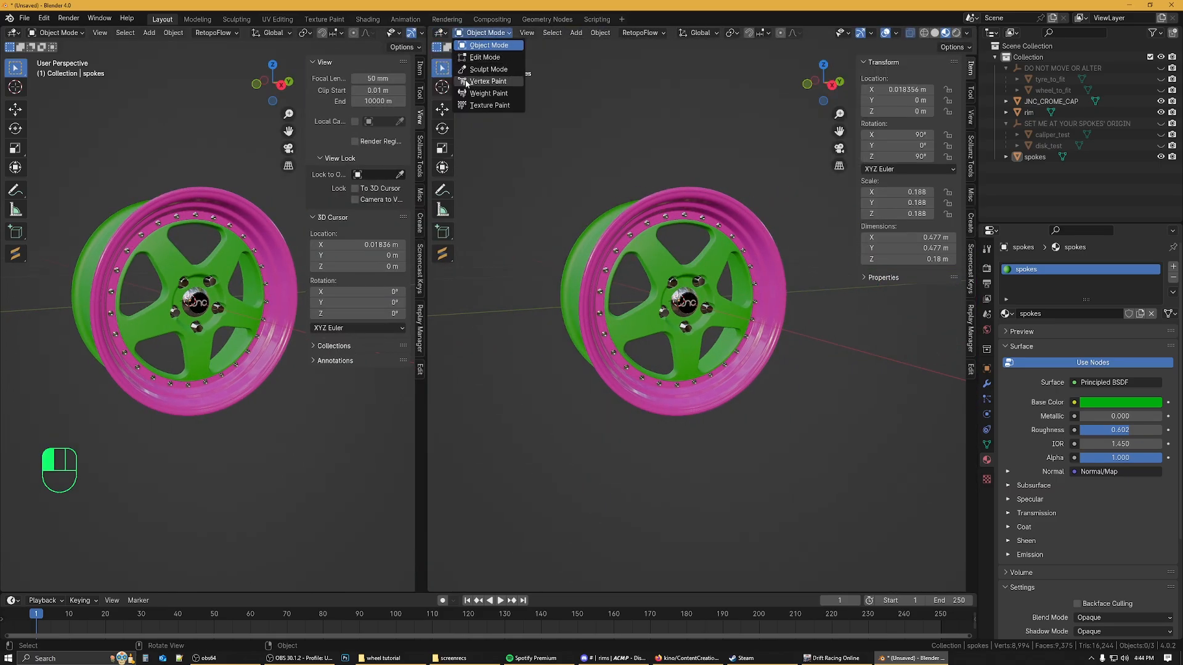
{"action": "left_click", "coordinate": [441, 35]}
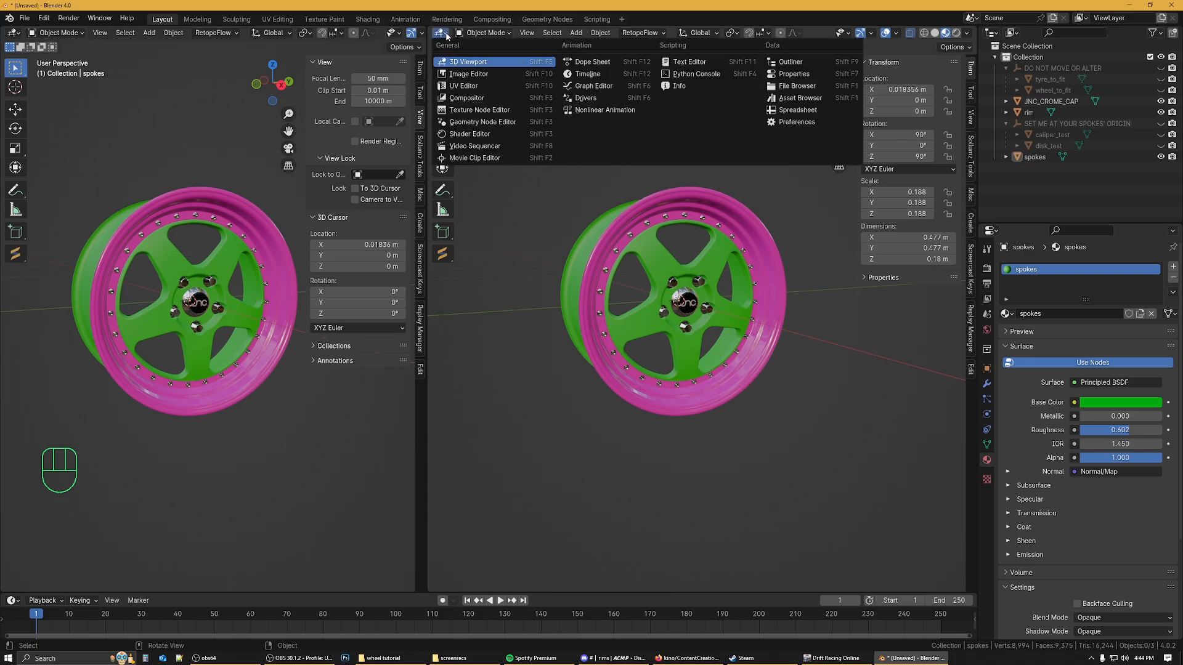
{"action": "left_click", "coordinate": [466, 90]}
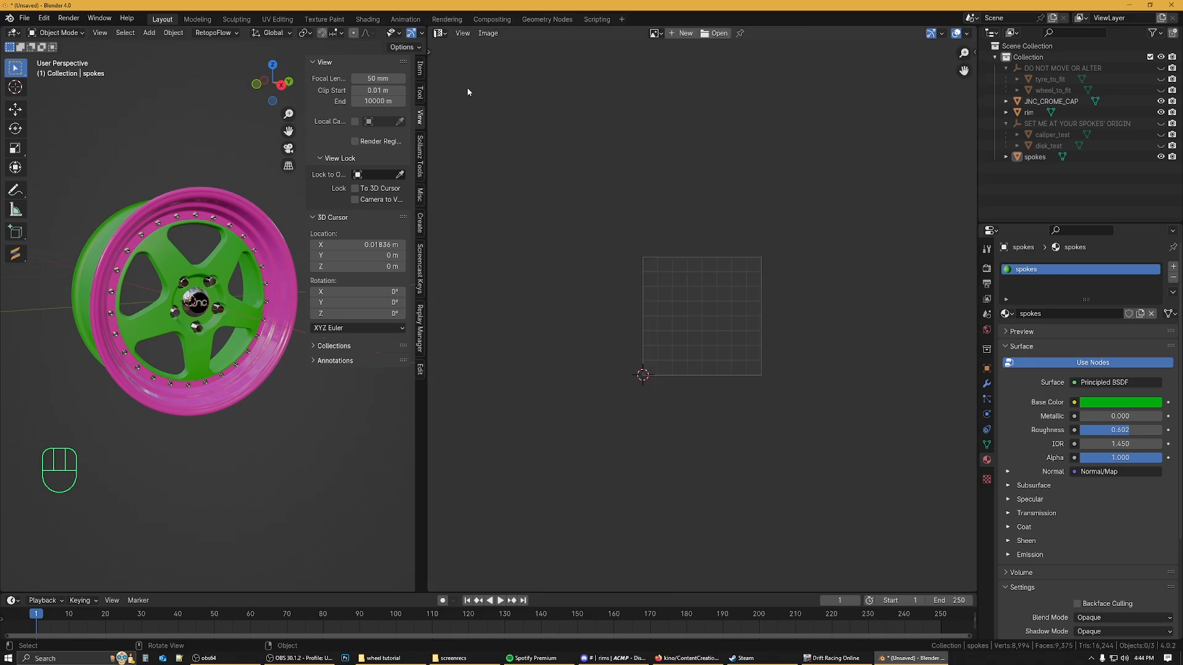
Step: Open the spokes mesh in Edit Mode from the right orthographic view and select all its geometry to display its UVs
{"action": "left_click", "coordinate": [233, 264]}
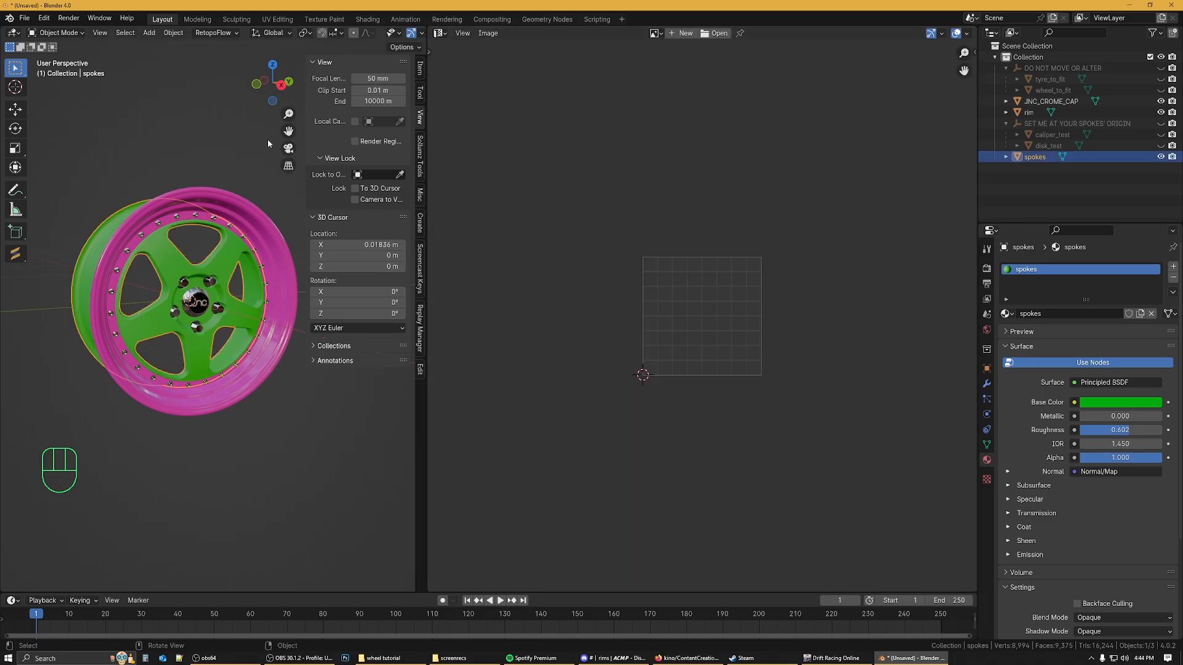
{"action": "left_click", "coordinate": [283, 86]}
{"action": "scroll", "coordinate": [190, 321], "scroll_direction": "up", "scroll_amount": 3}
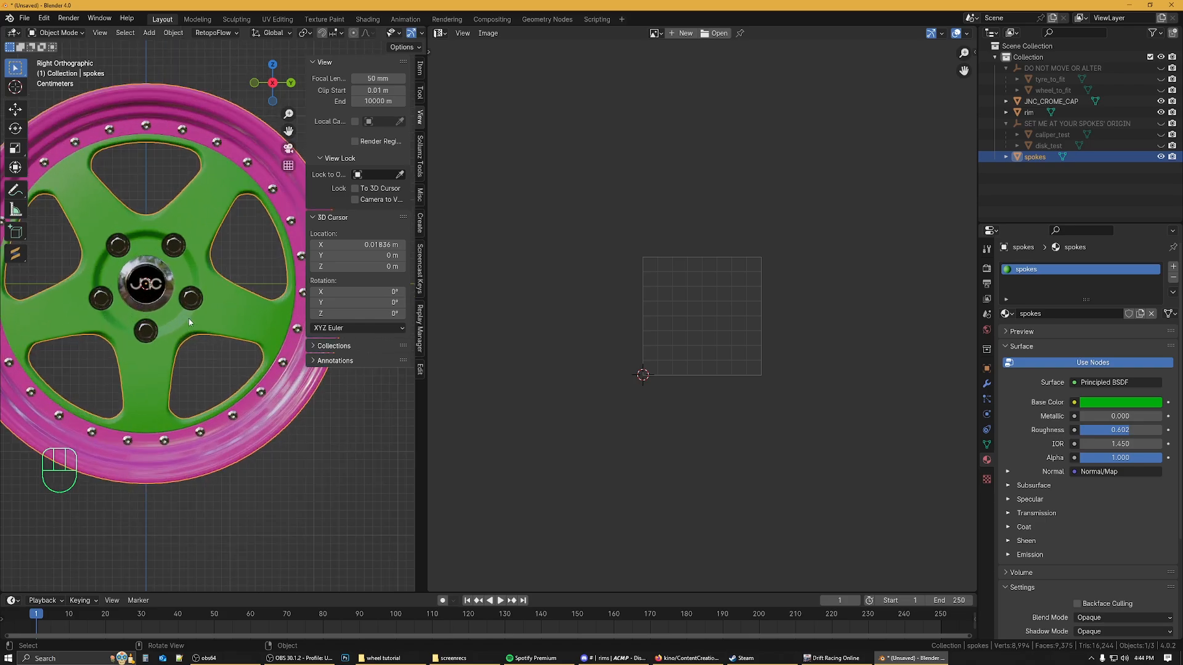
{"action": "scroll", "coordinate": [190, 322], "scroll_direction": "down", "scroll_amount": 1}
{"action": "key", "text": "Tab"}
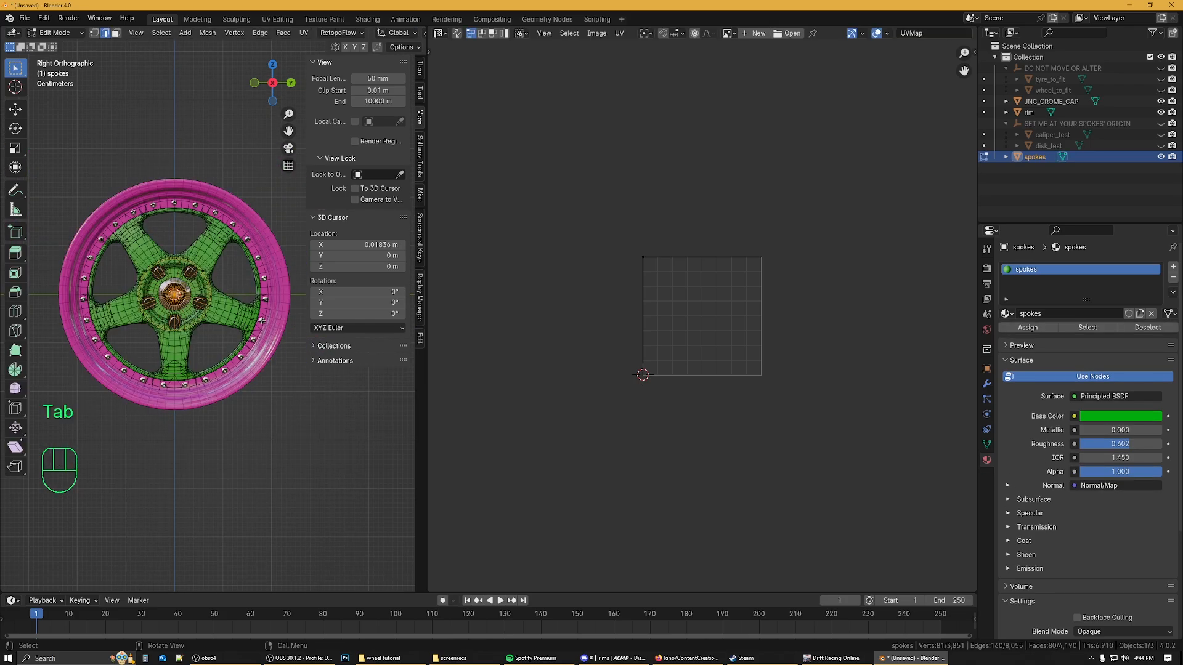
{"action": "key", "text": "a"}
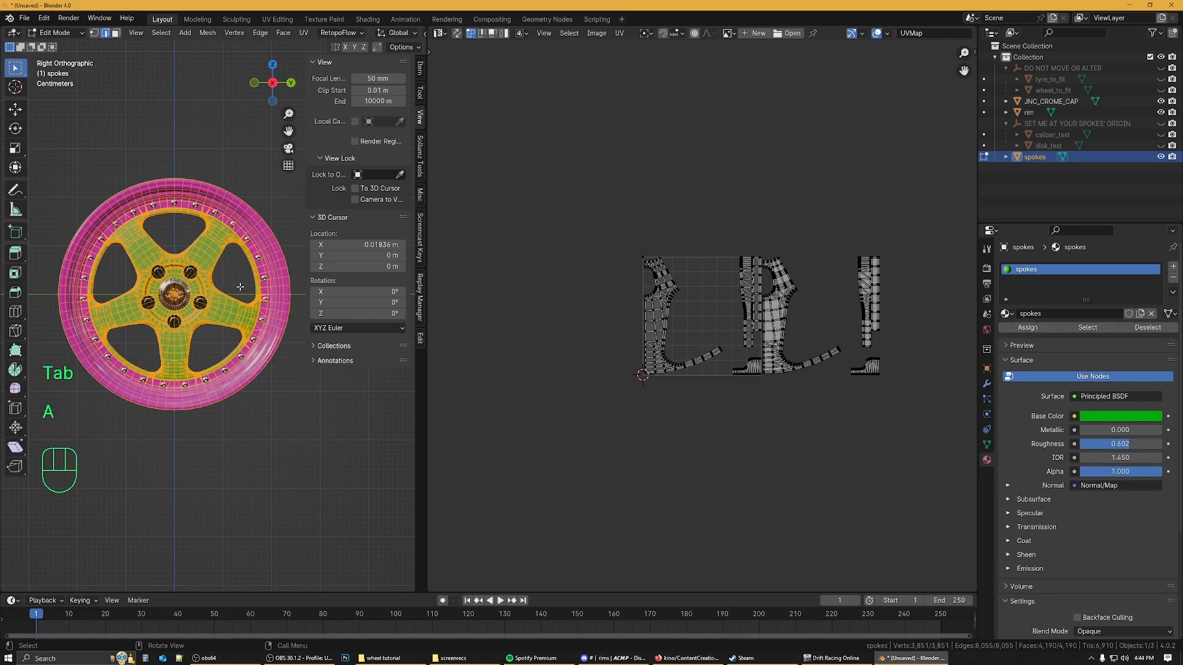
Step: Unwrap the selected spokes mesh with Project from View and frame its new UVs in the UV Editor
{"action": "key", "text": "u"}
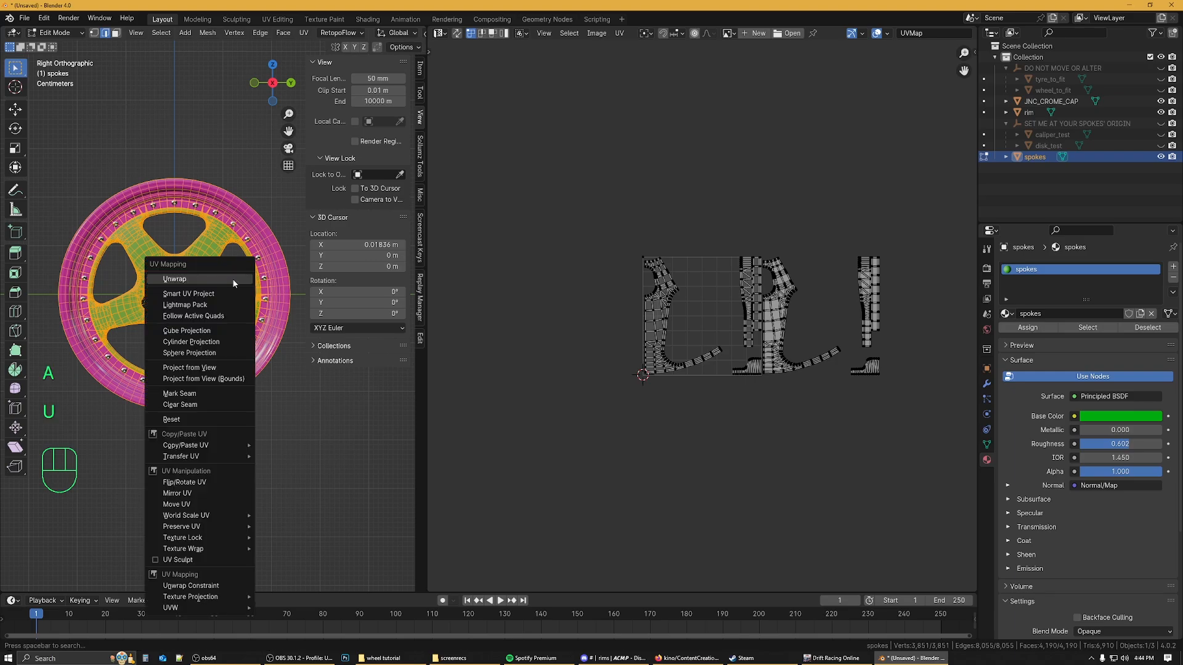
{"action": "left_click", "coordinate": [213, 370]}
{"action": "key", "text": "Home"}
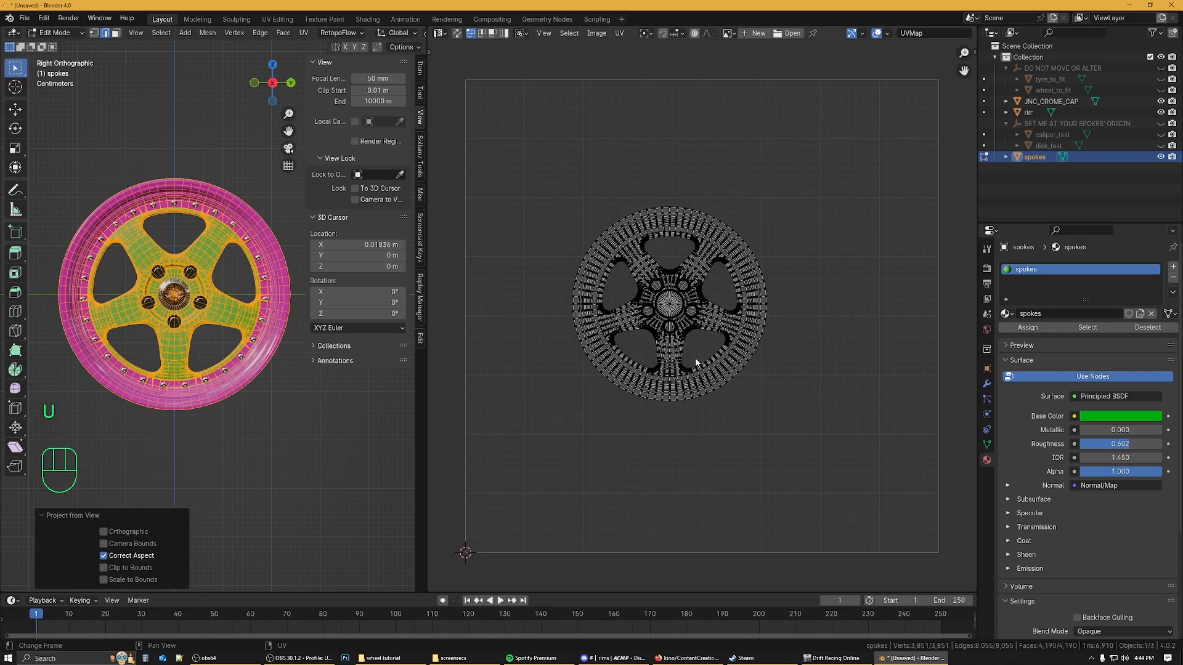
Step: Shrink all the spokes' UVs to about 0.025 scale, move them near the upper-right corner of the UV square, and return to Object Mode
{"action": "key", "text": "a"}
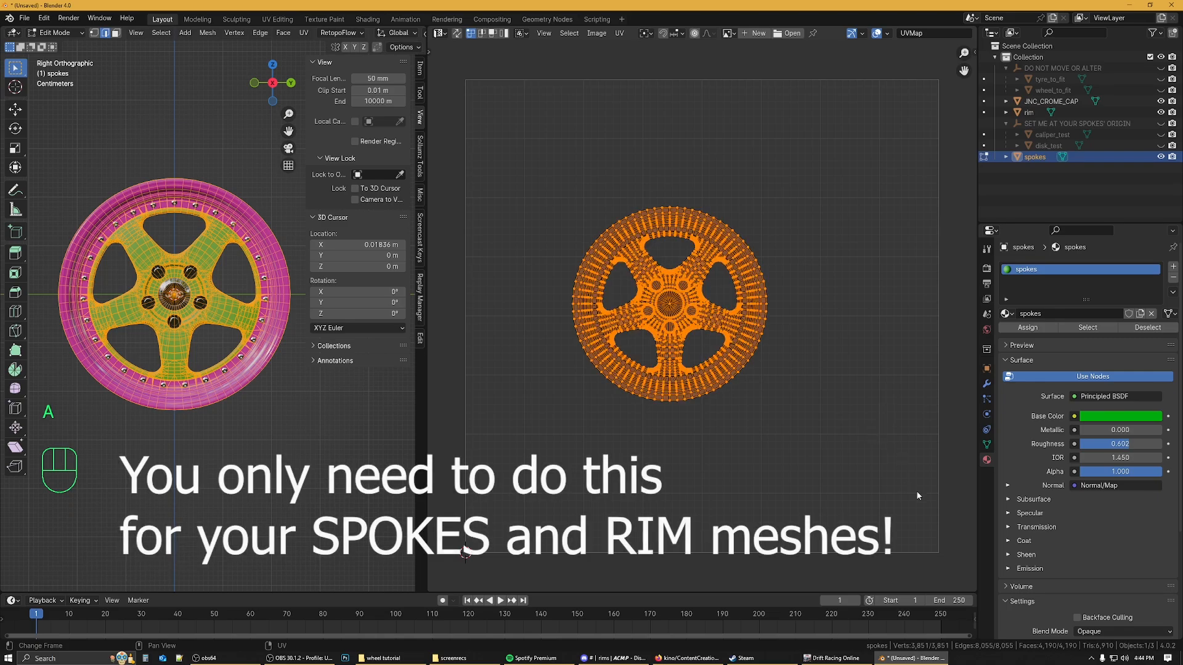
{"action": "key", "text": "s"}
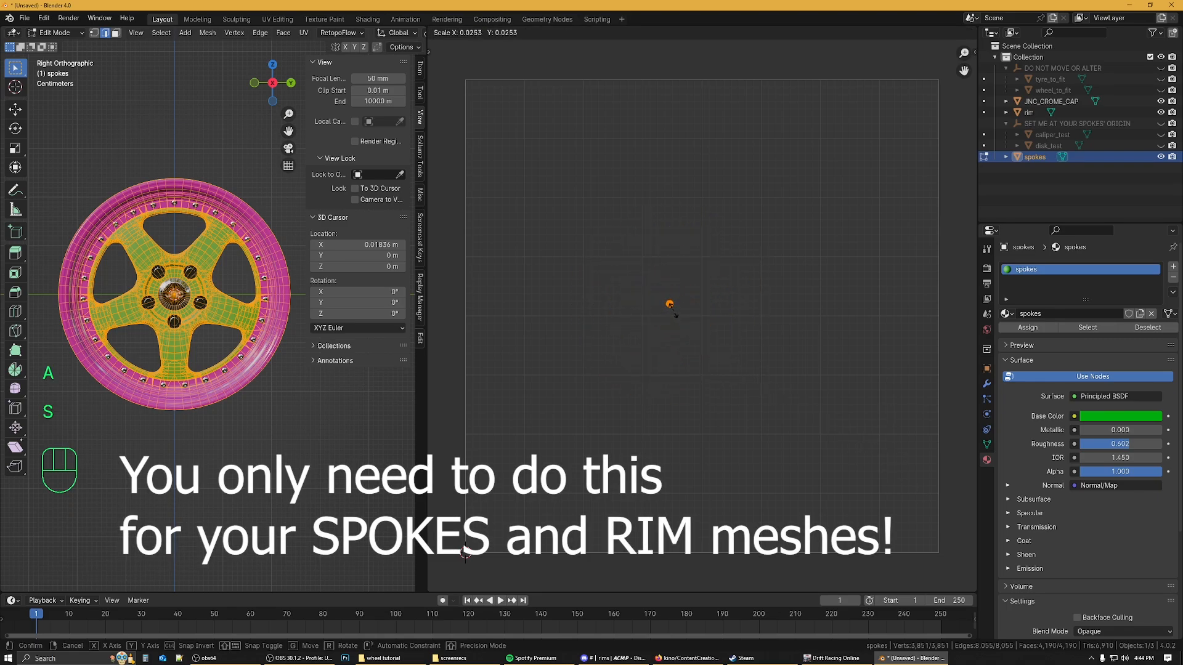
{"action": "left_click", "coordinate": [676, 316]}
{"action": "key", "text": "g"}
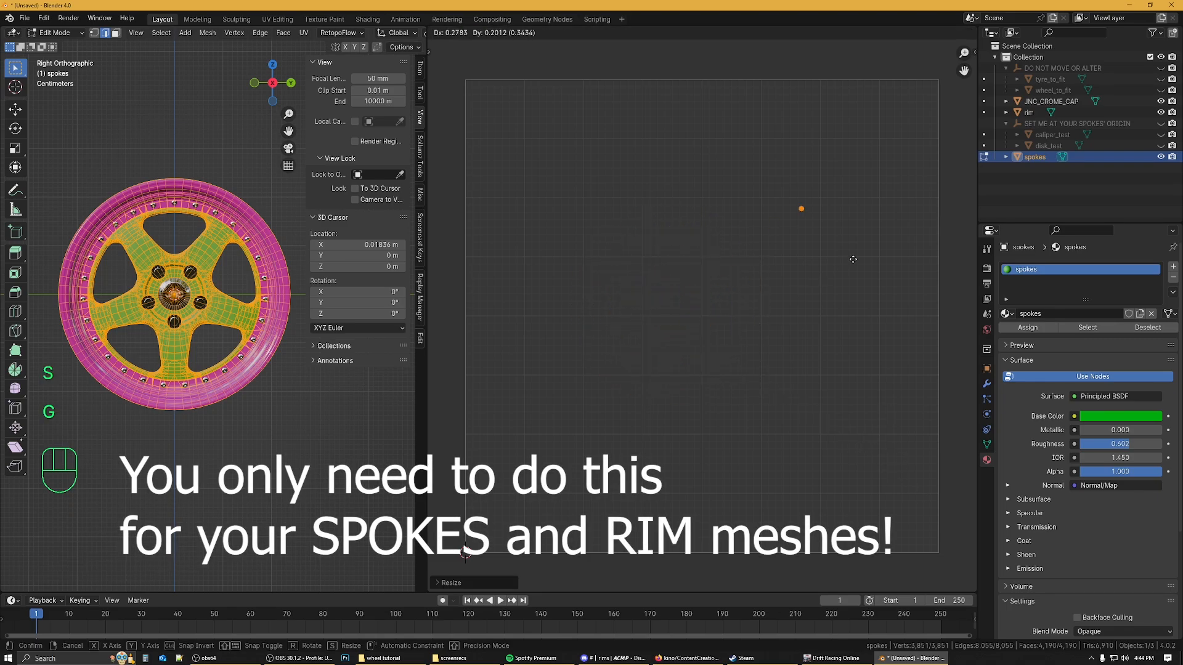
{"action": "left_click", "coordinate": [969, 148]}
{"action": "key", "text": "Tab"}
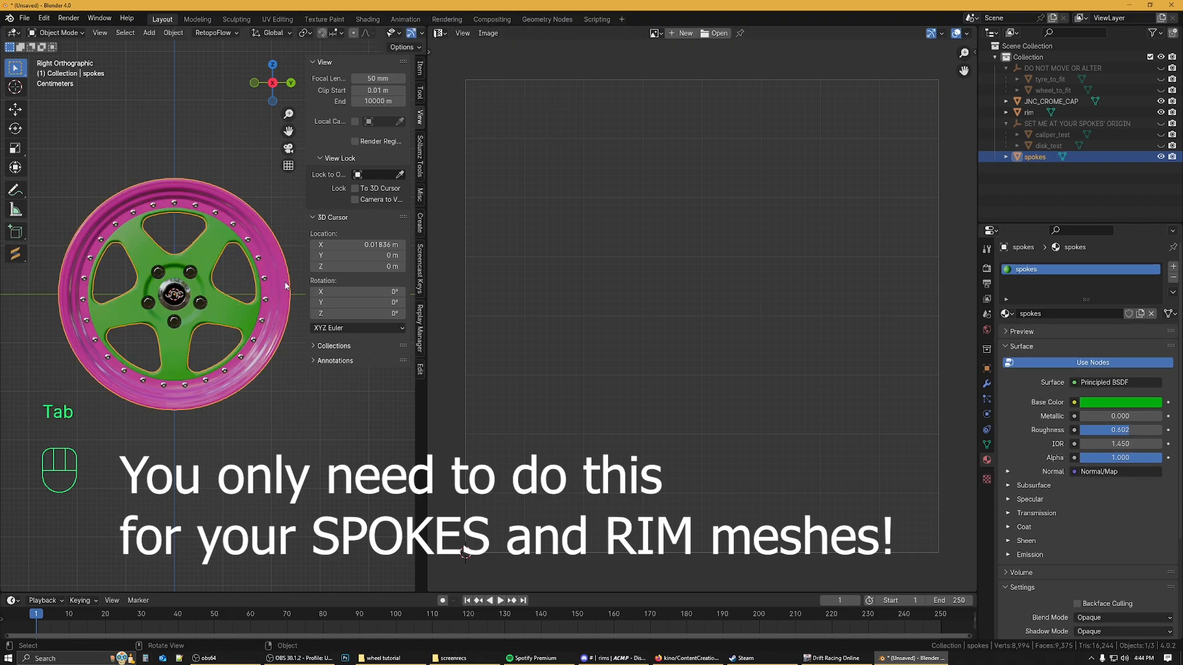
Step: Open the rim mesh in Edit Mode and unwrap all its geometry with Project from View
{"action": "left_click", "coordinate": [285, 285]}
{"action": "key", "text": "Tab"}
{"action": "key", "text": "a"}
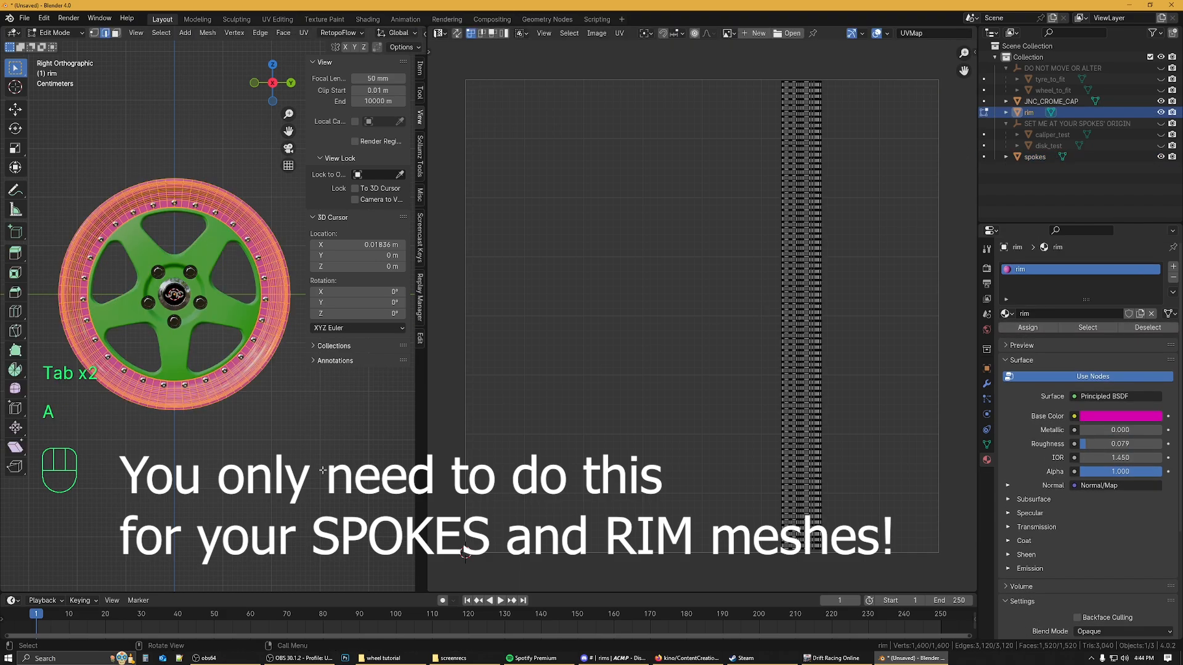
{"action": "key", "text": "u"}
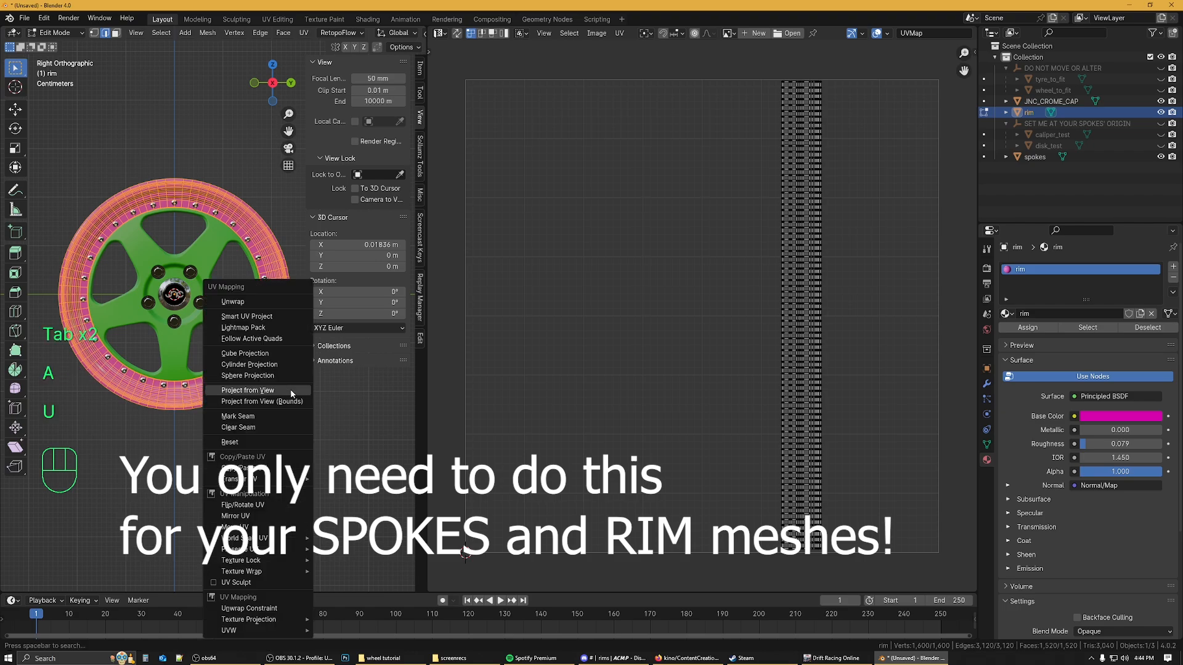
{"action": "left_click", "coordinate": [292, 393]}
Step: Shrink all the rim's UVs to a tiny dot and place it in the upper-right corner of the UV square
{"action": "key", "text": "a"}
{"action": "key", "text": "s"}
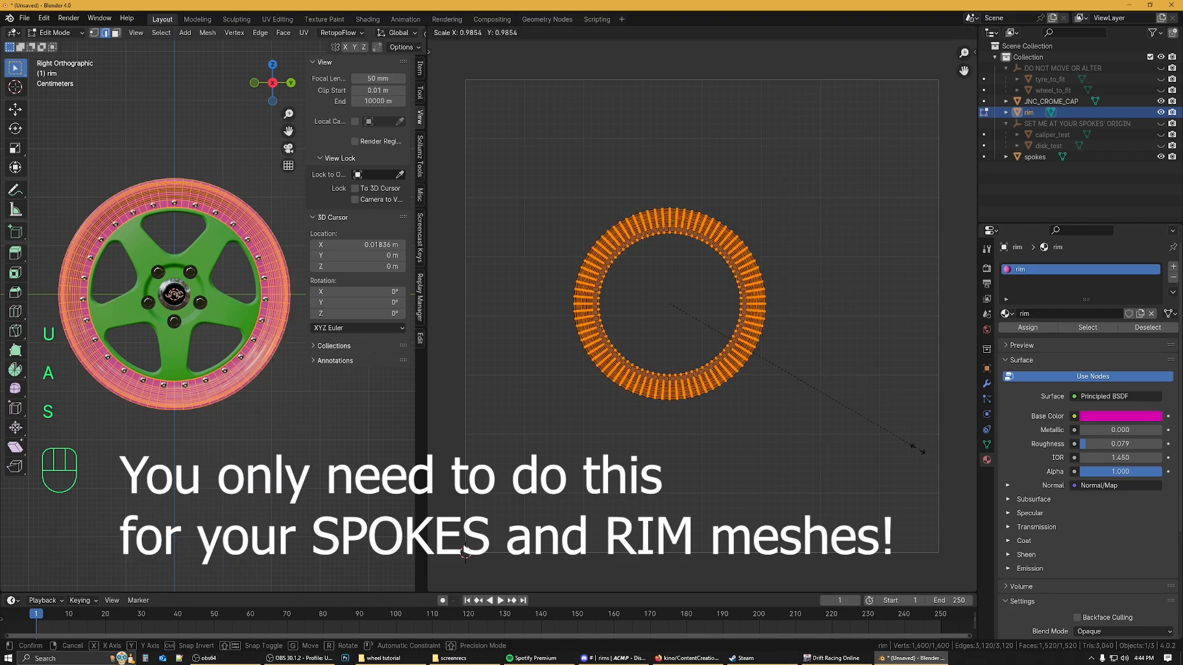
{"action": "left_click", "coordinate": [691, 360]}
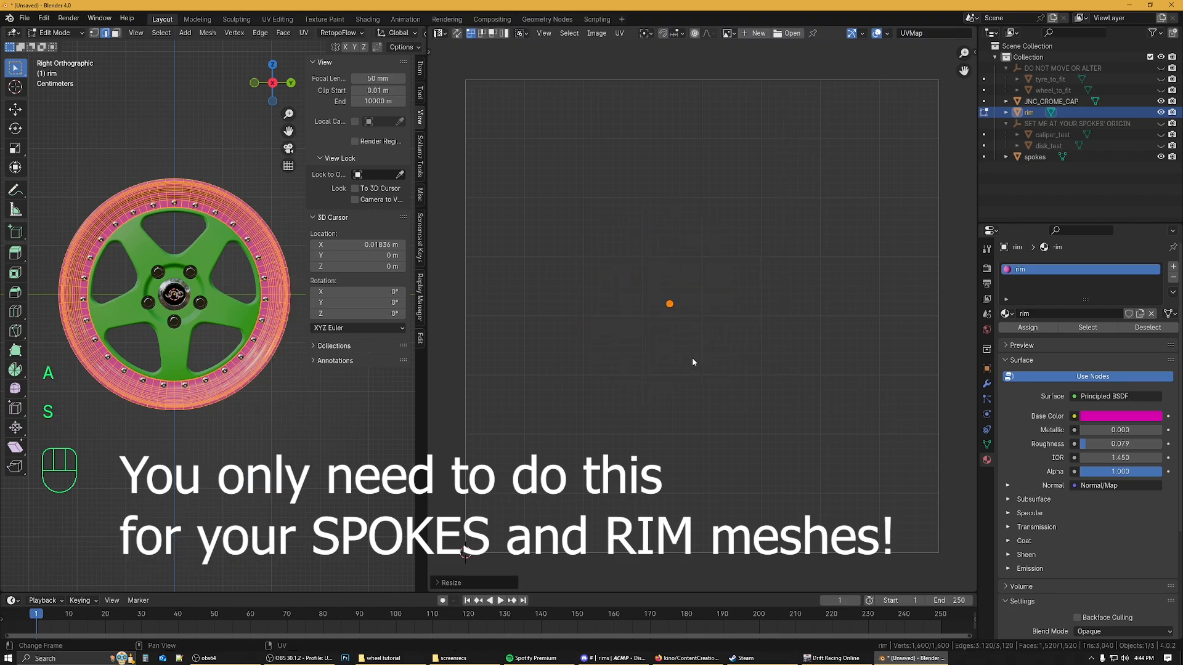
{"action": "key", "text": "g"}
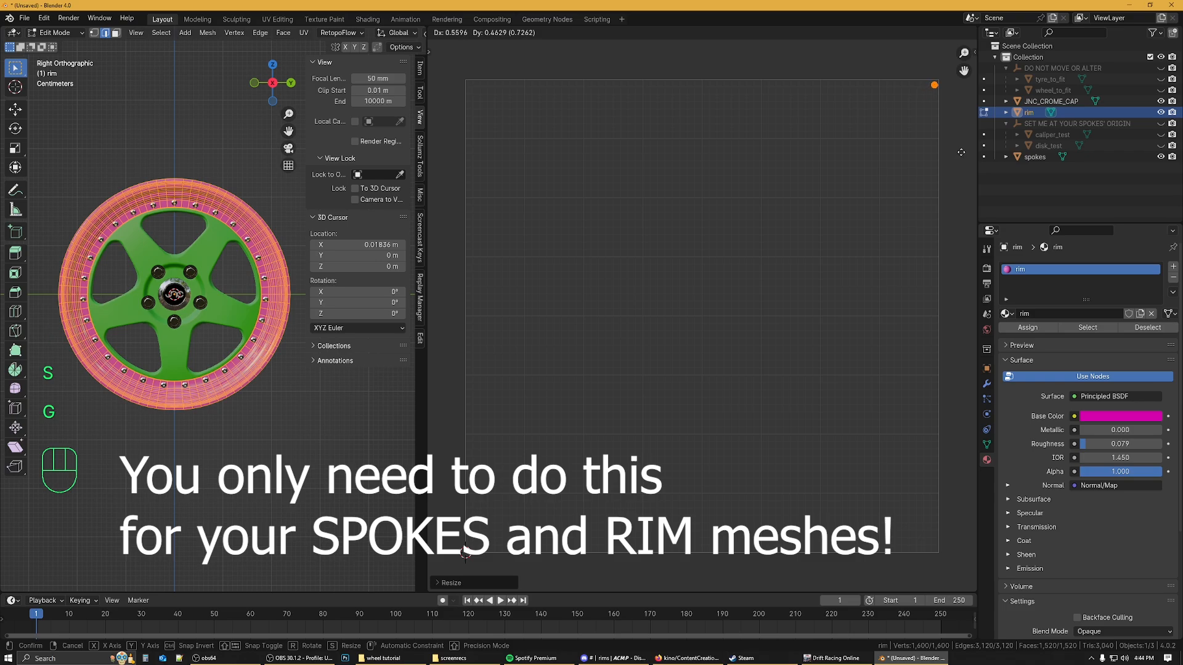
{"action": "left_click", "coordinate": [962, 152]}
Step: Return to Object Mode, clear the selection, and merge the UV Editor area back into a single 3D viewport
{"action": "scroll", "coordinate": [274, 434], "scroll_direction": "down", "scroll_amount": 3}
{"action": "key", "text": "Tab"}
{"action": "left_click", "coordinate": [335, 434]}
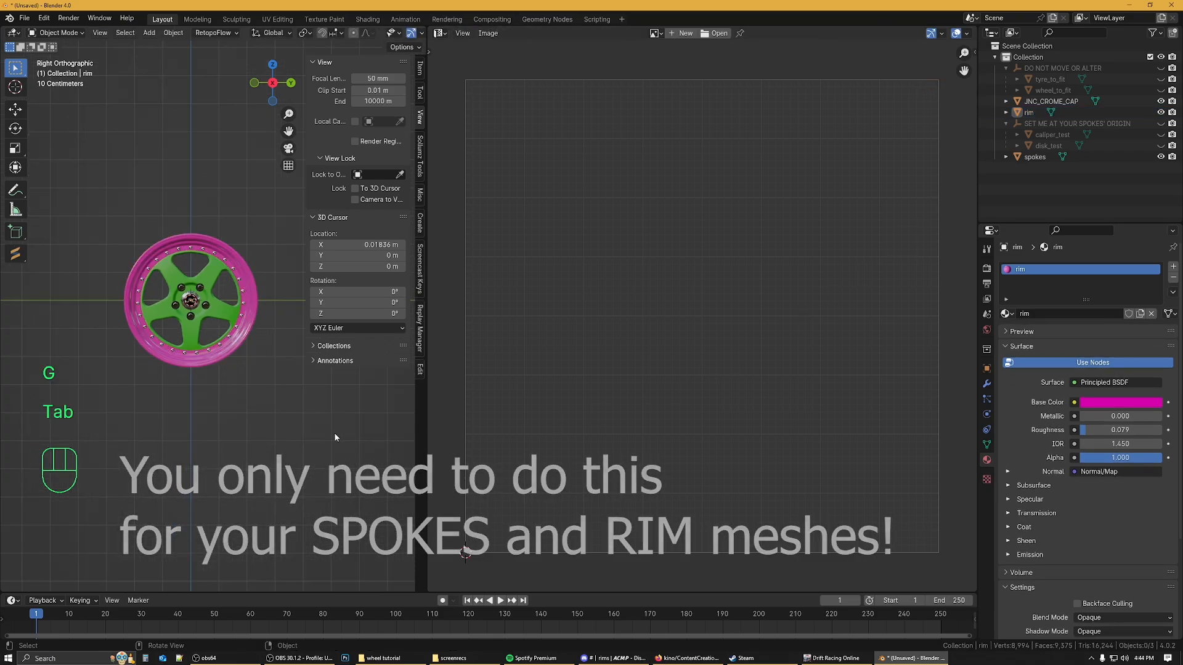
{"action": "middle_click_drag", "start_coordinate": [334, 437], "coordinate": [359, 448]}
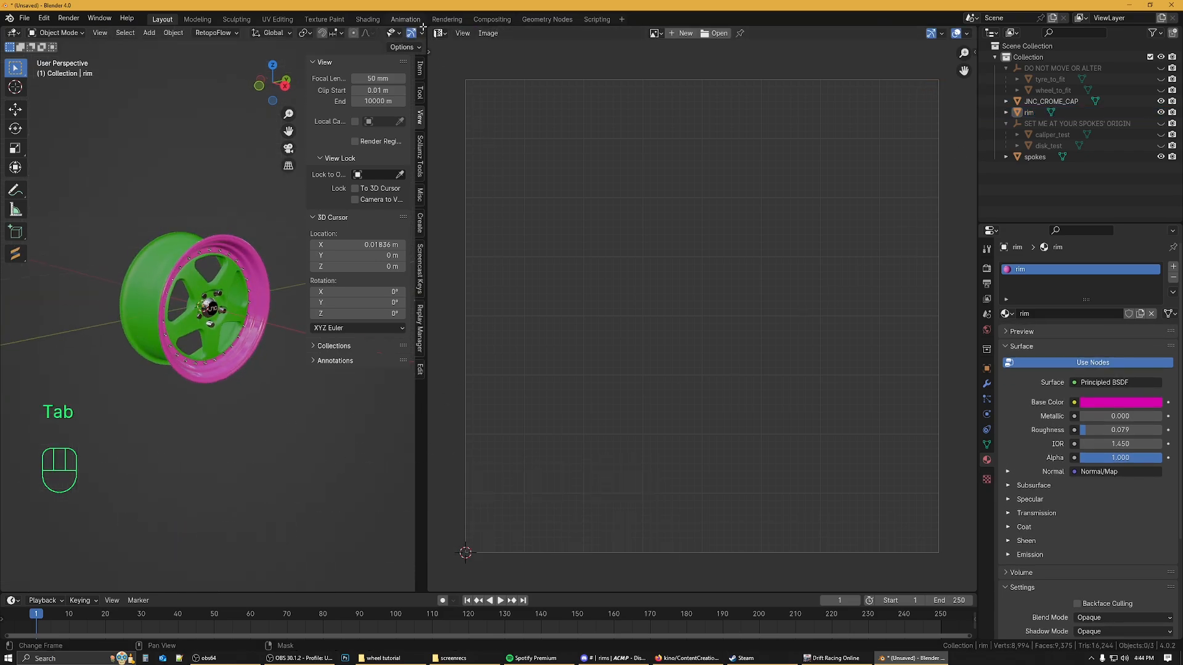
{"action": "left_click_drag", "start_coordinate": [424, 29], "coordinate": [663, 153]}
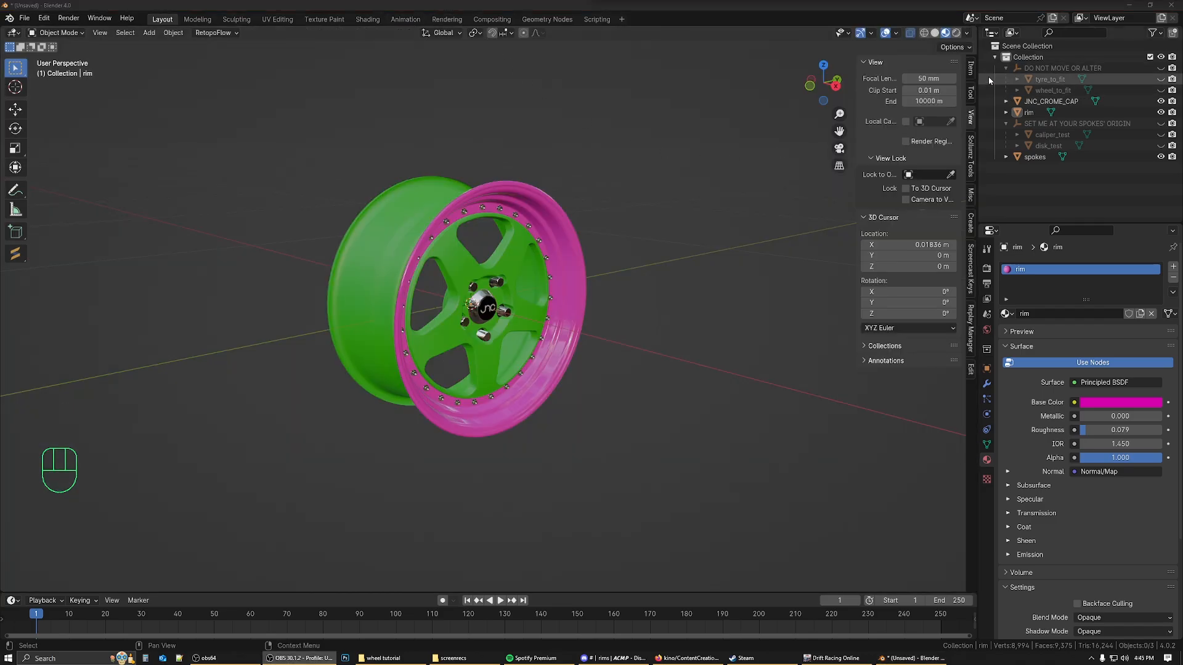
Step: Show the object transform values, select the cap, rim and spokes, and apply their rotation and scale
{"action": "left_click", "coordinate": [971, 67]}
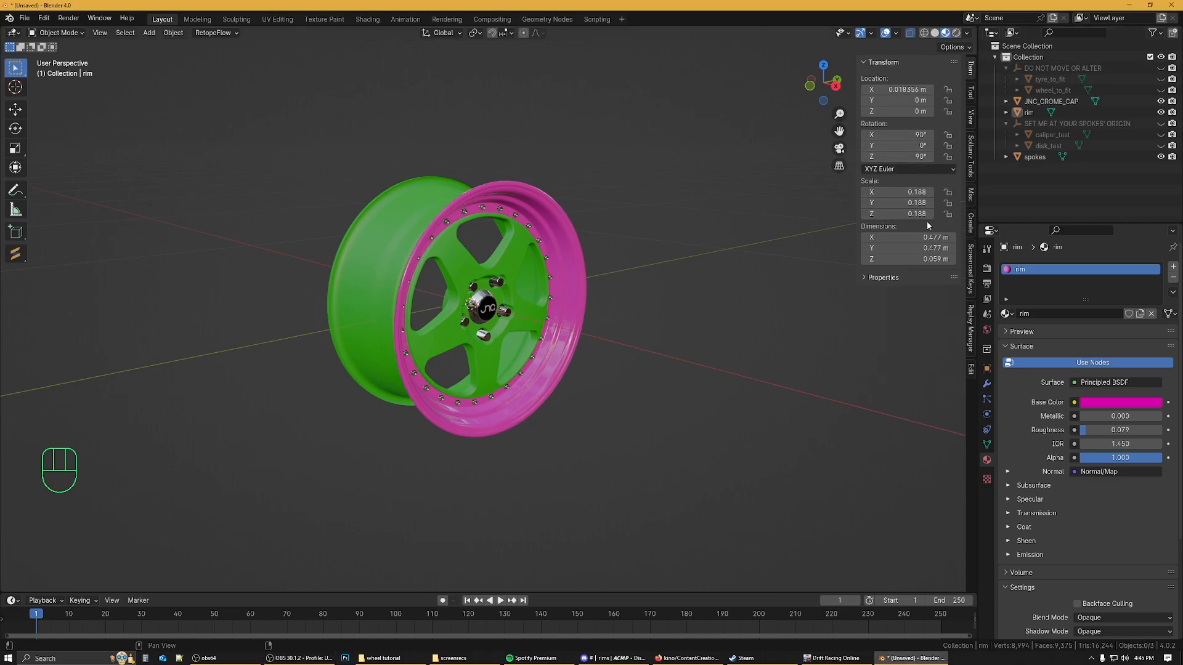
{"action": "scroll", "coordinate": [718, 397], "scroll_direction": "up", "scroll_amount": 2}
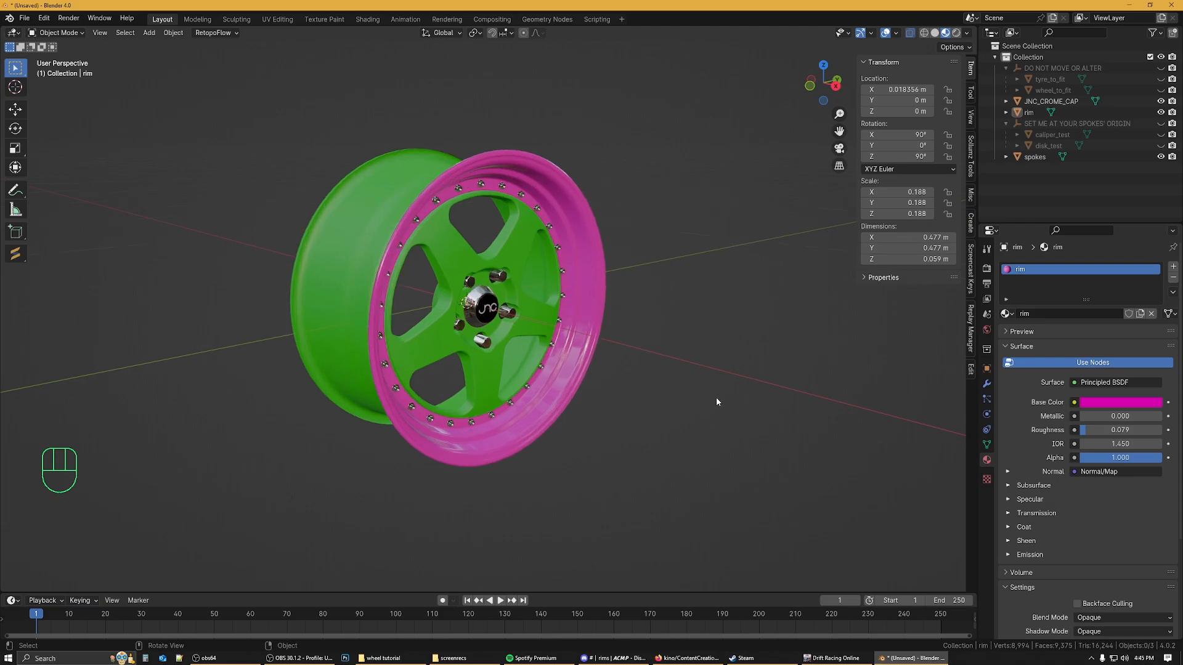
{"action": "middle_click_drag", "start_coordinate": [716, 403], "coordinate": [712, 407]}
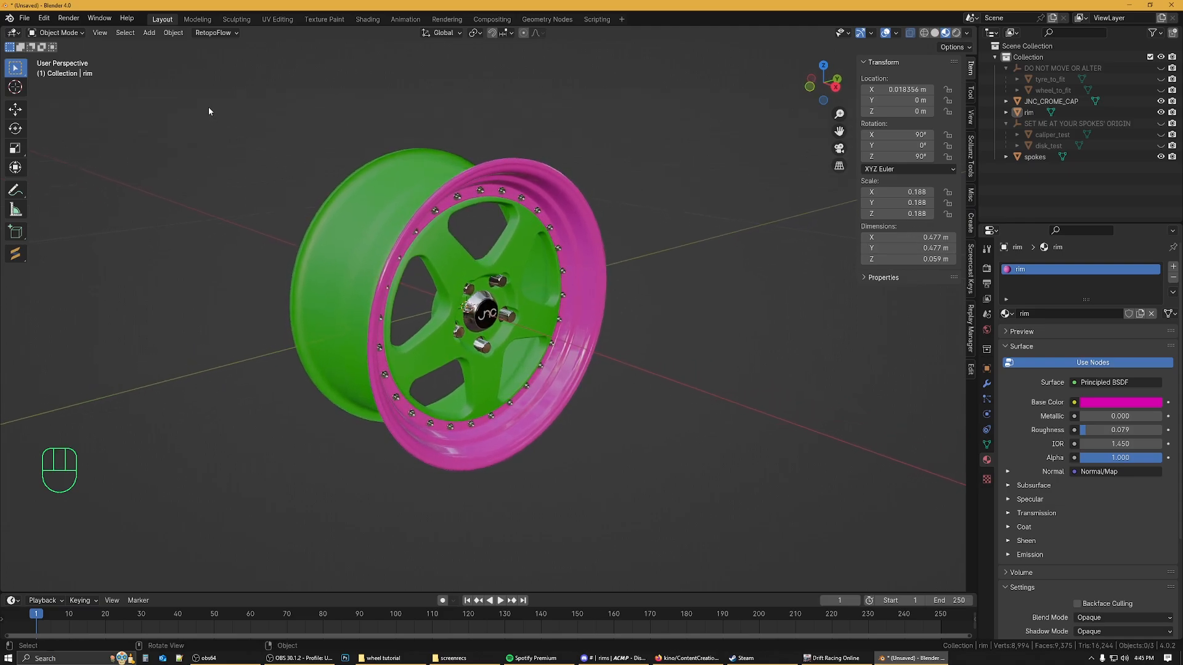
{"action": "left_click_drag", "start_coordinate": [208, 108], "coordinate": [647, 506]}
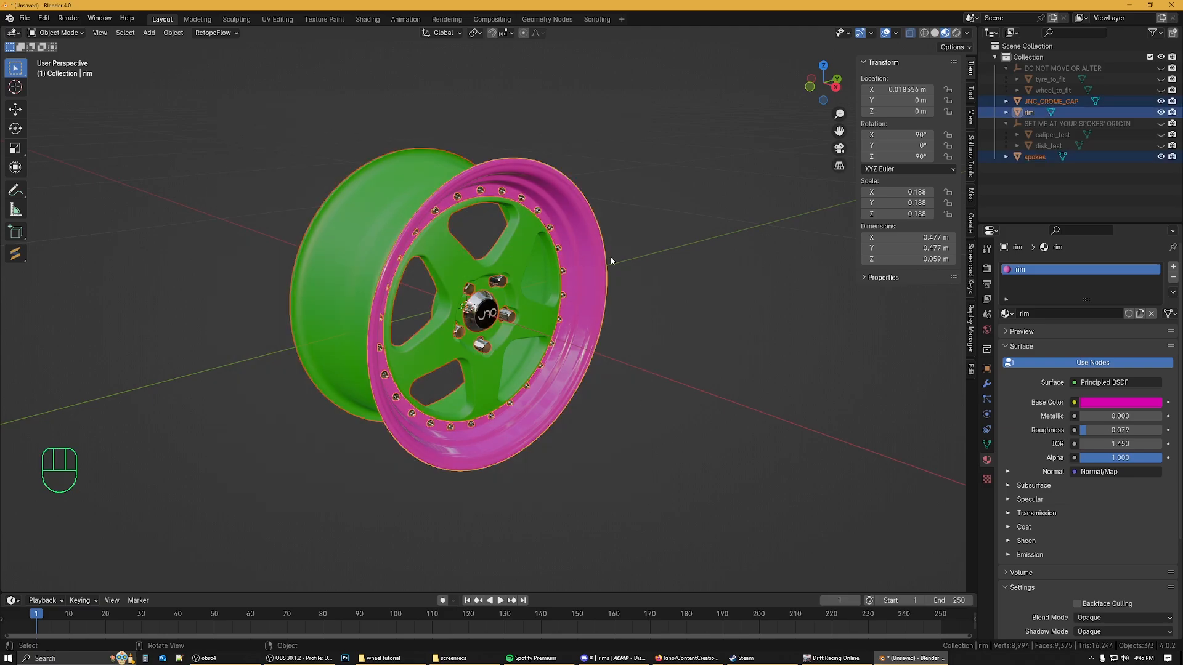
{"action": "key", "text": "ctrl+a"}
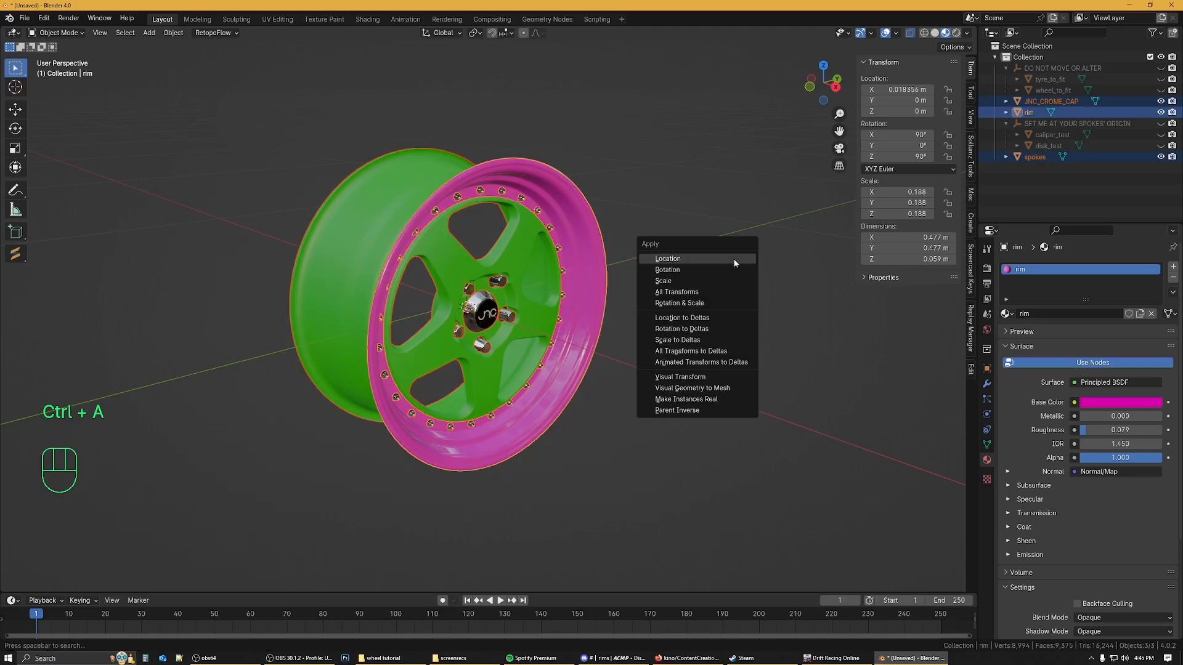
{"action": "left_click", "coordinate": [709, 304]}
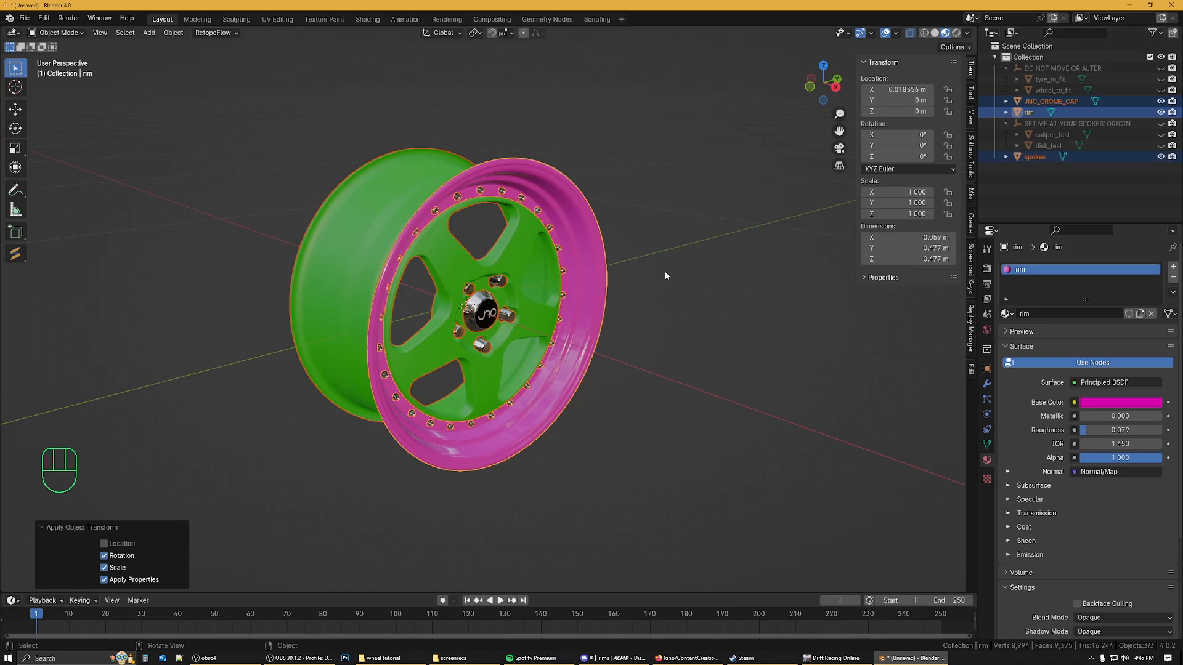
Step: Start an FBX export and browse to the wheel tutorial folder inside CARX PROJECTS
{"action": "left_click", "coordinate": [25, 18]}
{"action": "mouse_move", "coordinate": [64, 185]}
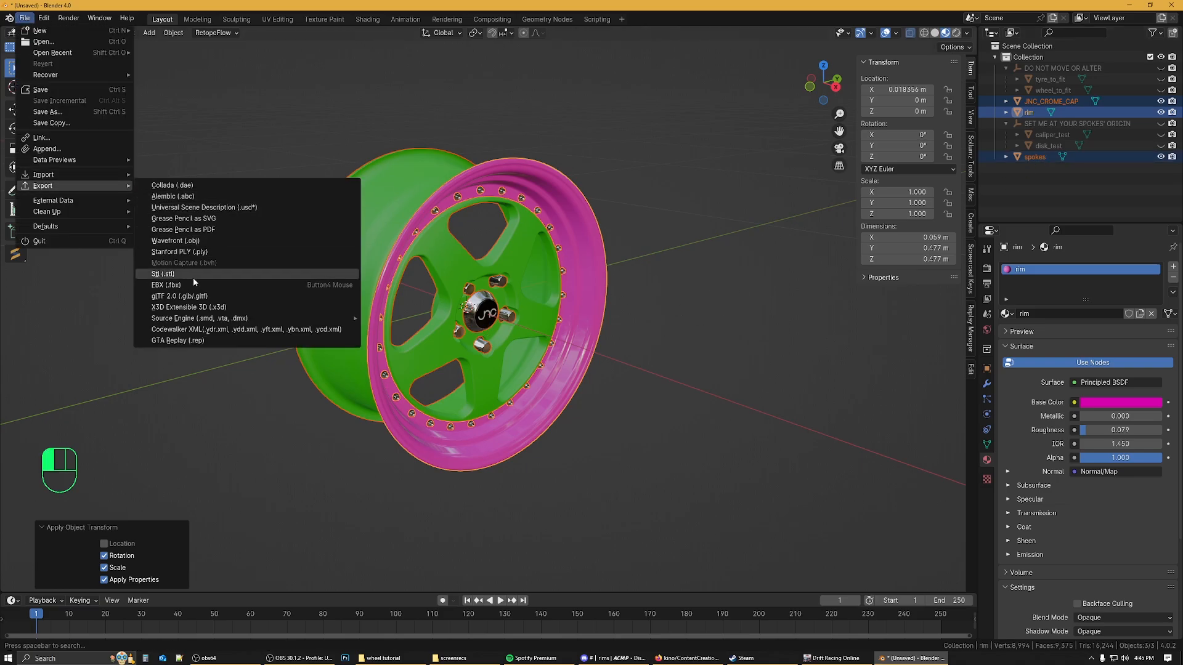
{"action": "left_click", "coordinate": [178, 285]}
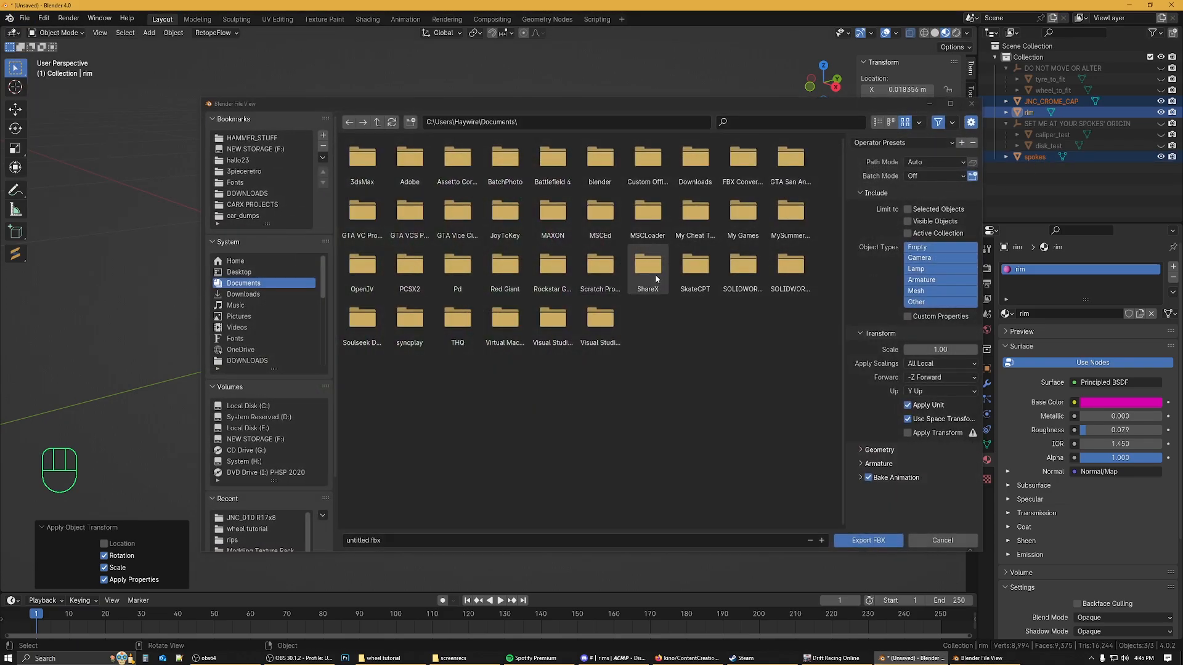
{"action": "left_click", "coordinate": [259, 208]}
{"action": "left_click", "coordinate": [413, 320]}
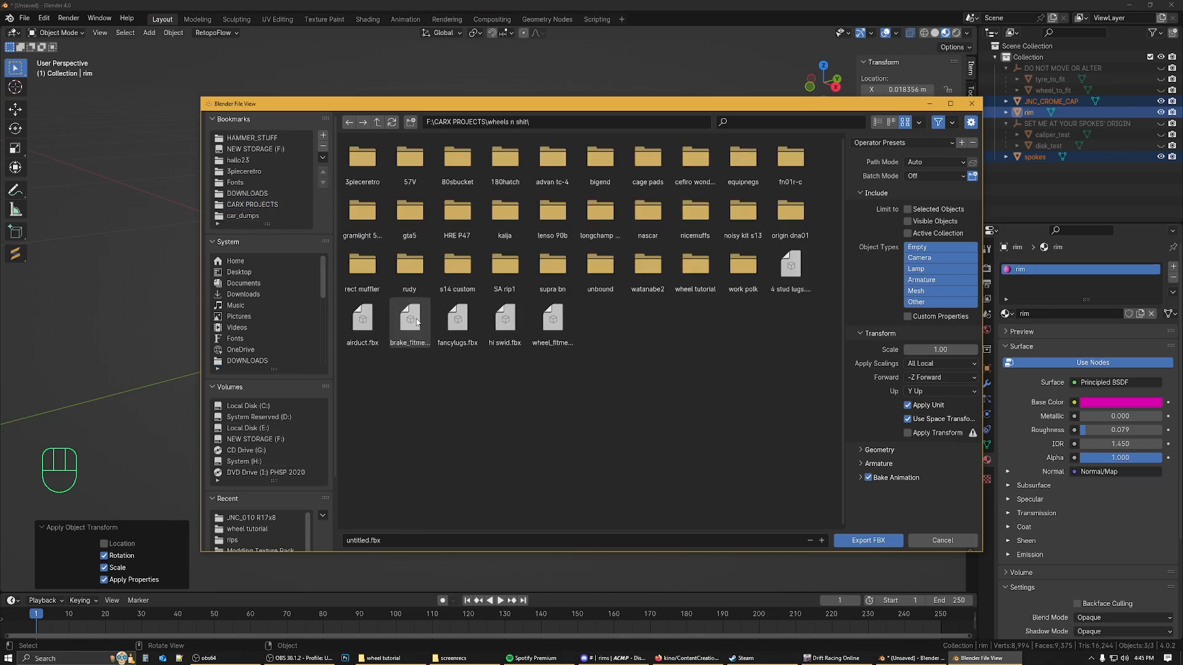
{"action": "left_click", "coordinate": [694, 270]}
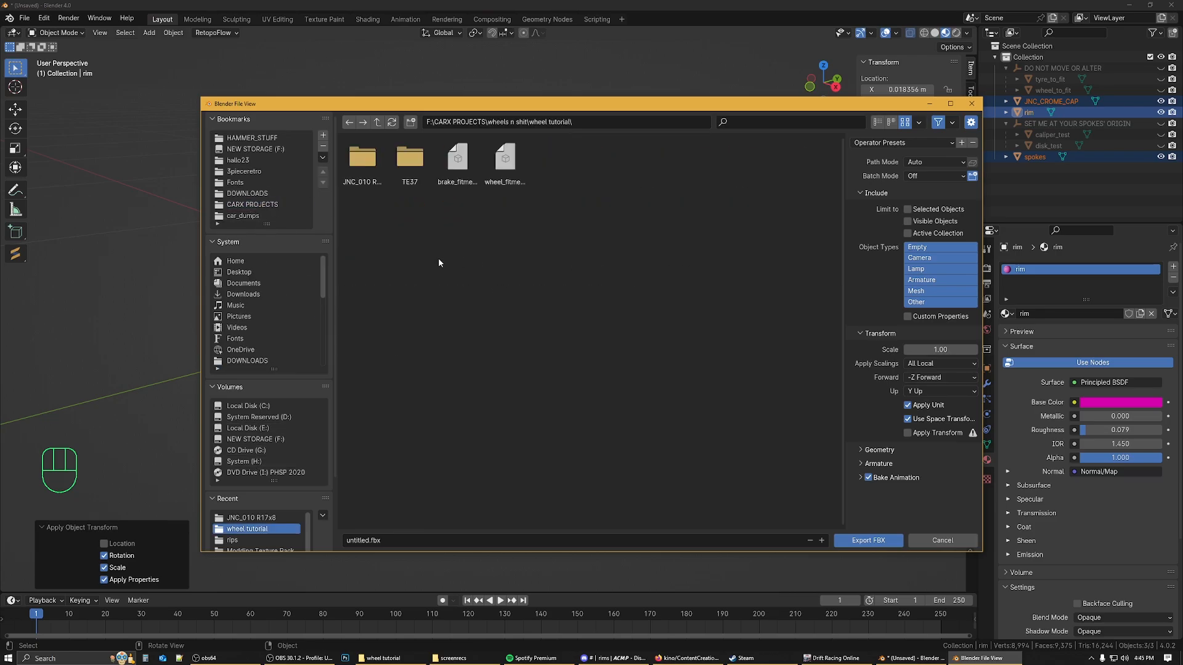
Step: Create a folder named export in the wheel tutorial folder and open it
{"action": "type", "text": "iexport"}
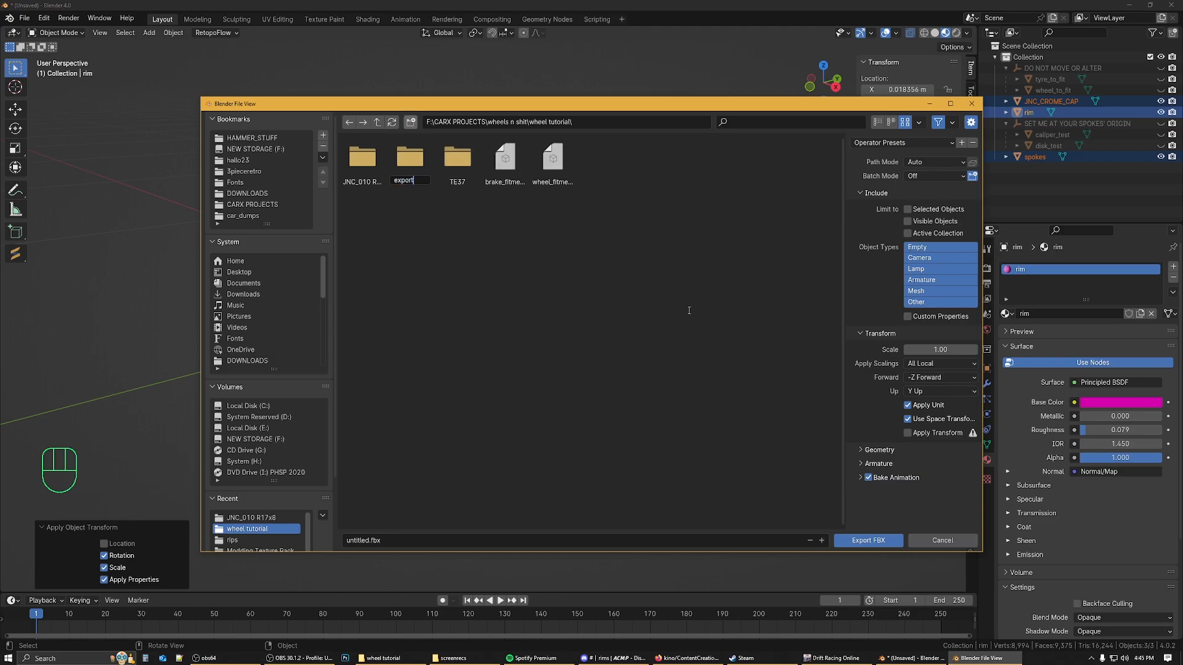
{"action": "key", "text": "Return"}
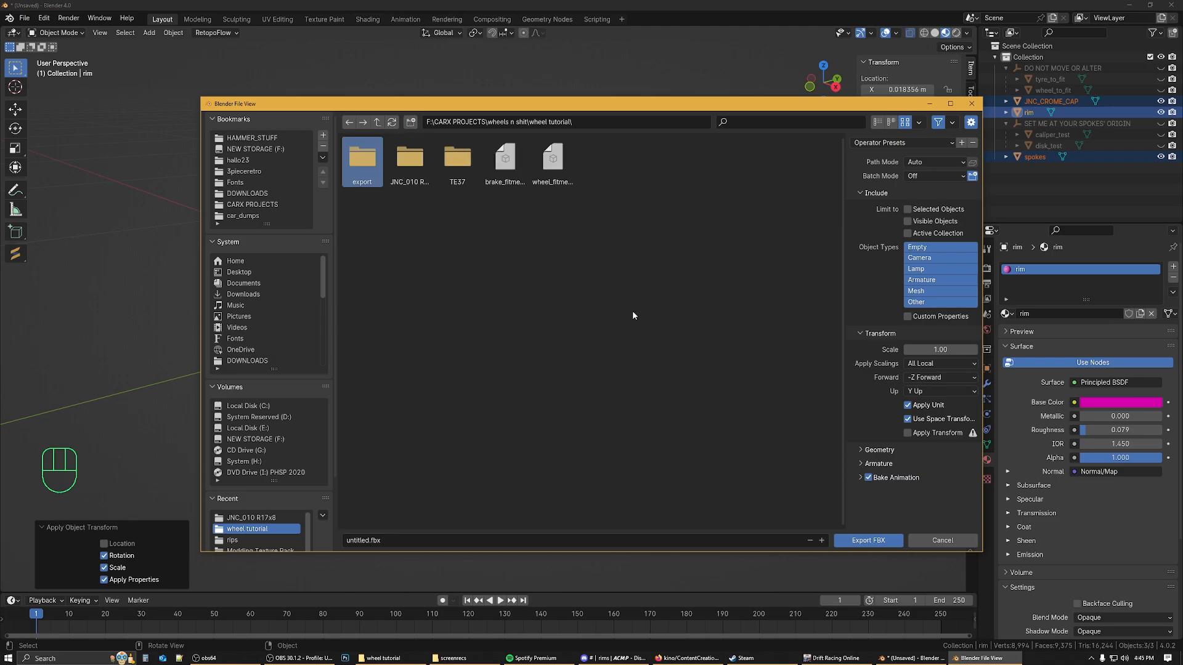
{"action": "double_click", "coordinate": [364, 167]}
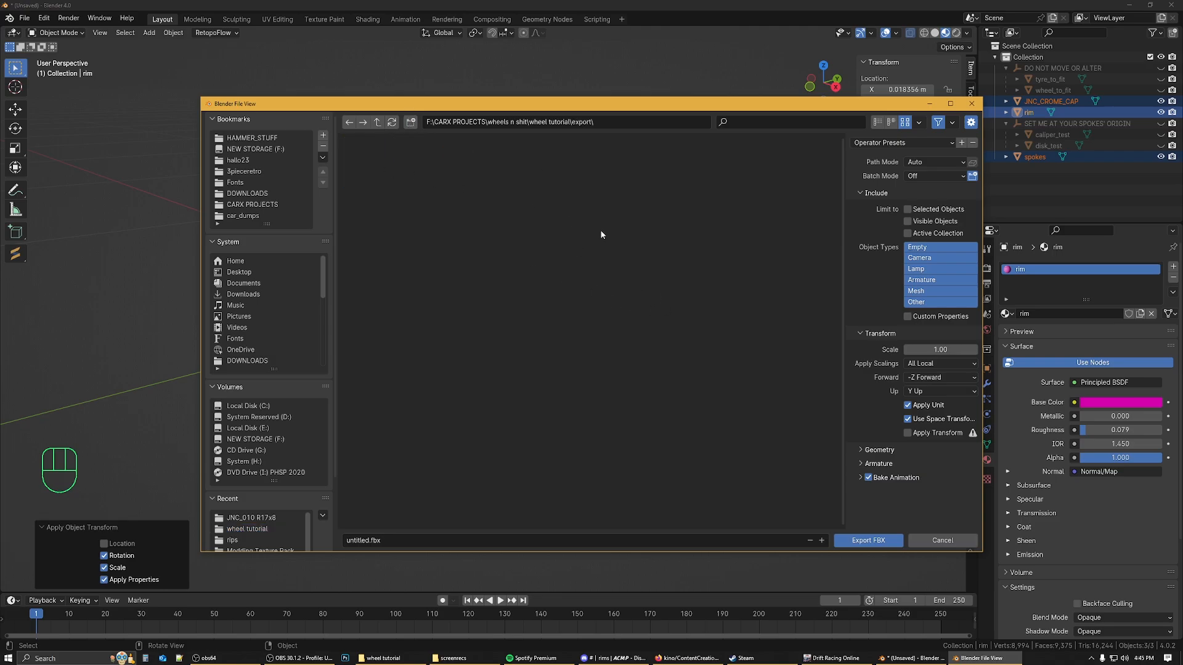
Step: Set the FBX export's path mode to Copy and limit it to selected objects
{"action": "left_click", "coordinate": [963, 161]}
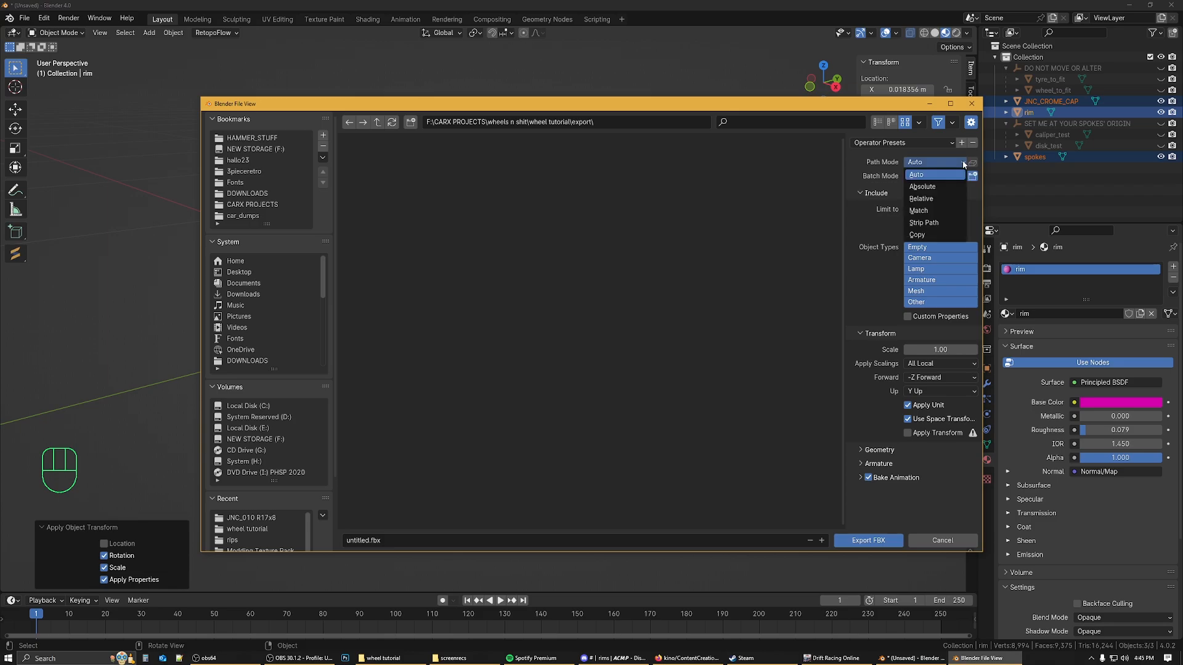
{"action": "left_click", "coordinate": [924, 235]}
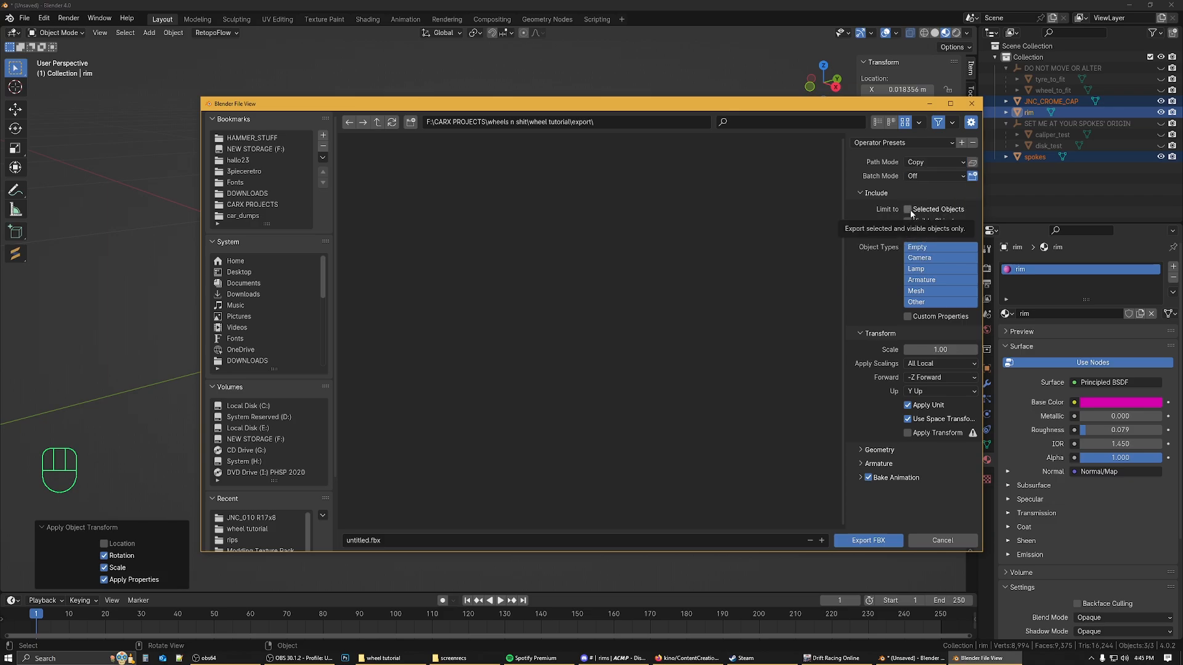
{"action": "left_click", "coordinate": [907, 209]}
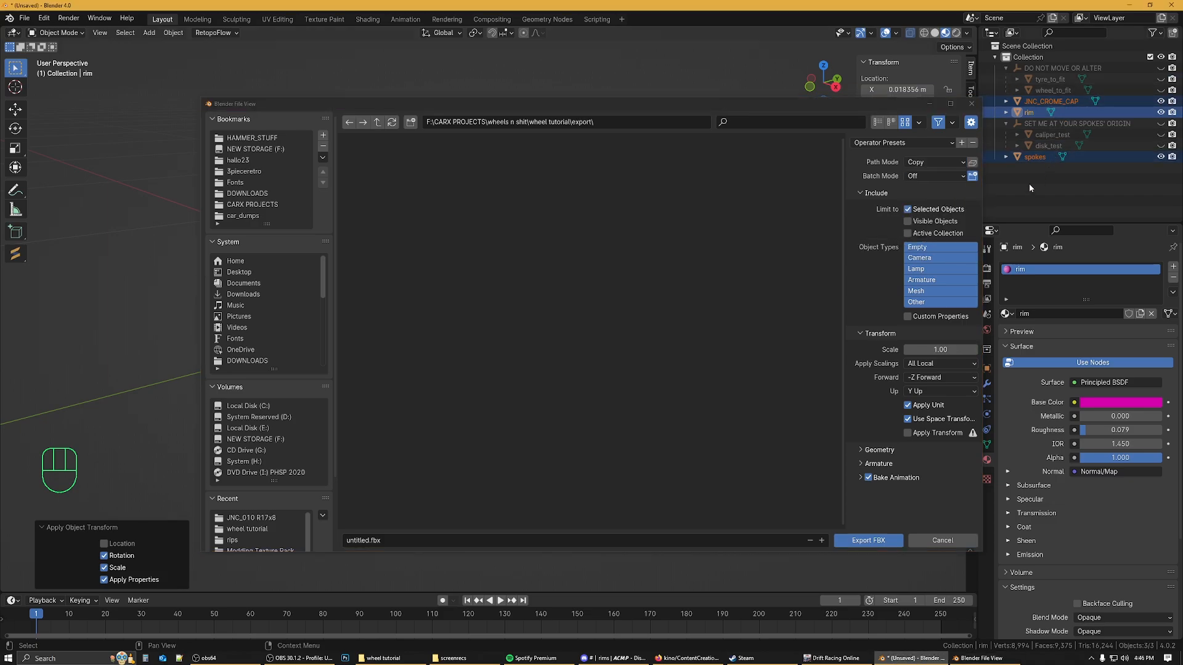
Step: Name the FBX file jnc and export it
{"action": "left_click", "coordinate": [438, 540]}
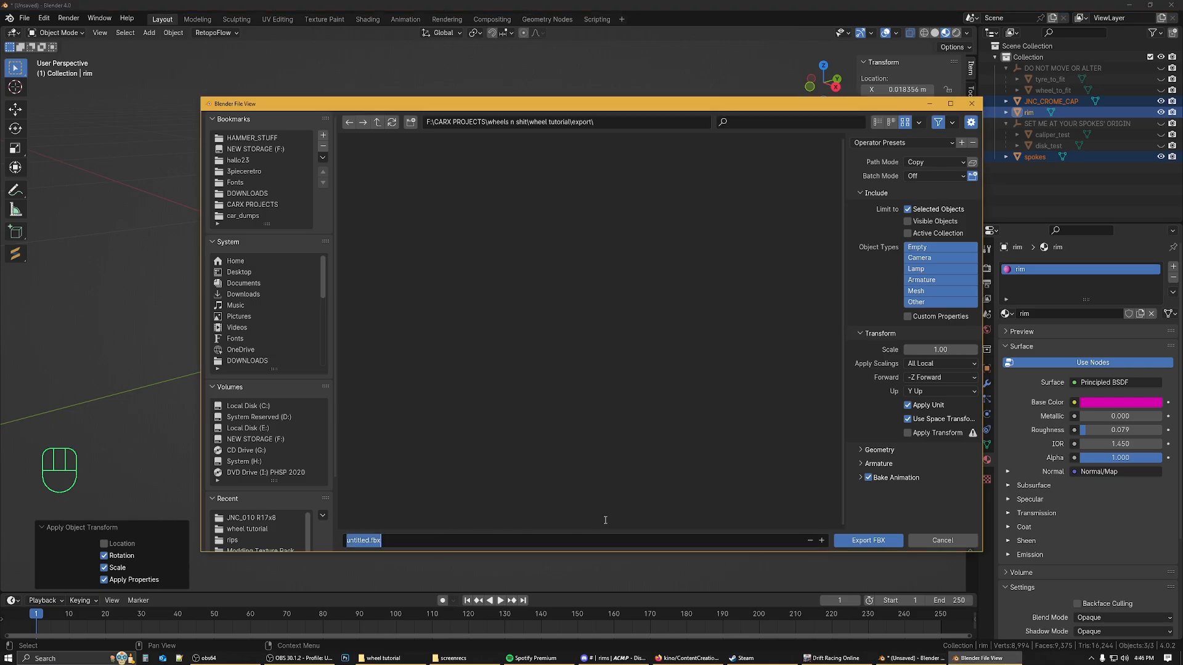
{"action": "key", "text": "Home"}
{"action": "key", "text": "ctrl+a"}
{"action": "type", "text": "jnc"}
{"action": "left_click", "coordinate": [865, 540]}
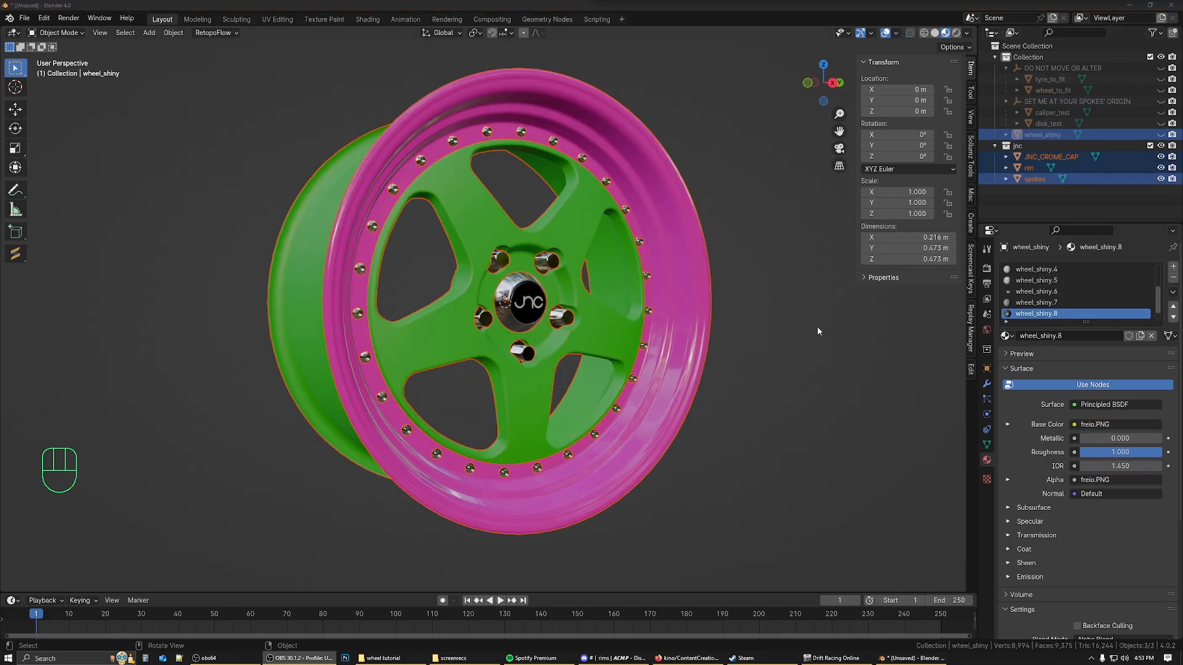
Step: Exclude the jnc collection from the view layer and unhide the wheel_shiny object
{"action": "middle_click_drag", "start_coordinate": [817, 326], "coordinate": [795, 297]}
{"action": "middle_click_drag", "start_coordinate": [572, 346], "coordinate": [789, 377]}
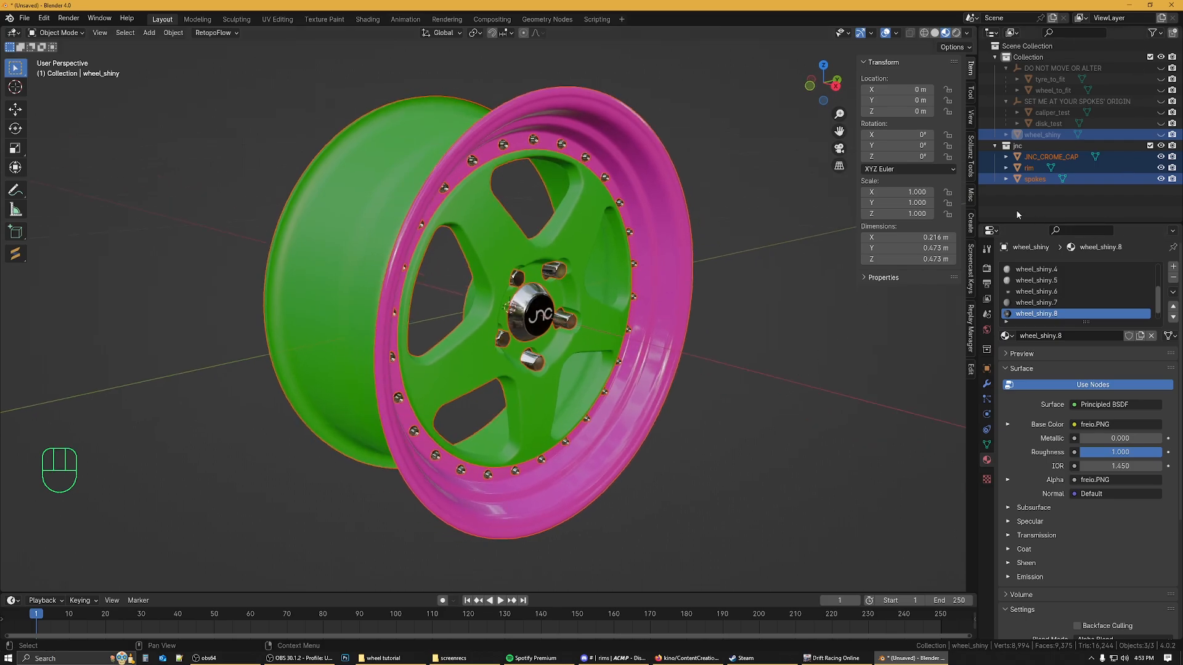
{"action": "left_click", "coordinate": [1150, 145]}
{"action": "left_click", "coordinate": [1161, 135]}
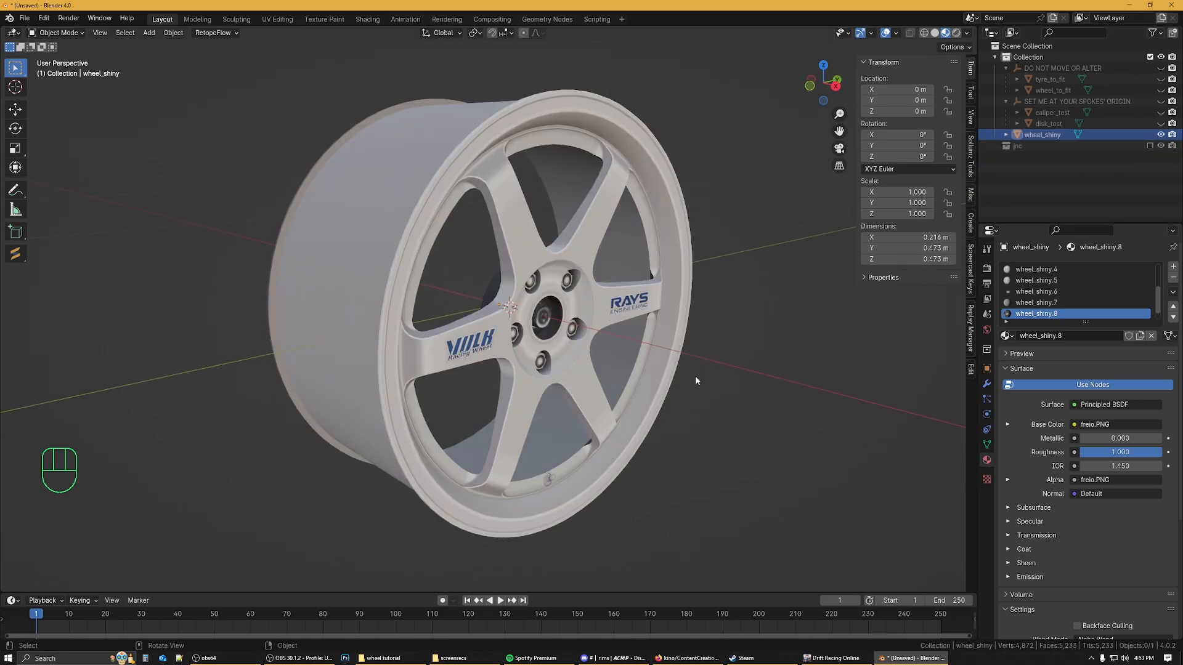
Step: Open wheel_shiny in Edit Mode and select the linked faces of the VOLK Racing Wheel decal
{"action": "middle_click_drag", "start_coordinate": [694, 375], "coordinate": [665, 331]}
{"action": "left_click", "coordinate": [667, 331]}
{"action": "key", "text": "Tab"}
{"action": "middle_click_drag", "start_coordinate": [755, 359], "coordinate": [789, 366]}
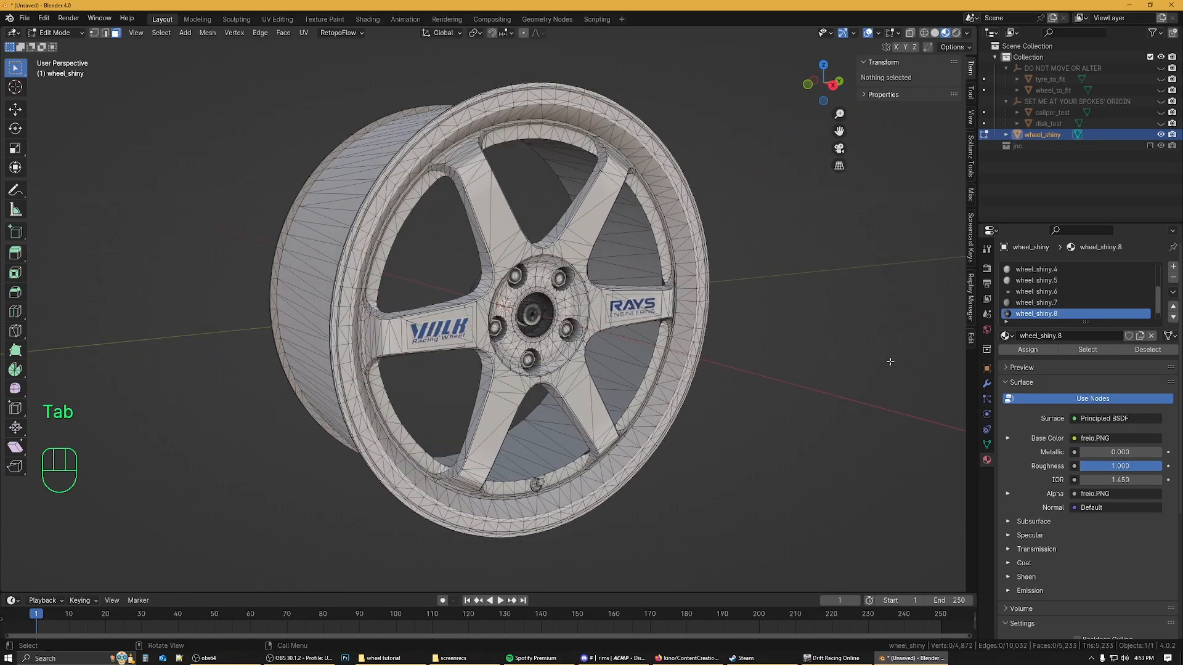
{"action": "scroll", "coordinate": [871, 362], "scroll_direction": "up", "scroll_amount": 5}
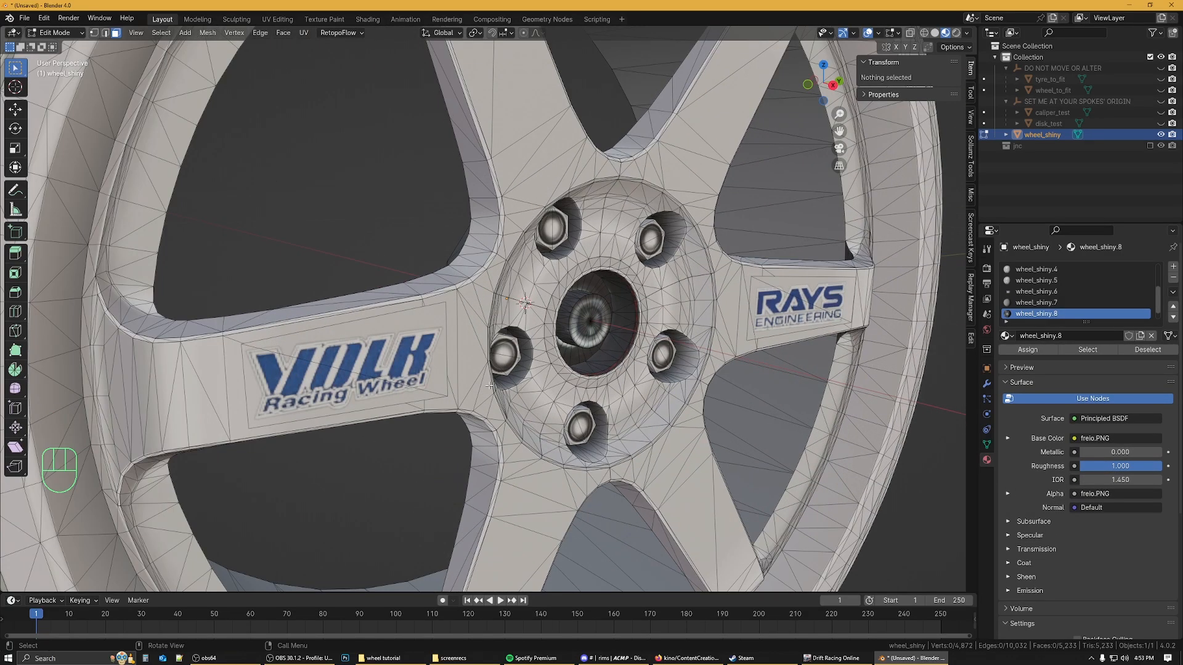
{"action": "key", "text": "l"}
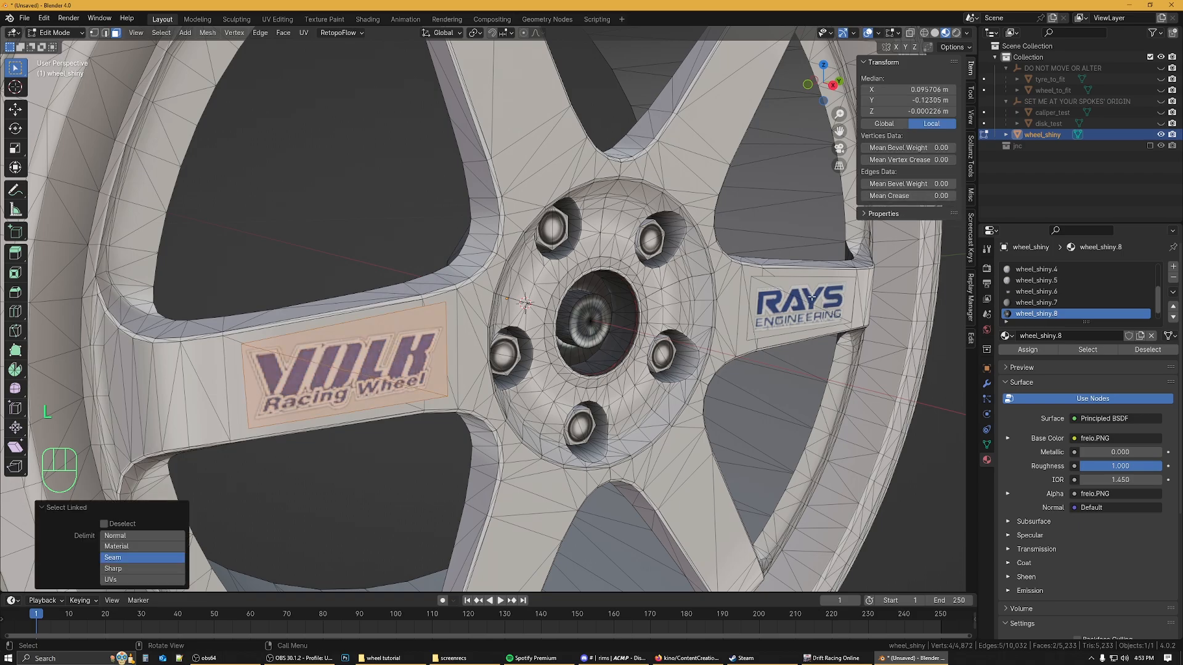
Step: Select the linked faces of the Volk and Rays decals and the center cap in the wheel mesh
{"action": "key", "text": "l"}
{"action": "middle_click_drag", "start_coordinate": [645, 326], "coordinate": [605, 313]}
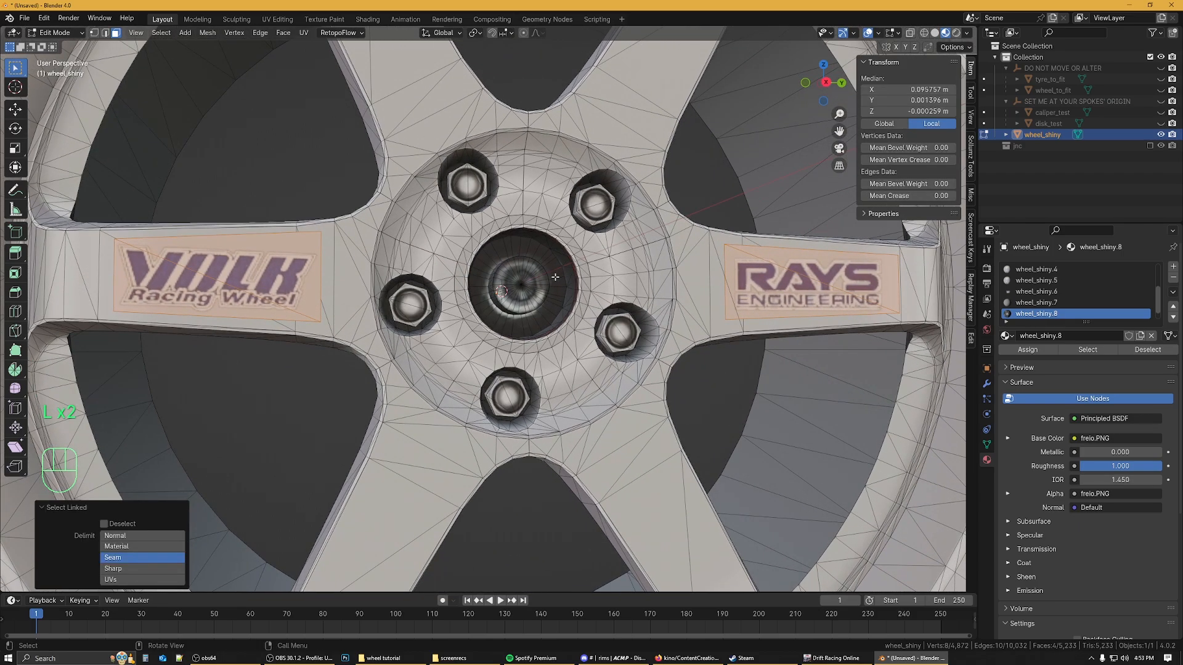
{"action": "key", "text": "l"}
{"action": "key", "text": "l"}
{"action": "middle_click_drag", "start_coordinate": [557, 277], "coordinate": [671, 293]}
{"action": "key", "text": "l"}
{"action": "key", "text": "l"}
Step: Add all linked faces of the valve stem at the rim's lower edge to the selection, including its rear part
{"action": "scroll", "coordinate": [713, 354], "scroll_direction": "up", "scroll_amount": 4}
{"action": "middle_click_drag", "start_coordinate": [713, 354], "coordinate": [568, 356], "text": "shift"}
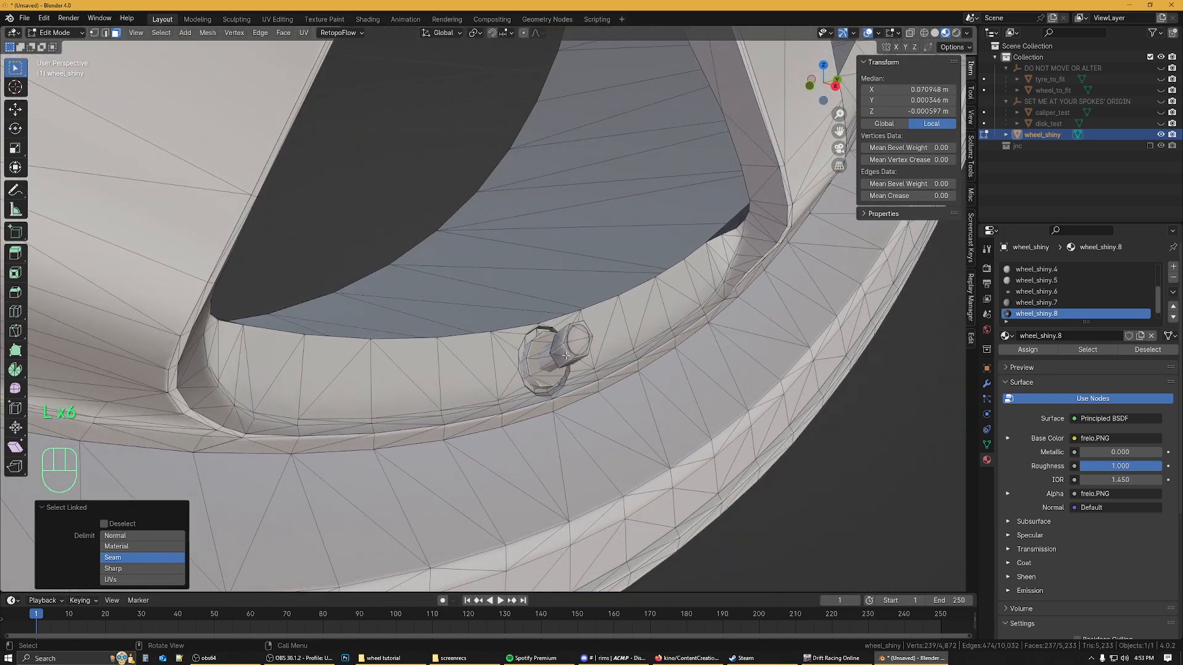
{"action": "key", "text": "l"}
{"action": "key", "text": "l"}
{"action": "key", "text": "l"}
{"action": "key", "text": "l"}
{"action": "key", "text": "l"}
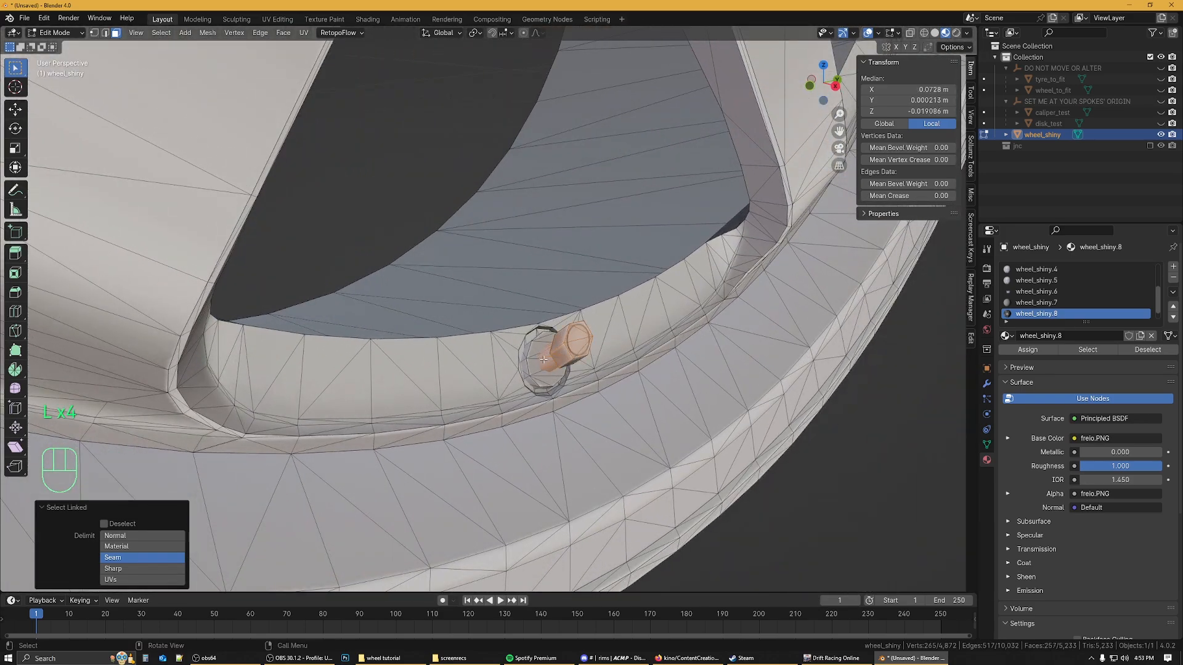
{"action": "middle_click_drag", "start_coordinate": [526, 354], "coordinate": [490, 346], "text": "shift"}
{"action": "key", "text": "l"}
{"action": "key", "text": "l"}
{"action": "key", "text": "l"}
{"action": "key", "text": "l"}
{"action": "key", "text": "l"}
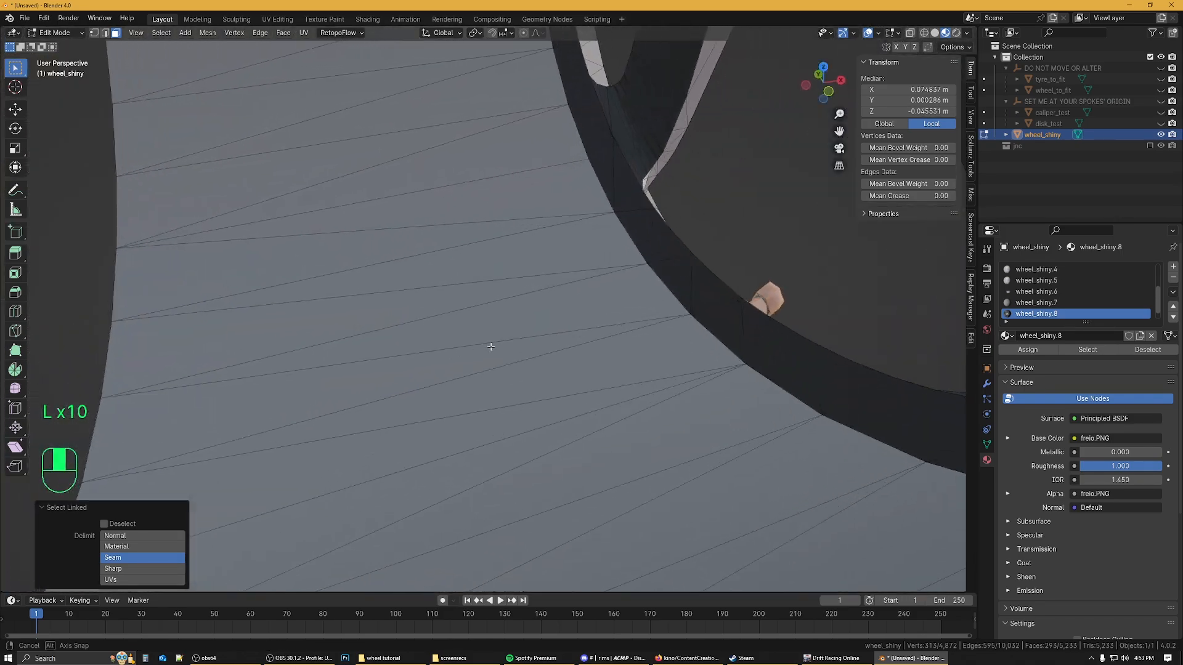
{"action": "key", "text": "l"}
{"action": "middle_click_drag", "start_coordinate": [806, 312], "coordinate": [686, 300]}
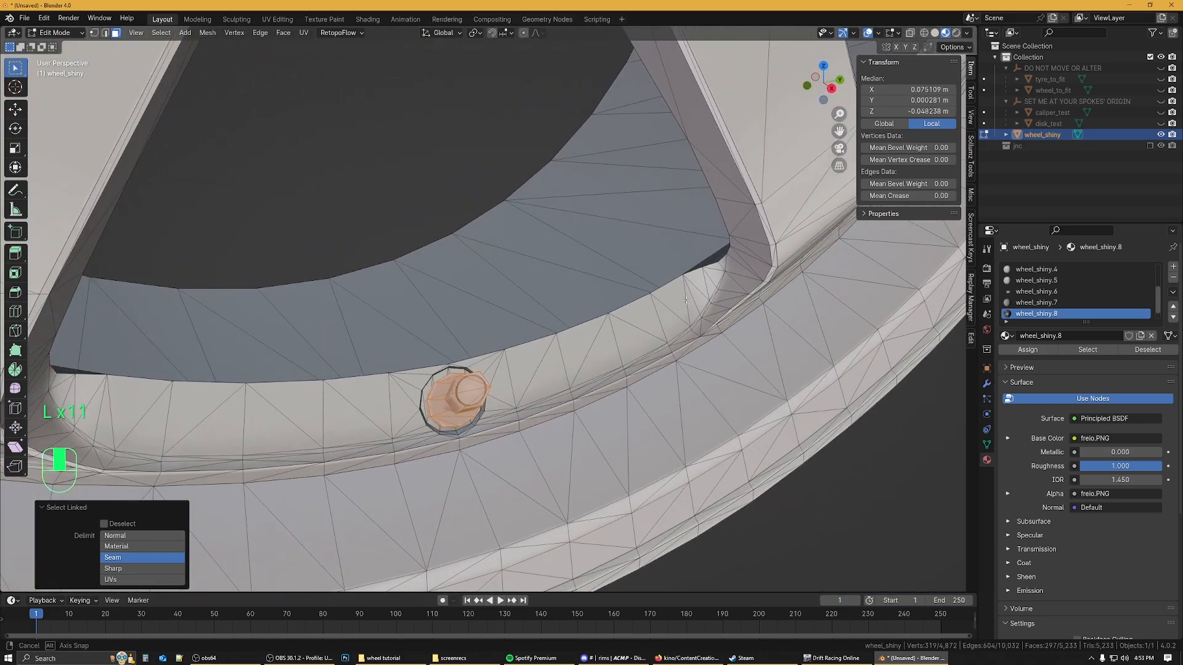
Step: Separate the selected decals, center cap and valve stem from the wheel into their own object and return to Object Mode
{"action": "scroll", "coordinate": [685, 300], "scroll_direction": "down", "scroll_amount": 6}
{"action": "middle_click_drag", "start_coordinate": [567, 191], "coordinate": [615, 369], "text": "shift"}
{"action": "middle_click_drag", "start_coordinate": [714, 388], "coordinate": [744, 333]}
{"action": "scroll", "coordinate": [743, 343], "scroll_direction": "down", "scroll_amount": 1}
{"action": "middle_click_drag", "start_coordinate": [771, 371], "coordinate": [753, 345]}
{"action": "middle_click_drag", "start_coordinate": [690, 297], "coordinate": [770, 409], "text": "shift"}
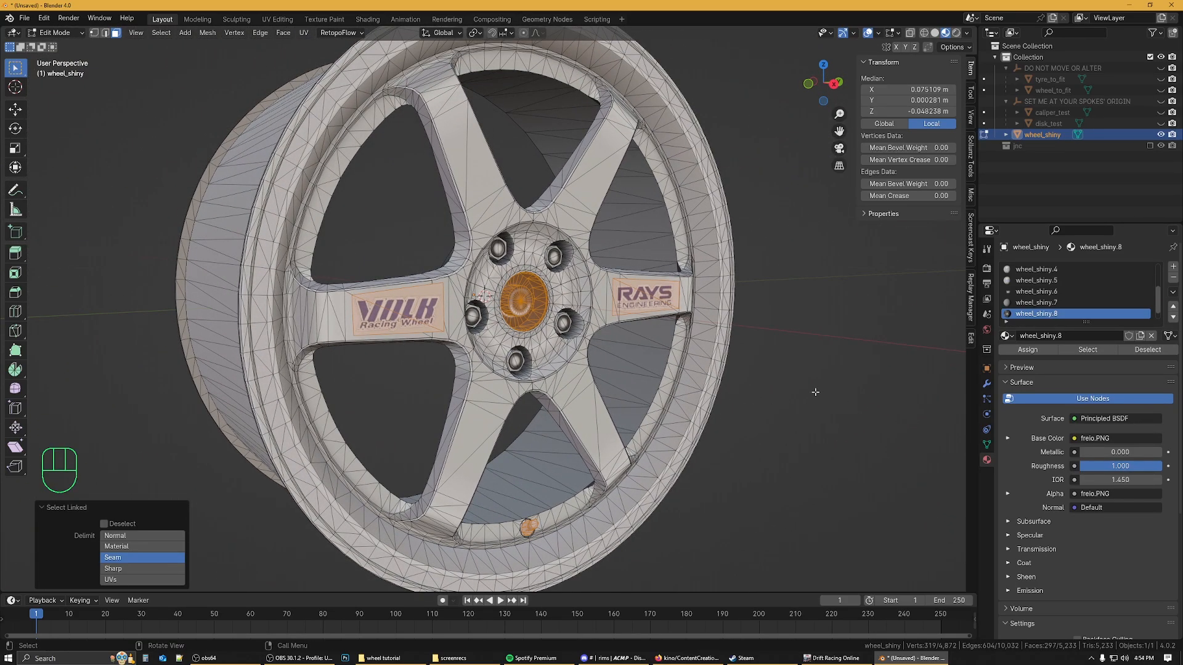
{"action": "key", "text": "p"}
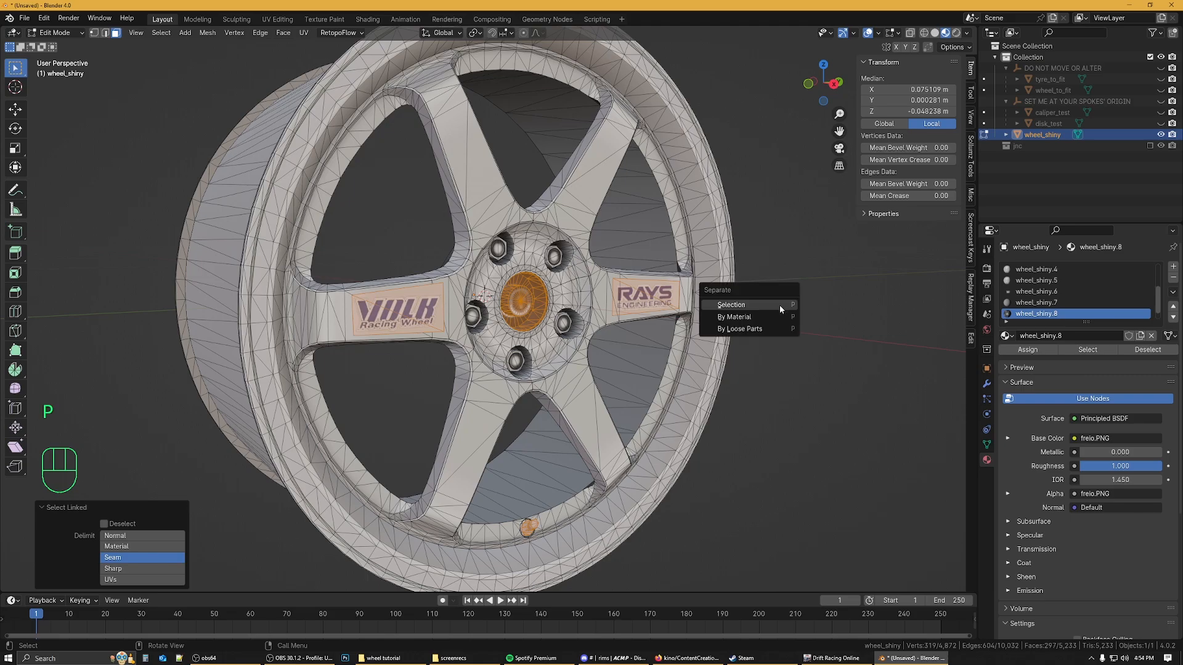
{"action": "left_click", "coordinate": [778, 305]}
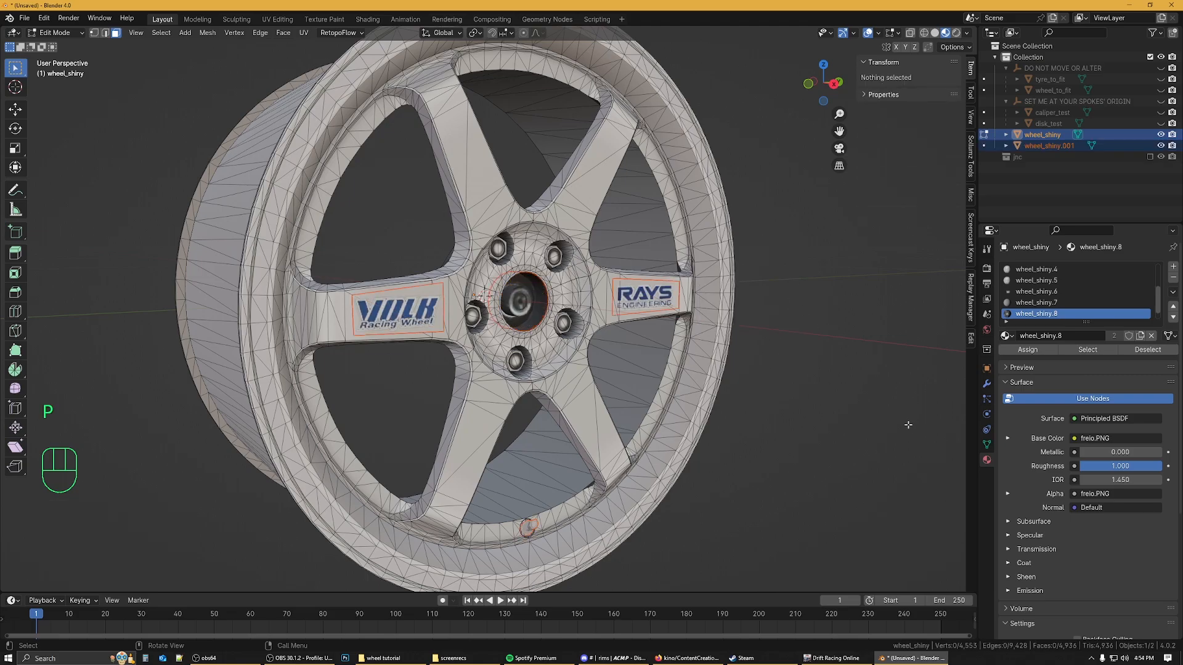
{"action": "key", "text": "Tab"}
Step: Separate the Volk and Rays decals from the detached parts object into an object of their own
{"action": "left_click", "coordinate": [649, 300]}
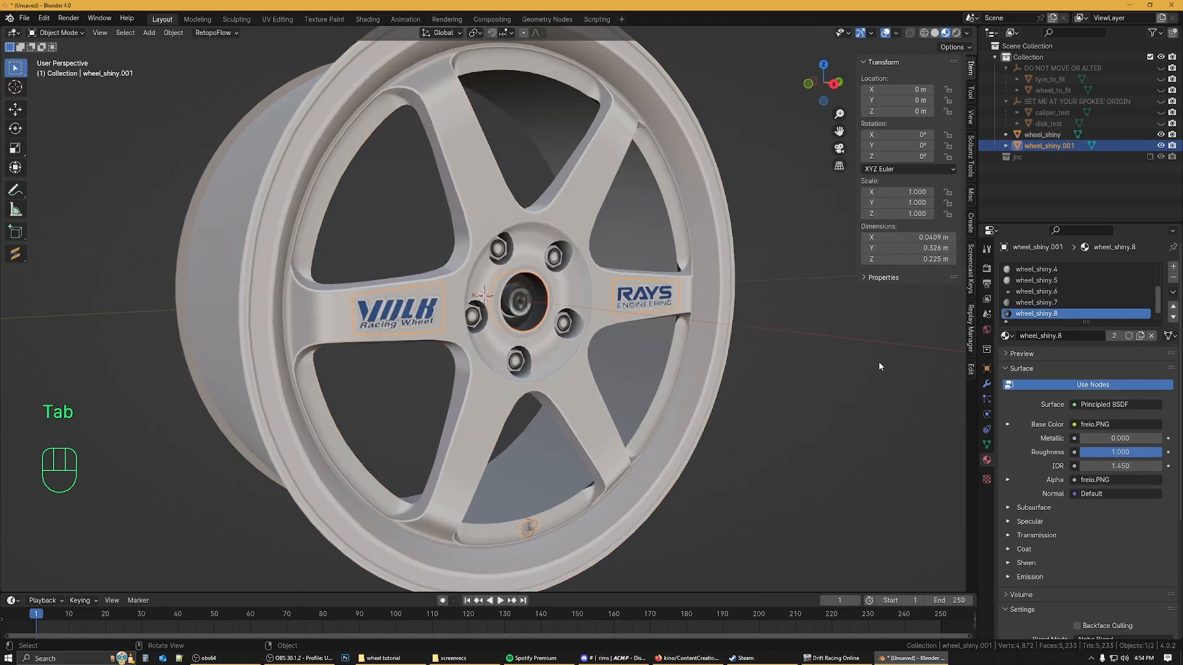
{"action": "key", "text": "Tab"}
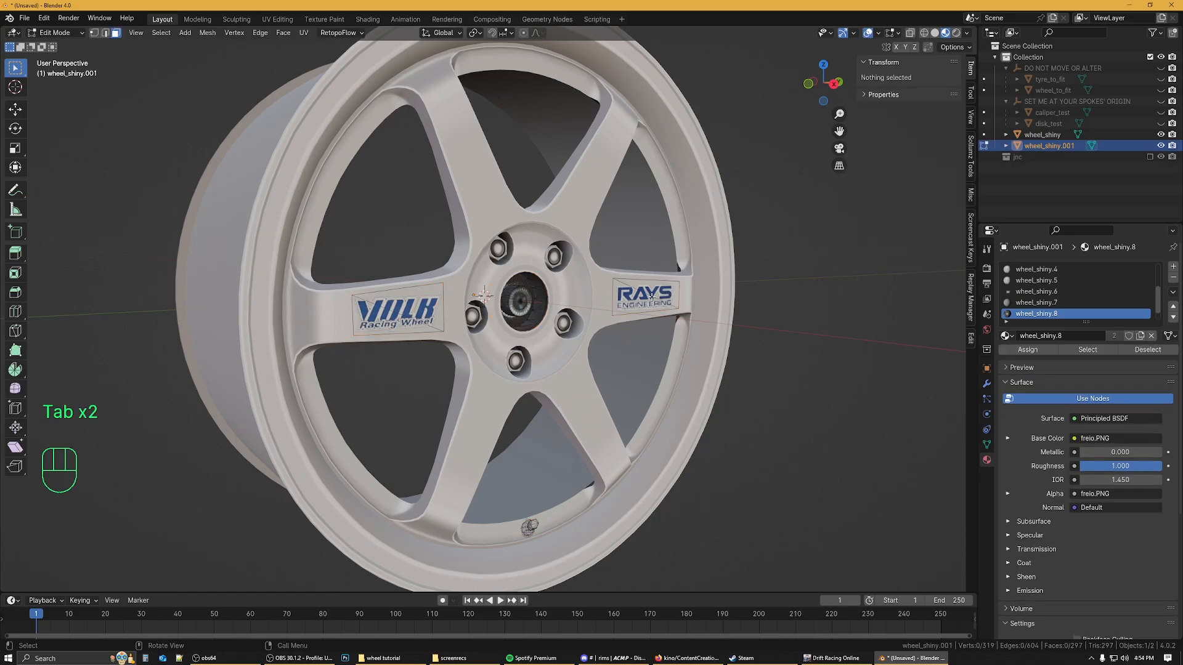
{"action": "key", "text": "l"}
{"action": "key", "text": "l"}
{"action": "key", "text": "p"}
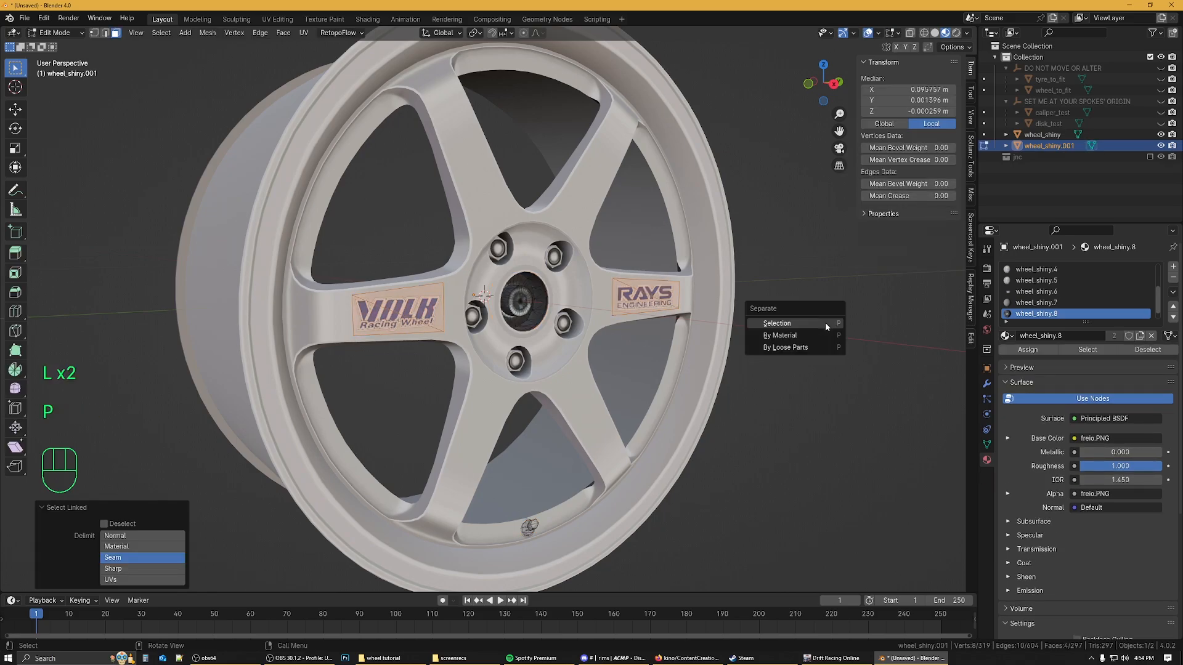
{"action": "left_click", "coordinate": [826, 325]}
{"action": "key", "text": "Tab"}
{"action": "left_click", "coordinate": [857, 324]}
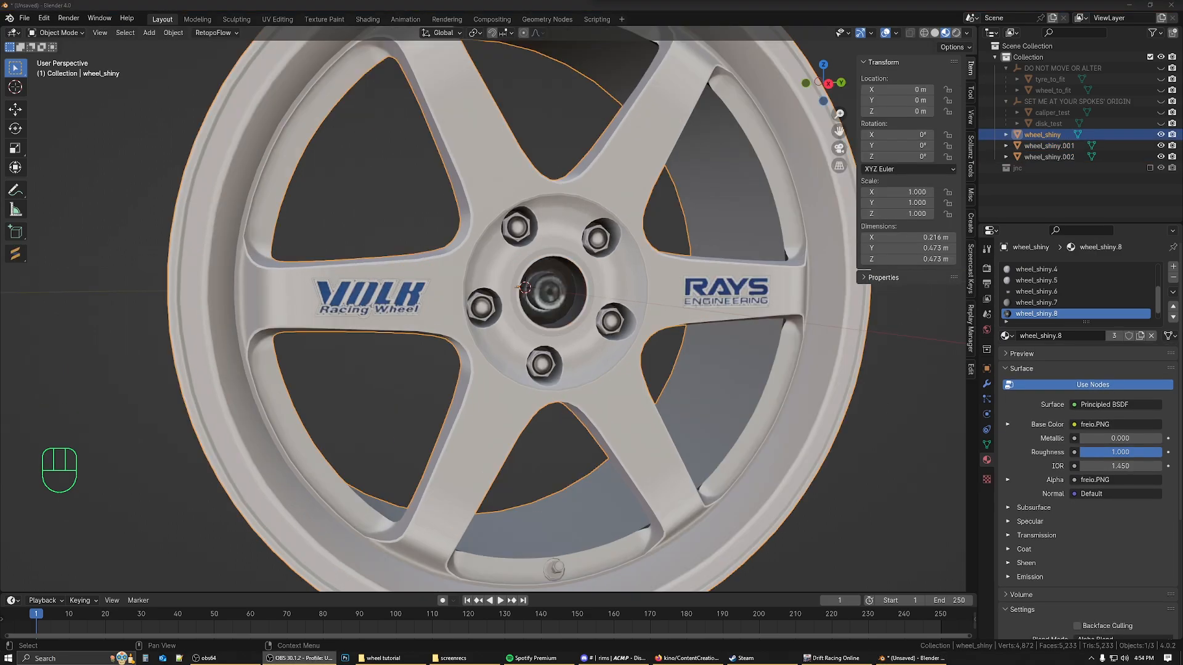
Step: Select the linked faces of all five lug nuts in the wheel mesh and separate them into their own object
{"action": "scroll", "coordinate": [659, 228], "scroll_direction": "up", "scroll_amount": 3}
{"action": "scroll", "coordinate": [731, 197], "scroll_direction": "down", "scroll_amount": 2}
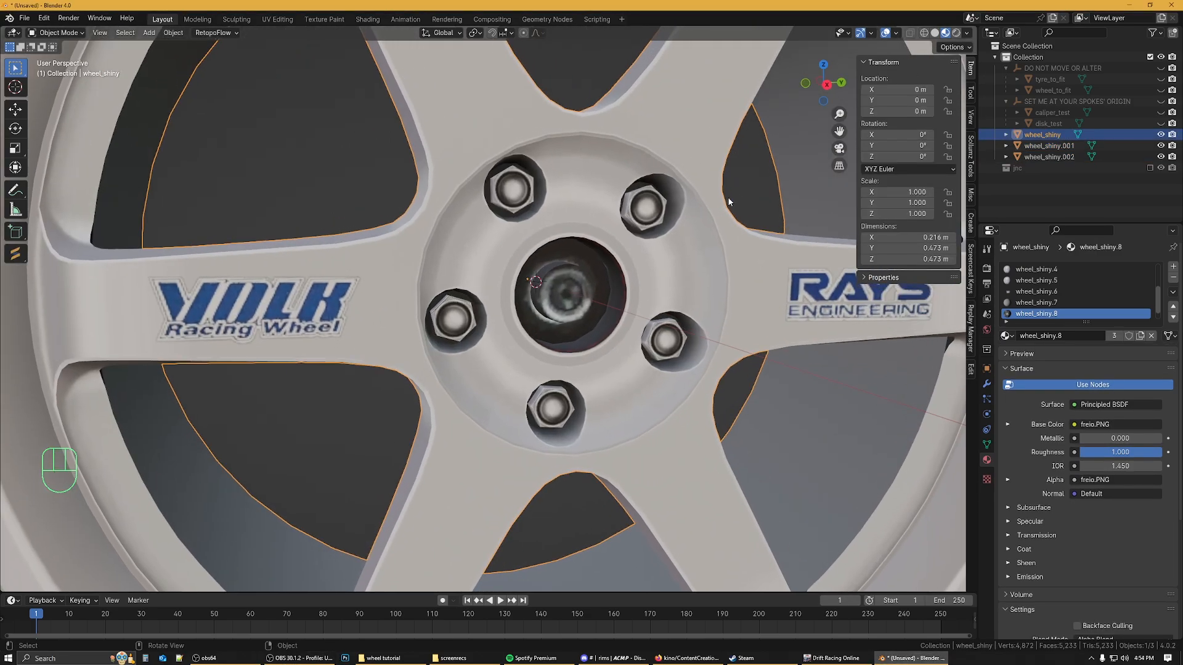
{"action": "key", "text": "Tab"}
{"action": "scroll", "coordinate": [584, 241], "scroll_direction": "up", "scroll_amount": 3}
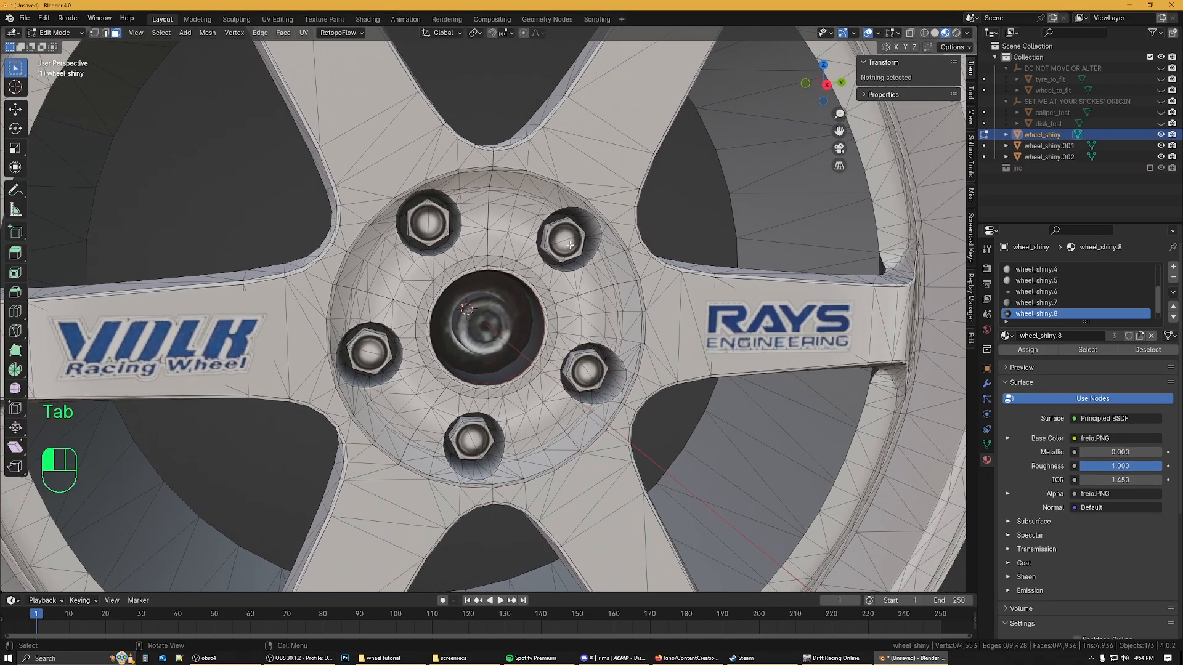
{"action": "key", "text": "l"}
{"action": "key", "text": "l"}
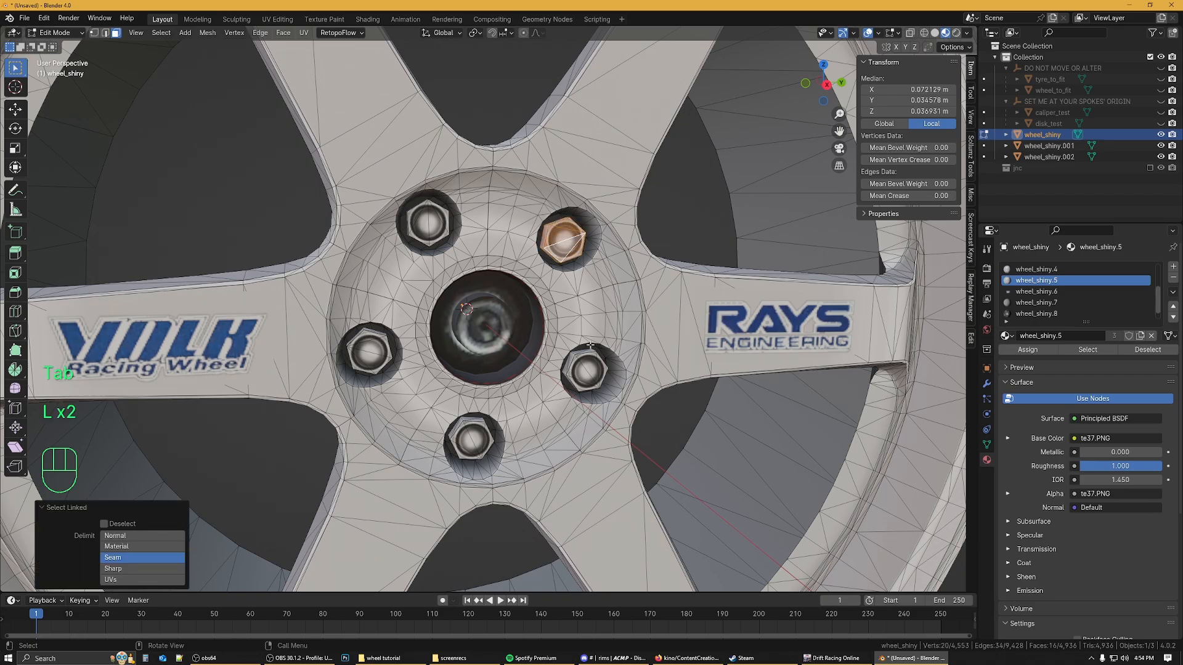
{"action": "key", "text": "l"}
{"action": "key", "text": "l"}
{"action": "key", "text": "l"}
{"action": "key", "text": "l"}
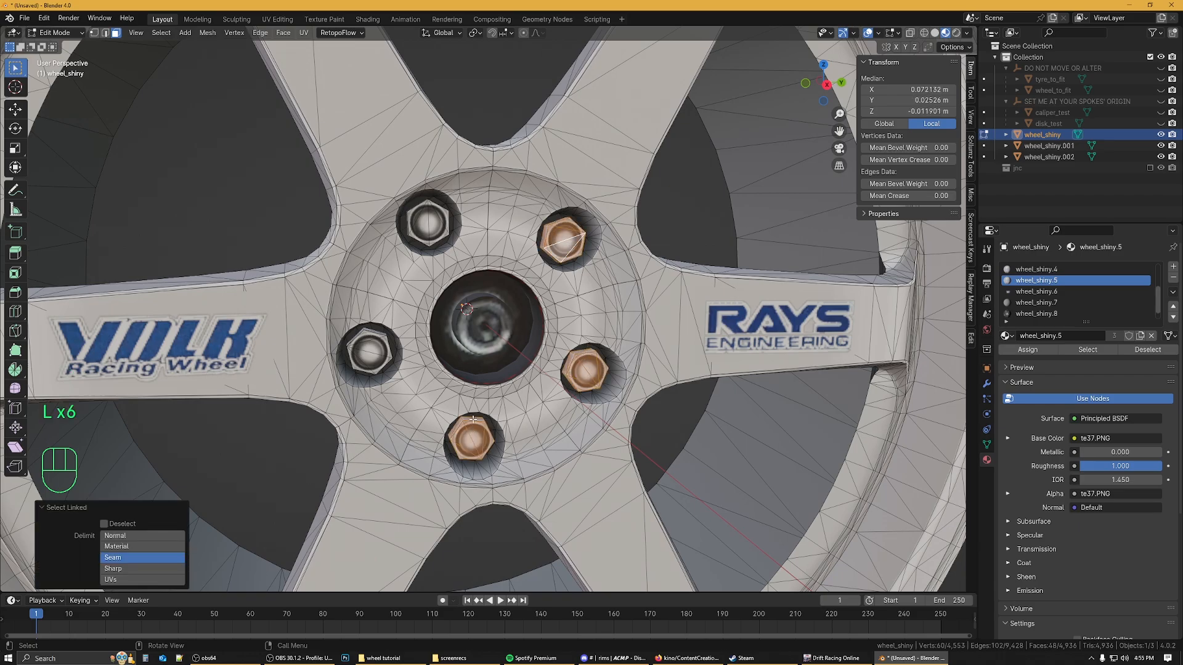
{"action": "key", "text": "l"}
{"action": "key", "text": "l"}
{"action": "key", "text": "l"}
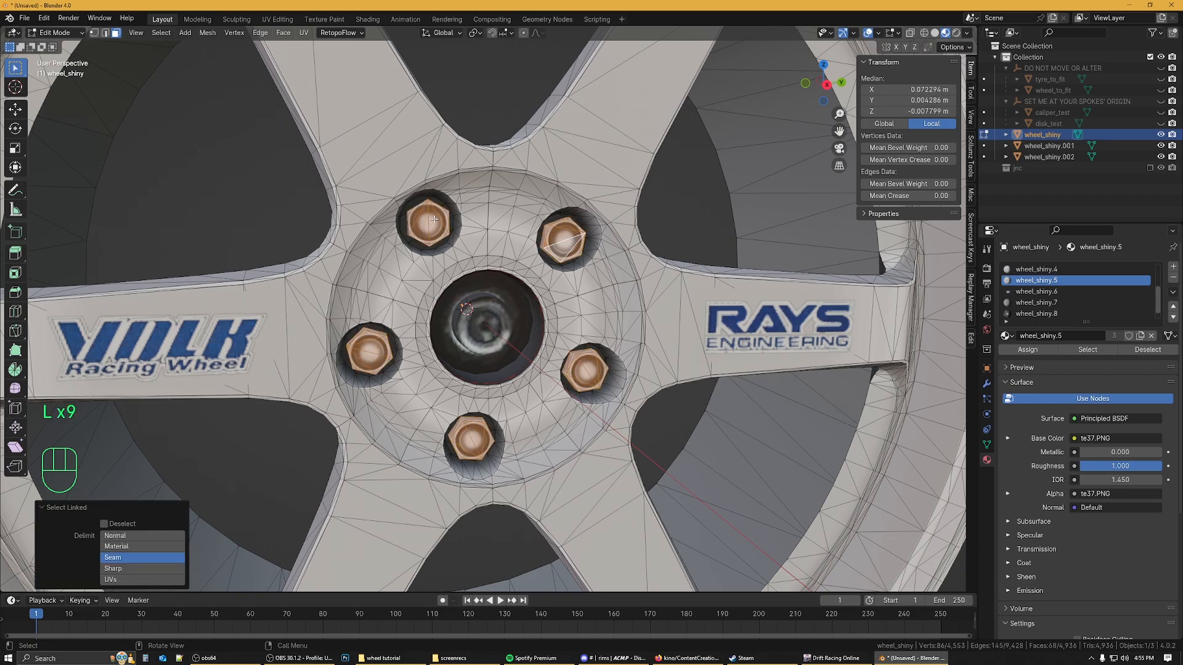
{"action": "middle_click_drag", "start_coordinate": [434, 217], "coordinate": [468, 236]}
{"action": "key", "text": "l"}
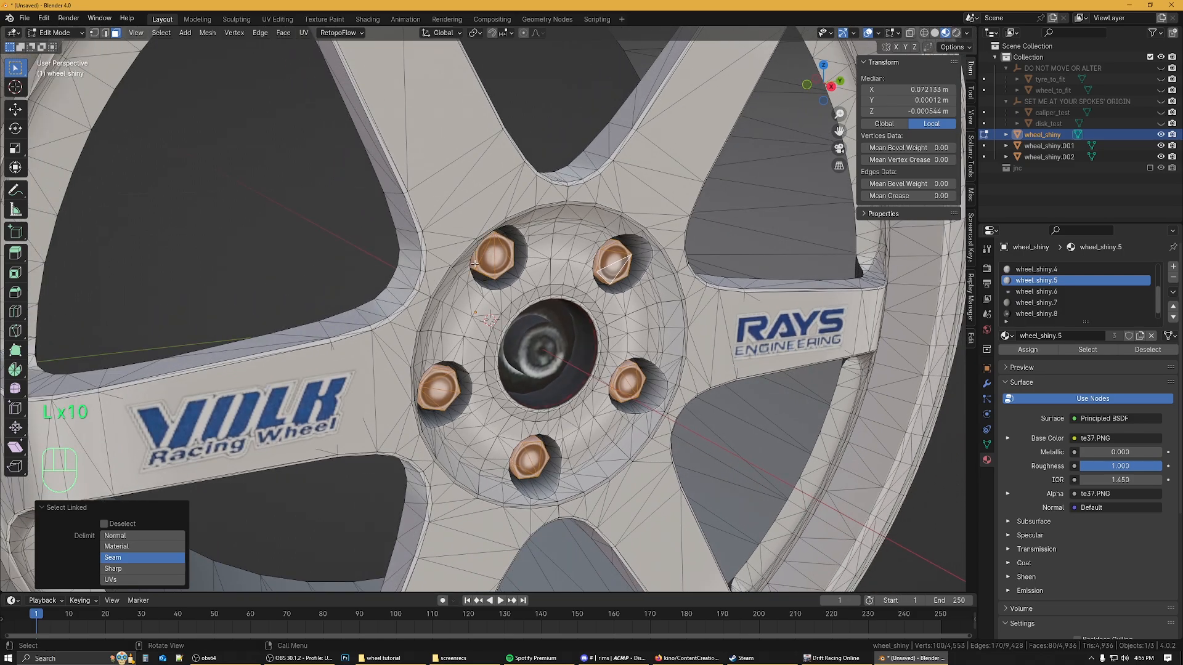
{"action": "key", "text": "p"}
{"action": "left_click", "coordinate": [668, 319]}
{"action": "key", "text": "Tab"}
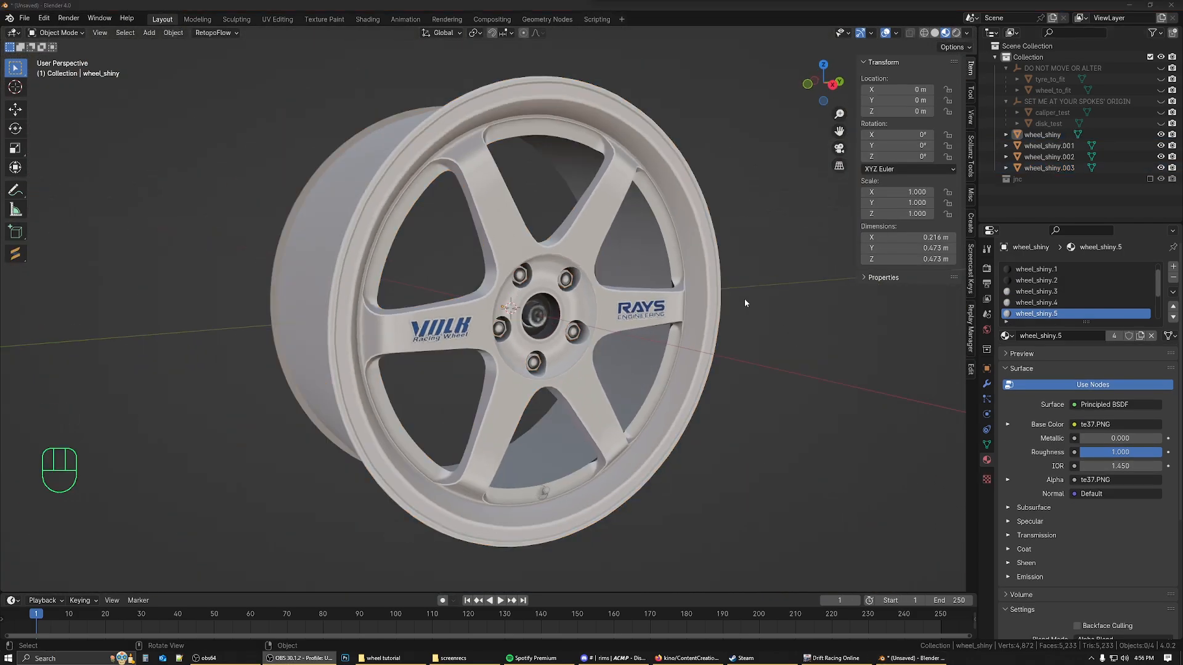
{"action": "left_click", "coordinate": [676, 180]}
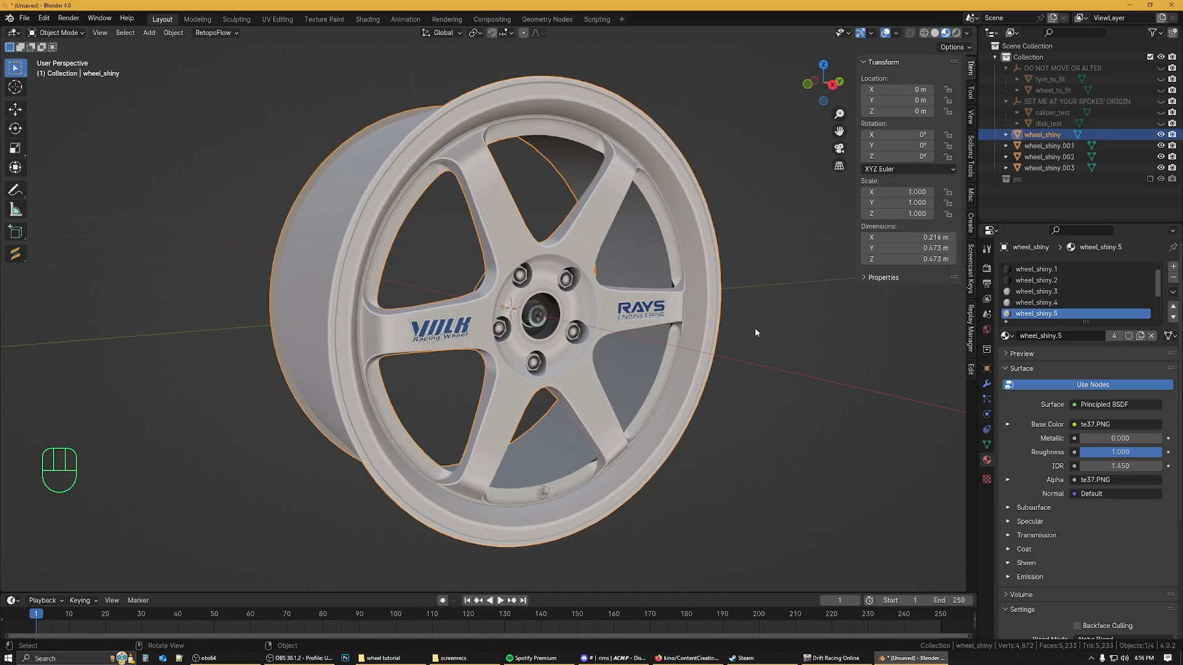
{"action": "middle_click_drag", "start_coordinate": [755, 327], "coordinate": [760, 327]}
{"action": "key", "text": "g"}
{"action": "key", "text": "x"}
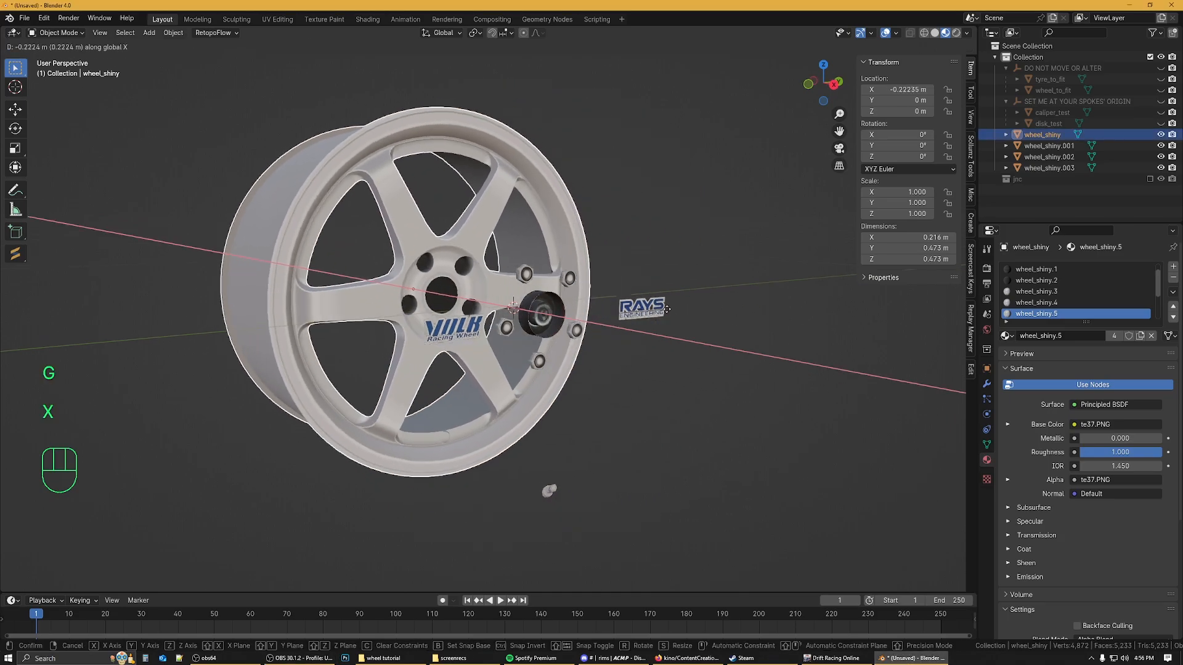
{"action": "right_click", "coordinate": [666, 309]}
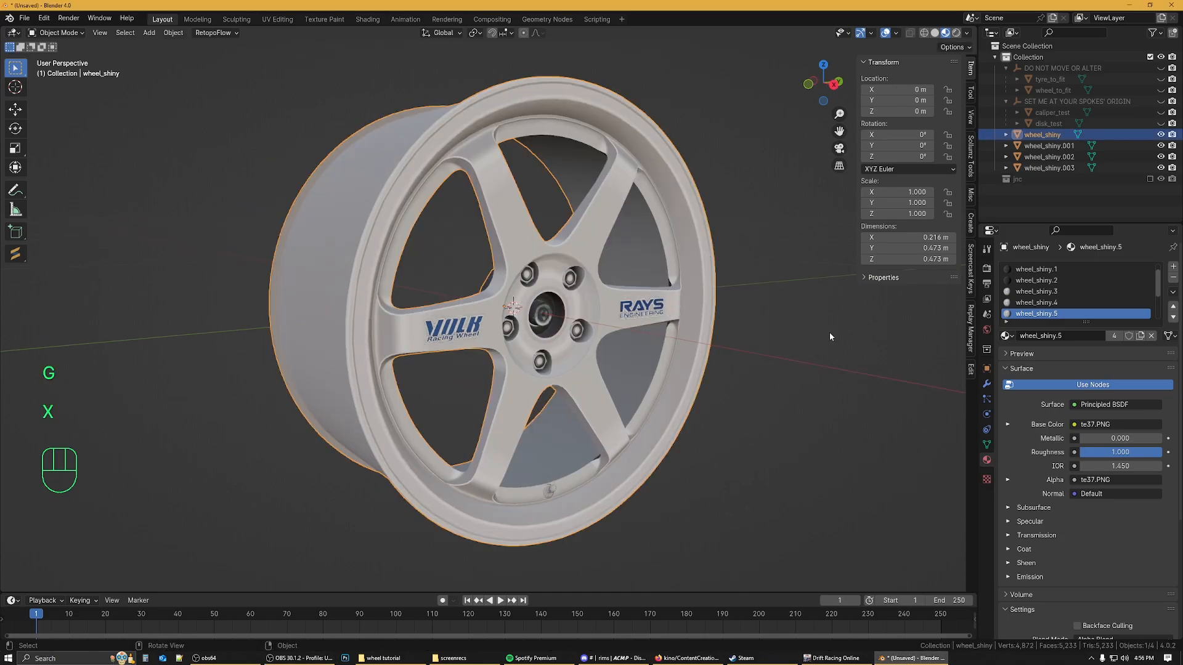
Step: Rename the main wheel object as rim
{"action": "double_click", "coordinate": [1041, 135]}
{"action": "type", "text": "r"}
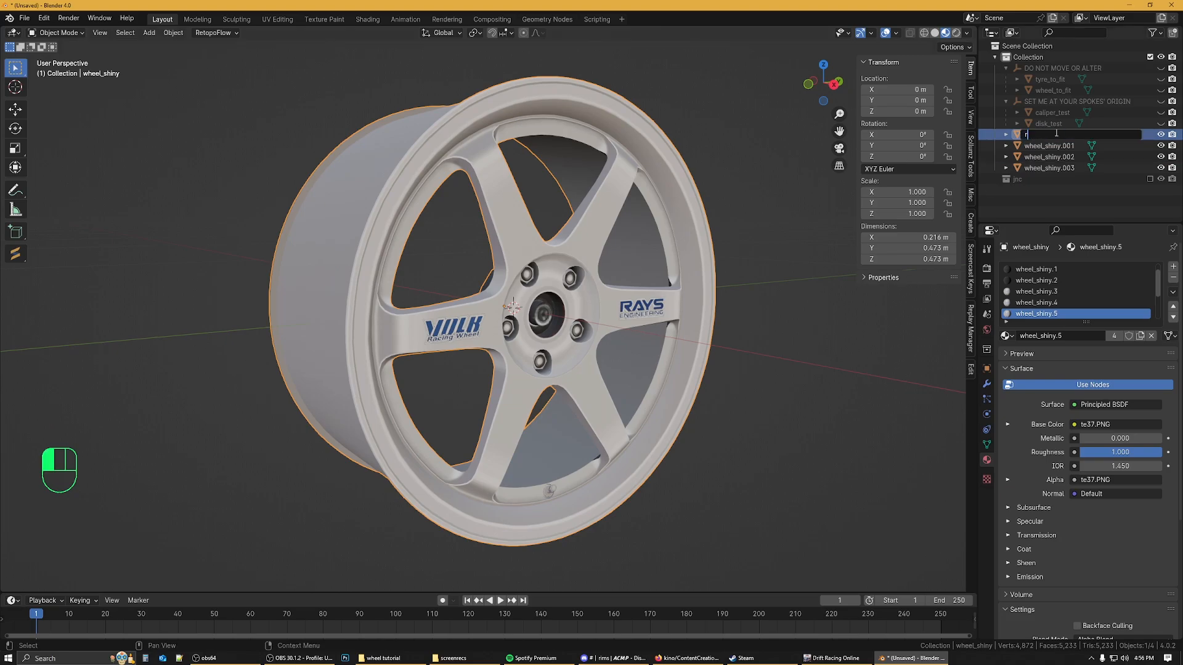
{"action": "type", "text": "im"}
{"action": "key", "text": "Return"}
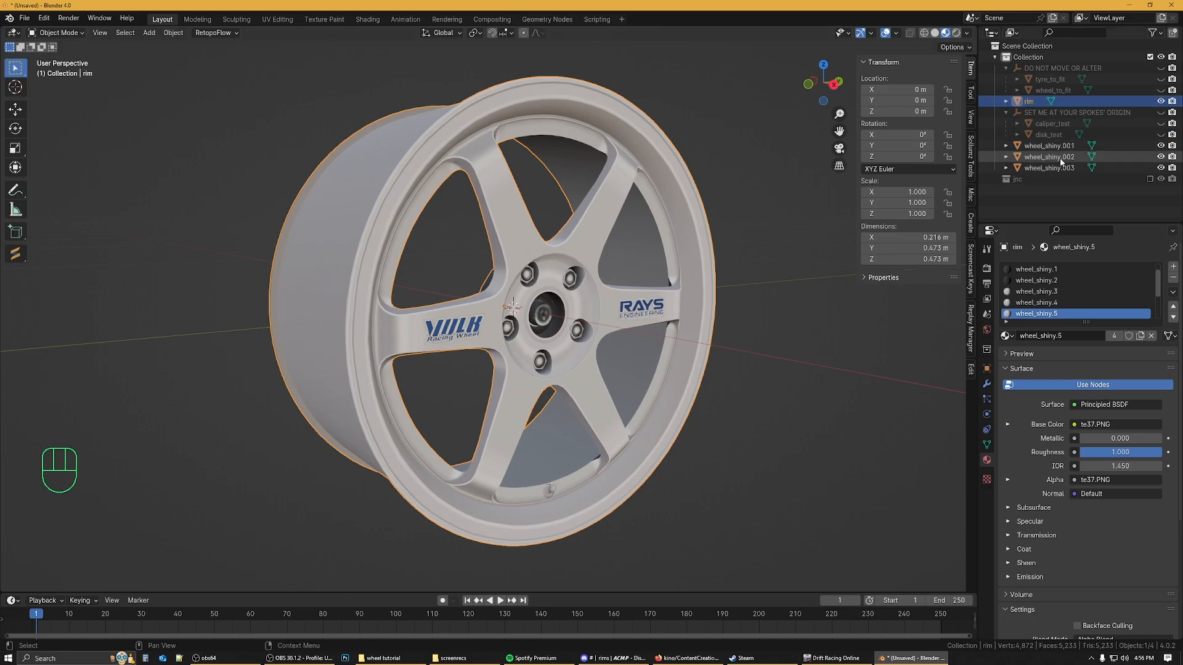
Step: Remove every material slot from the rim object except wheel_shiny.0
{"action": "left_click", "coordinate": [1050, 271]}
{"action": "left_click", "coordinate": [1174, 281]}
{"action": "left_click", "coordinate": [1174, 281]}
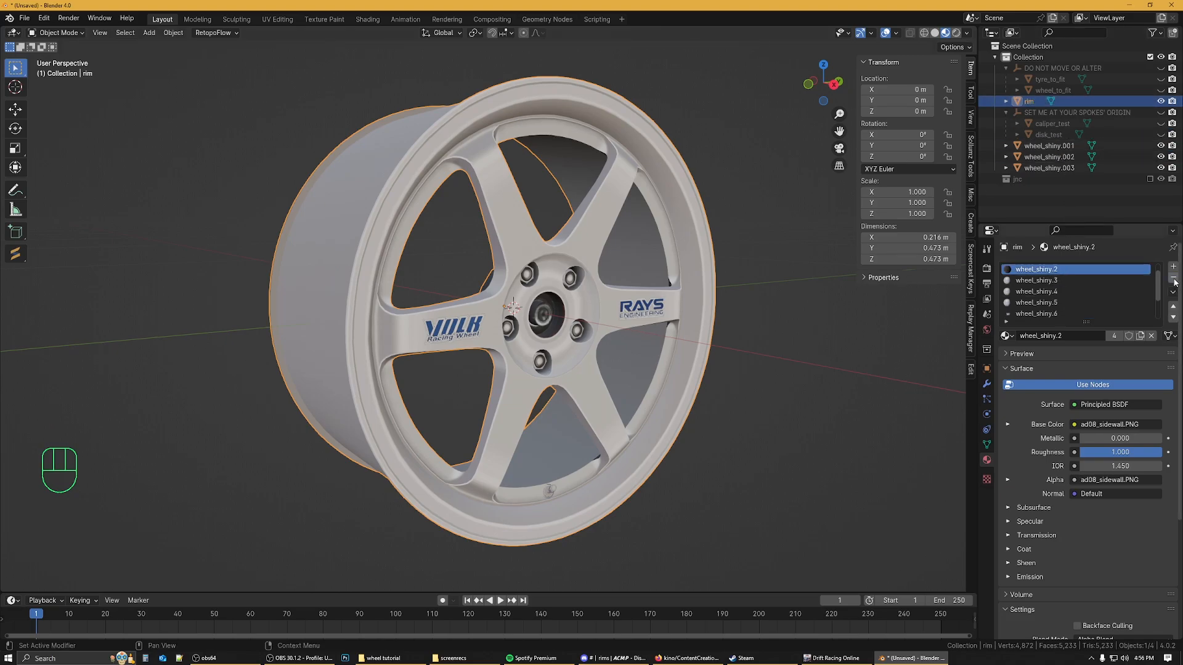
{"action": "left_click", "coordinate": [1174, 281]}
{"action": "left_click", "coordinate": [1175, 281]}
{"action": "left_click", "coordinate": [1174, 281]}
{"action": "left_click", "coordinate": [1174, 281]}
{"action": "left_click", "coordinate": [1175, 281]}
{"action": "left_click", "coordinate": [1174, 281]}
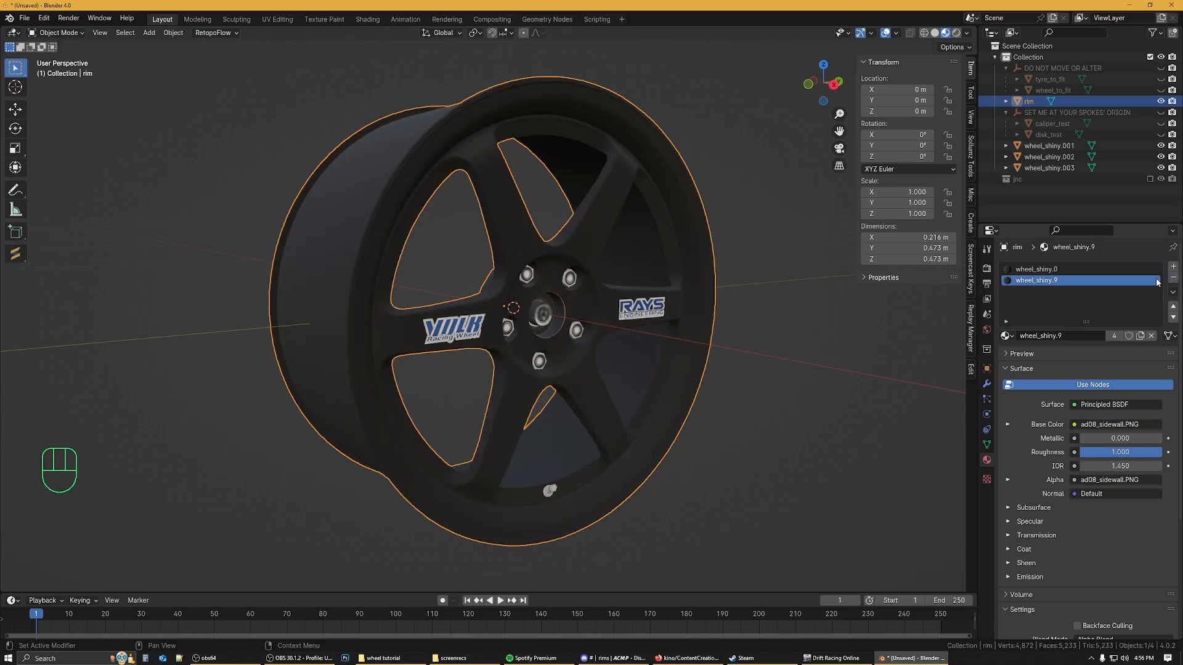
{"action": "left_click", "coordinate": [1174, 281]}
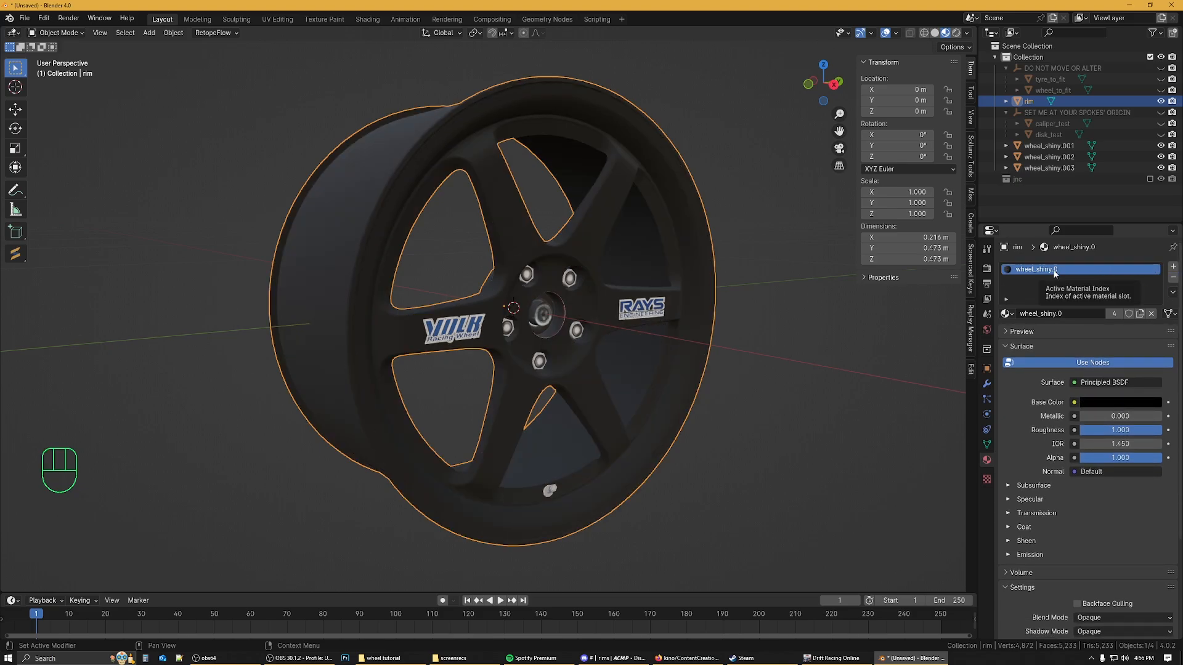
Step: Replace the rim object's remaining material with the existing rim material and deselect the object
{"action": "left_click", "coordinate": [1013, 316]}
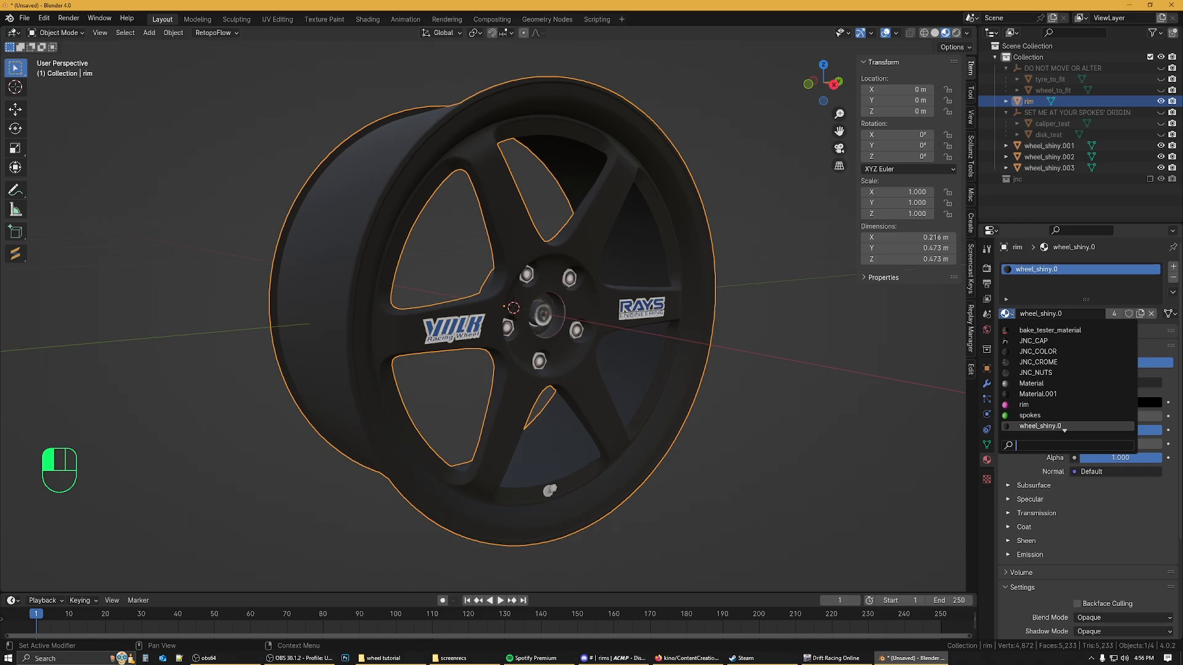
{"action": "left_click", "coordinate": [1039, 406]}
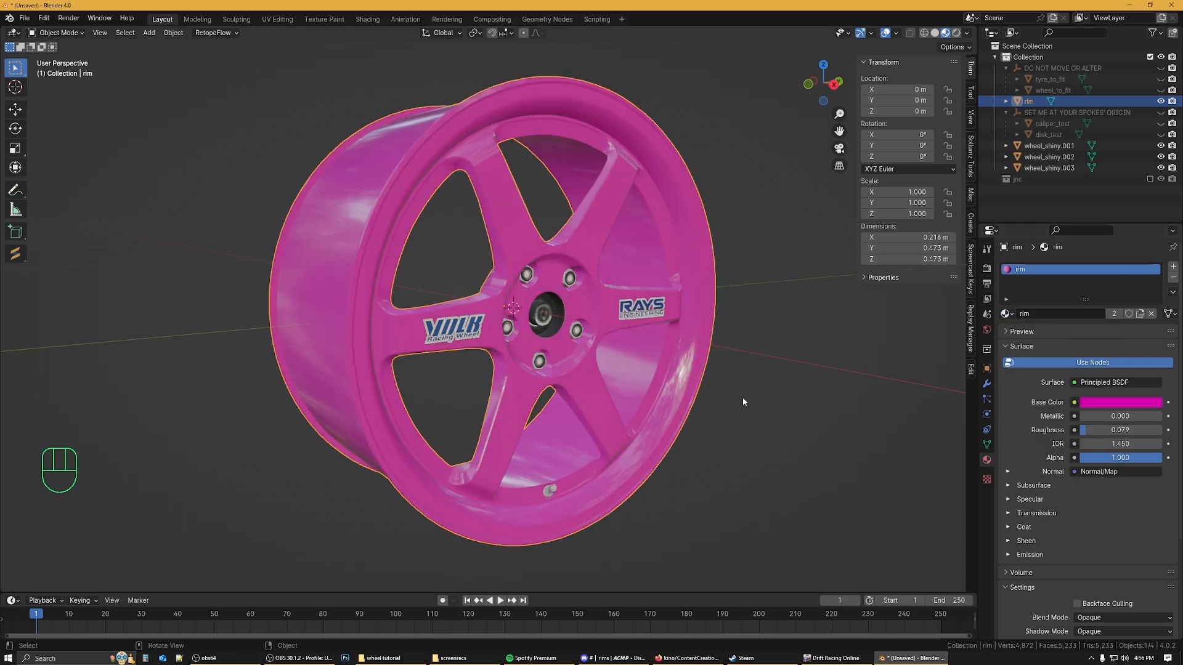
{"action": "mouse_move", "coordinate": [830, 397]}
{"action": "middle_mouse_down"}
{"action": "mouse_move", "coordinate": [709, 382]}
{"action": "mouse_move", "coordinate": [826, 360]}
{"action": "mouse_move", "coordinate": [833, 394]}
{"action": "mouse_move", "coordinate": [820, 407]}
{"action": "mouse_move", "coordinate": [814, 394]}
{"action": "middle_mouse_up"}
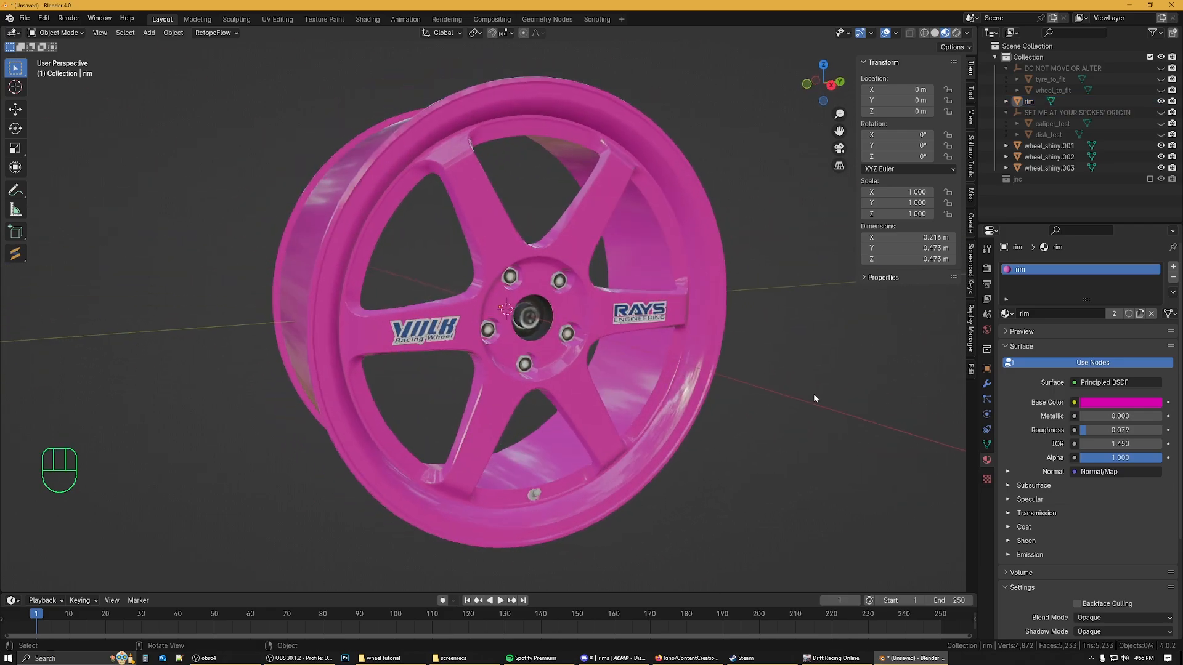
{"action": "scroll", "coordinate": [813, 393], "scroll_direction": "up", "scroll_amount": 4}
{"action": "left_click", "coordinate": [813, 393]}
{"action": "scroll", "coordinate": [794, 353], "scroll_direction": "down", "scroll_amount": 6}
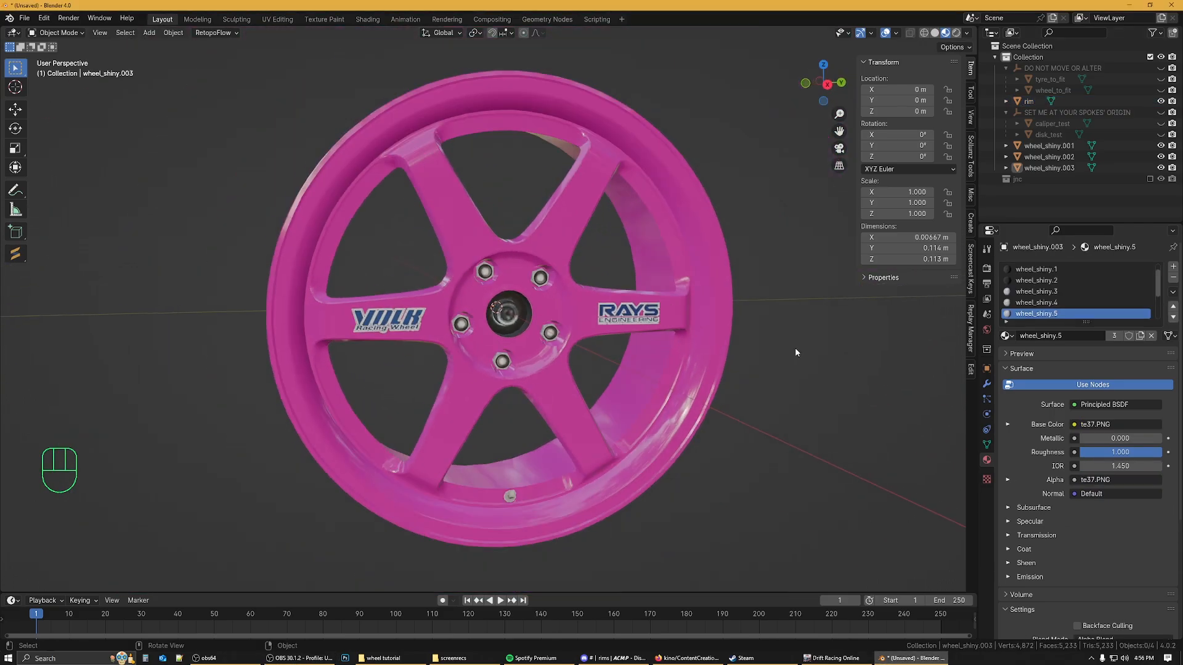
Step: Rename the separated lug nuts object as spokes
{"action": "mouse_move", "coordinate": [794, 348]}
{"action": "middle_mouse_down"}
{"action": "mouse_move", "coordinate": [758, 344]}
{"action": "mouse_move", "coordinate": [814, 350]}
{"action": "mouse_move", "coordinate": [795, 341]}
{"action": "middle_mouse_up"}
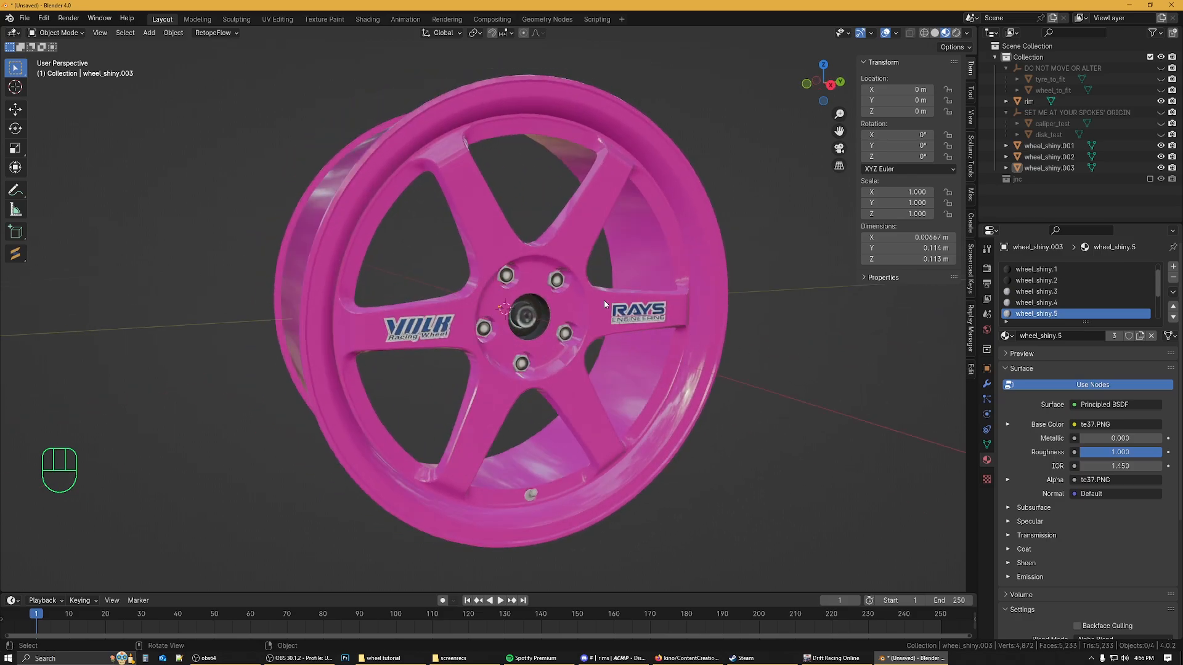
{"action": "left_click", "coordinate": [507, 275]}
{"action": "scroll", "coordinate": [576, 300], "scroll_direction": "up", "scroll_amount": 3}
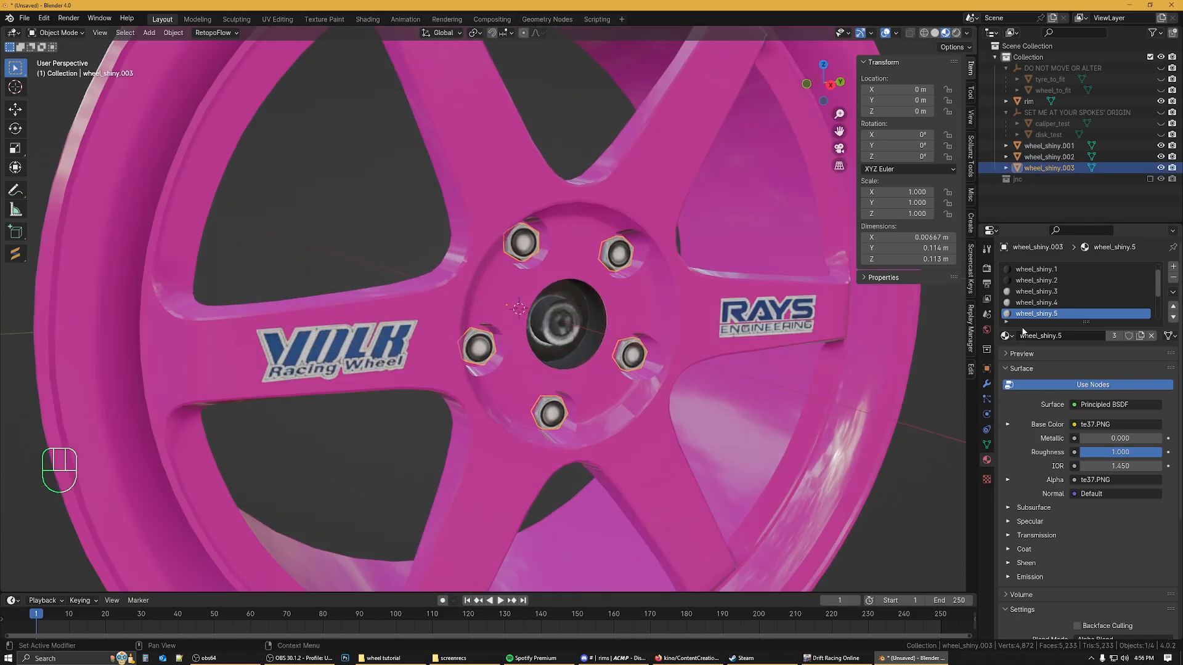
{"action": "double_click", "coordinate": [1055, 168]}
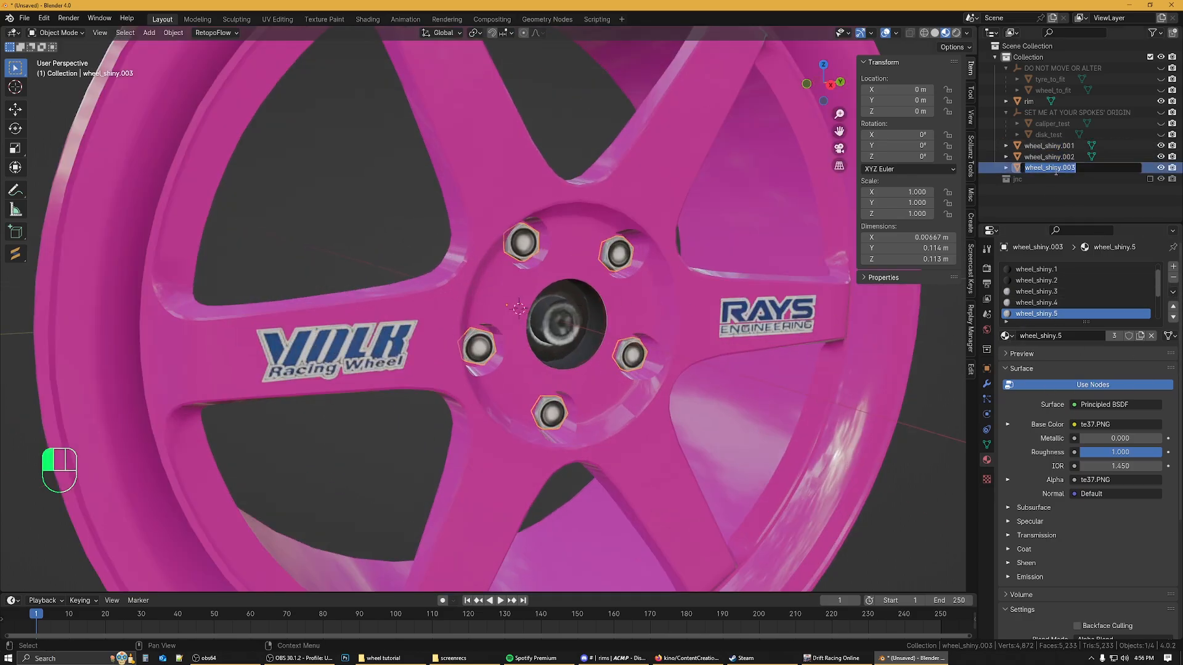
{"action": "type", "text": "spokes"}
{"action": "key", "text": "Return"}
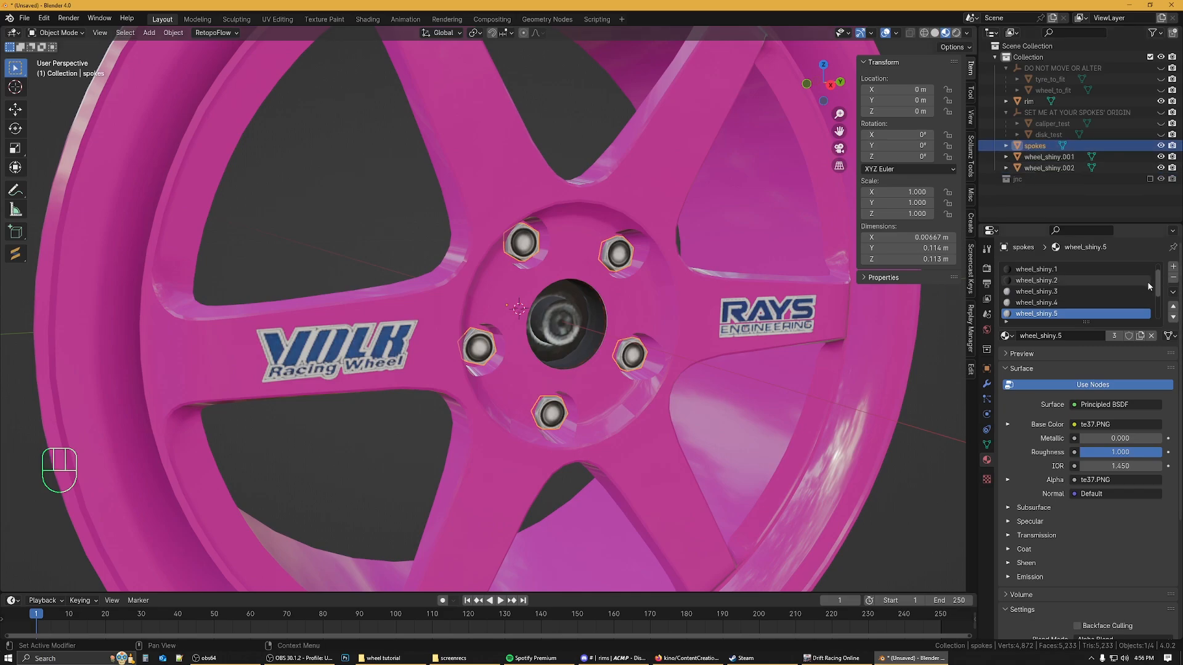
Step: Remove every material slot from the spokes object except wheel_shiny.9
{"action": "scroll", "coordinate": [1103, 280], "scroll_direction": "up", "scroll_amount": 1}
{"action": "left_click", "coordinate": [1049, 270]}
{"action": "left_click", "coordinate": [1173, 280]}
{"action": "left_click", "coordinate": [1172, 280]}
{"action": "left_click", "coordinate": [1173, 280]}
{"action": "left_click", "coordinate": [1173, 280]}
{"action": "left_click", "coordinate": [1173, 280]}
{"action": "left_click", "coordinate": [1173, 280]}
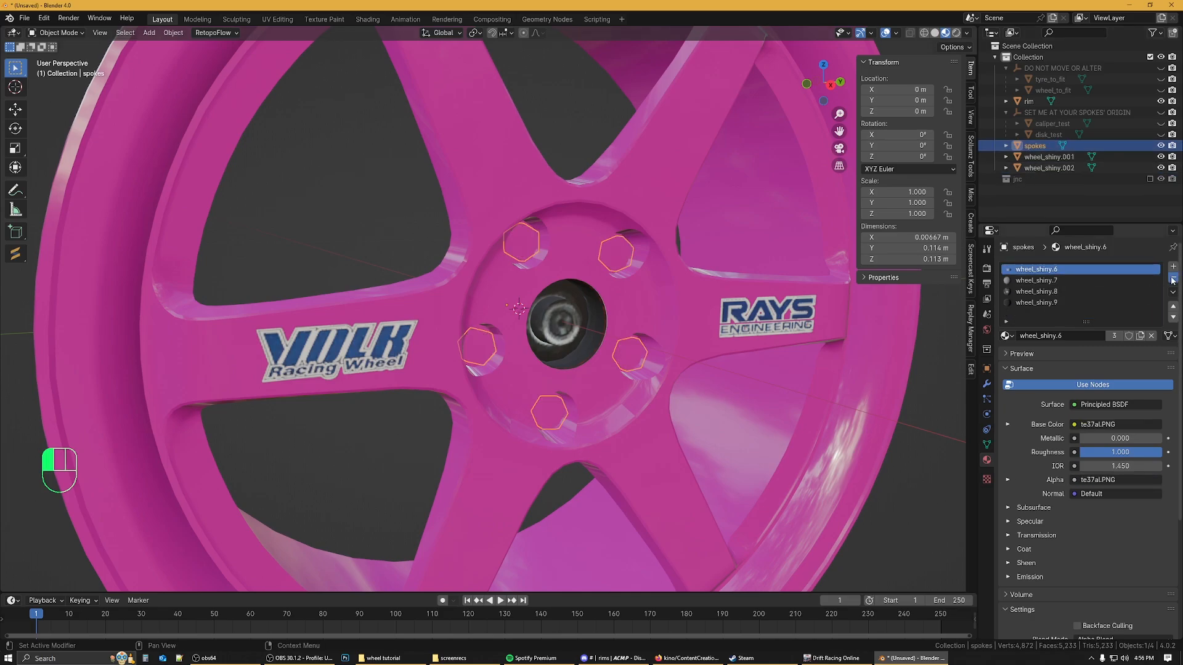
{"action": "left_click", "coordinate": [1173, 280]}
{"action": "left_click", "coordinate": [1173, 281]}
{"action": "left_click", "coordinate": [1173, 281]}
Step: Replace the spokes object's remaining material with the existing spokes material and deselect the object
{"action": "left_click", "coordinate": [1005, 314]}
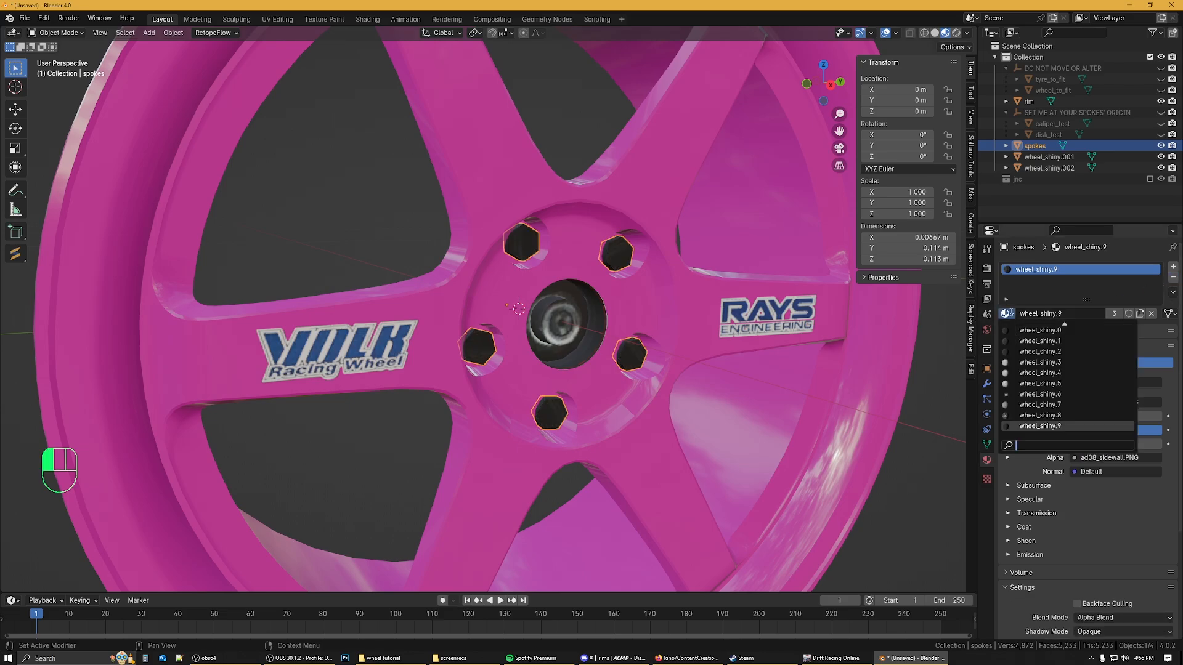
{"action": "scroll", "coordinate": [1047, 397], "scroll_direction": "up", "scroll_amount": 7}
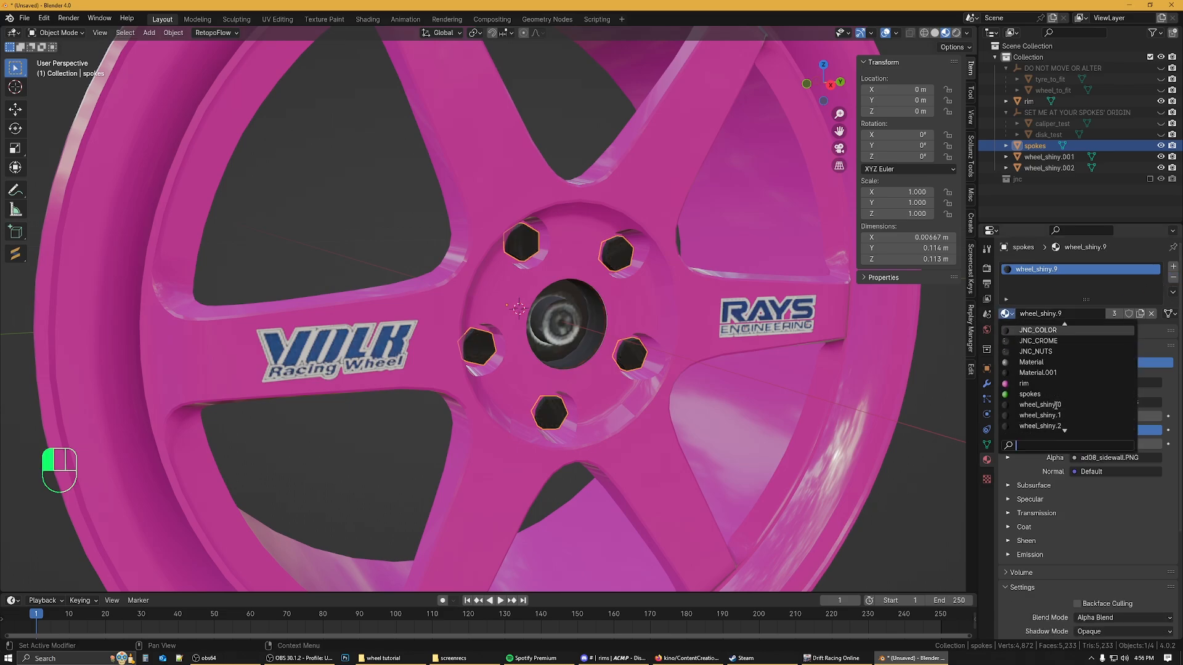
{"action": "left_click", "coordinate": [1037, 394]}
{"action": "scroll", "coordinate": [777, 383], "scroll_direction": "down", "scroll_amount": 4}
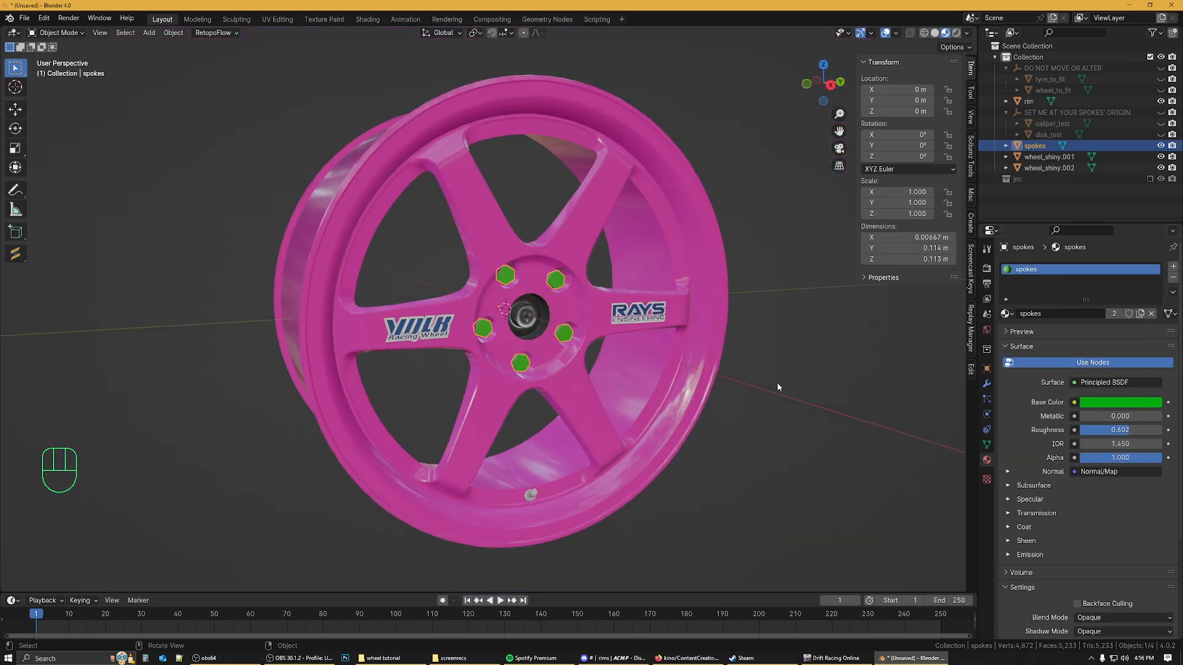
{"action": "left_click", "coordinate": [800, 399]}
{"action": "middle_click_drag", "start_coordinate": [799, 395], "coordinate": [799, 368]}
Step: Examine the separated wheel objects by selecting the rim, center cap and decals in turn and viewing them from several angles
{"action": "left_click", "coordinate": [602, 191]}
{"action": "left_click", "coordinate": [675, 331]}
{"action": "scroll", "coordinate": [787, 352], "scroll_direction": "up", "scroll_amount": 1}
{"action": "left_click", "coordinate": [848, 455]}
{"action": "middle_click_drag", "start_coordinate": [847, 454], "coordinate": [770, 401]}
{"action": "left_click", "coordinate": [645, 298]}
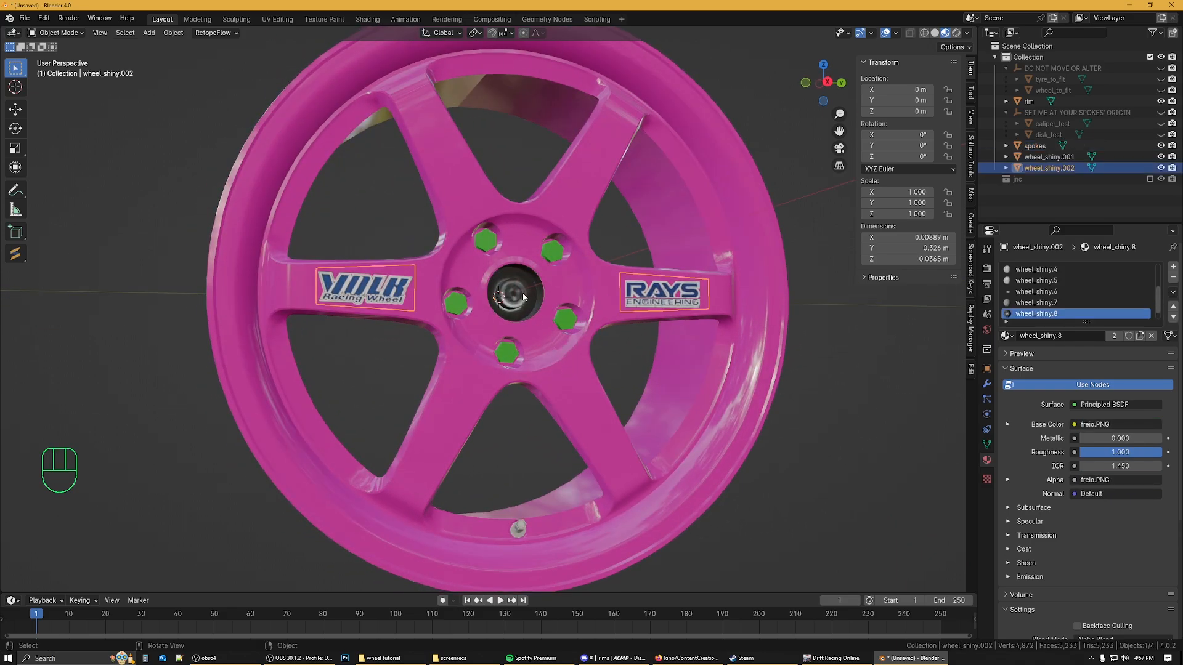
{"action": "left_click", "coordinate": [522, 293]}
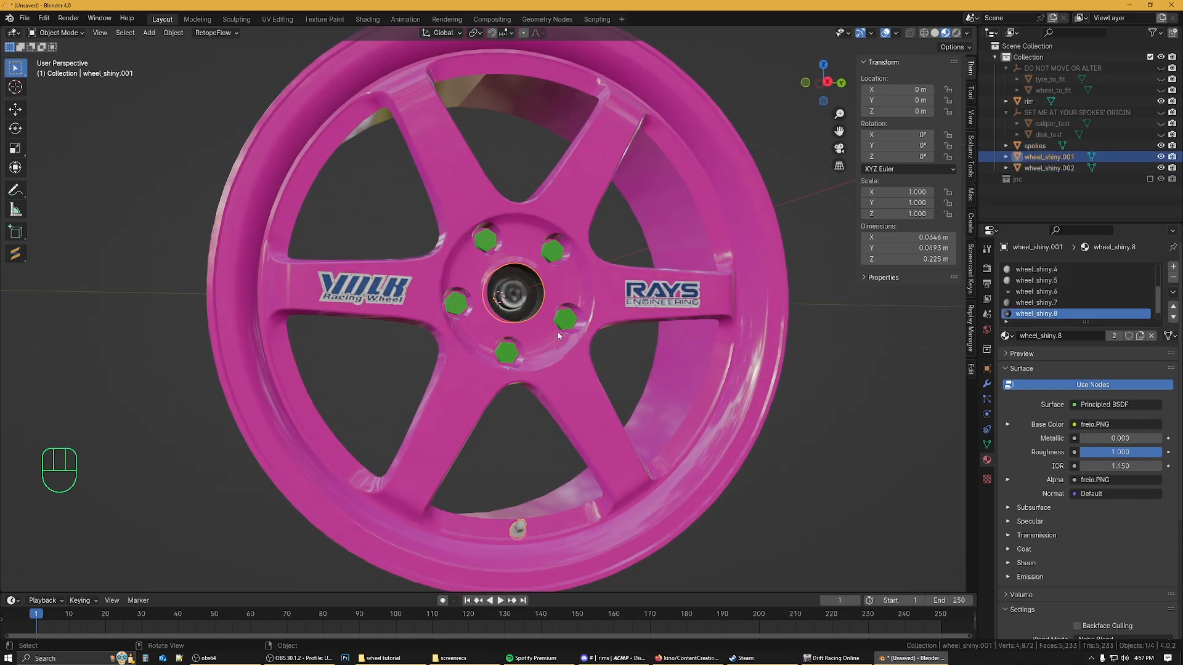
{"action": "left_click", "coordinate": [367, 296]}
{"action": "middle_click_drag", "start_coordinate": [830, 418], "coordinate": [854, 436]}
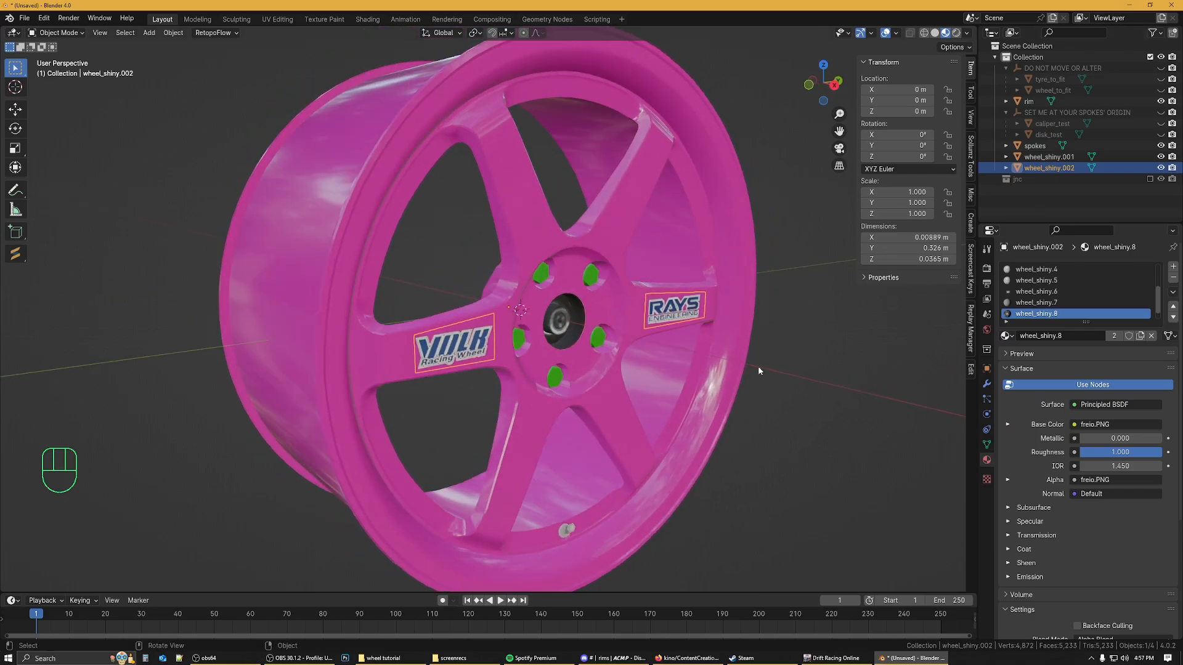
{"action": "middle_click_drag", "start_coordinate": [758, 365], "coordinate": [885, 310]}
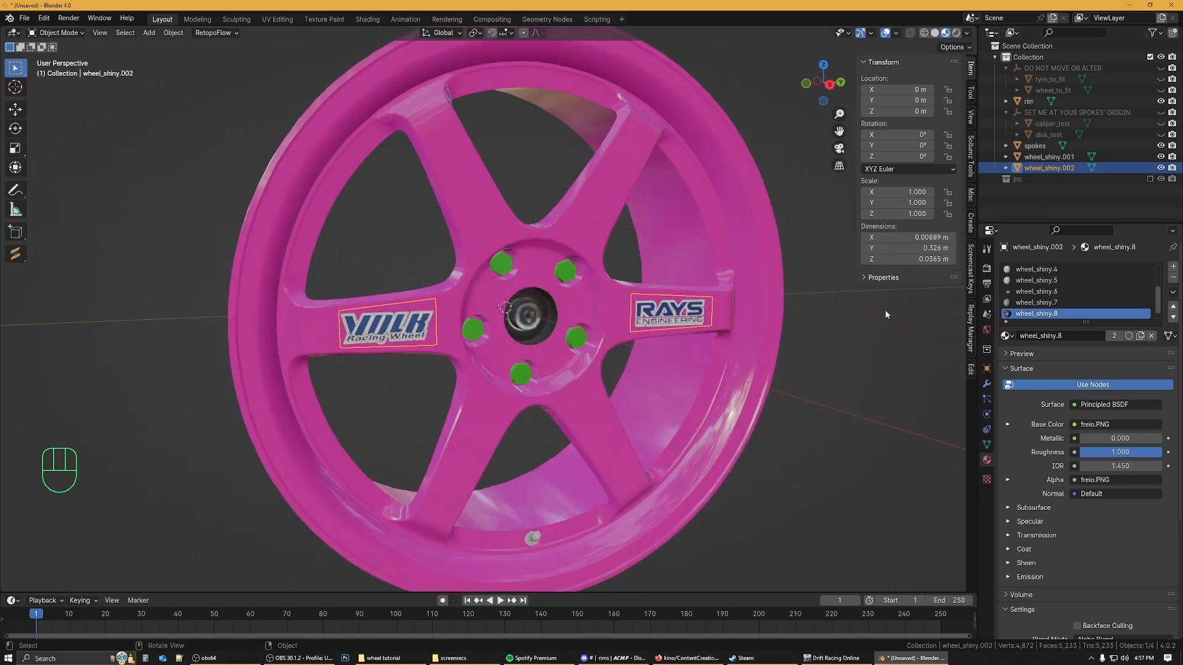
Step: Show the SET ME AT YOUR SPOKES' ORIGIN empty with its caliper and disk test objects, and select the disk to check its fit
{"action": "left_click", "coordinate": [1161, 112]}
{"action": "middle_click_drag", "start_coordinate": [702, 314], "coordinate": [757, 356]}
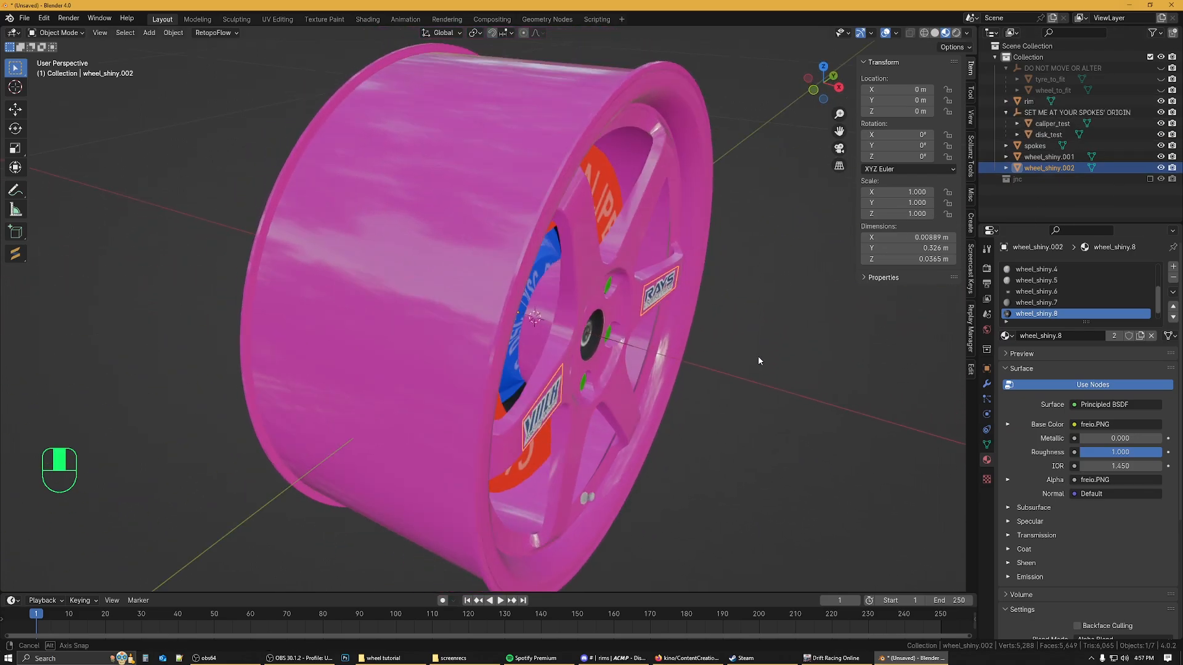
{"action": "scroll", "coordinate": [668, 309], "scroll_direction": "up", "scroll_amount": 4}
{"action": "middle_click_drag", "start_coordinate": [668, 309], "coordinate": [648, 298]}
{"action": "left_click", "coordinate": [512, 275]}
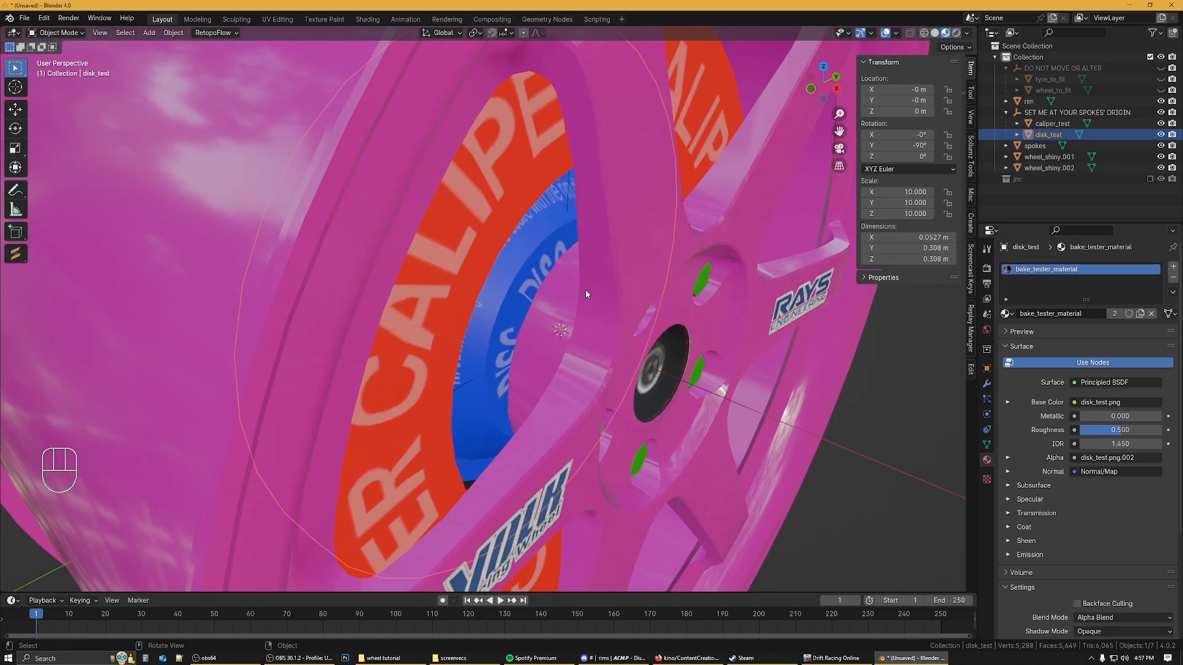
Step: Extend the selection from the disk to the SET ME AT YOUR SPOKES' ORIGIN empty and move it about 0.0175 m along X
{"action": "left_click", "coordinate": [1059, 112], "text": "shift"}
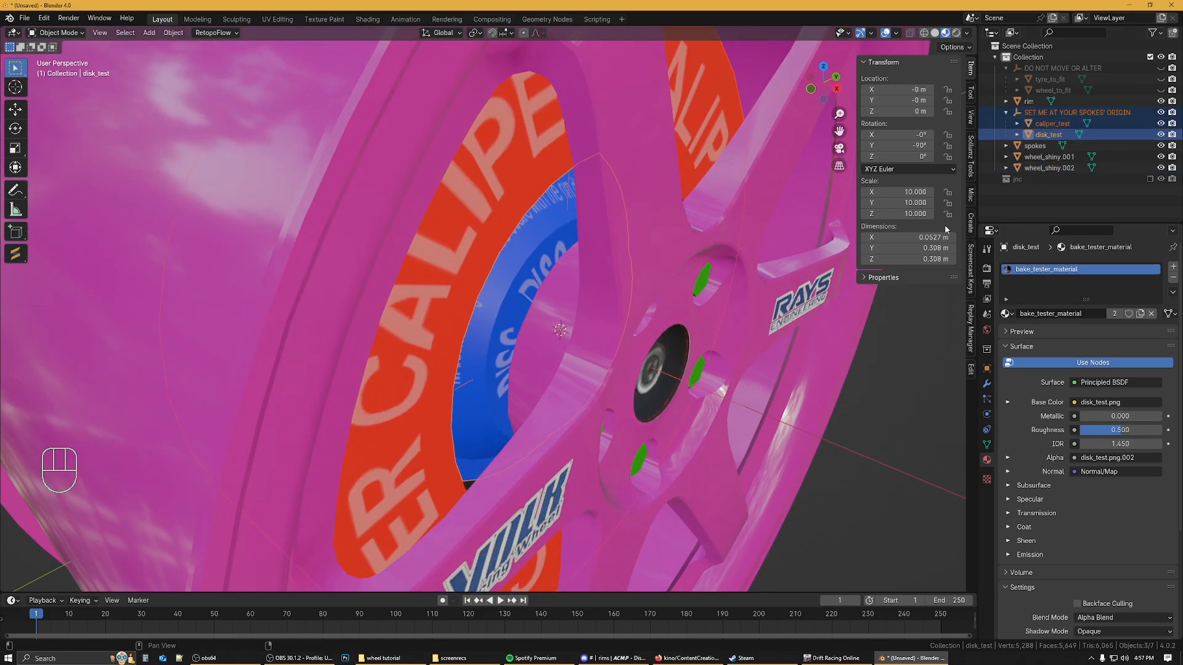
{"action": "key", "text": "g"}
{"action": "key", "text": "x"}
{"action": "left_click", "coordinate": [712, 285]}
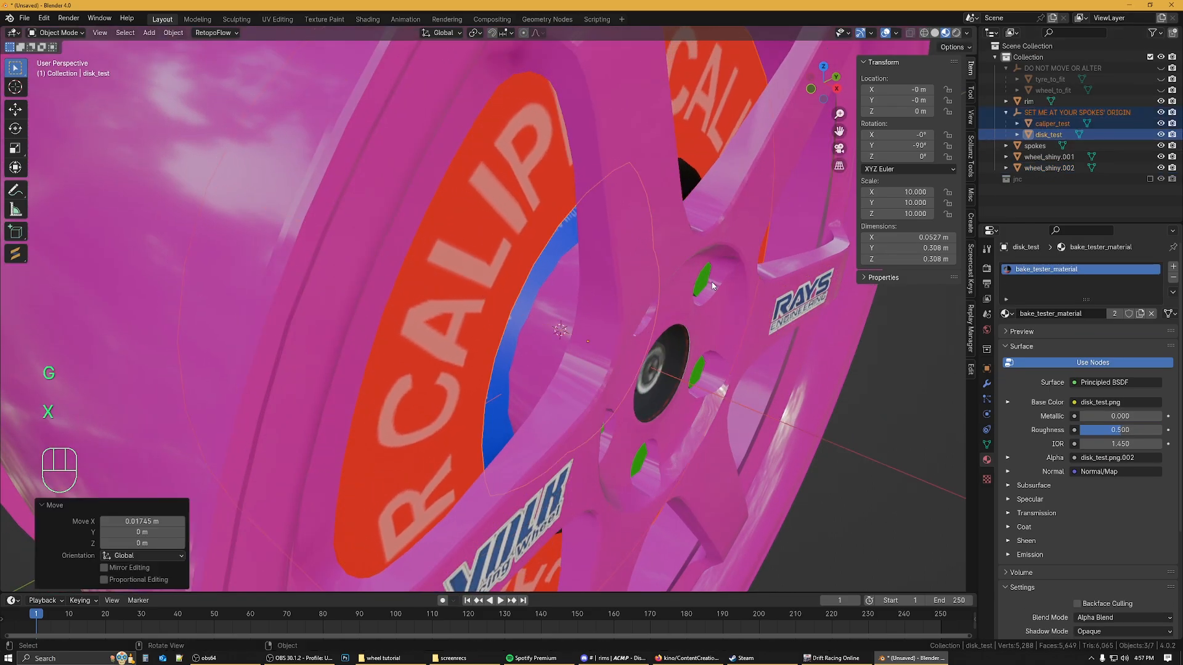
Step: Fine-tune the position of the empty and its test objects by moving them about -0.0012 m along X
{"action": "middle_click_drag", "start_coordinate": [758, 296], "coordinate": [663, 280]}
{"action": "scroll", "coordinate": [777, 290], "scroll_direction": "up", "scroll_amount": 5}
{"action": "middle_click_drag", "start_coordinate": [662, 280], "coordinate": [683, 283]}
{"action": "key", "text": "g"}
{"action": "key", "text": "x"}
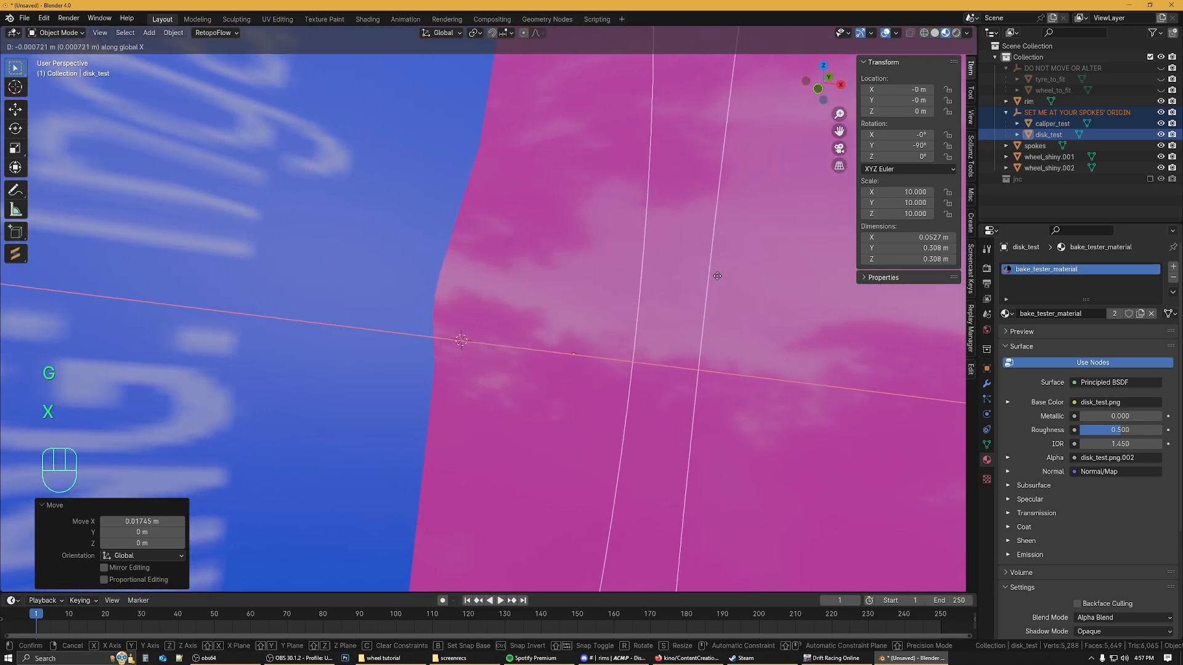
{"action": "left_click", "coordinate": [713, 274]}
{"action": "scroll", "coordinate": [713, 274], "scroll_direction": "down", "scroll_amount": 6}
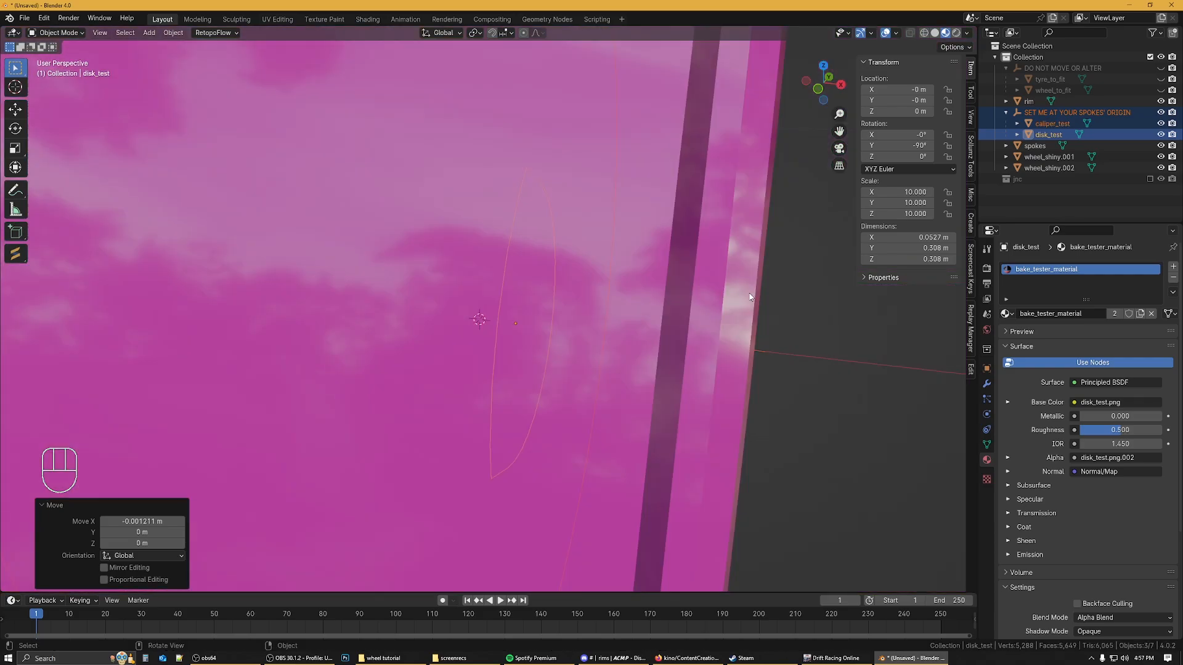
{"action": "scroll", "coordinate": [759, 300], "scroll_direction": "down", "scroll_amount": 5}
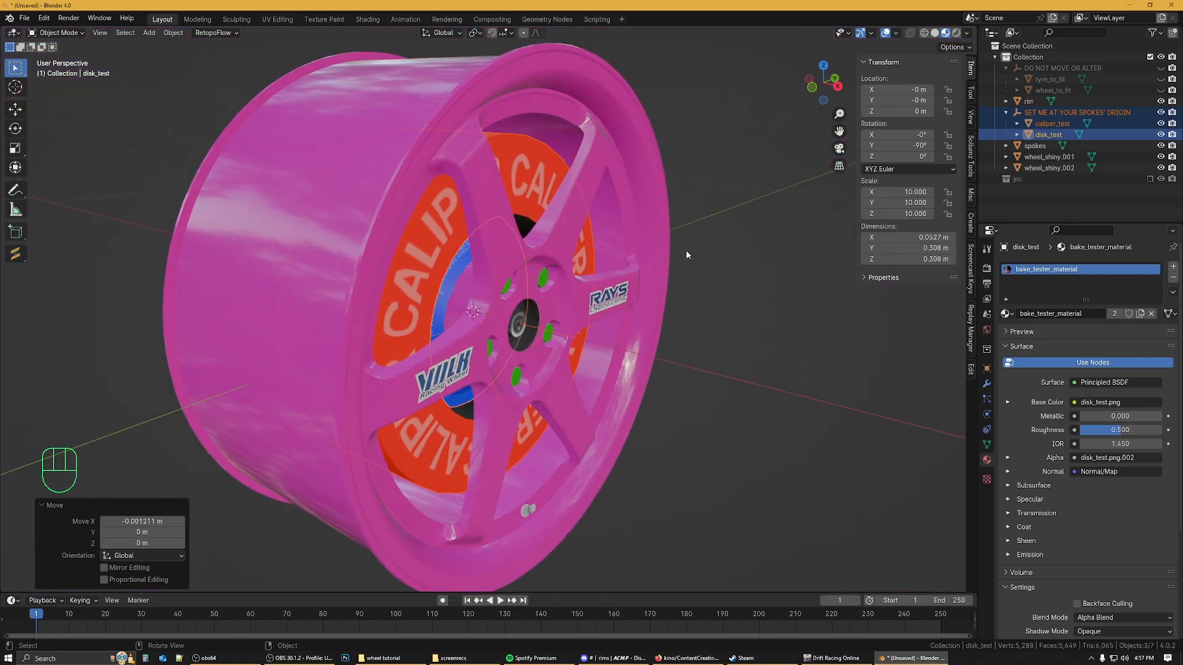
Step: Snap the 3D cursor to the selected empty and test objects, and deselect everything
{"action": "key", "text": "shift+s"}
{"action": "left_click", "coordinate": [682, 317]}
{"action": "left_click", "coordinate": [907, 331]}
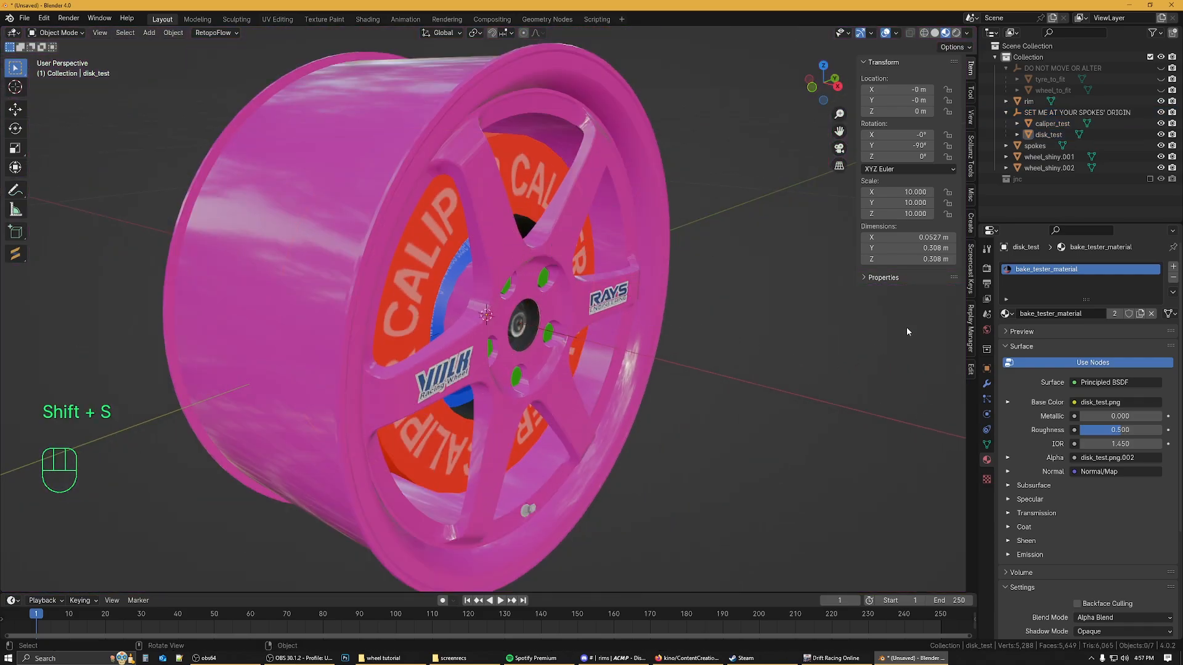
Step: Select rim, spokes, wheel_shiny.001 and wheel_shiny.002 and set their origins to the 3D cursor
{"action": "left_click", "coordinate": [1037, 104]}
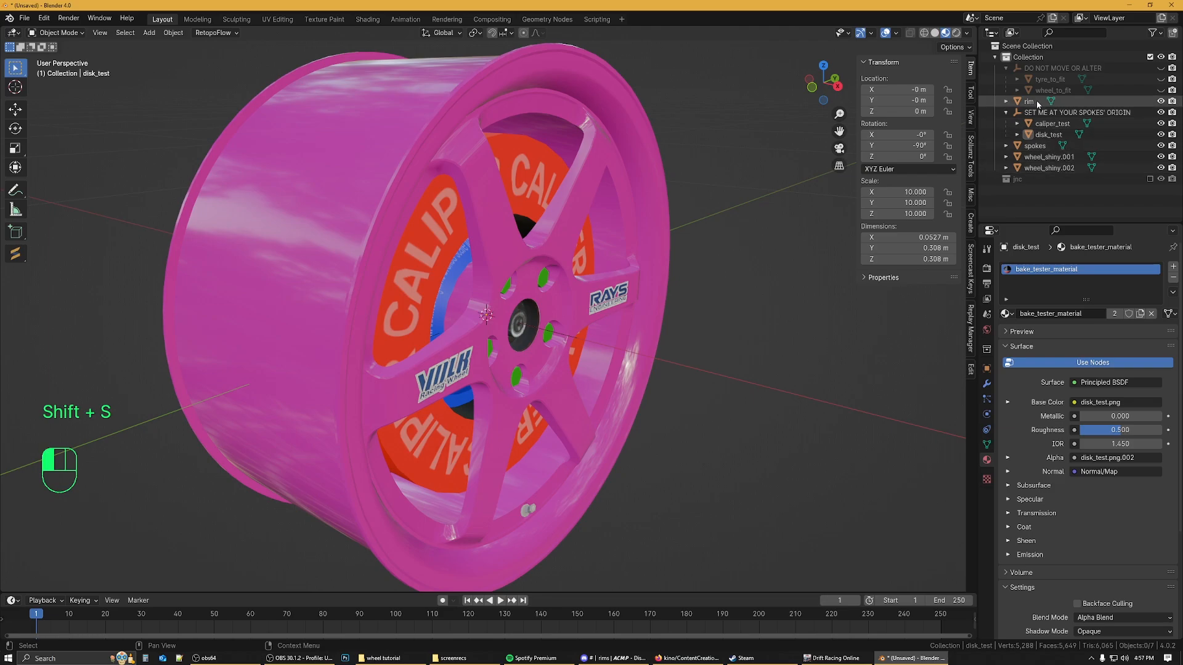
{"action": "left_click", "coordinate": [1035, 146], "text": "ctrl"}
{"action": "left_click", "coordinate": [1049, 157], "text": "ctrl"}
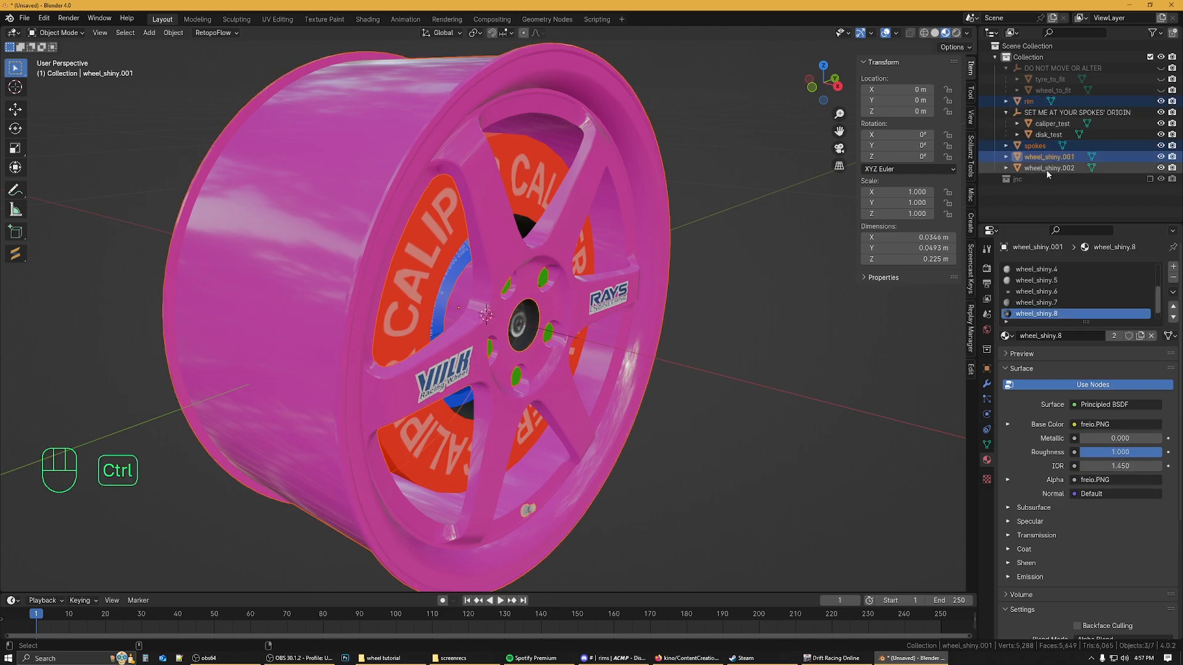
{"action": "left_click", "coordinate": [1046, 169], "text": "ctrl"}
{"action": "scroll", "coordinate": [684, 348], "scroll_direction": "down", "scroll_amount": 3}
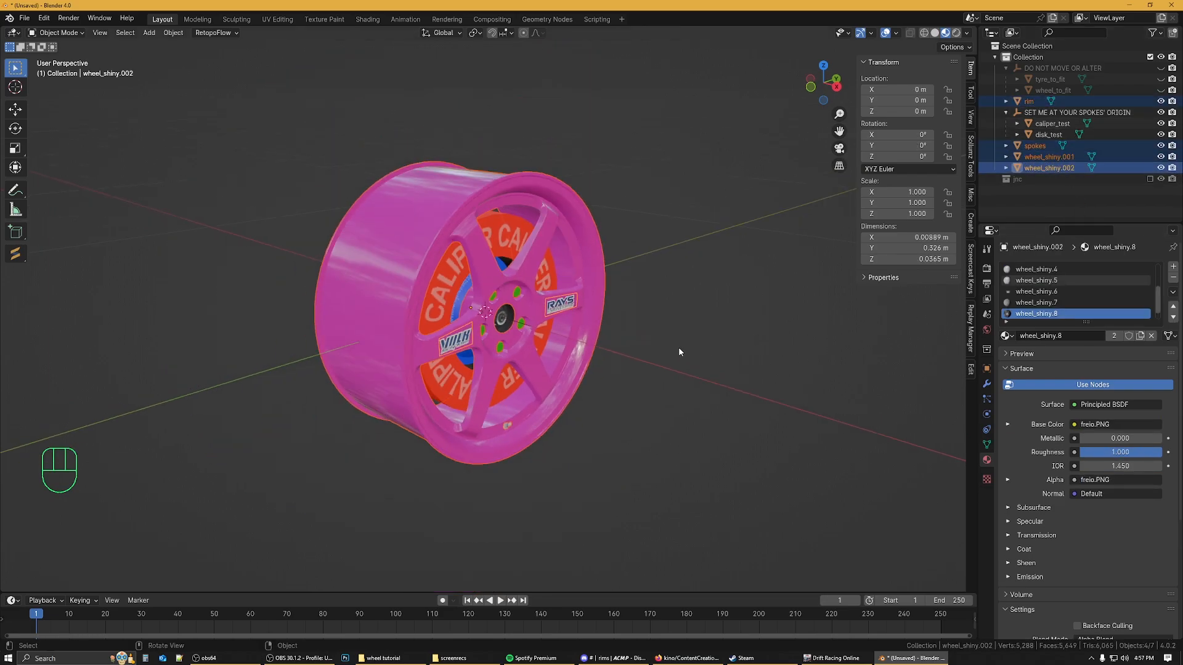
{"action": "right_click", "coordinate": [527, 294]}
{"action": "mouse_move", "coordinate": [508, 354]}
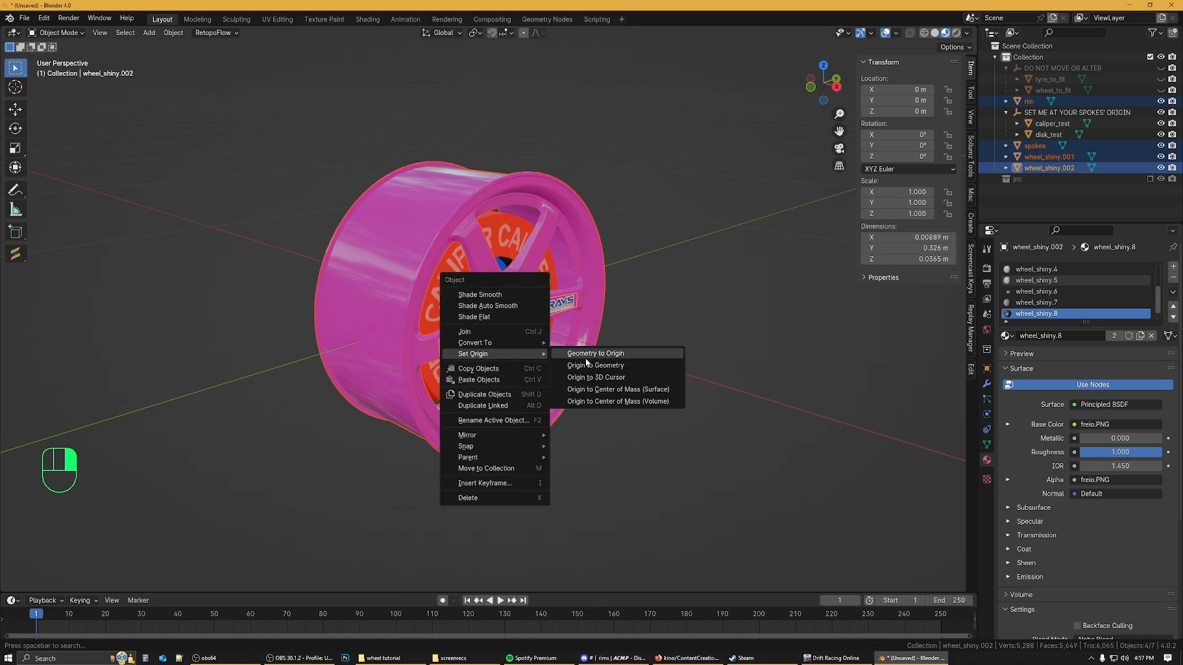
{"action": "left_click", "coordinate": [595, 377]}
{"action": "middle_click_drag", "start_coordinate": [727, 360], "coordinate": [719, 356]}
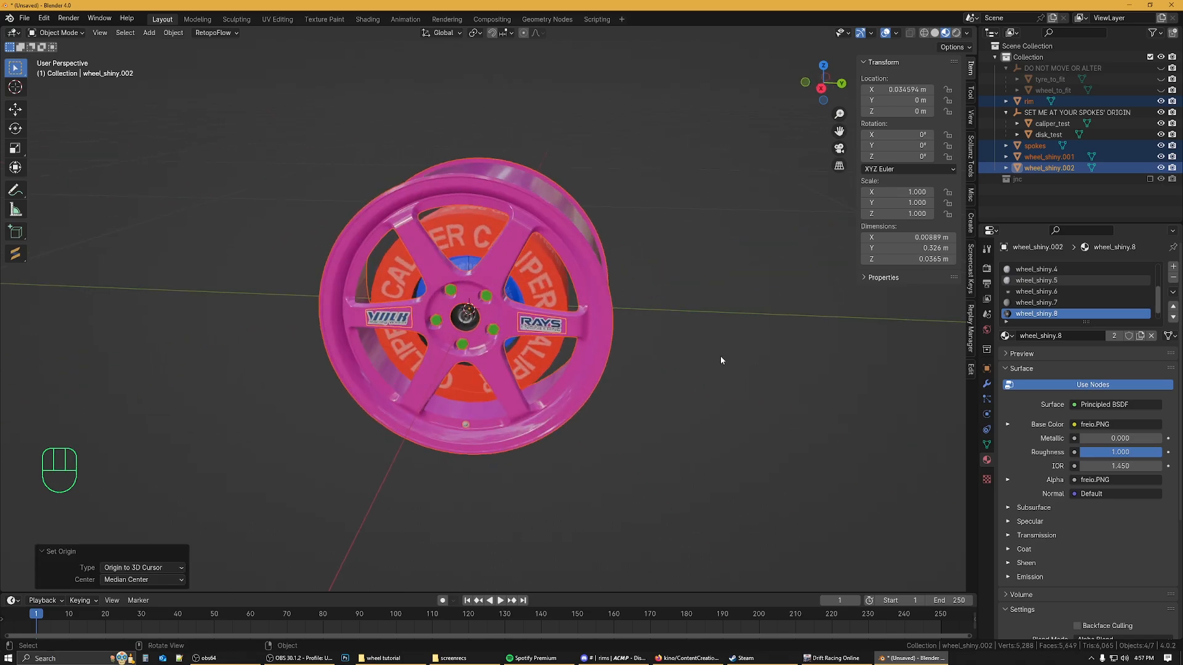
Step: Check the rim and spokes objects together with their new origin, and deselect them
{"action": "left_click", "coordinate": [492, 267]}
{"action": "left_click", "coordinate": [486, 297], "text": "shift"}
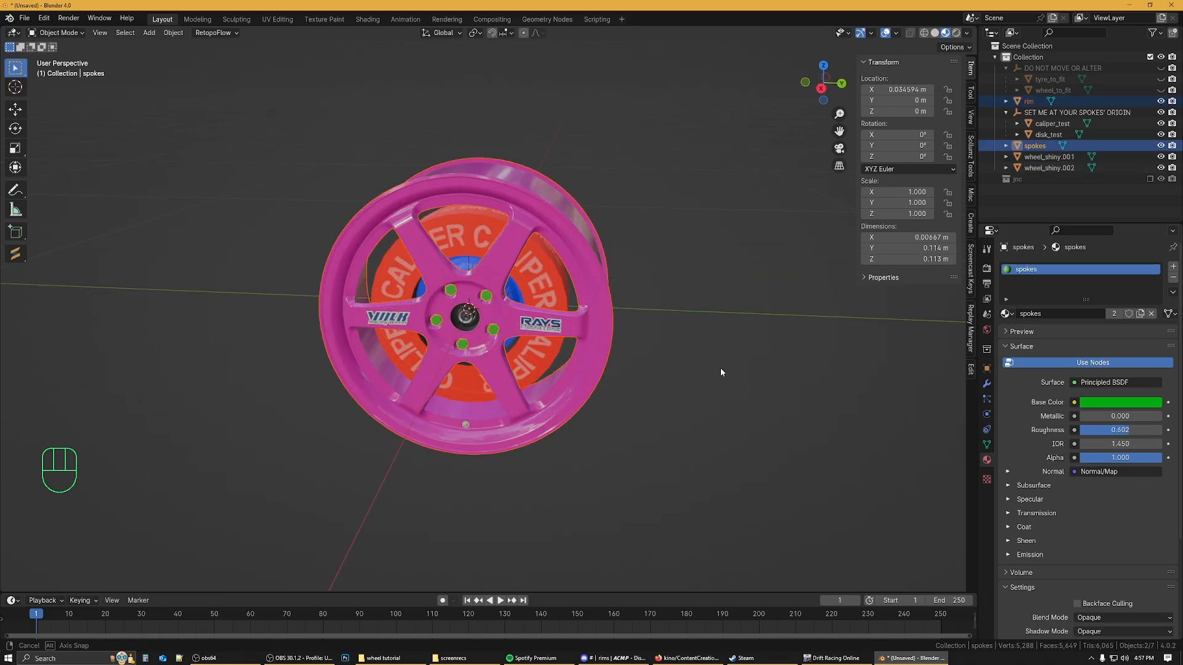
{"action": "middle_click_drag", "start_coordinate": [719, 367], "coordinate": [763, 345]}
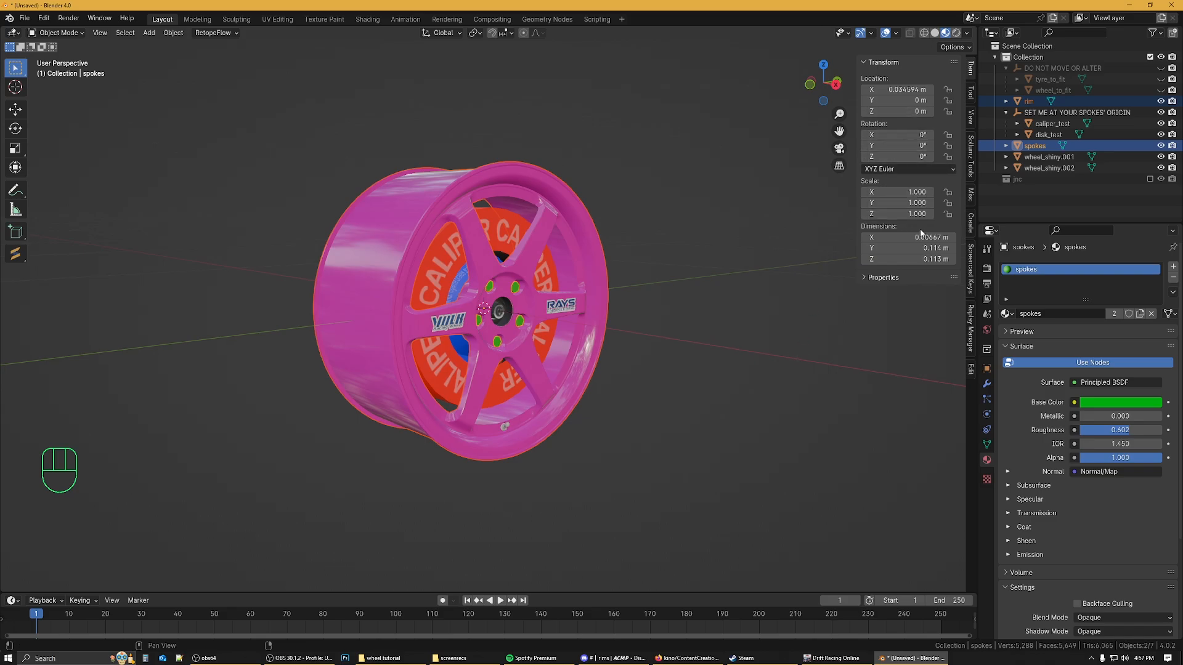
{"action": "left_click", "coordinate": [716, 353]}
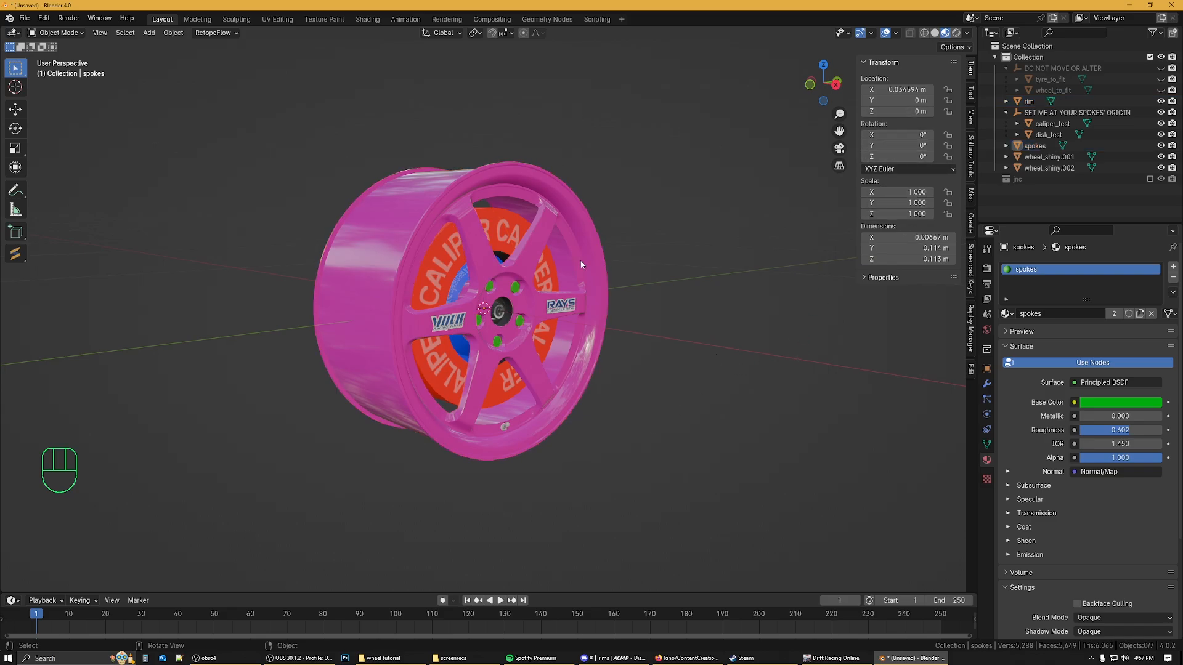
{"action": "middle_click_drag", "start_coordinate": [590, 298], "coordinate": [635, 320]}
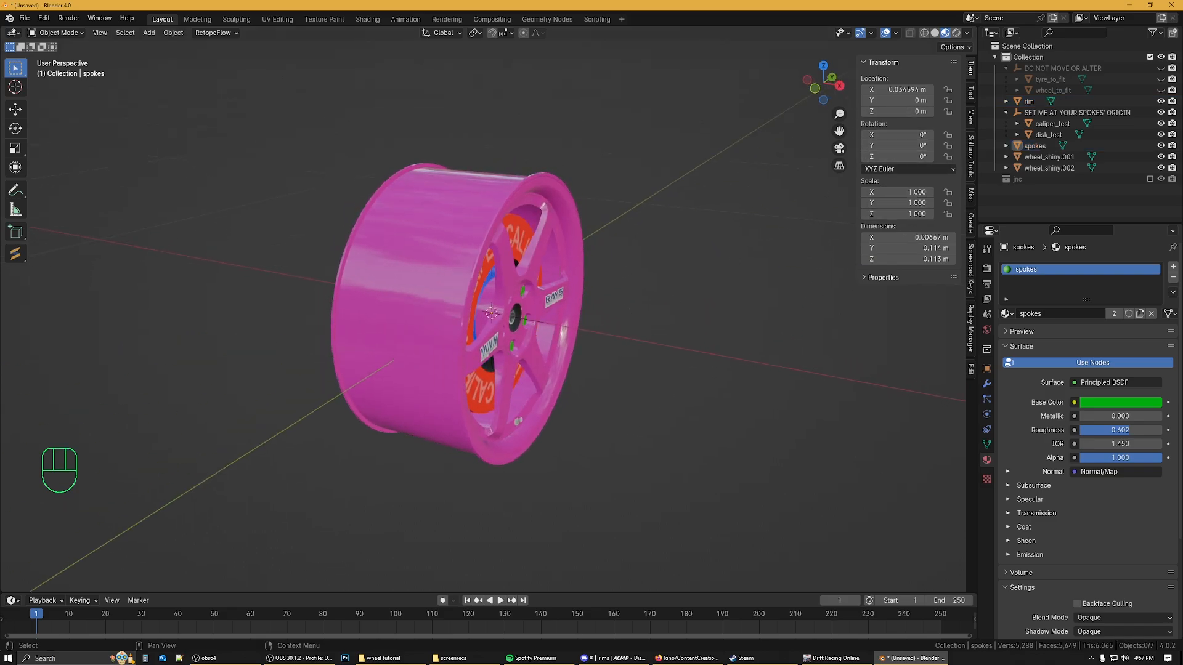
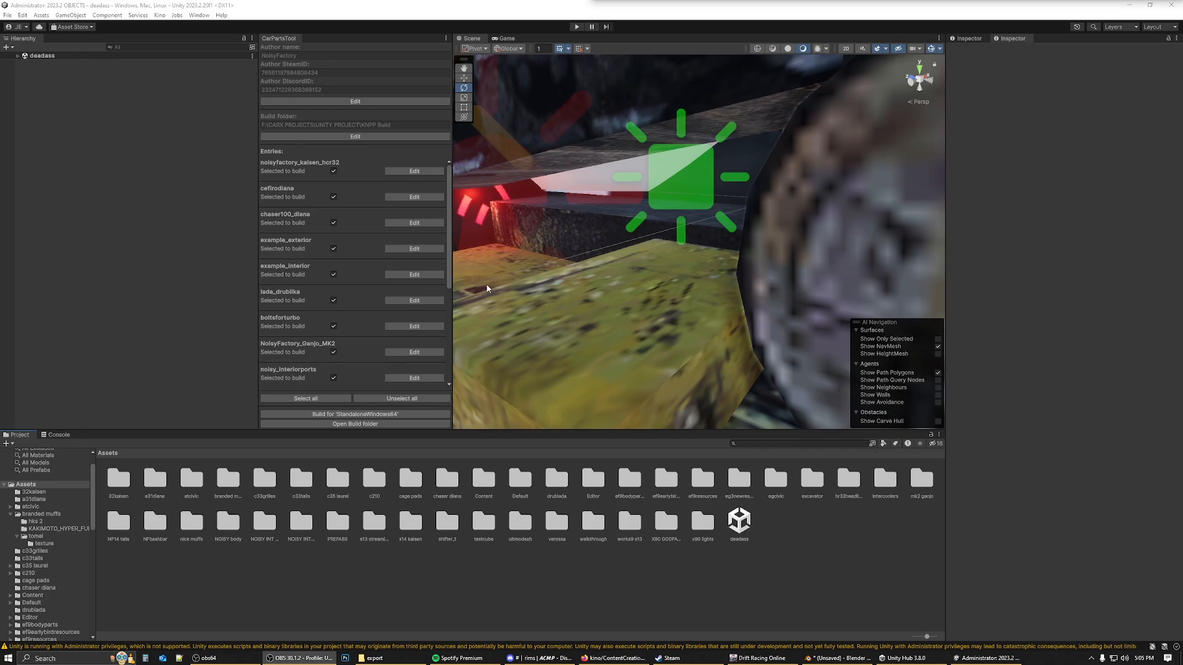
Step: Switch to Unity, create a folder named wheelstut in Assets and open it
{"action": "right_click", "coordinate": [475, 584]}
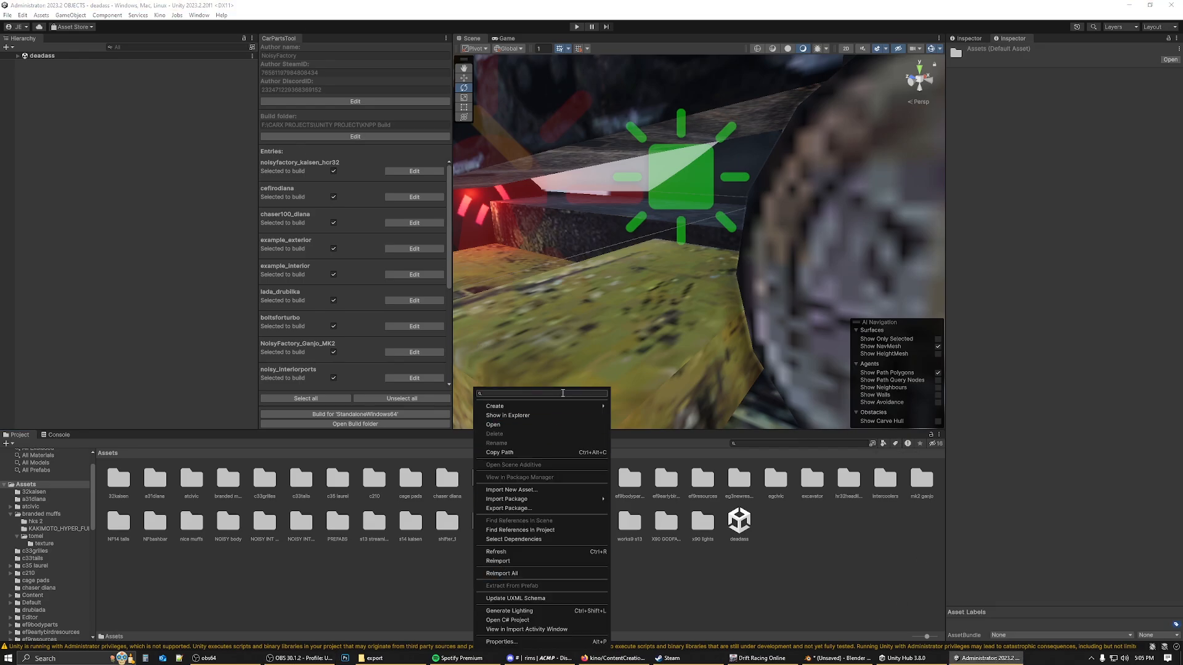
{"action": "mouse_move", "coordinate": [542, 406]}
{"action": "left_click", "coordinate": [653, 22]}
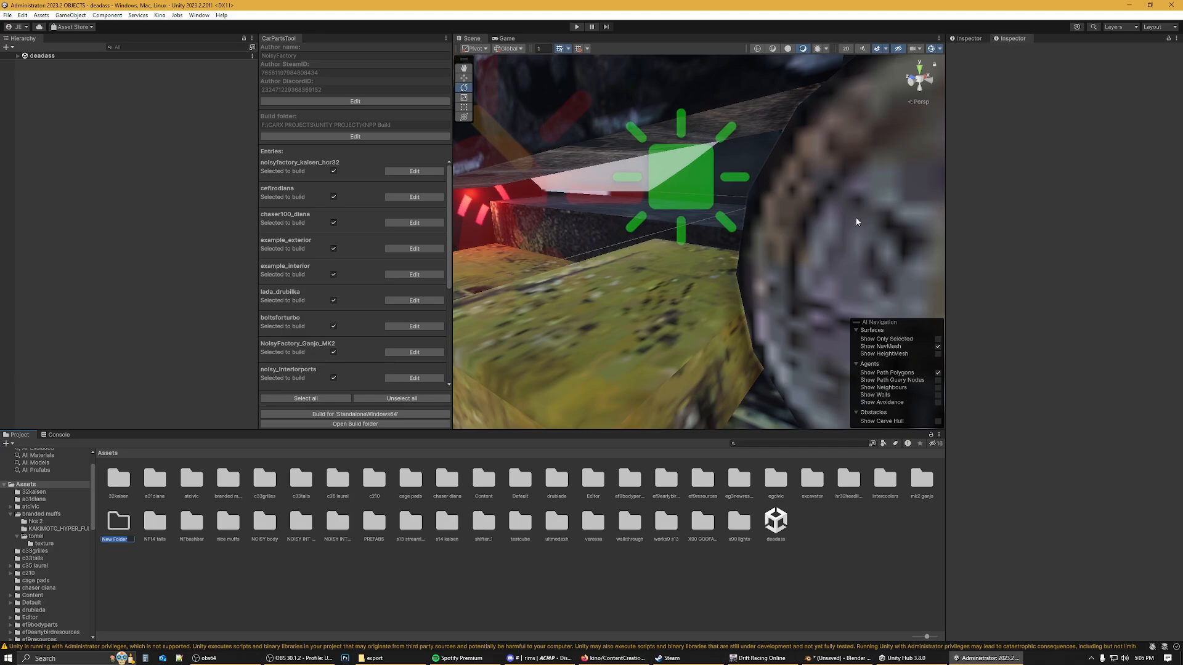
{"action": "type", "text": "wheelstut"}
{"action": "key", "text": "Return"}
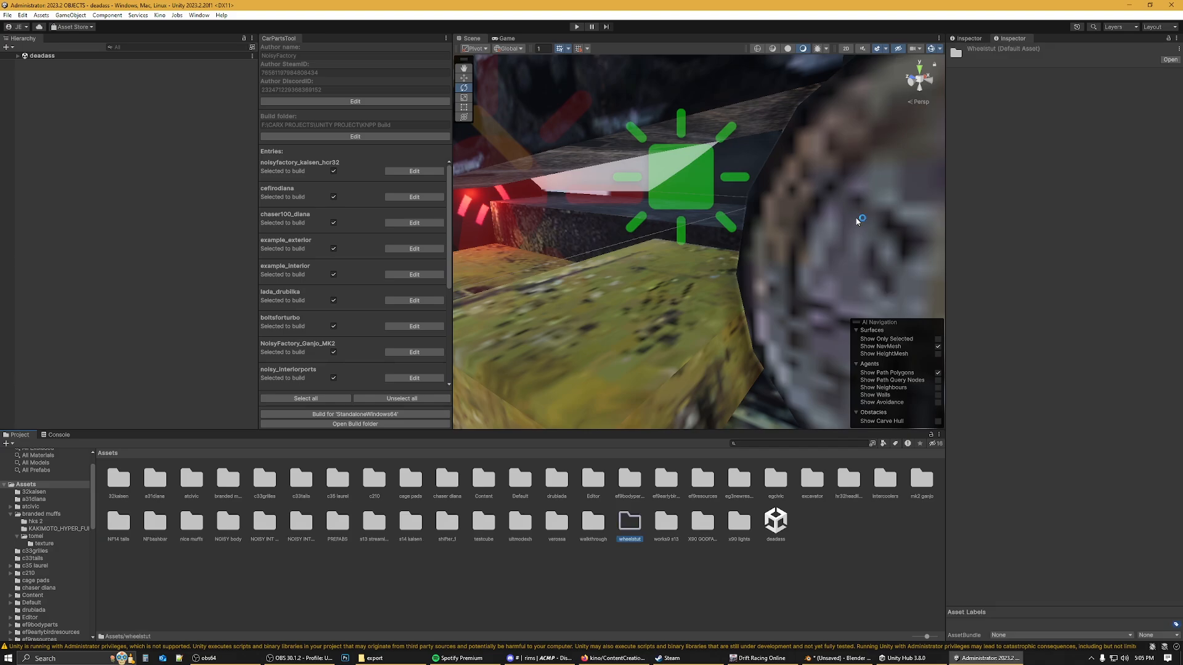
{"action": "key", "text": "Return"}
Step: Bring up the export folder in File Explorer, preview the ouchies.jpg image and close the preview
{"action": "left_click", "coordinate": [377, 658]}
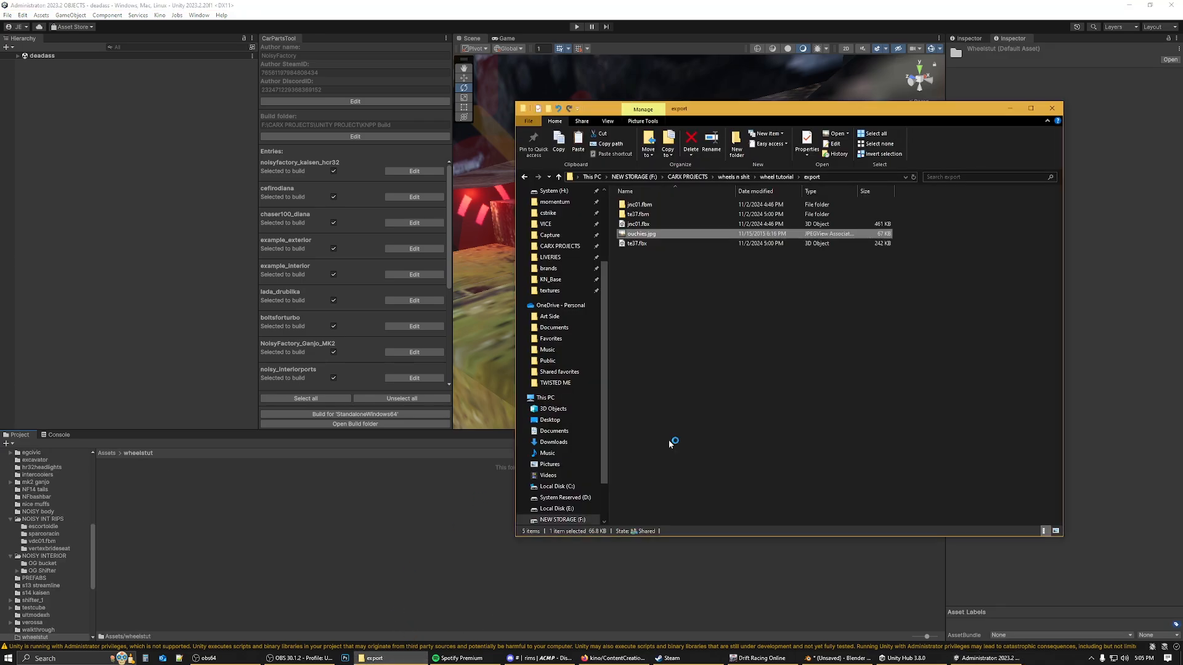
{"action": "left_click", "coordinate": [660, 264]}
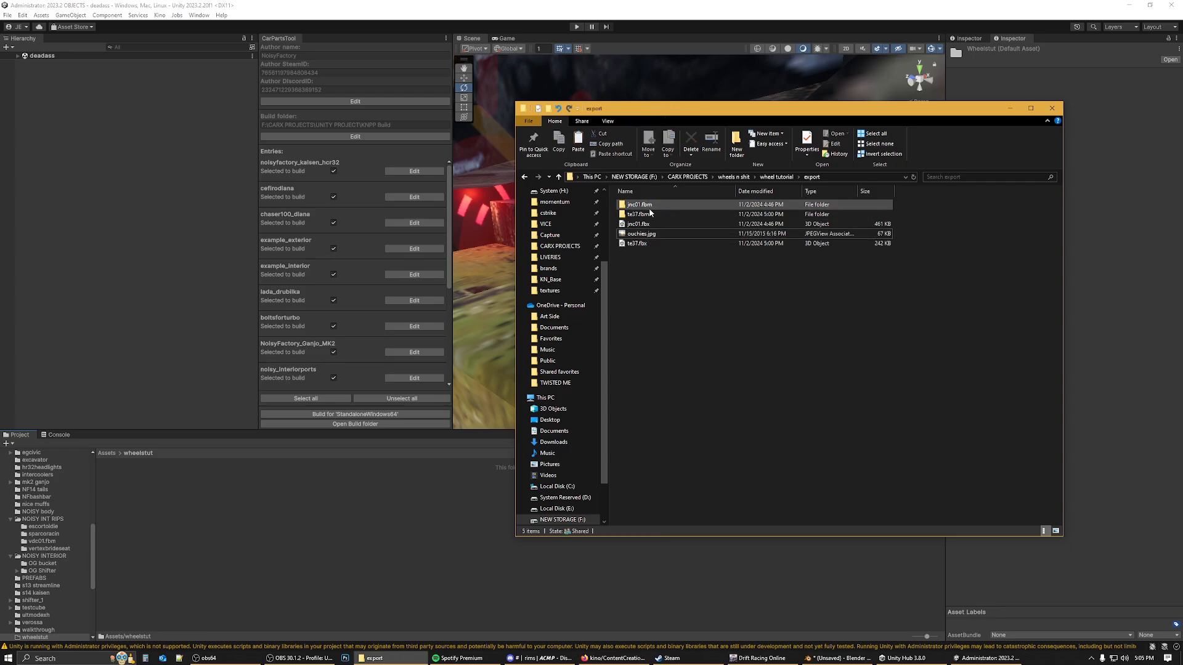
{"action": "double_click", "coordinate": [649, 235]}
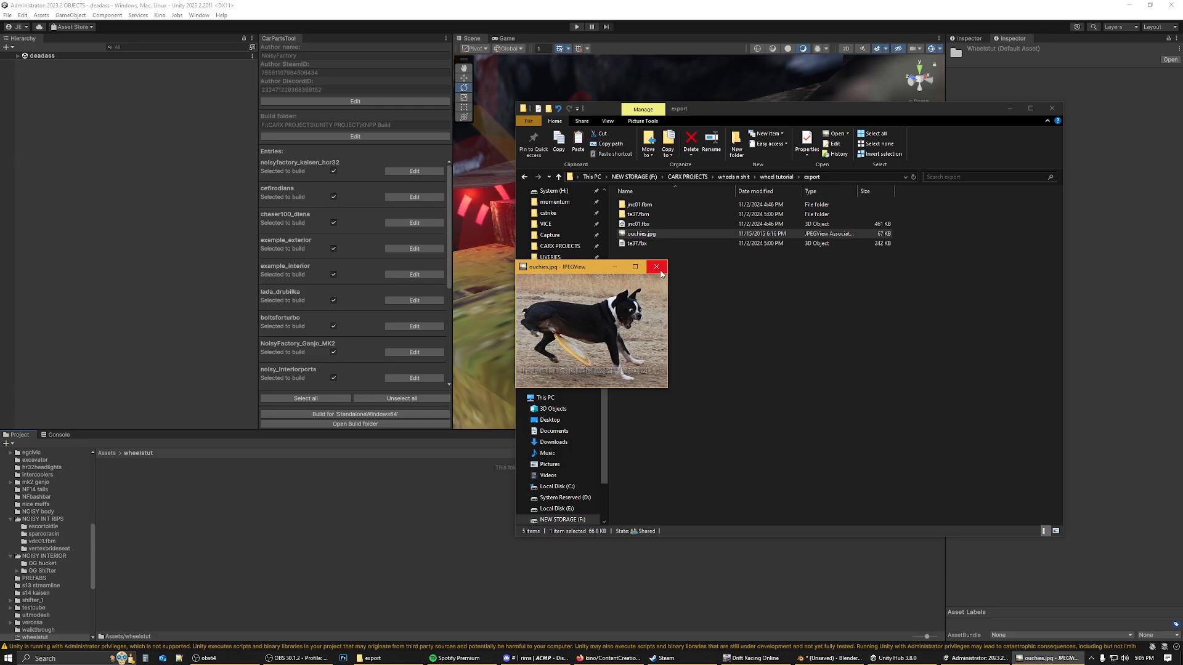
{"action": "left_click", "coordinate": [657, 267]}
Step: Import all files and folders of the export folder into wheelstut and select the jnc01 model
{"action": "left_click_drag", "start_coordinate": [694, 290], "coordinate": [485, 477]}
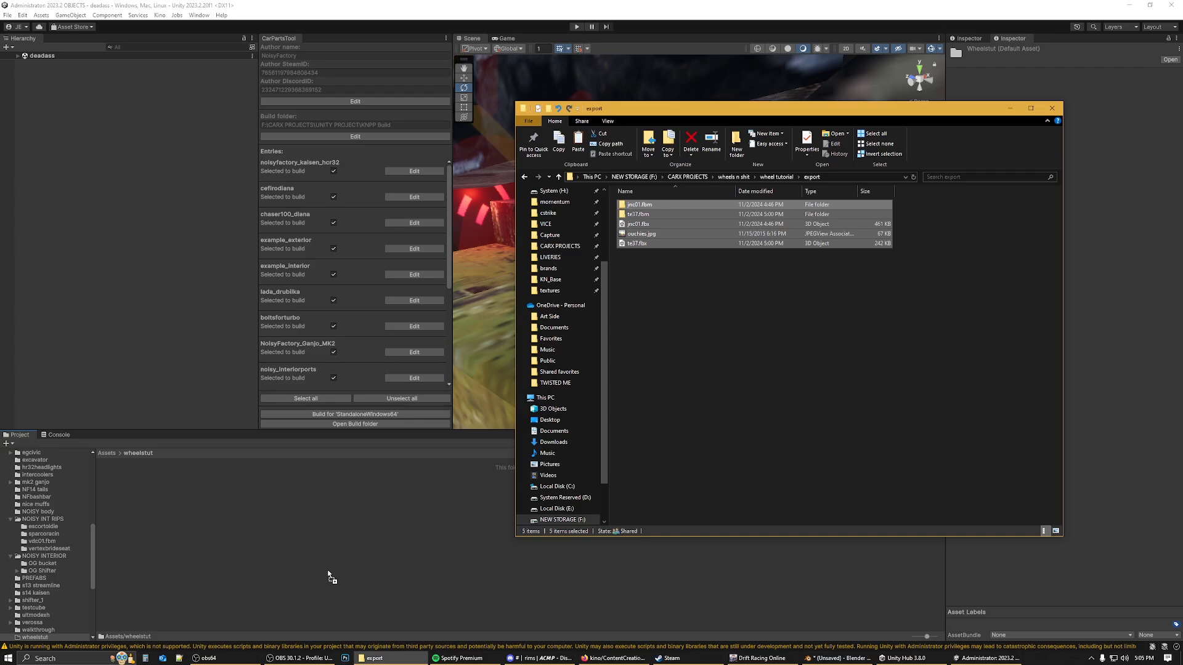
{"action": "left_click_drag", "start_coordinate": [328, 572], "coordinate": [327, 569]}
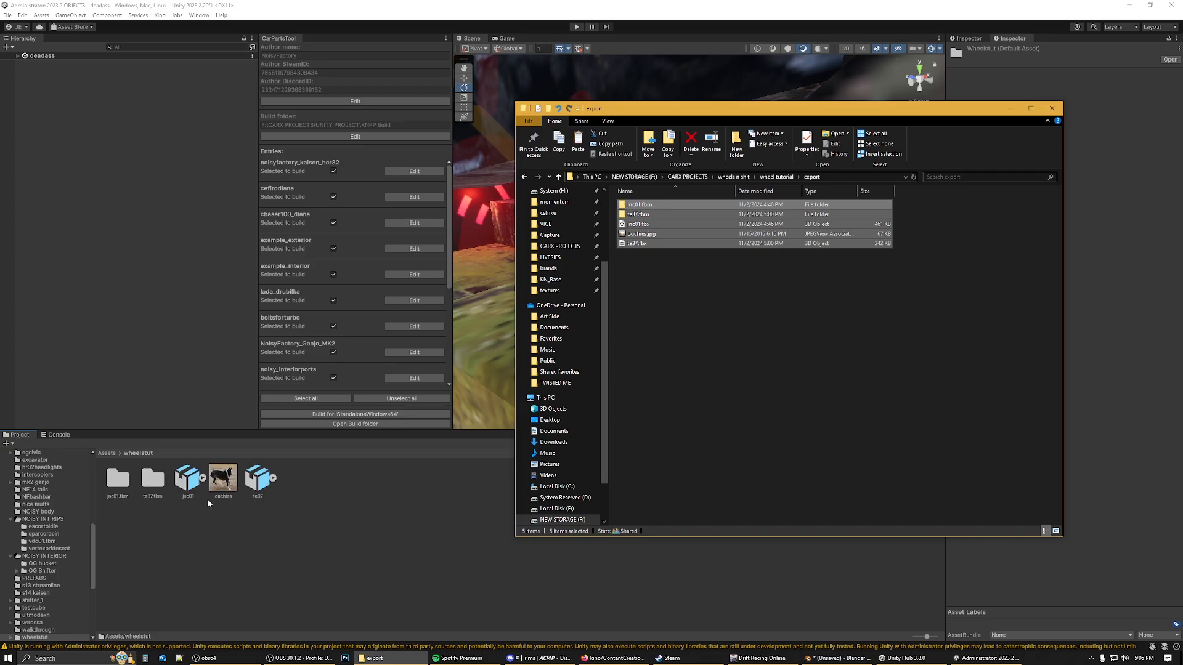
{"action": "left_click", "coordinate": [188, 476]}
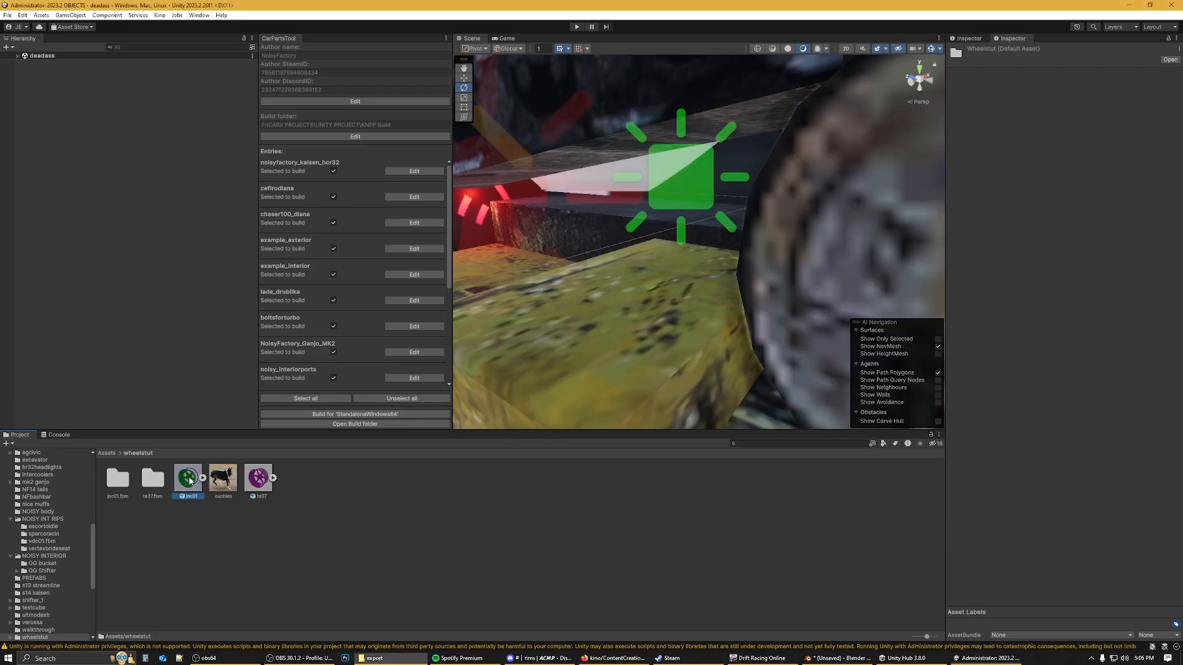
Step: Extract the te37 model's embedded materials into the wheelstut folder
{"action": "left_click", "coordinate": [261, 479]}
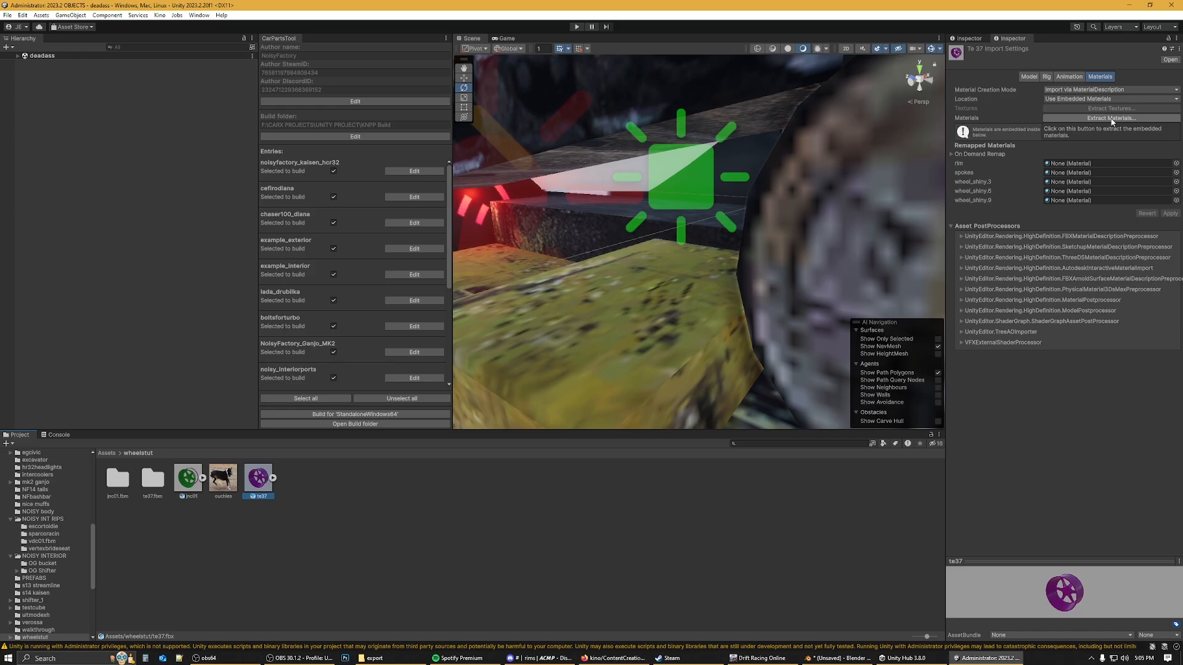
{"action": "left_click", "coordinate": [1112, 118]}
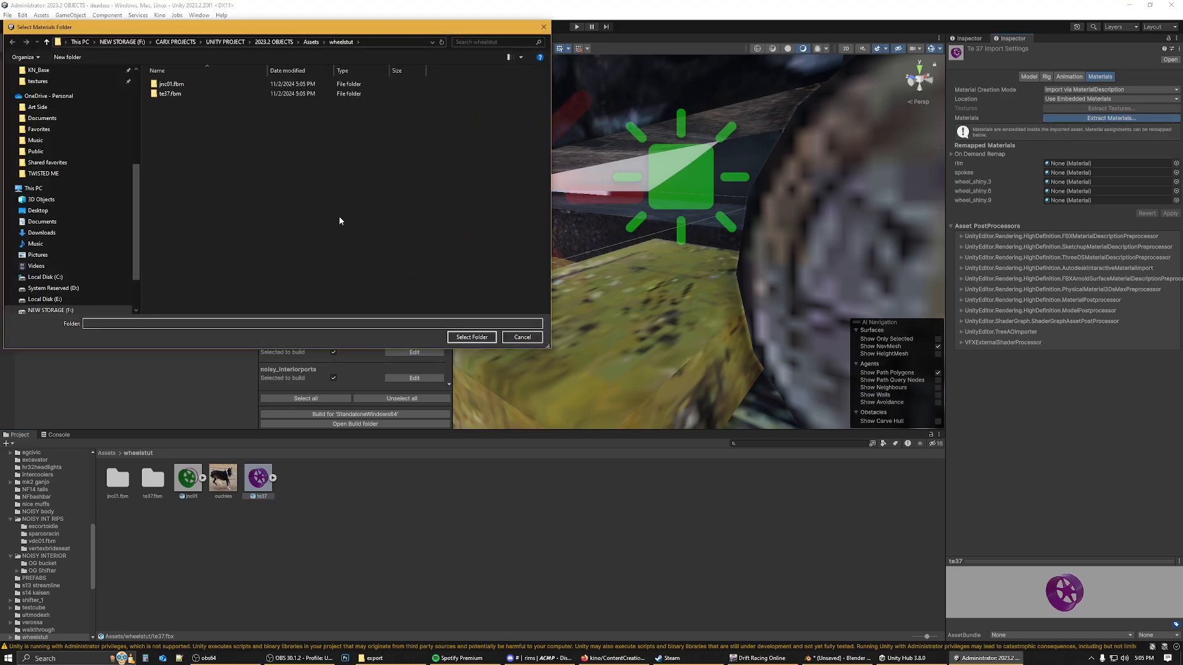
{"action": "left_click", "coordinate": [476, 338]}
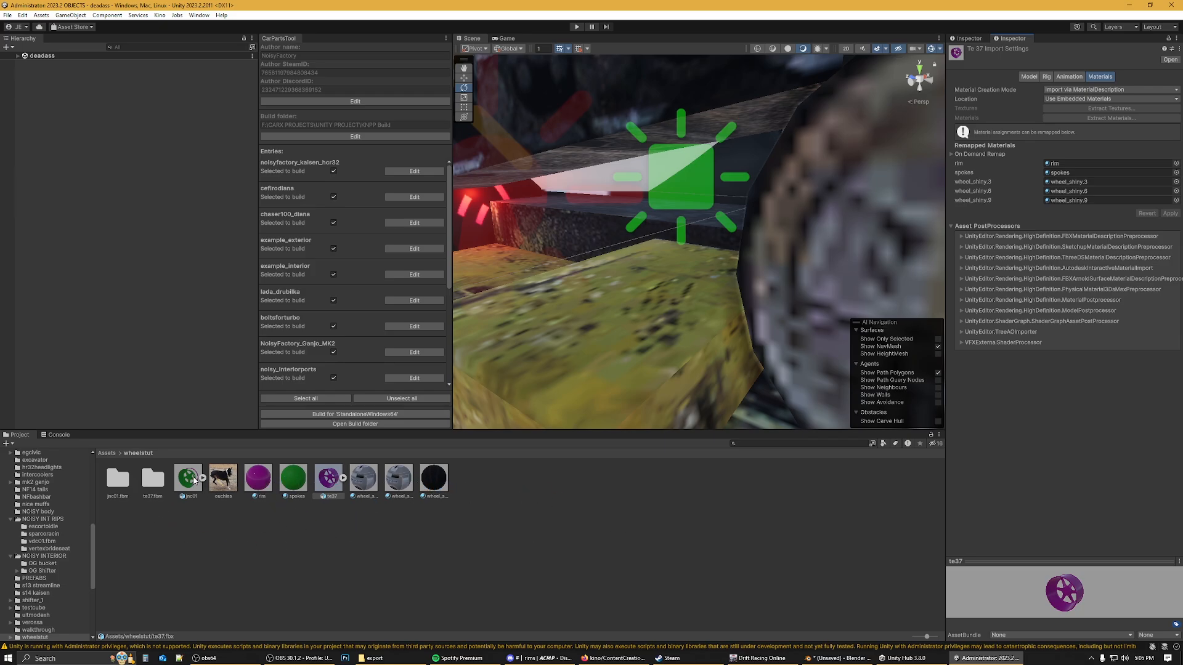
Step: Remap jnc01's materials with From Model's Material naming and Project-Wide search, apply, and extract its remaining materials into wheelstut
{"action": "left_click", "coordinate": [194, 481]}
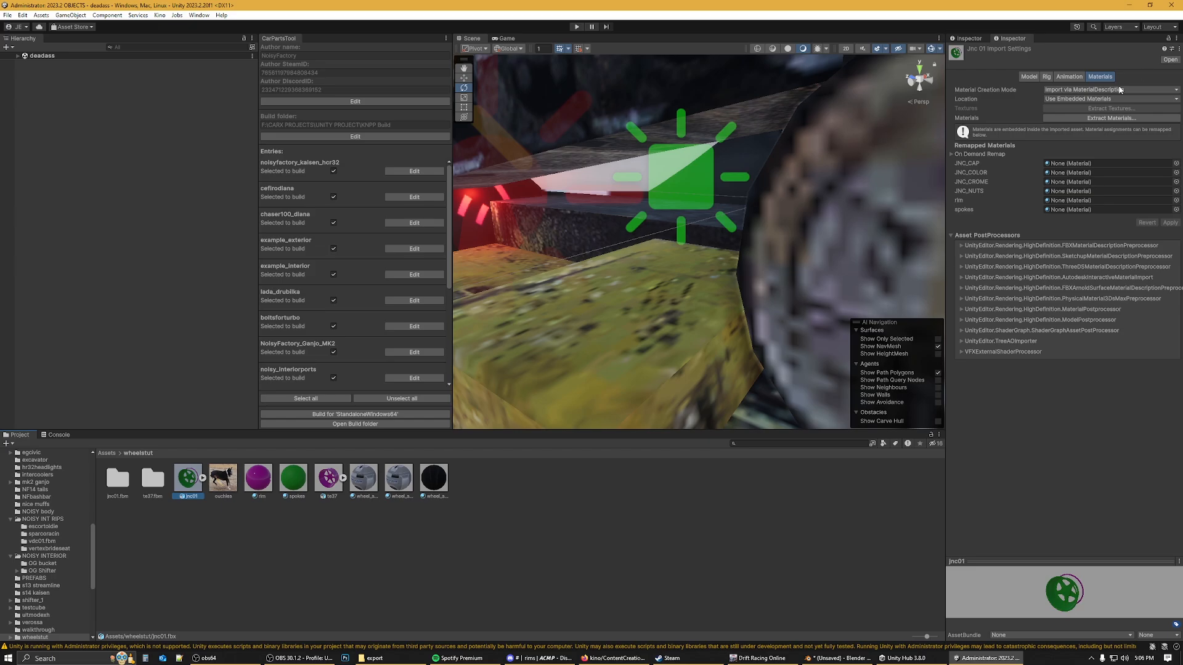
{"action": "left_click", "coordinate": [980, 155]}
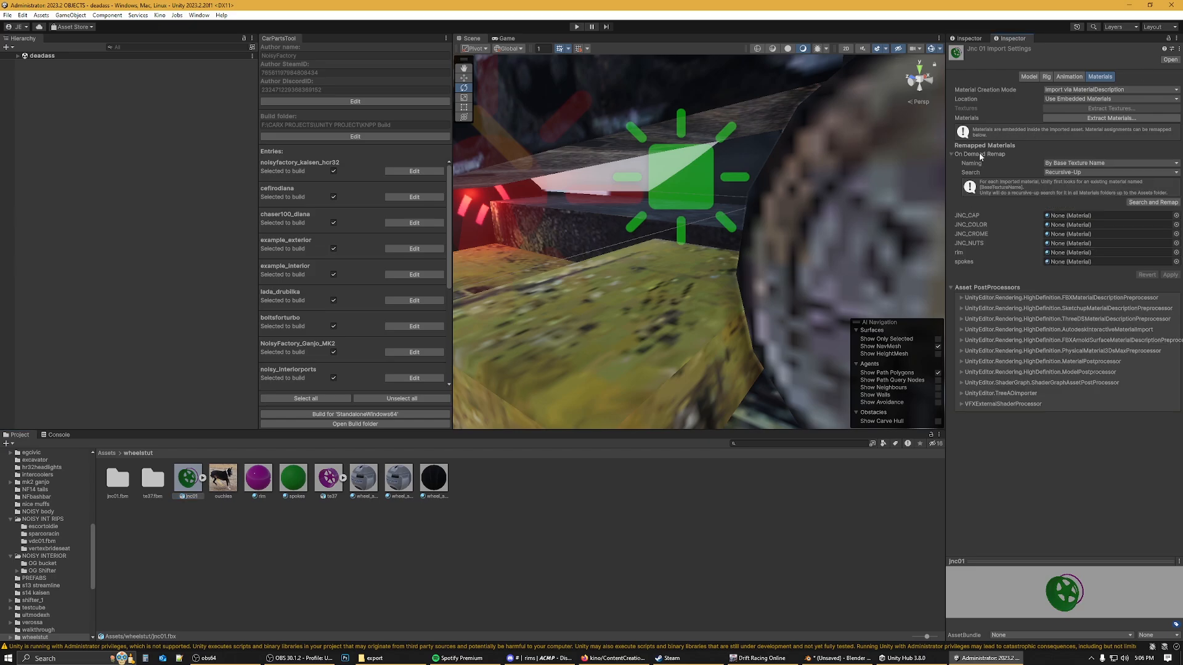
{"action": "left_click", "coordinate": [1085, 164]}
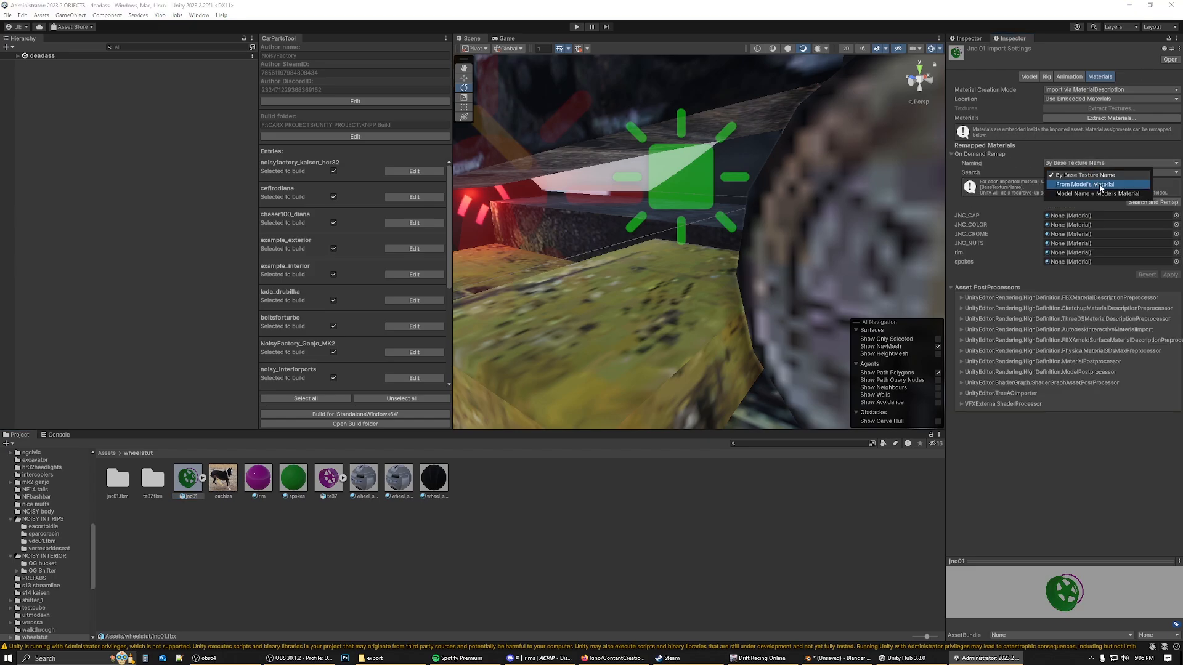
{"action": "left_click", "coordinate": [1101, 186]}
{"action": "left_click", "coordinate": [1087, 174]}
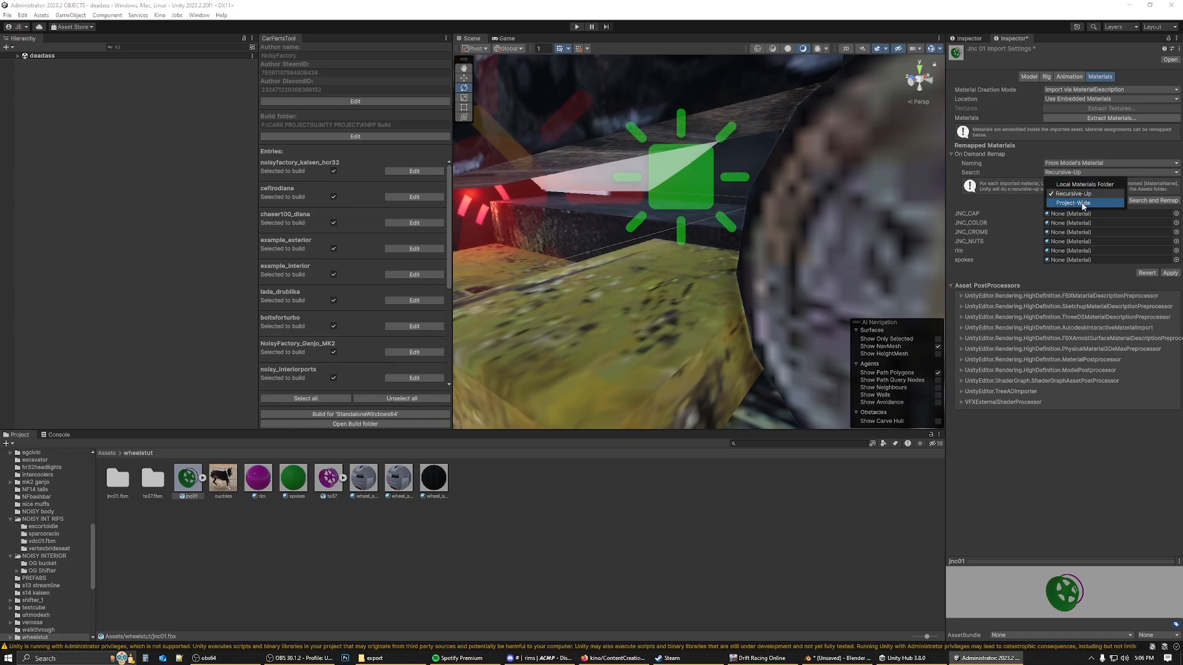
{"action": "left_click", "coordinate": [1084, 203]}
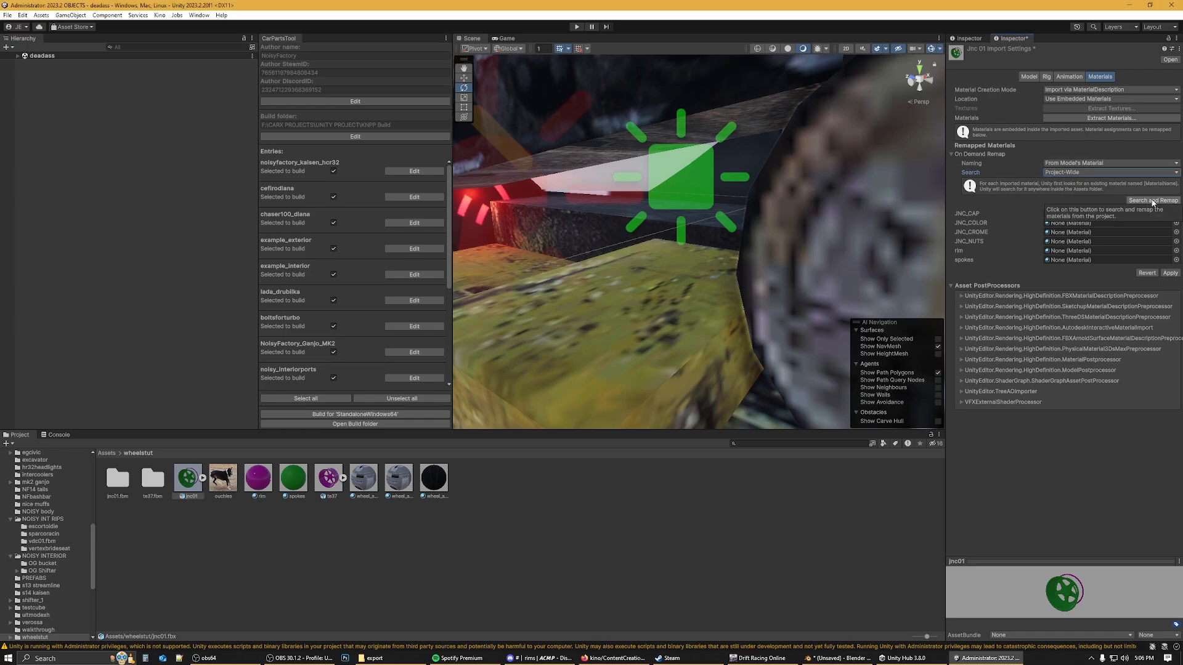
{"action": "left_click", "coordinate": [1152, 201]}
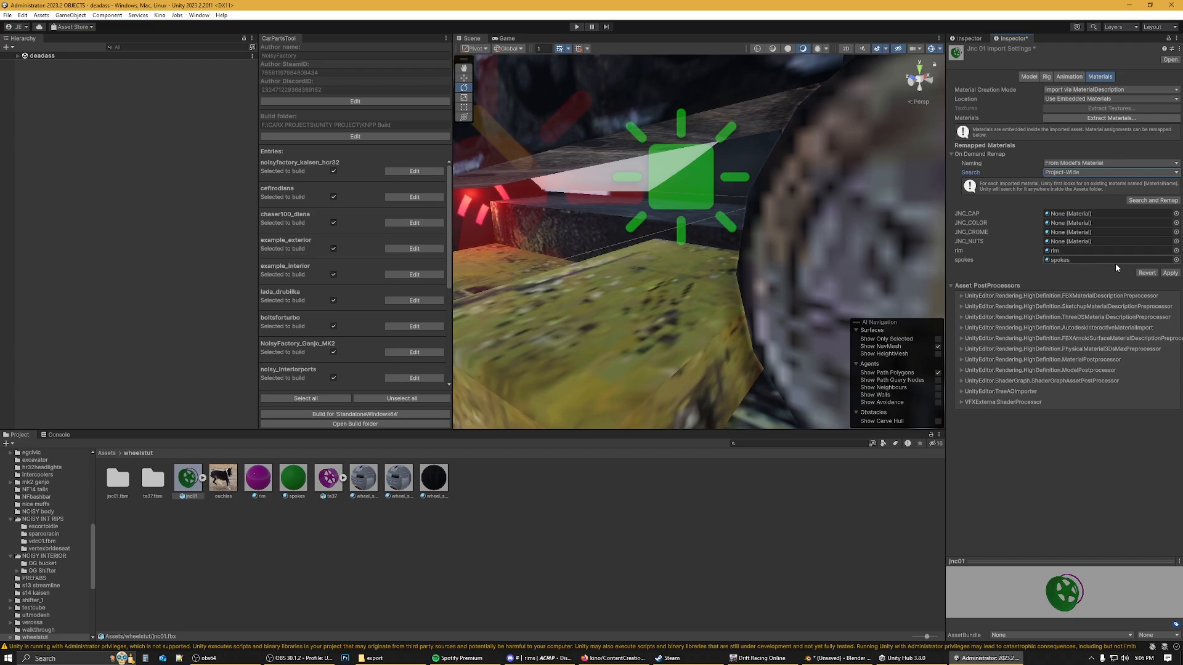
{"action": "left_click", "coordinate": [1173, 273]}
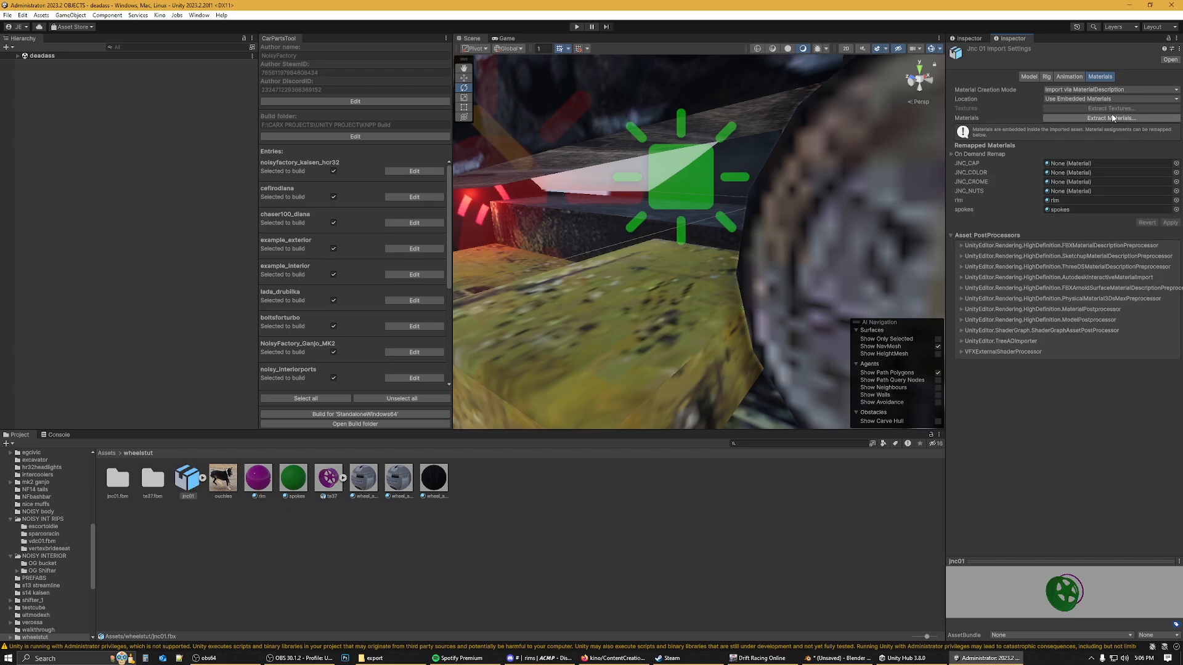
{"action": "left_click", "coordinate": [1102, 118]}
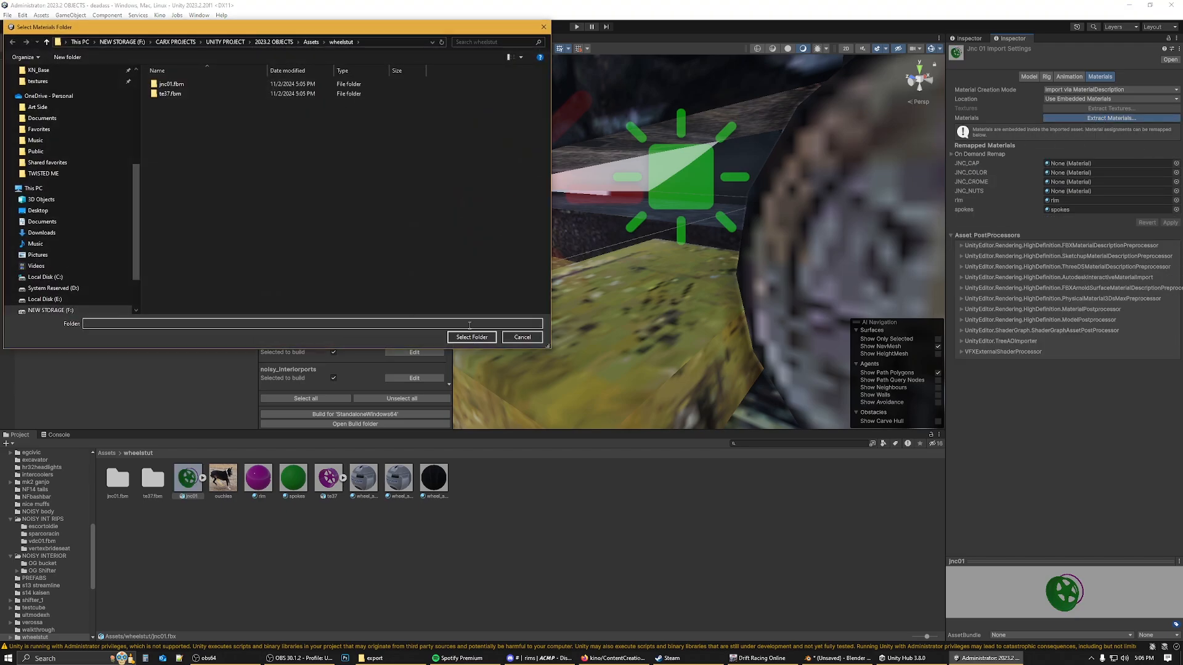
{"action": "left_click", "coordinate": [490, 337]}
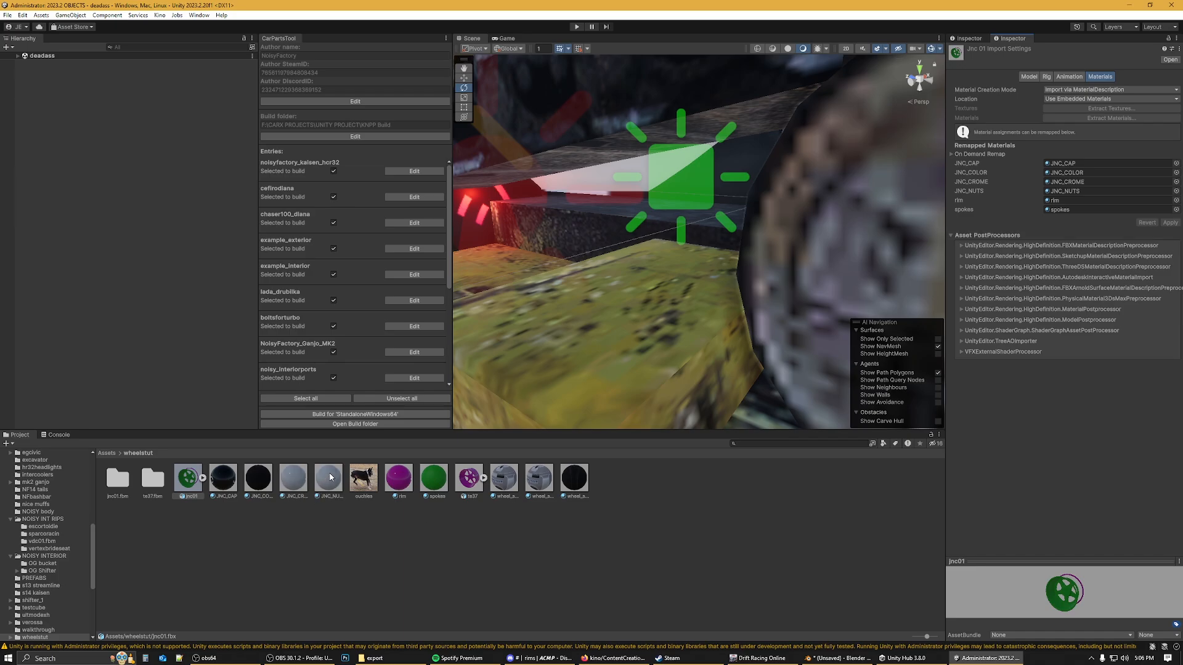
Step: Set the metallic value to 1 on the JNC_CROME material and to about 0.92 on JNC_NUTS
{"action": "left_click", "coordinate": [336, 482]}
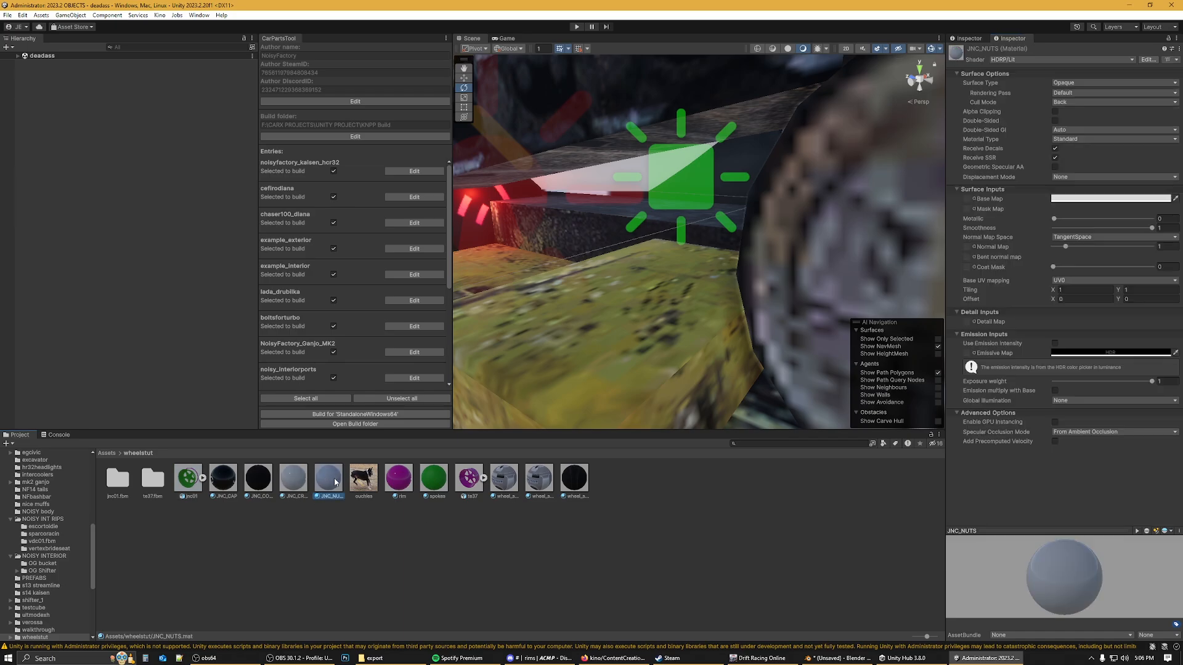
{"action": "left_click", "coordinate": [297, 480]}
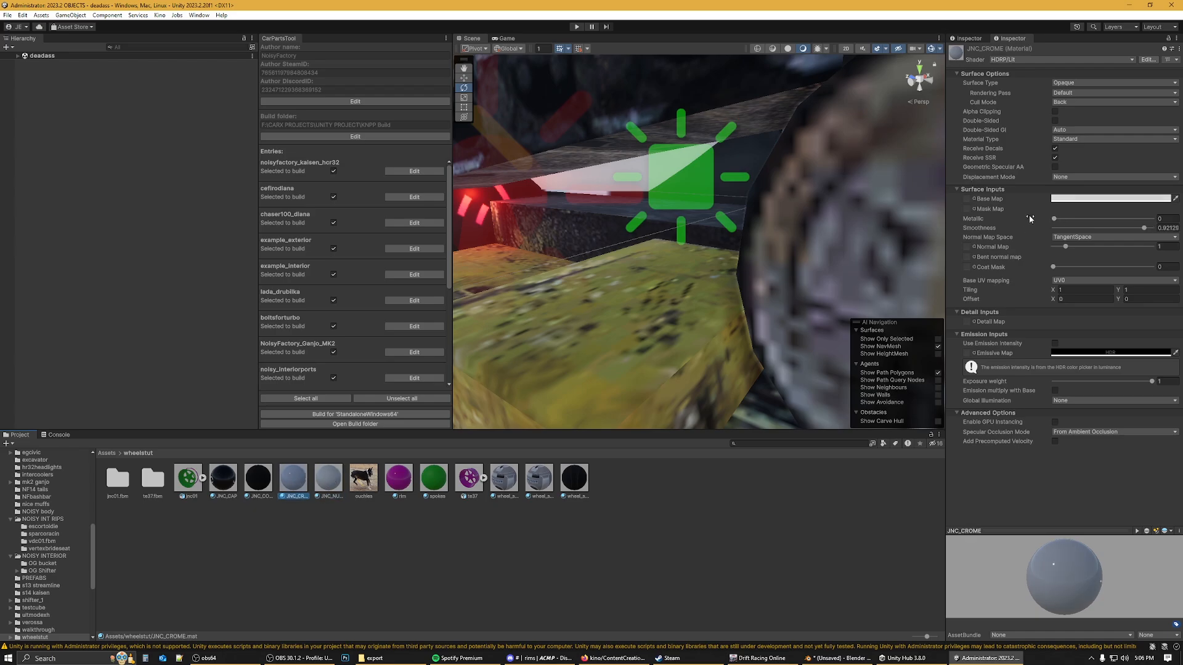
{"action": "left_click", "coordinate": [1166, 221]}
{"action": "type", "text": "1"}
{"action": "left_click", "coordinate": [329, 483]}
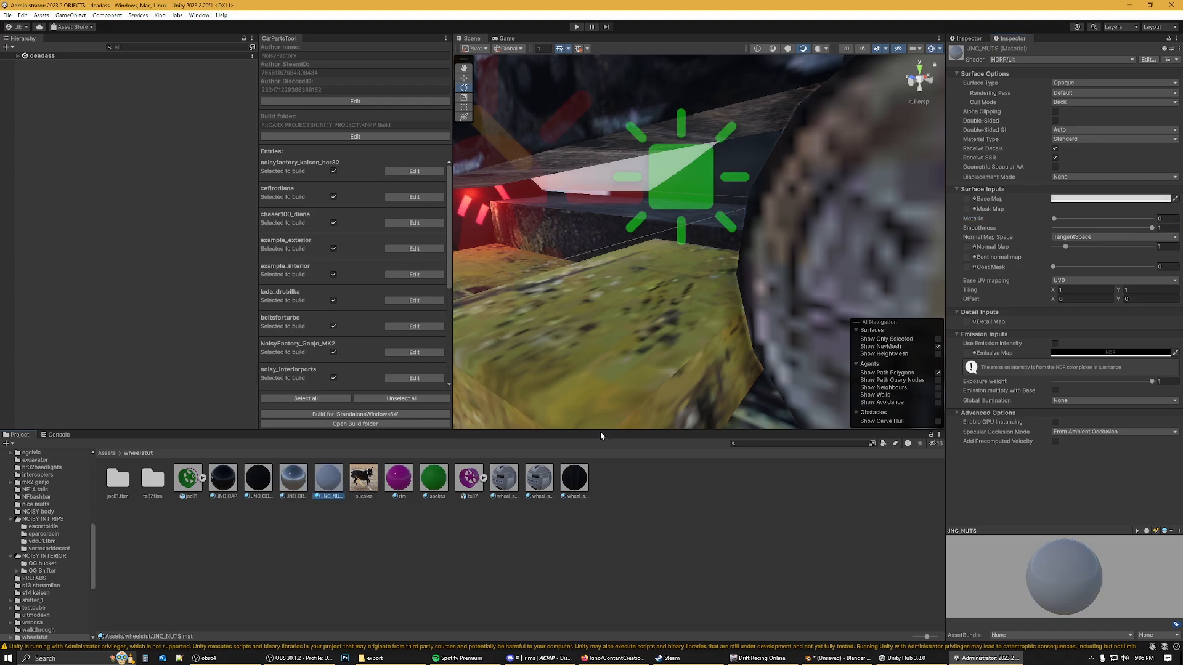
{"action": "left_click_drag", "start_coordinate": [1054, 219], "coordinate": [1144, 223]}
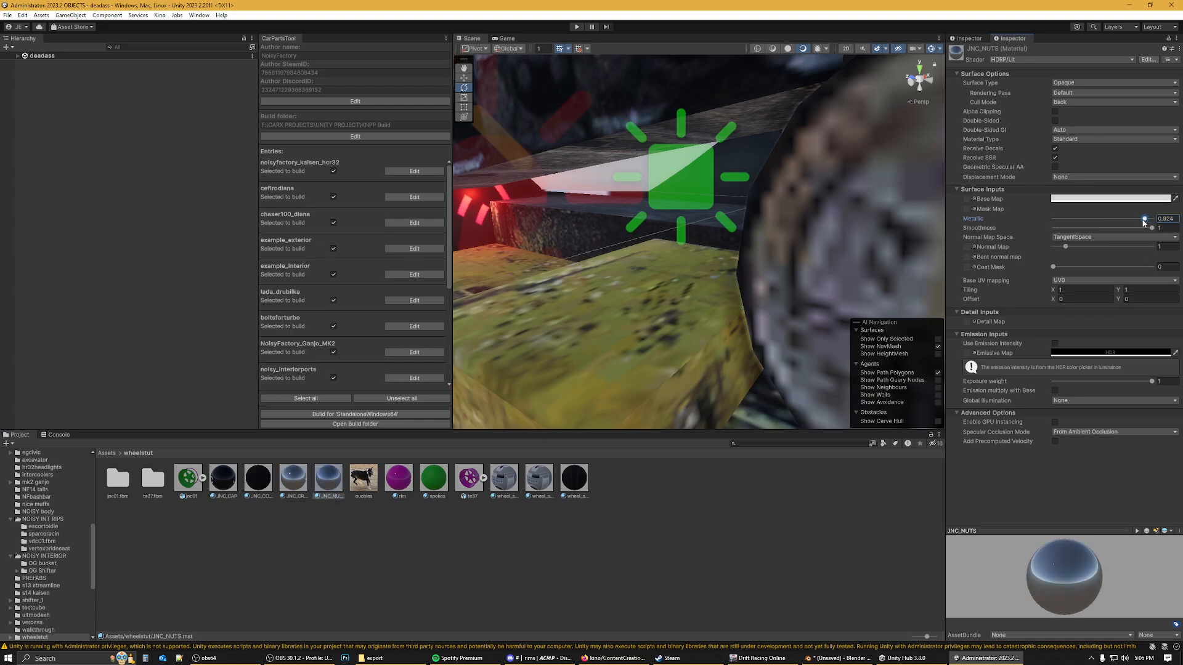
Step: Inspect the JNC_CAP, JNC_COLOR and wheel_shiny.3 materials, rotating the cap material's preview to see its logo
{"action": "left_click", "coordinate": [225, 481]}
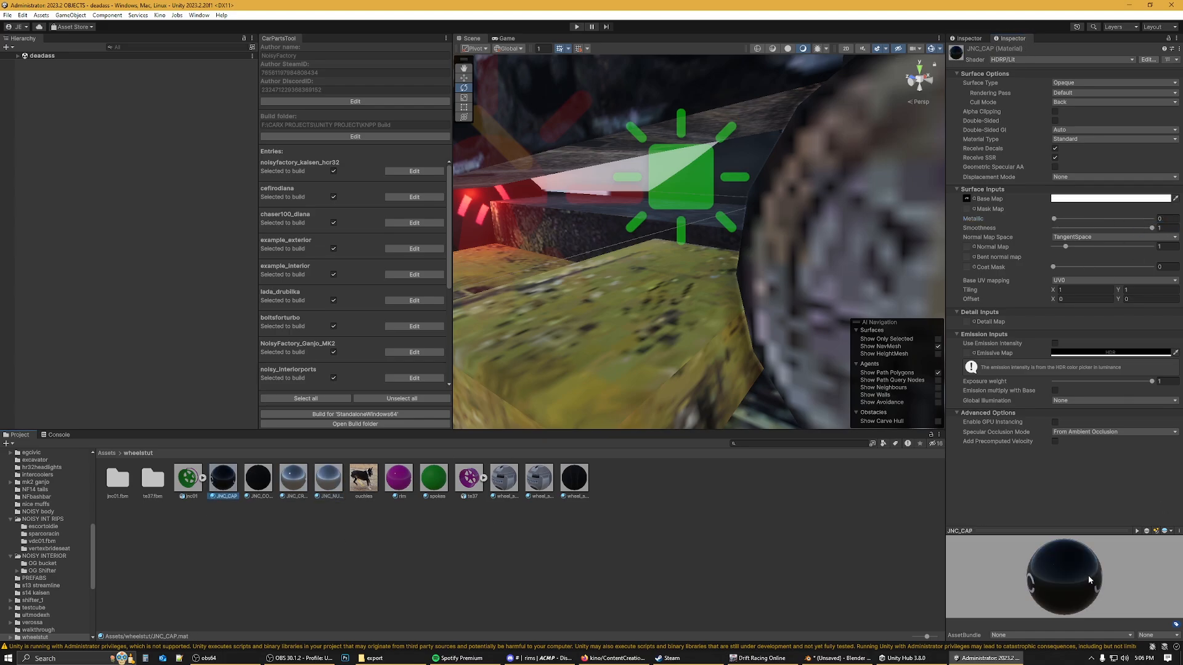
{"action": "left_click_drag", "start_coordinate": [1089, 579], "coordinate": [1116, 580]}
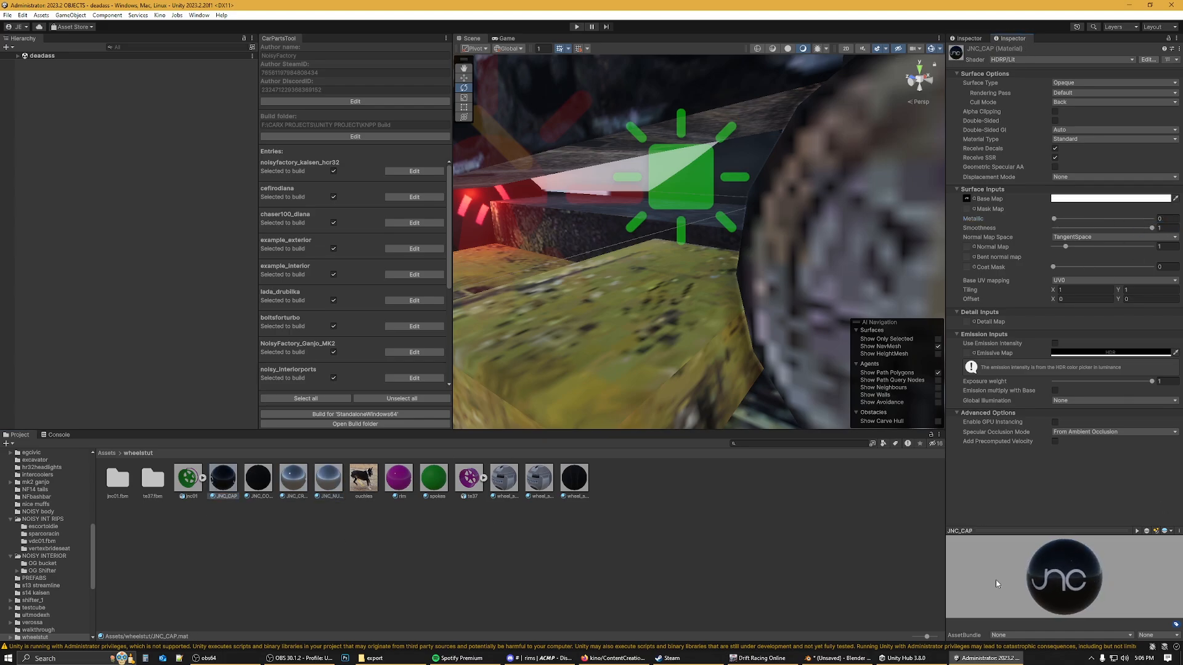
{"action": "left_click", "coordinate": [248, 478]}
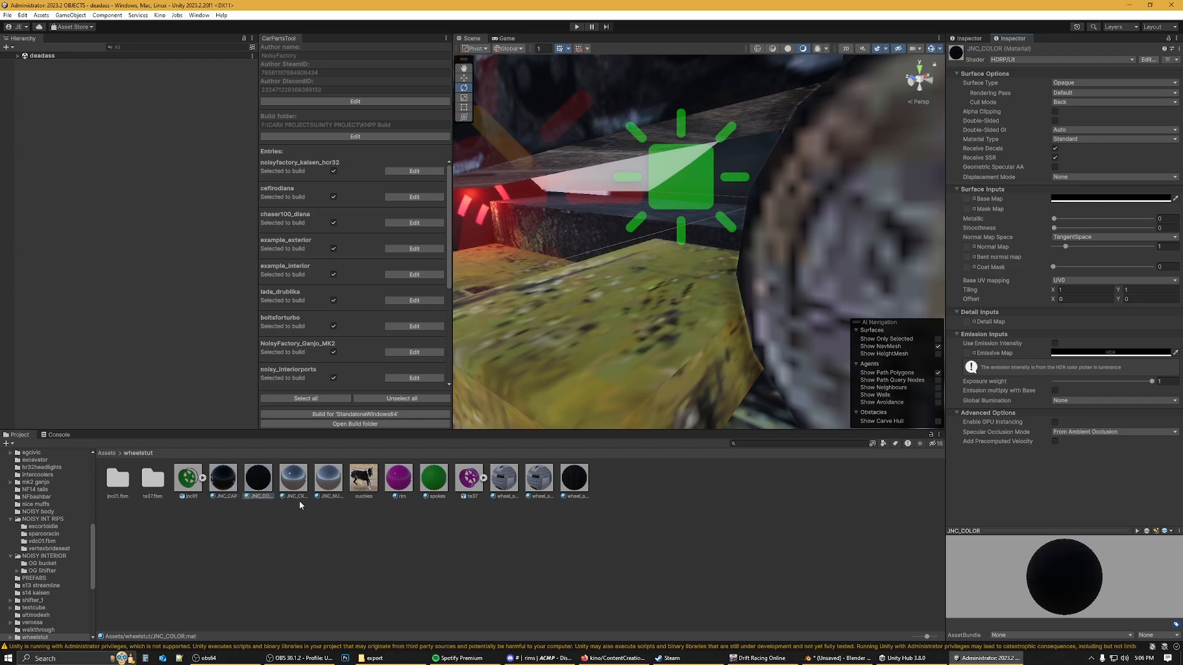
{"action": "left_click", "coordinate": [509, 481]}
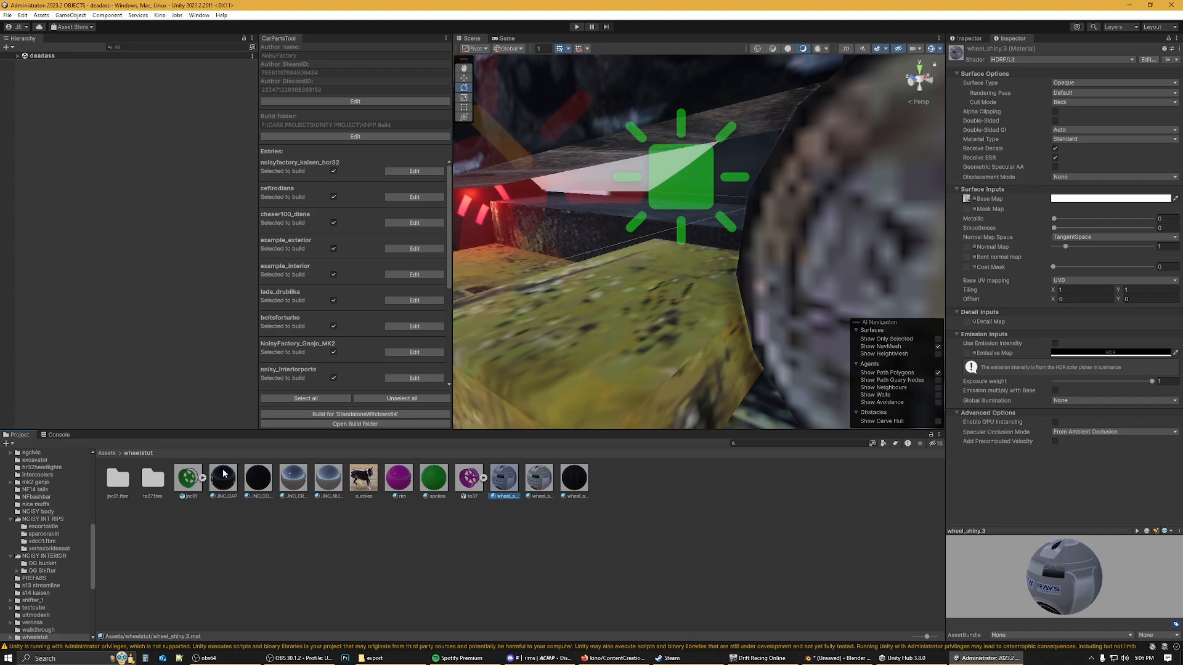
Step: Compare the te37 and te37al textures in the te37.fbm folder and check in Blender which one the RAYS lettering's material uses
{"action": "double_click", "coordinate": [153, 480]}
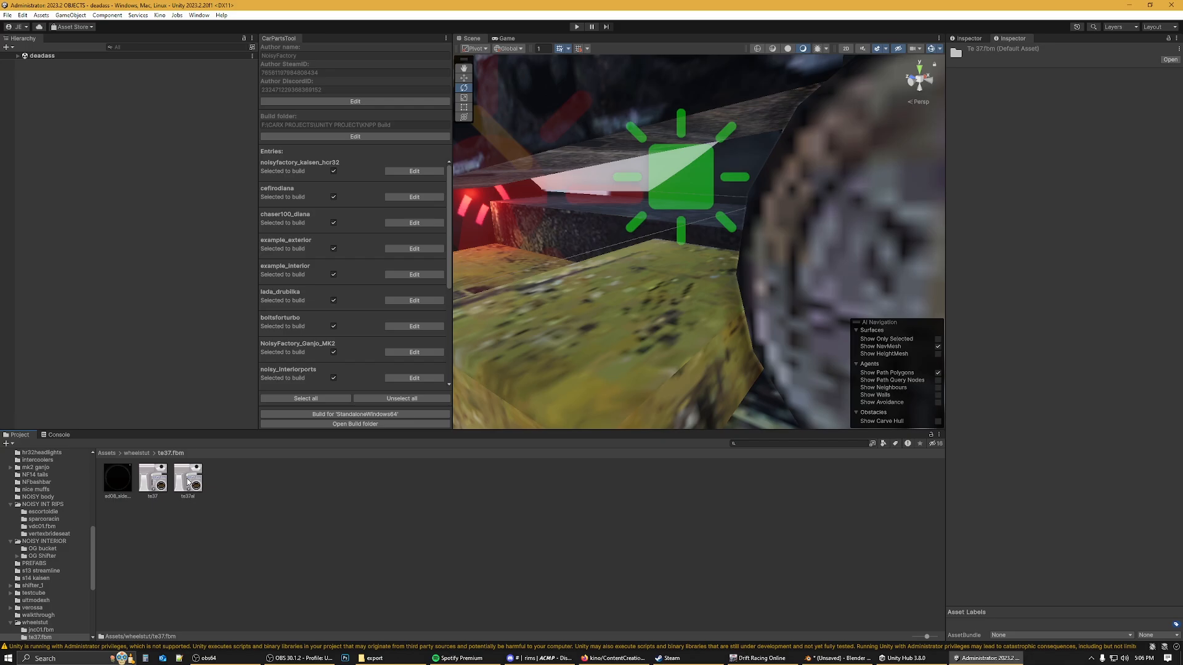
{"action": "left_click", "coordinate": [188, 482]}
{"action": "left_click", "coordinate": [145, 479]}
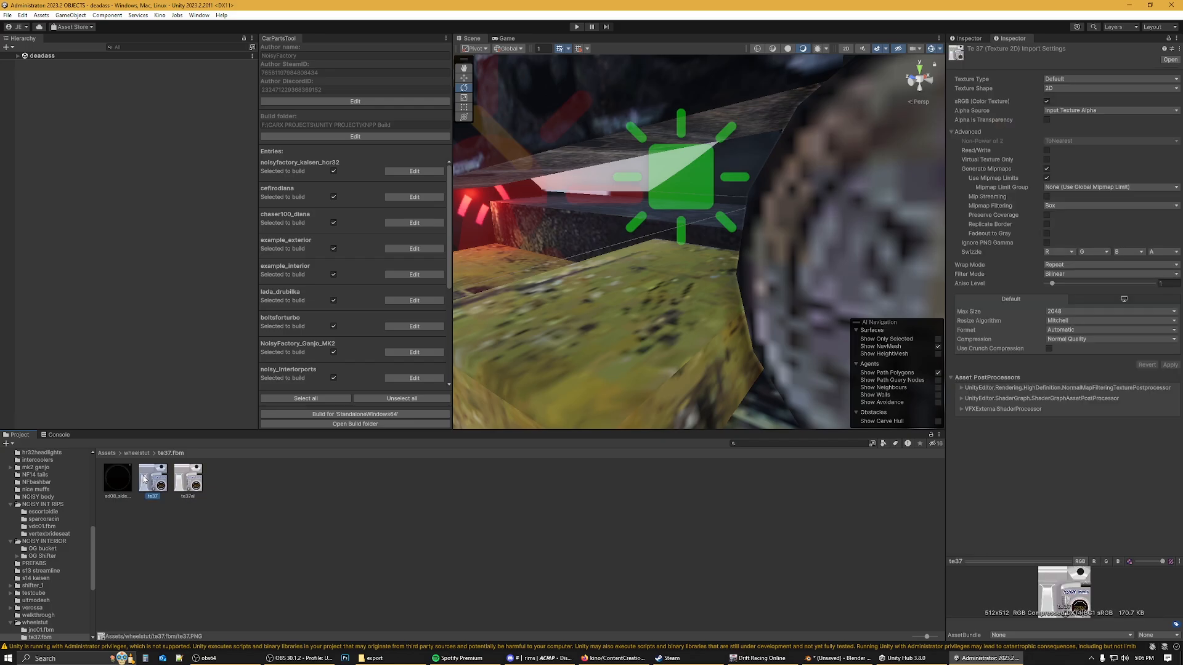
{"action": "left_click", "coordinate": [191, 483]}
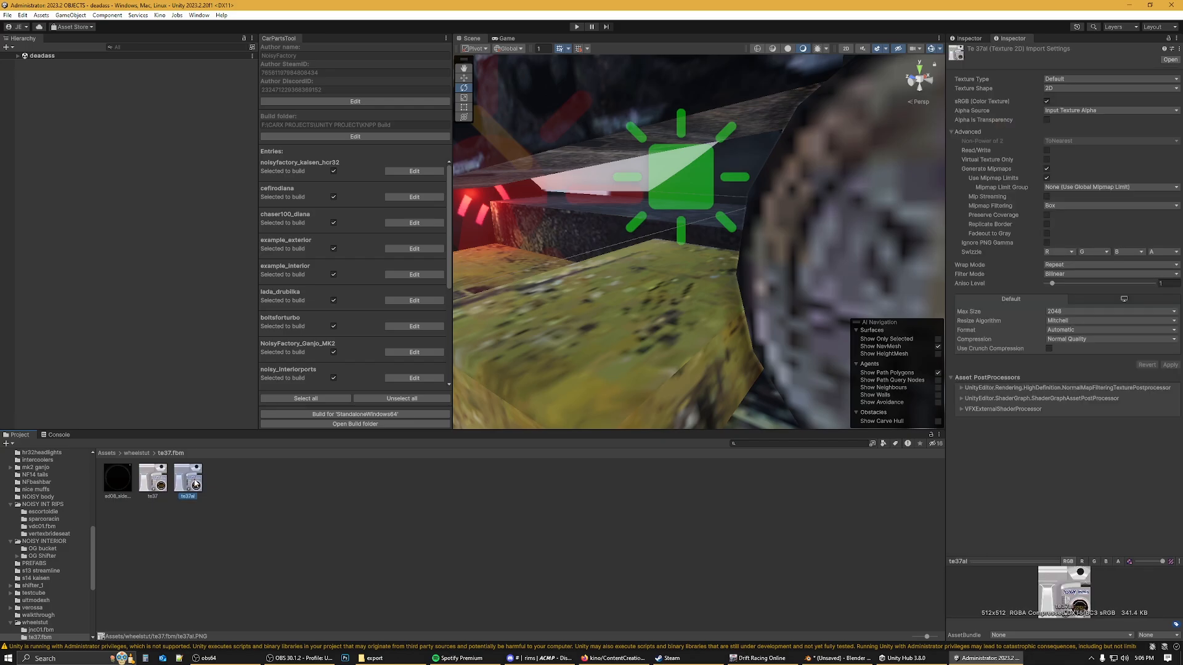
{"action": "left_click", "coordinate": [837, 658]}
{"action": "left_click", "coordinate": [432, 307]}
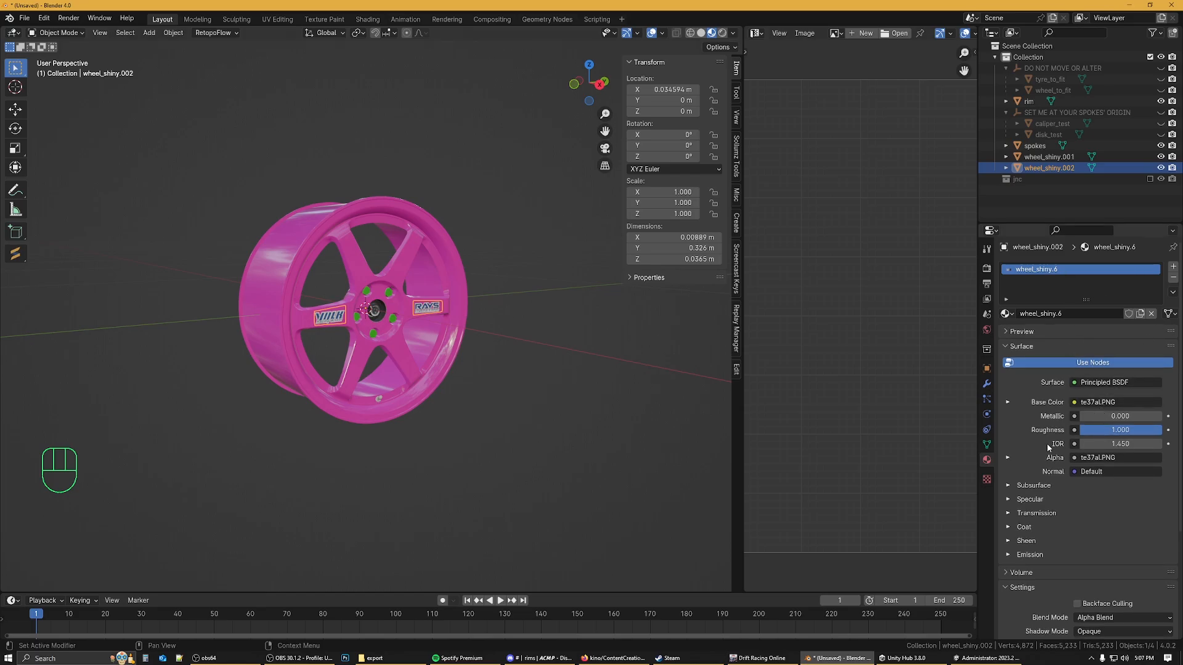
Step: Return to Unity, enable Alpha Is Transparency for the te37al texture and apply the import settings
{"action": "left_click", "coordinate": [985, 658]}
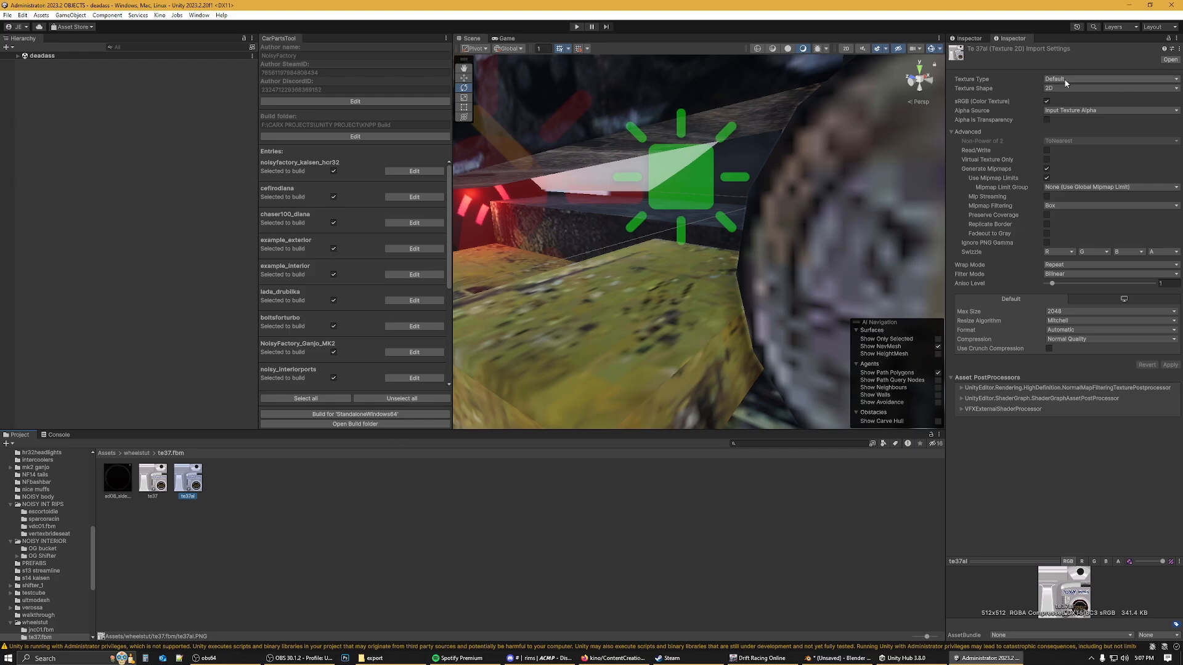
{"action": "left_click", "coordinate": [1046, 120]}
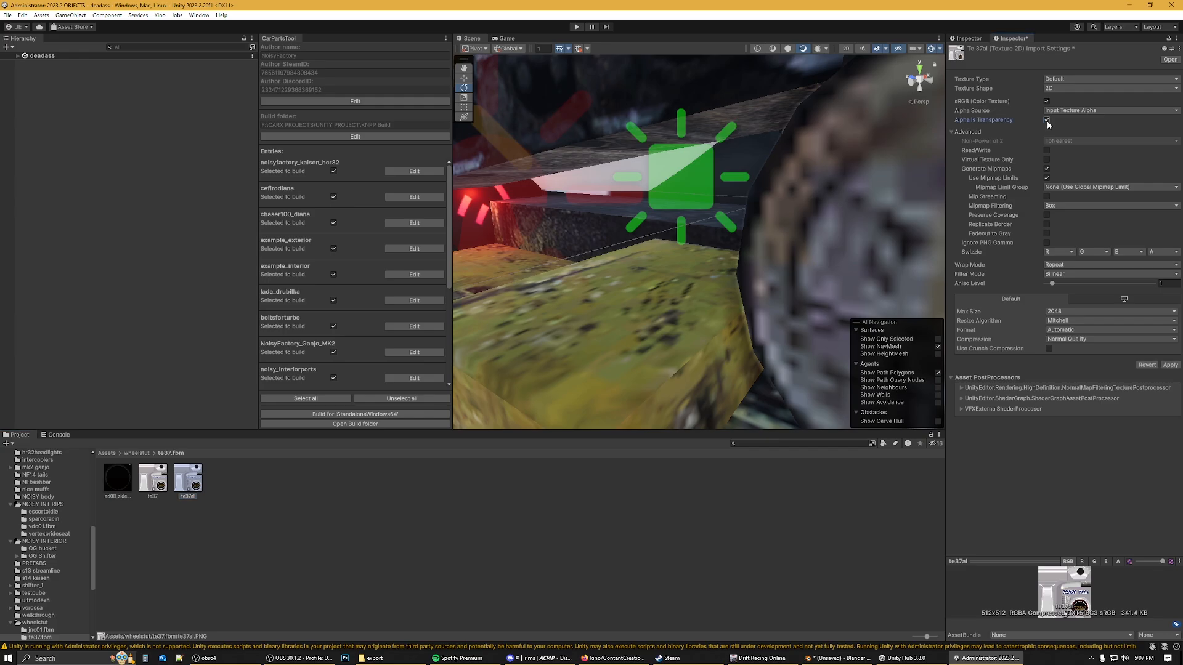
{"action": "left_click", "coordinate": [1170, 366]}
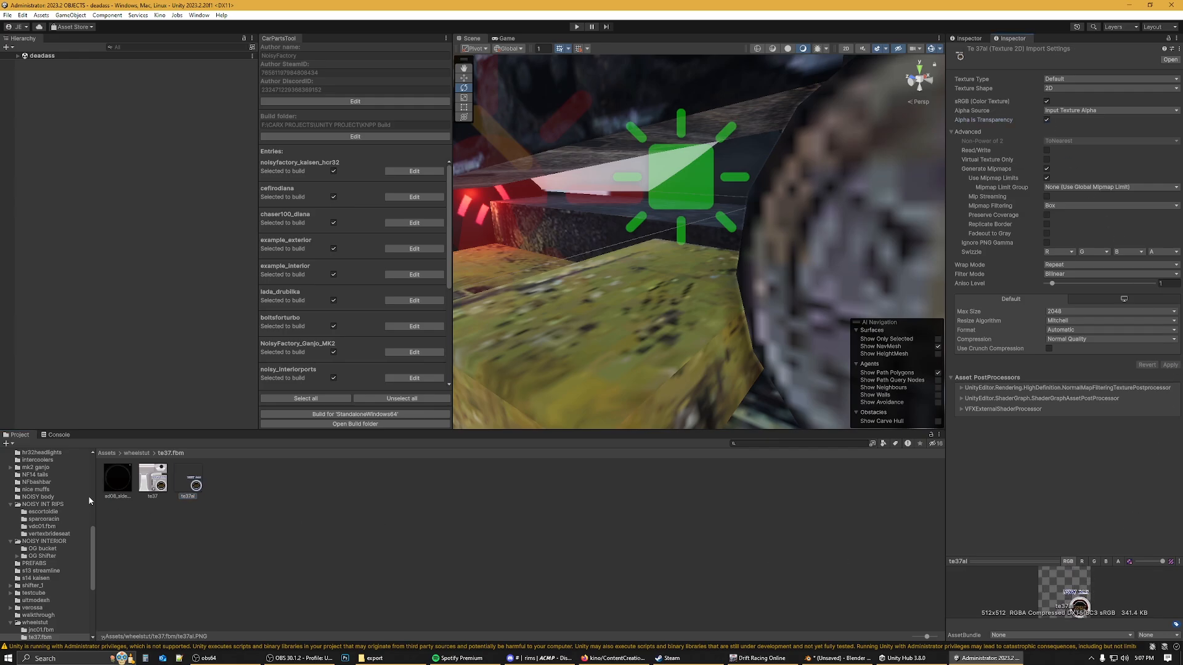
Step: Go back to the wheelstut folder, review the three wheel_shiny materials and clear the selection
{"action": "left_click", "coordinate": [137, 453]}
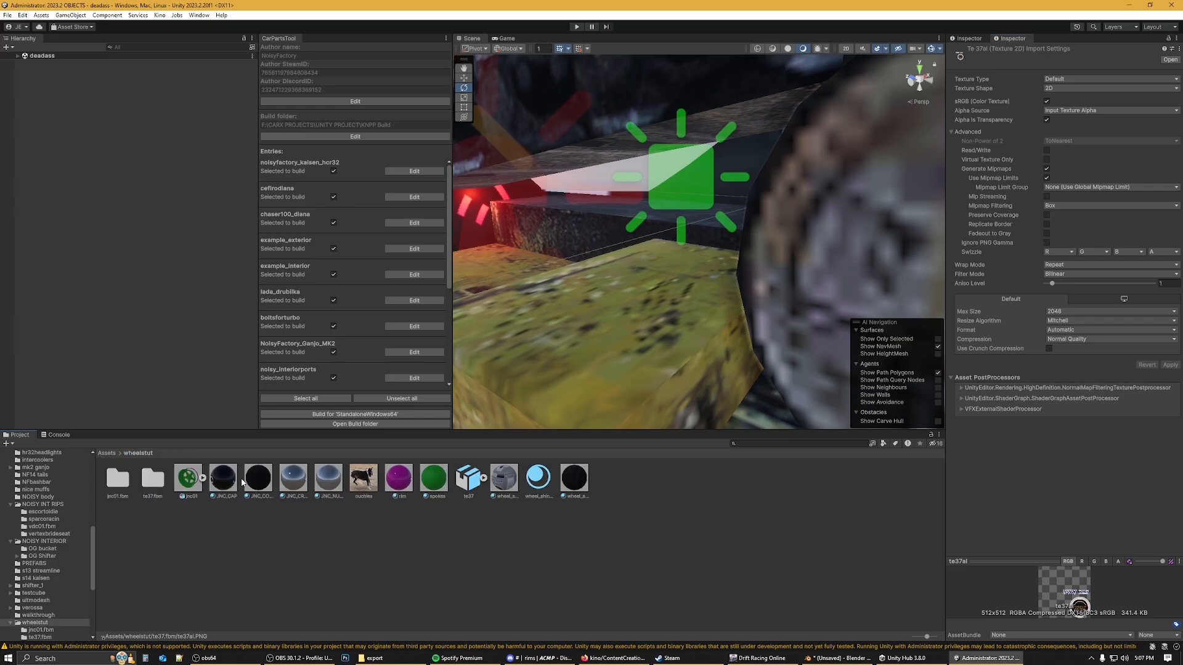
{"action": "left_click", "coordinate": [574, 480]}
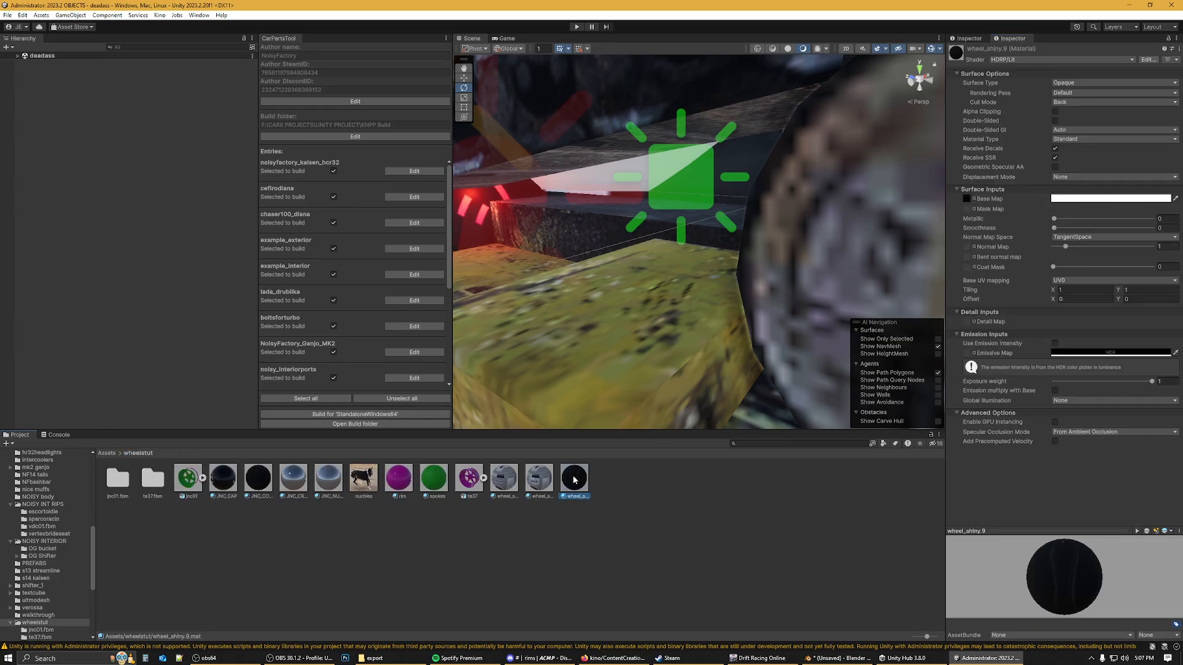
{"action": "left_click", "coordinate": [538, 479]}
{"action": "left_click", "coordinate": [513, 481]}
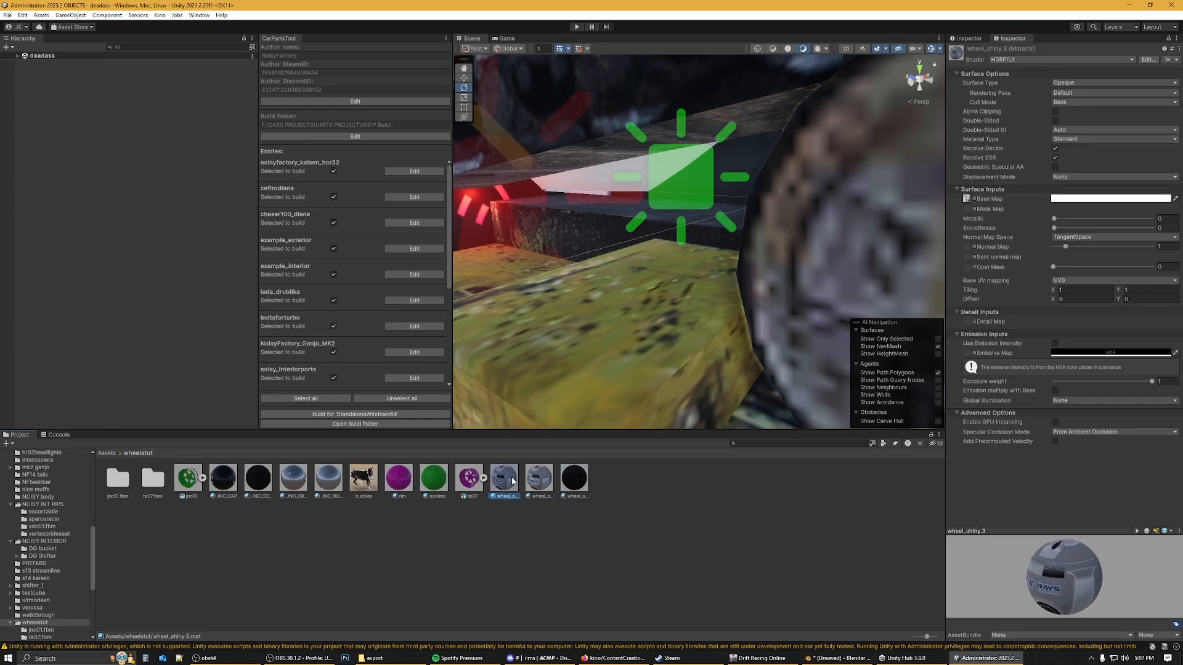
{"action": "left_click", "coordinate": [589, 546]}
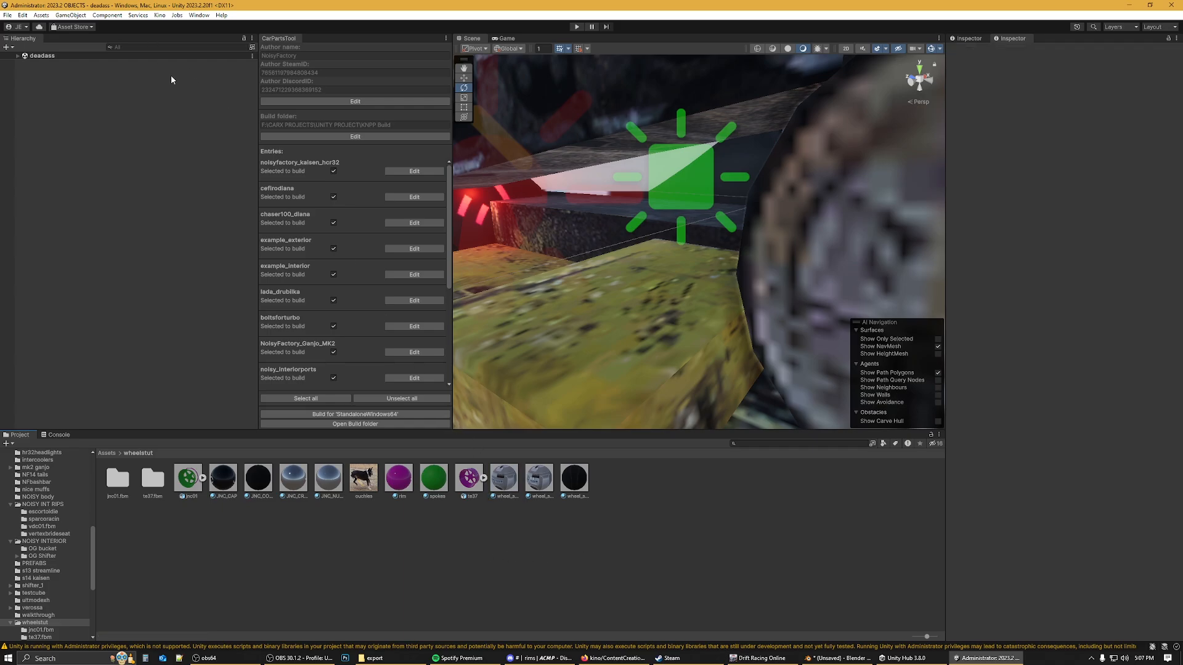
Step: Add a new scene to the hierarchy and save it in the Assets folder as wheeltut
{"action": "left_click", "coordinate": [252, 55]}
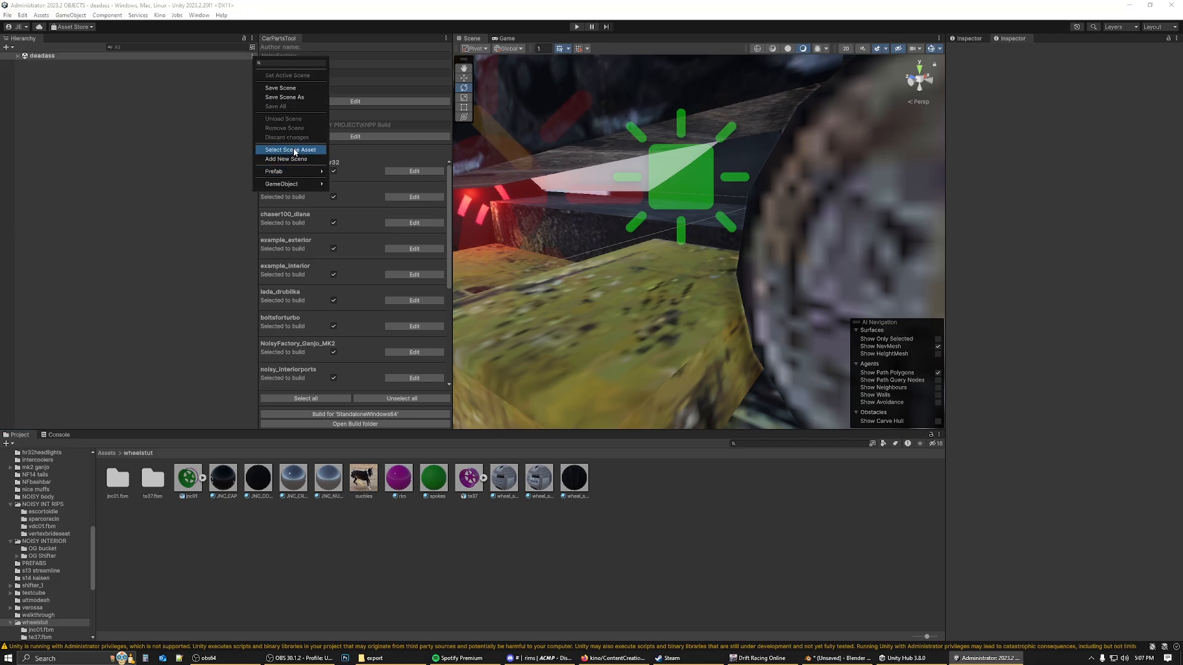
{"action": "left_click", "coordinate": [279, 159]}
{"action": "left_click", "coordinate": [221, 64]}
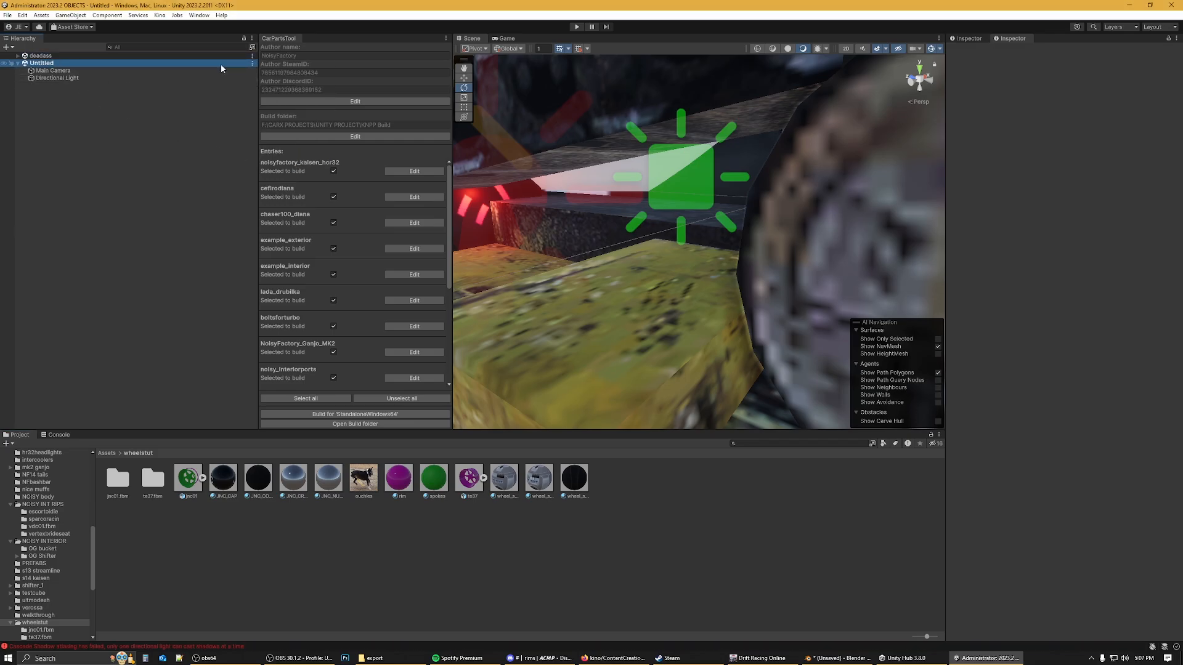
{"action": "left_click", "coordinate": [252, 63]}
{"action": "left_click", "coordinate": [290, 95]}
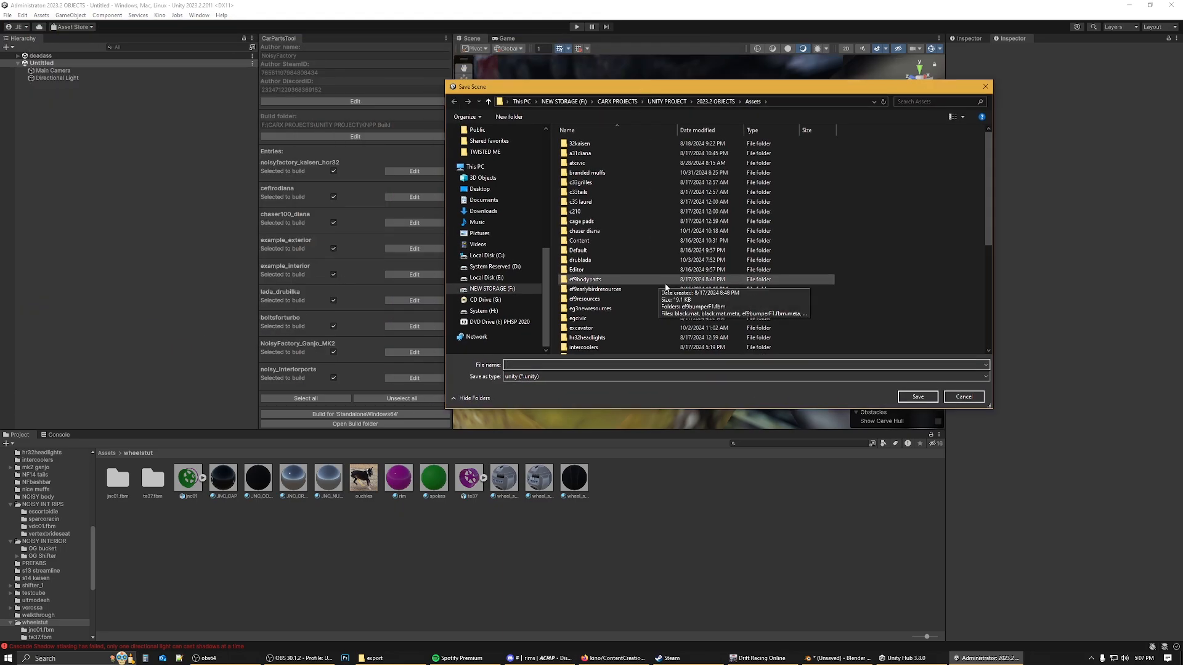
{"action": "type", "text": "wheeltut"}
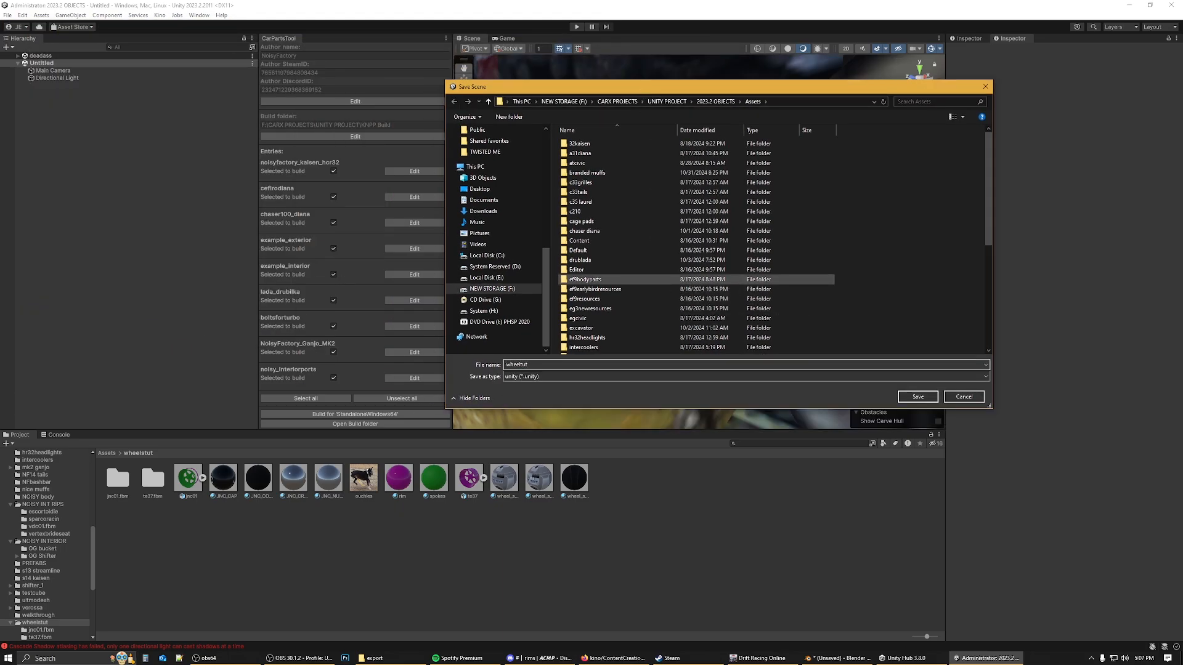
{"action": "key", "text": "Return"}
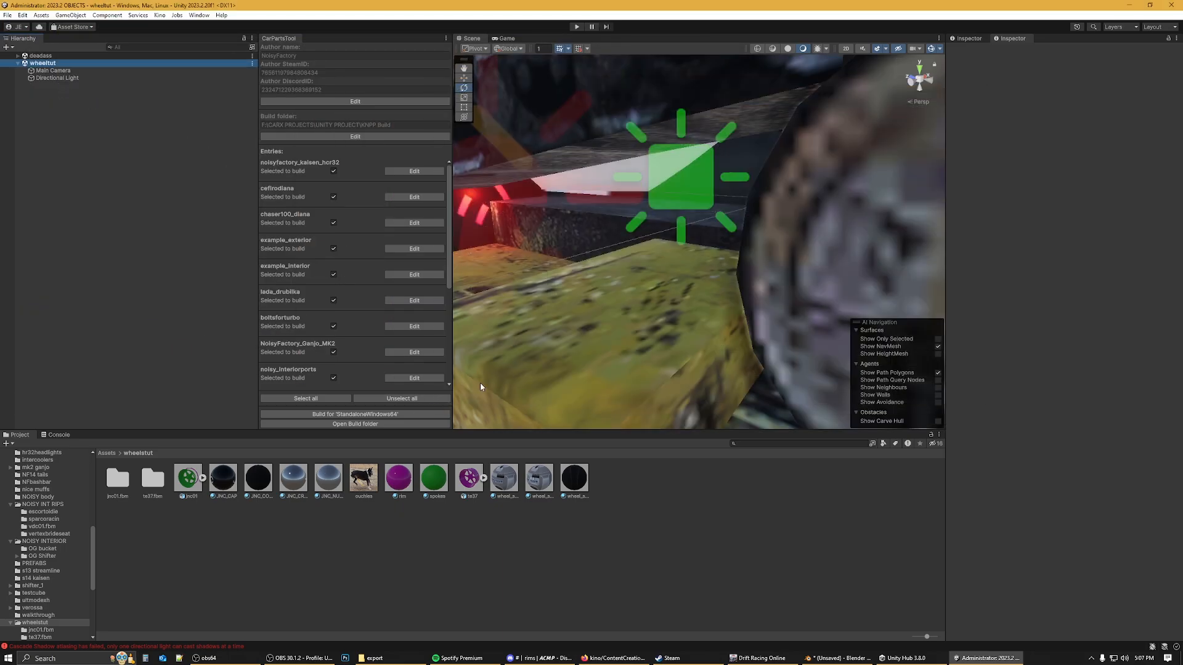
Step: Place the jnc01 and te37 models from the wheelstut folder together into the wheeltut scene
{"action": "left_click", "coordinate": [202, 494]}
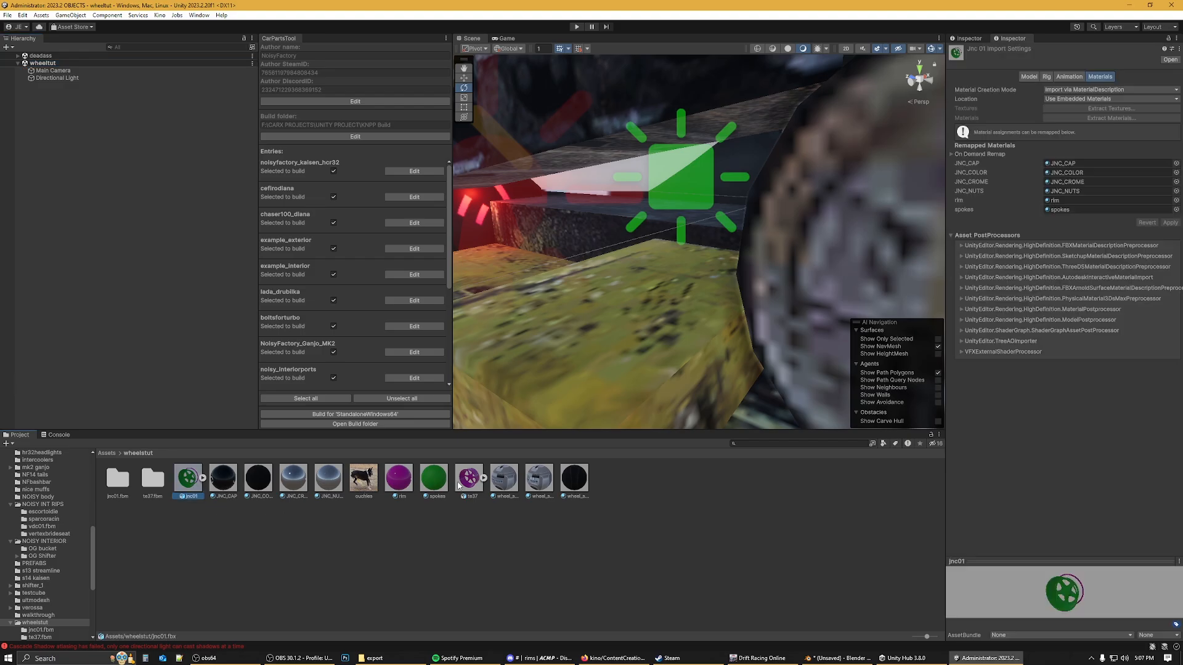
{"action": "left_click", "coordinate": [463, 486], "text": "ctrl"}
{"action": "left_click_drag", "start_coordinate": [471, 482], "coordinate": [73, 151]}
Step: Create prefabs of the scene's jnc01 and te37 objects in the wheelstut folder
{"action": "left_click", "coordinate": [43, 87]}
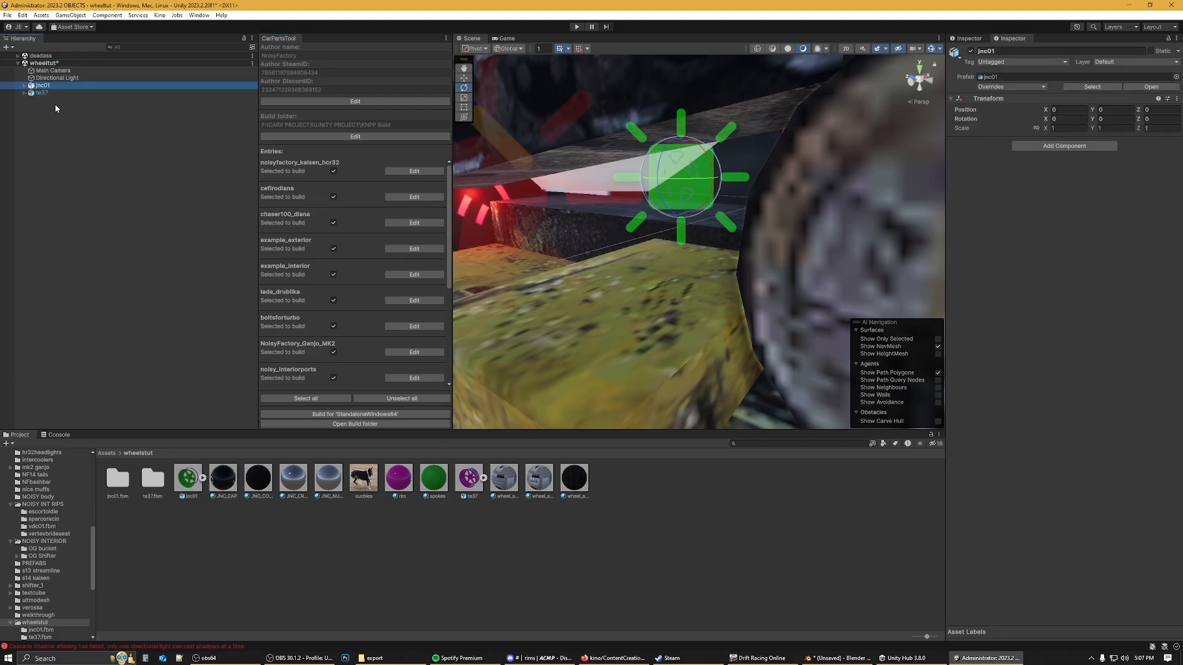
{"action": "left_click_drag", "start_coordinate": [49, 87], "coordinate": [660, 485]}
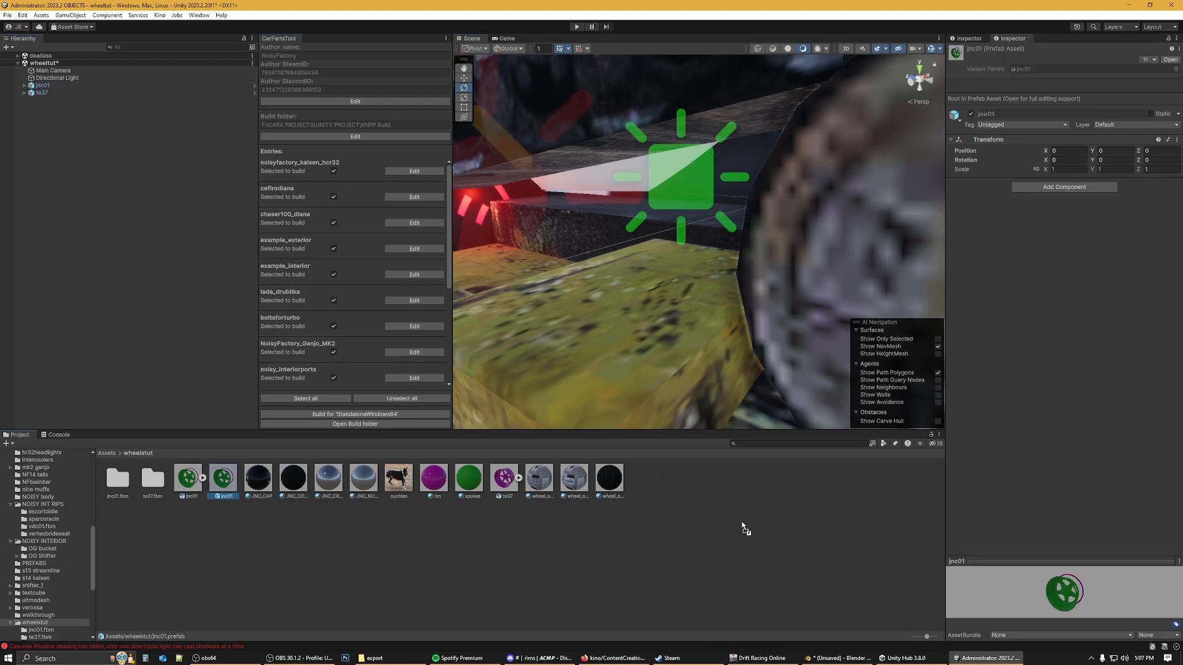
{"action": "left_click_drag", "start_coordinate": [743, 528], "coordinate": [743, 526]}
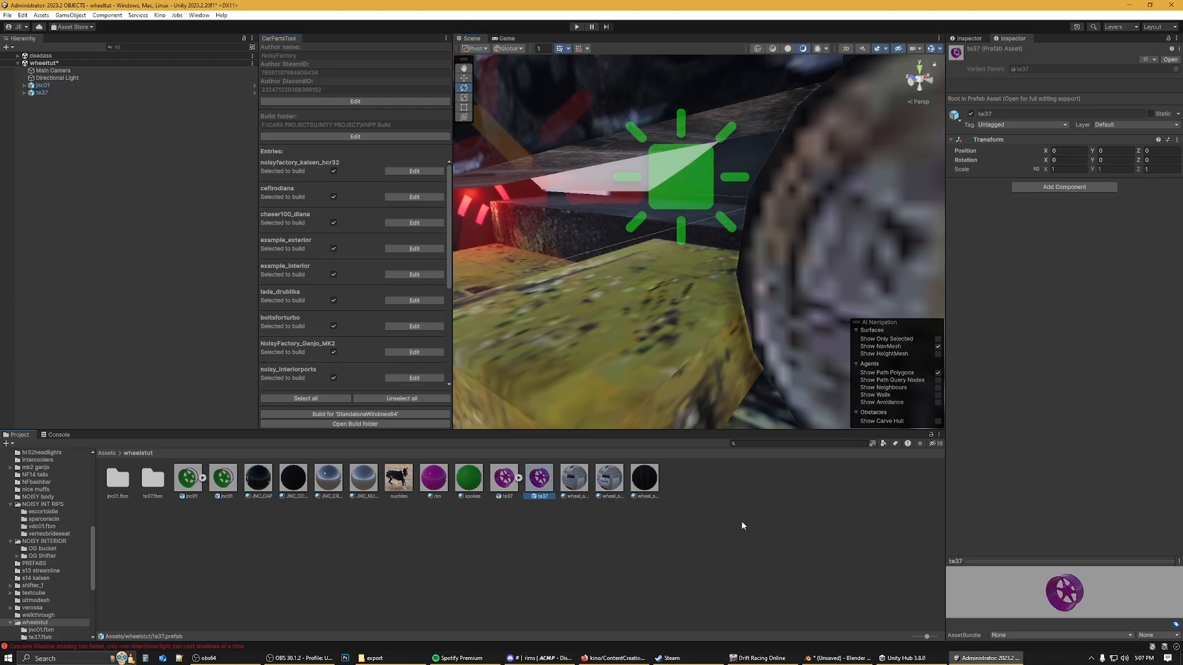
Step: Open the jnc01 prefab and rename its asset to JNC 10
{"action": "left_click", "coordinate": [223, 489]}
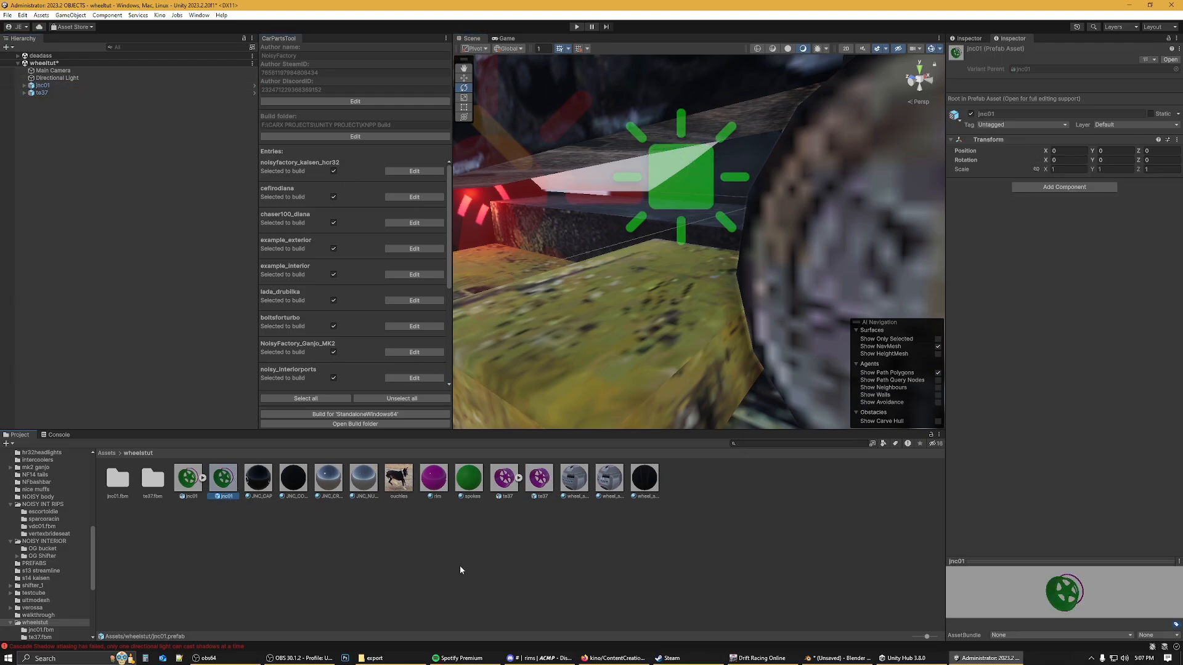
{"action": "double_click", "coordinate": [225, 497]}
{"action": "right_click", "coordinate": [220, 498]}
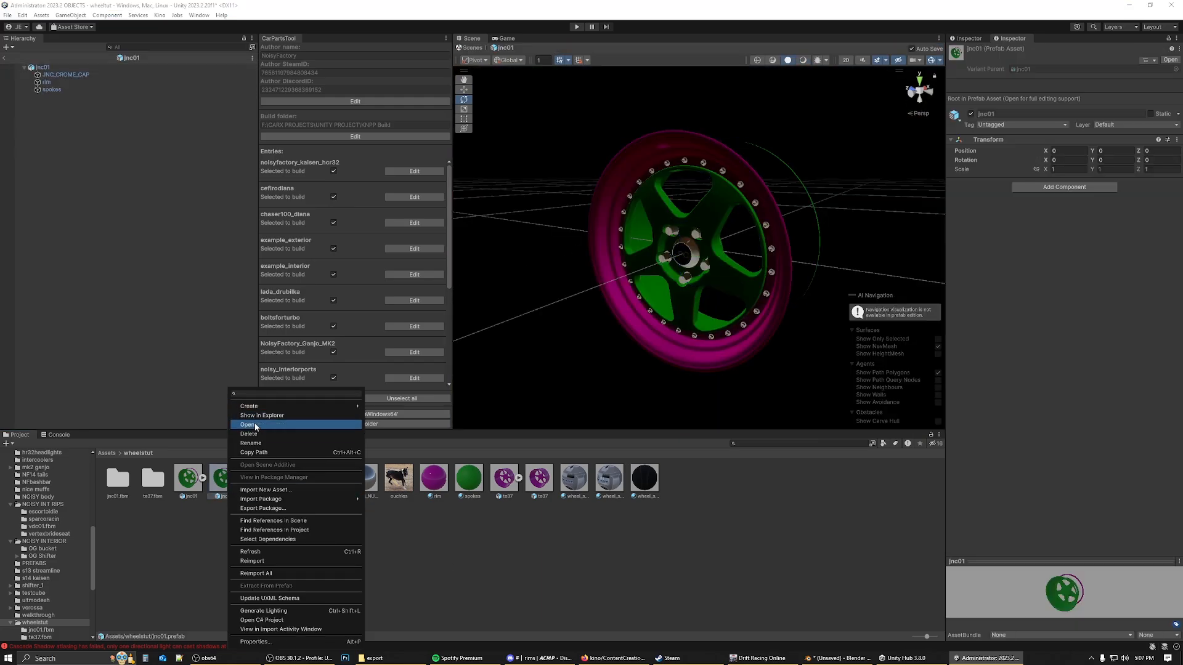
{"action": "left_click", "coordinate": [246, 446]}
{"action": "type", "text": "j"}
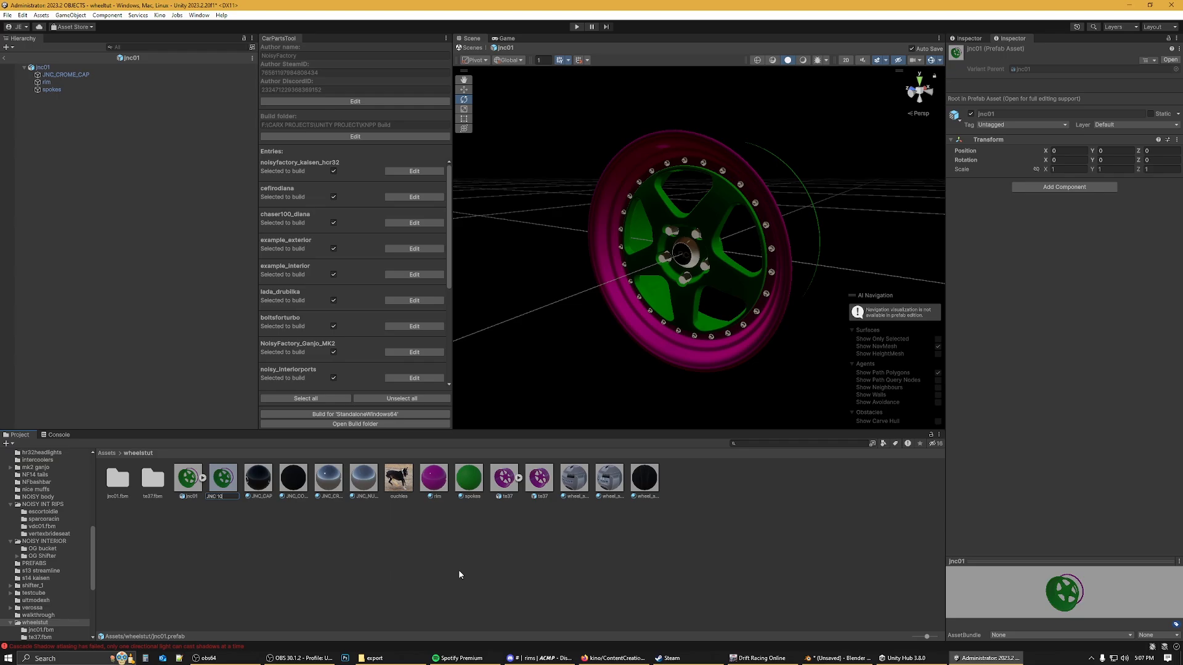
{"action": "key", "text": "Return"}
Step: Rename the te37 prefab asset to TE37 and clear the selection
{"action": "right_click", "coordinate": [541, 493]}
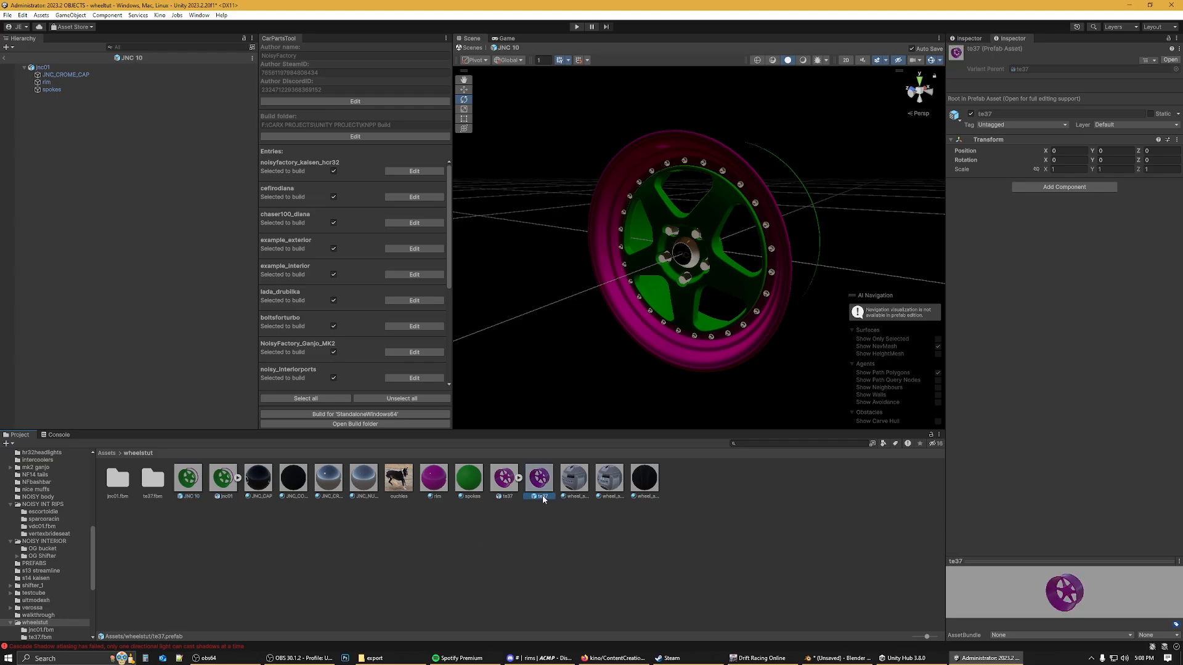
{"action": "left_click", "coordinate": [579, 445]}
{"action": "type", "text": "TE37"}
{"action": "key", "text": "Return"}
{"action": "left_click", "coordinate": [302, 528]}
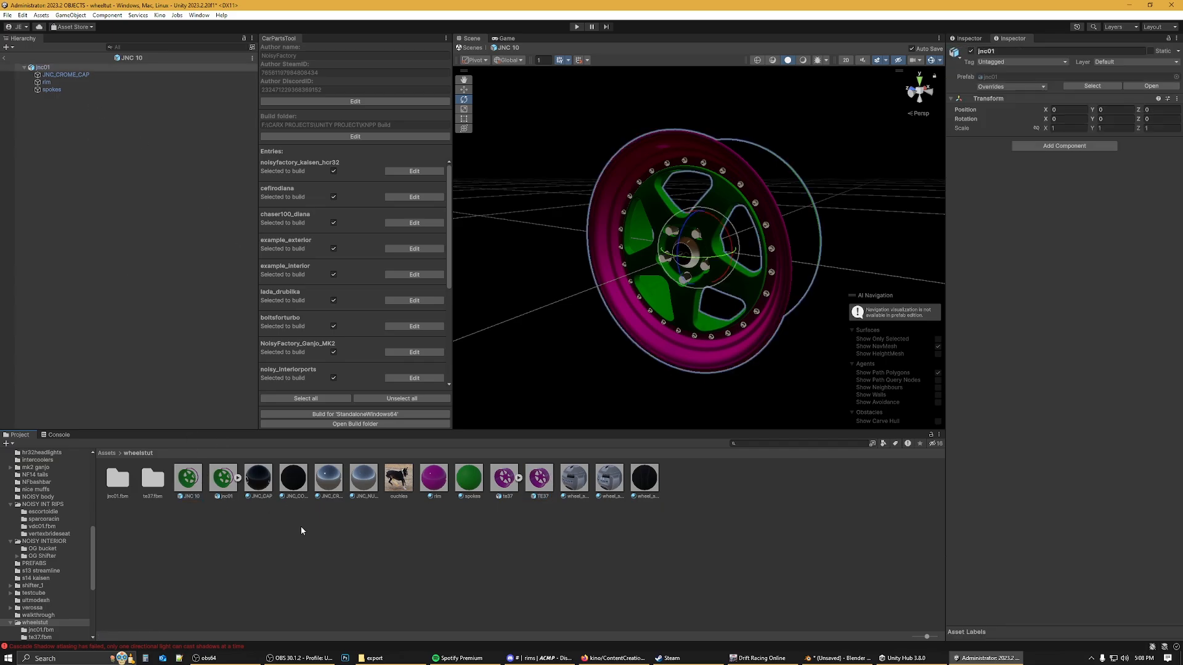
Step: Compare the rim and spokes objects of the JNC 10 prefab to check which geometry each covers
{"action": "left_click", "coordinate": [46, 82]}
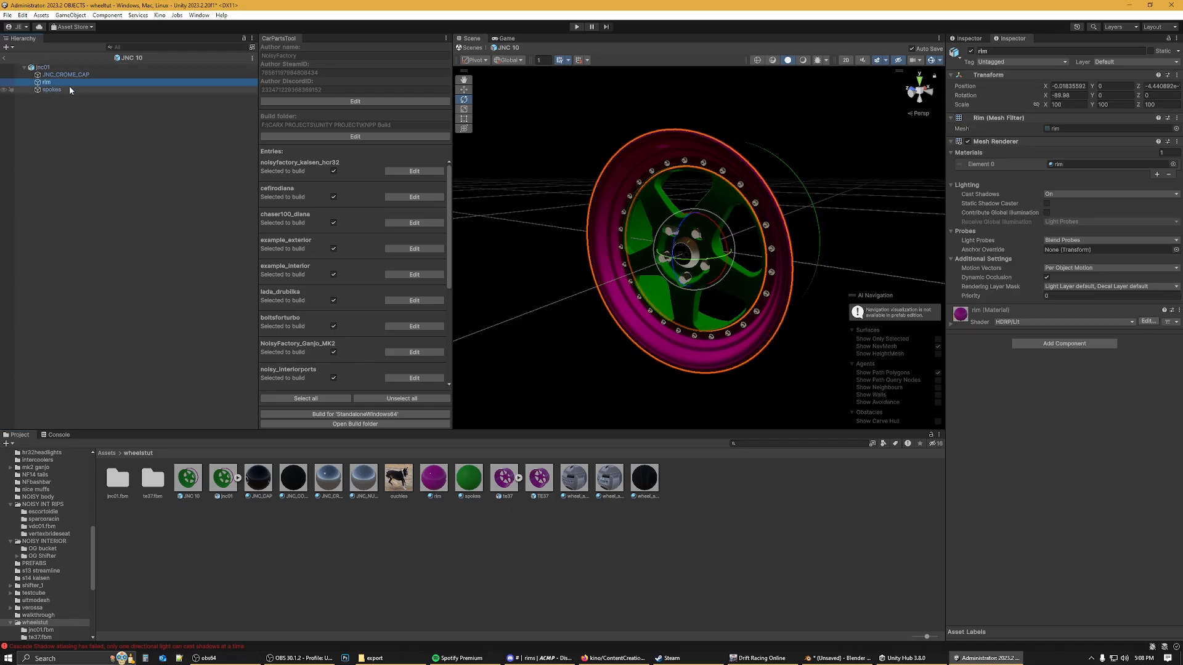
{"action": "left_click", "coordinate": [52, 90]}
{"action": "left_click", "coordinate": [71, 83]}
{"action": "left_click", "coordinate": [72, 90]}
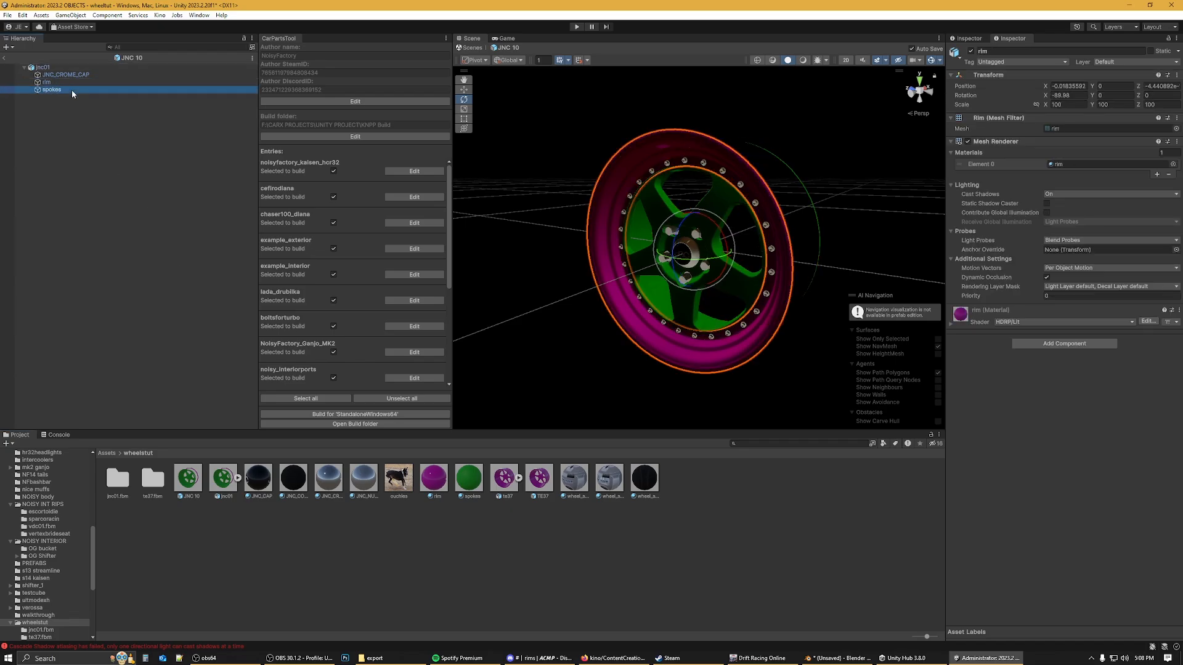
{"action": "left_click", "coordinate": [72, 83]}
{"action": "left_click", "coordinate": [72, 90]}
{"action": "left_click", "coordinate": [72, 83]}
{"action": "left_click", "coordinate": [72, 90]}
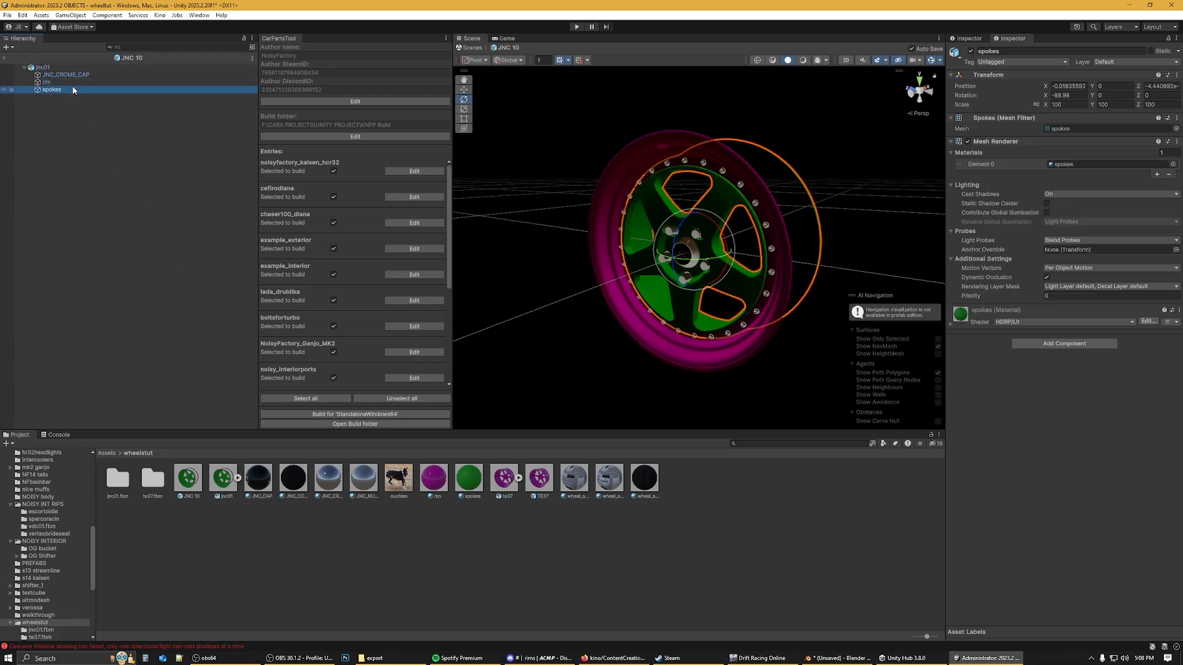
Step: Open the TE37 prefab, compare its rim and spokes objects, and clear the selection
{"action": "double_click", "coordinate": [537, 480]}
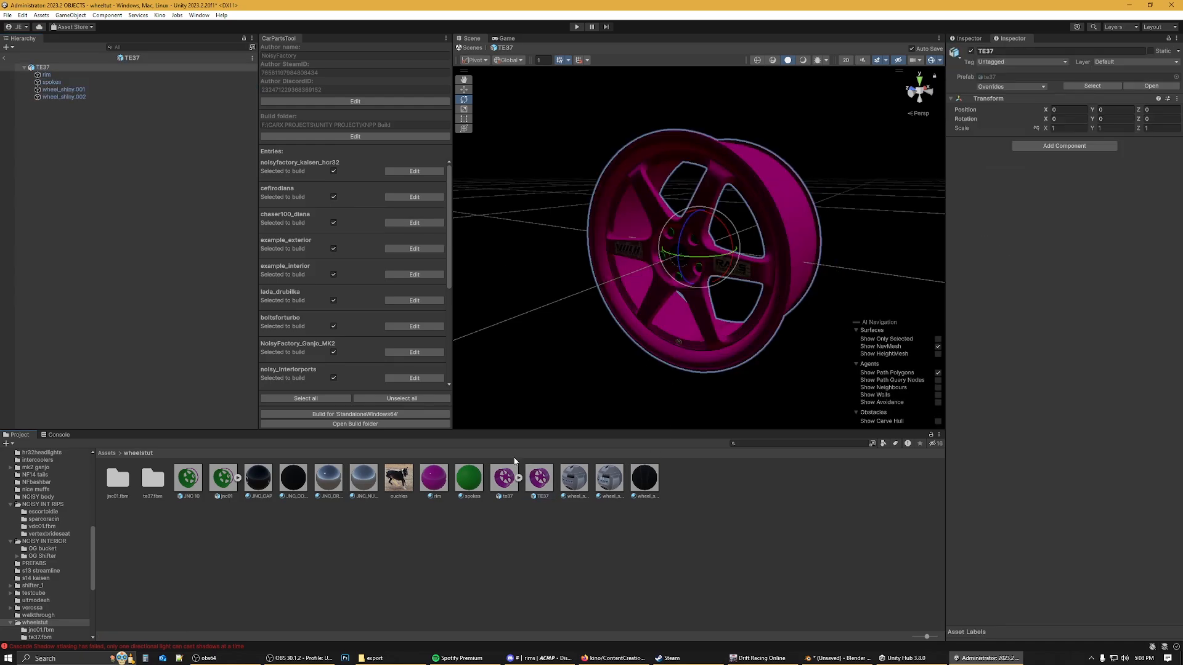
{"action": "left_click", "coordinate": [71, 74]}
{"action": "left_click", "coordinate": [71, 82]}
{"action": "left_click", "coordinate": [71, 74]}
{"action": "left_click", "coordinate": [71, 83]}
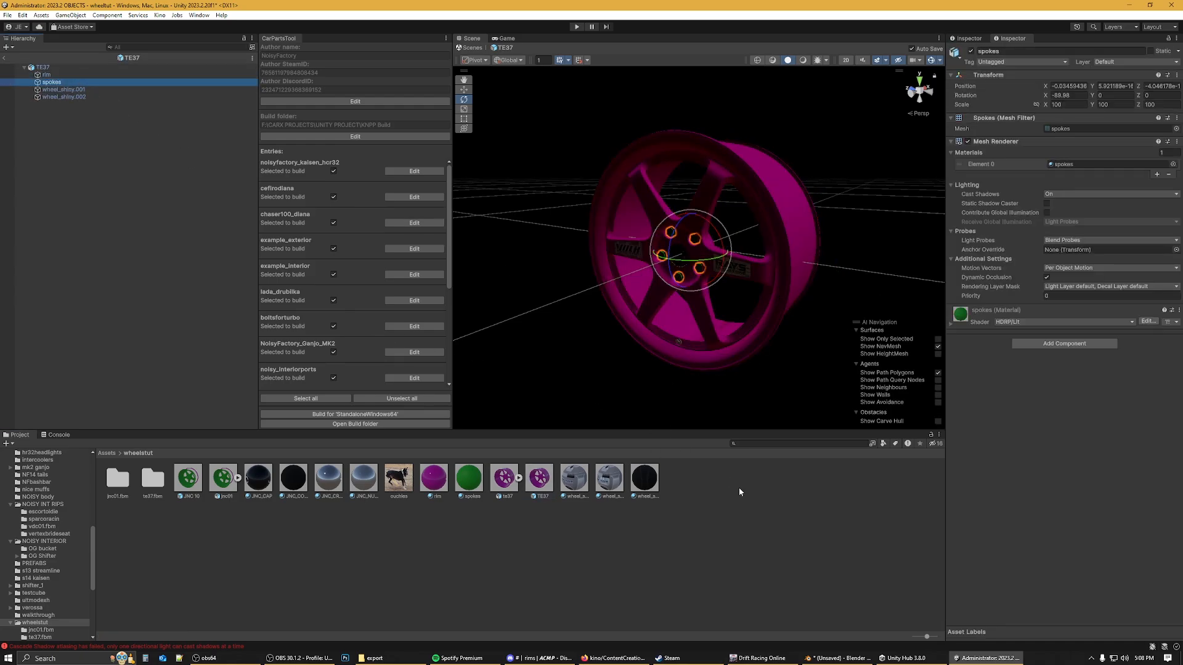
{"action": "left_click", "coordinate": [573, 538]}
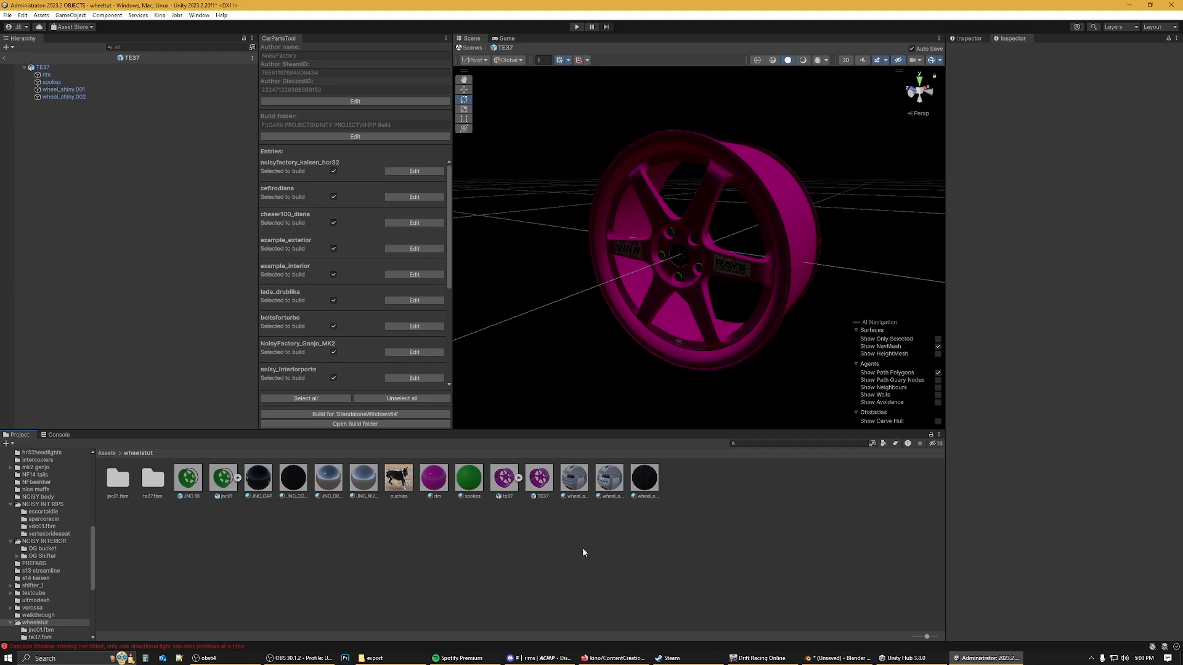
Step: Create a Kino car parts pack meta asset in the wheelstut folder
{"action": "left_click", "coordinate": [704, 528]}
{"action": "right_click", "coordinate": [704, 528]}
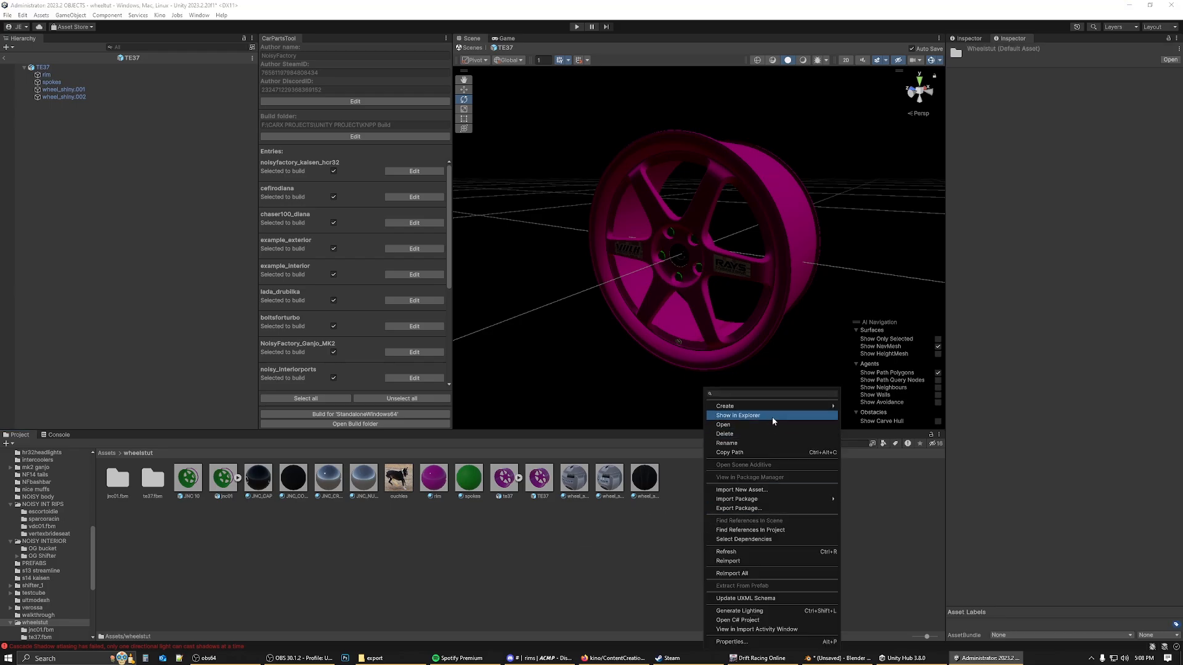
{"action": "mouse_move", "coordinate": [764, 406]}
{"action": "mouse_move", "coordinate": [910, 13]}
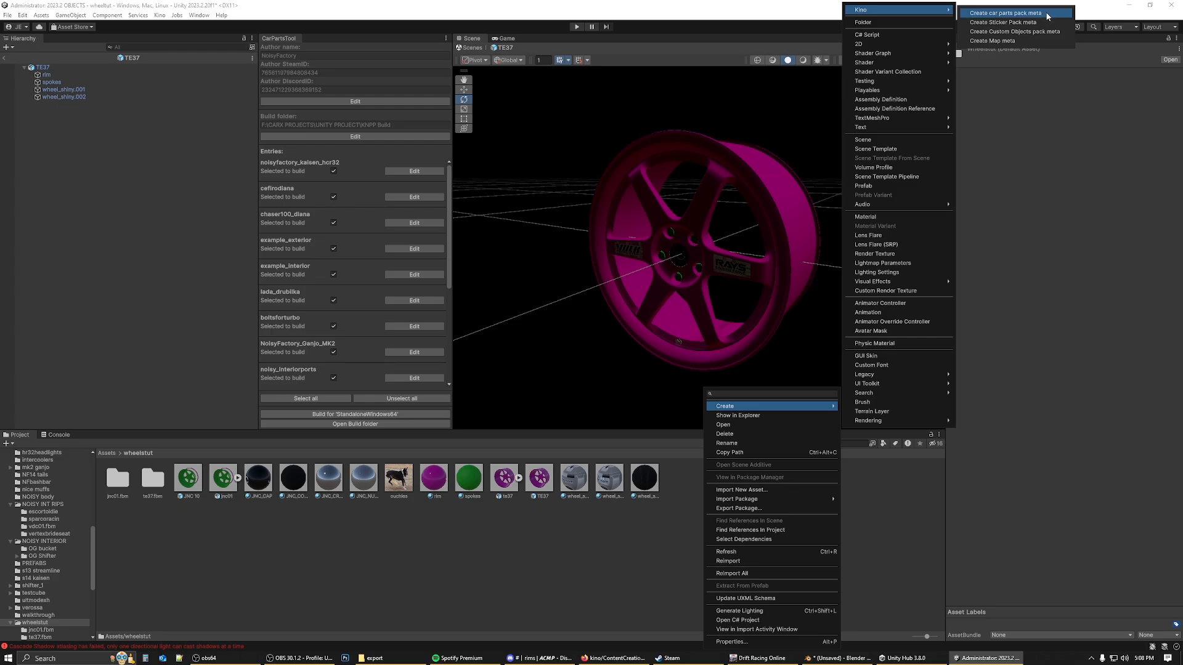
{"action": "left_click", "coordinate": [1046, 16]}
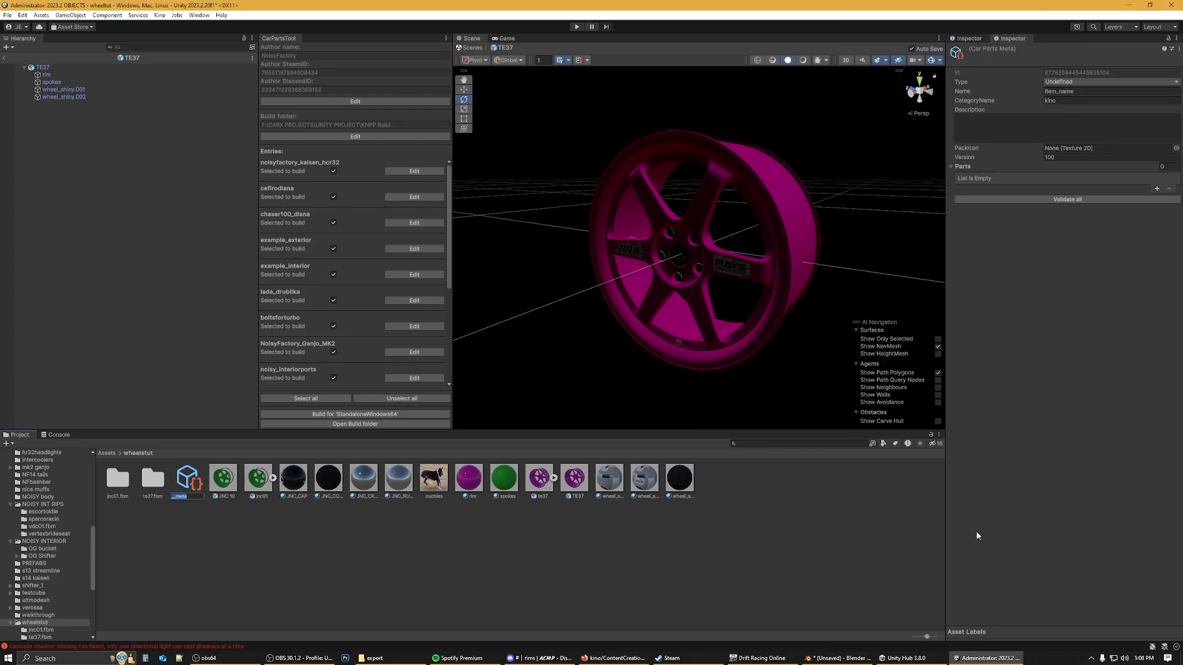
Step: Set the pack meta's type to Wheels, name to wheeltutorial and category name to "noisy tutorial hello yes"
{"action": "left_click", "coordinate": [1109, 82]}
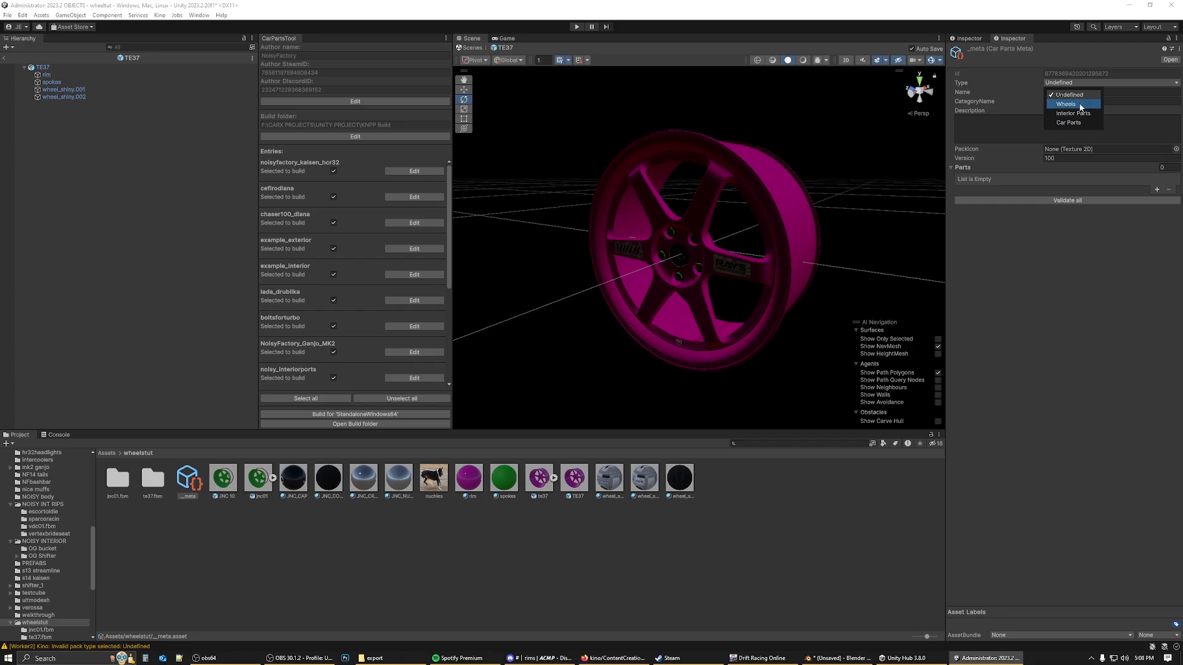
{"action": "left_click", "coordinate": [1066, 103]}
{"action": "left_click", "coordinate": [1069, 92]}
{"action": "double_click", "coordinate": [1069, 93]}
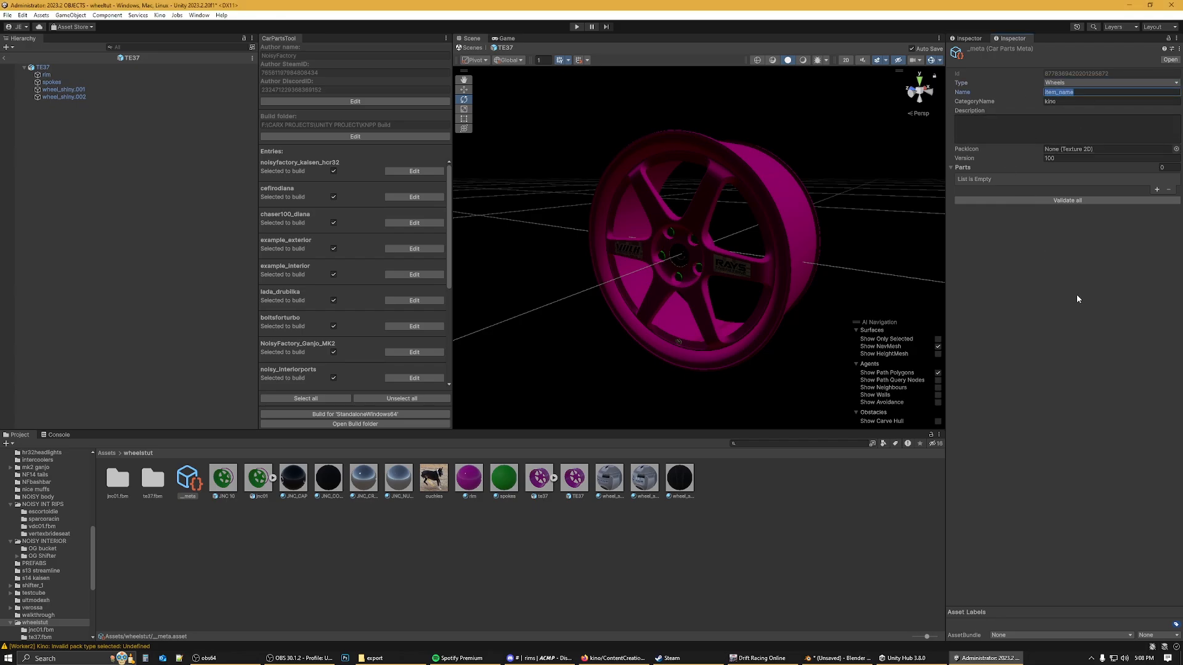
{"action": "type", "text": "wheeltutorial"}
{"action": "left_click", "coordinate": [1068, 102]}
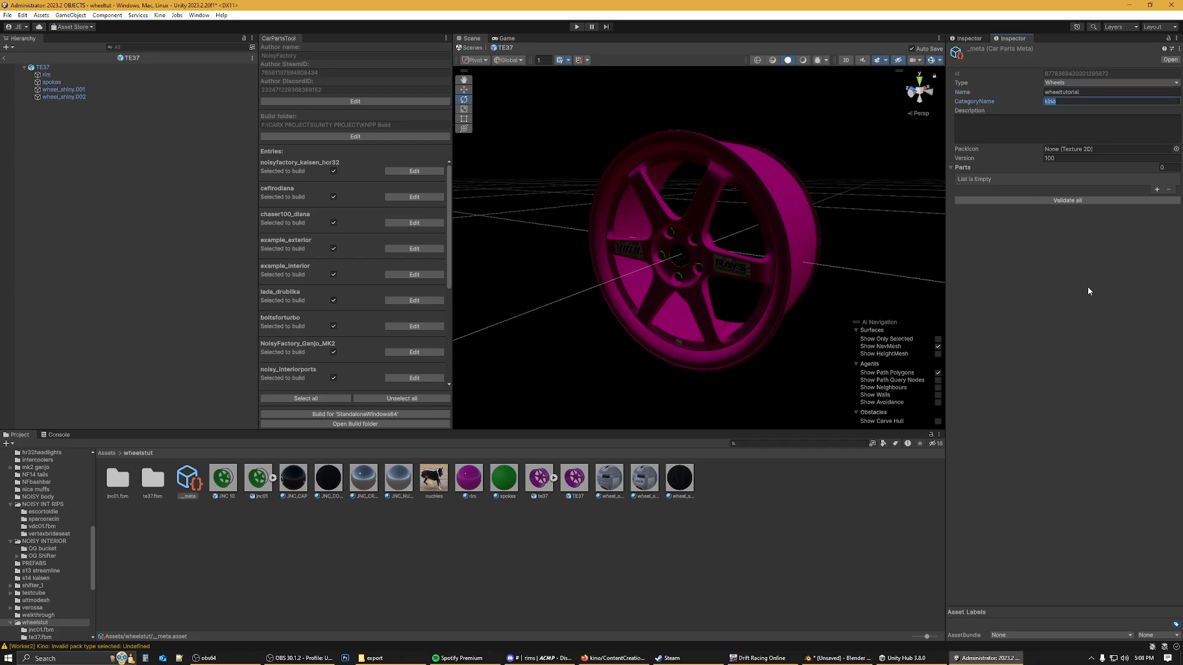
{"action": "type", "text": "noisy tutorial hello yes"}
Step: Enter "no thanks" as the pack's description, correcting the typo
{"action": "left_click", "coordinate": [1023, 126]}
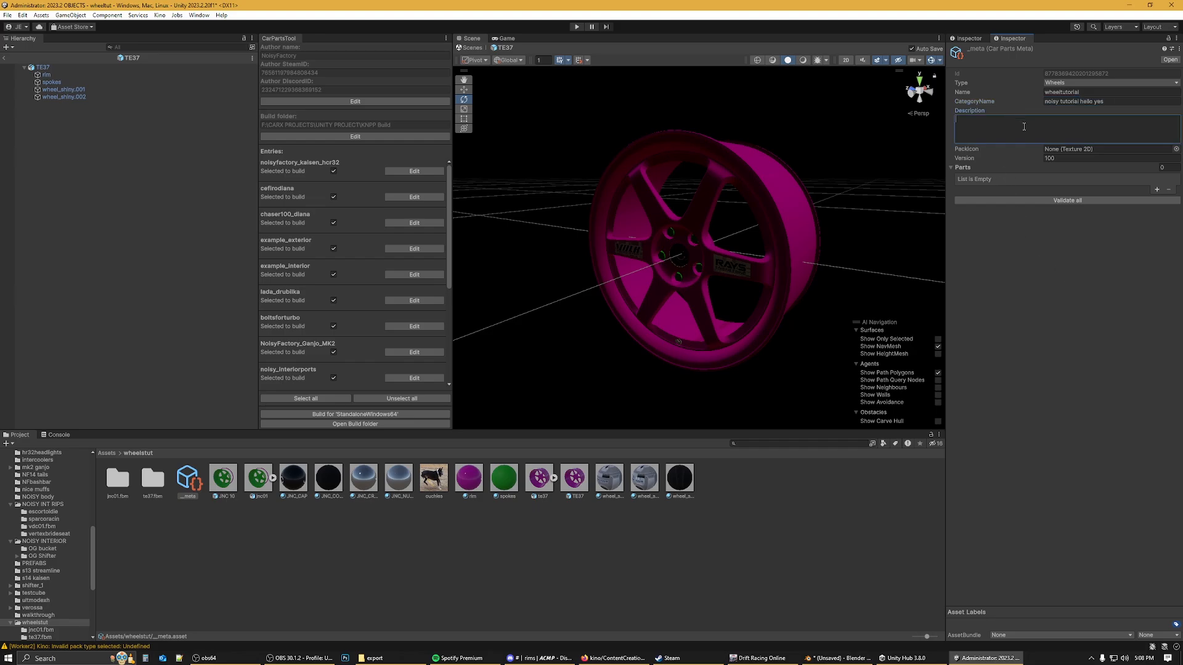
{"action": "type", "text": "no thasnks"}
{"action": "key", "text": "ctrl+a"}
{"action": "left_click", "coordinate": [975, 121]}
{"action": "key", "text": "BackSpace"}
{"action": "left_click", "coordinate": [1109, 248]}
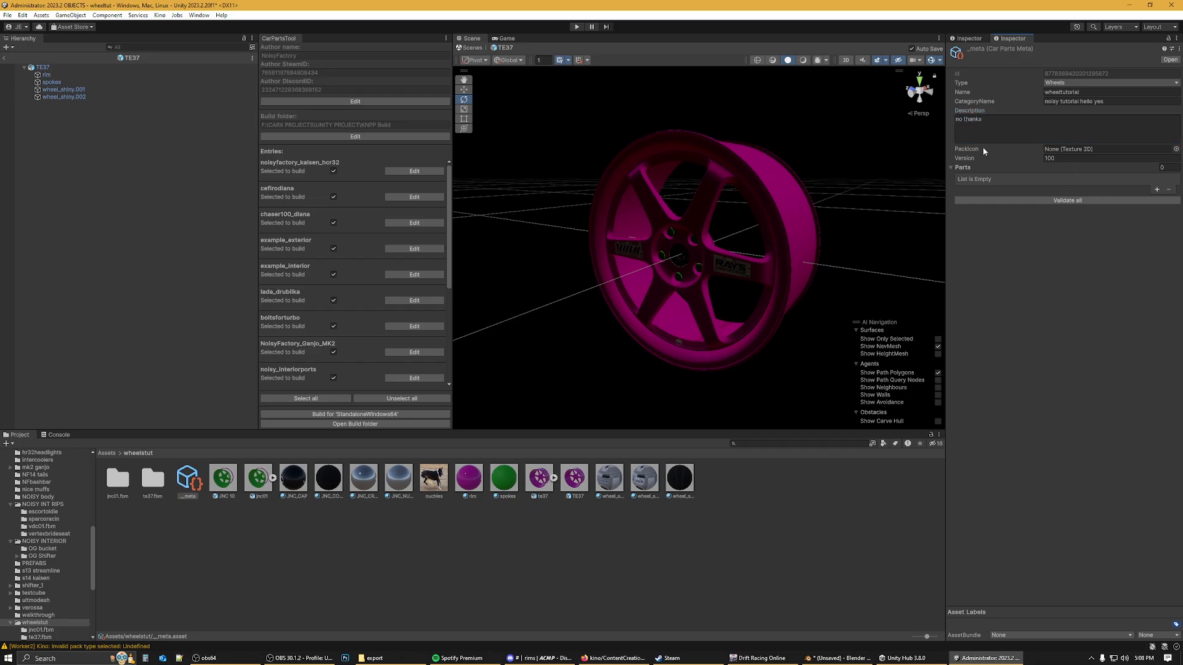
Step: Assign the ouchies texture as the pack icon
{"action": "left_click", "coordinate": [1007, 198]}
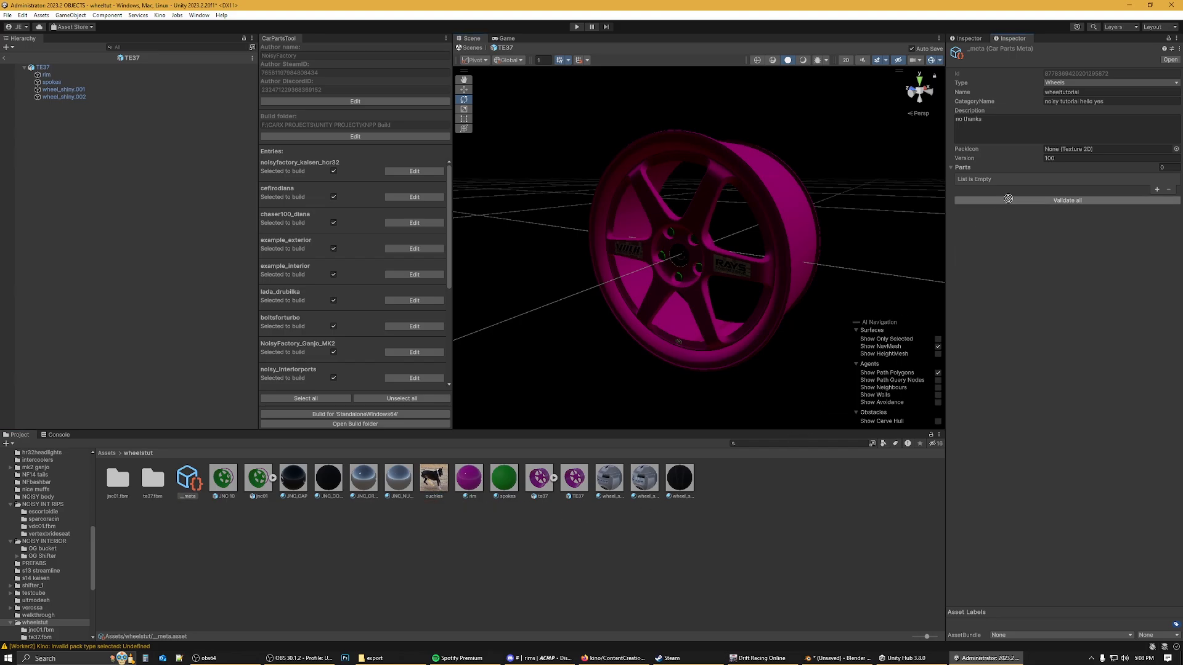
{"action": "left_click", "coordinate": [1065, 150]}
{"action": "left_click_drag", "start_coordinate": [1065, 151], "coordinate": [1066, 151]}
Step: Add a part to the pack with type Wheel and assign the JNC 10 prefab to it
{"action": "left_click", "coordinate": [1156, 189]}
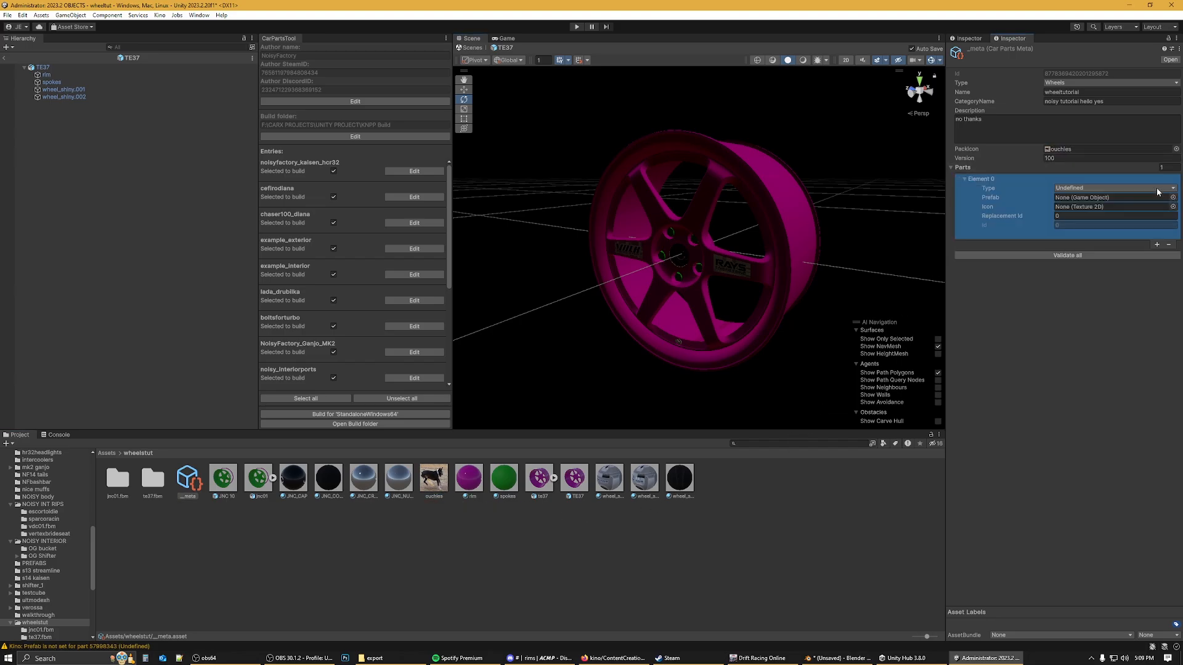
{"action": "left_click", "coordinate": [1084, 189]}
{"action": "left_click", "coordinate": [1085, 210]}
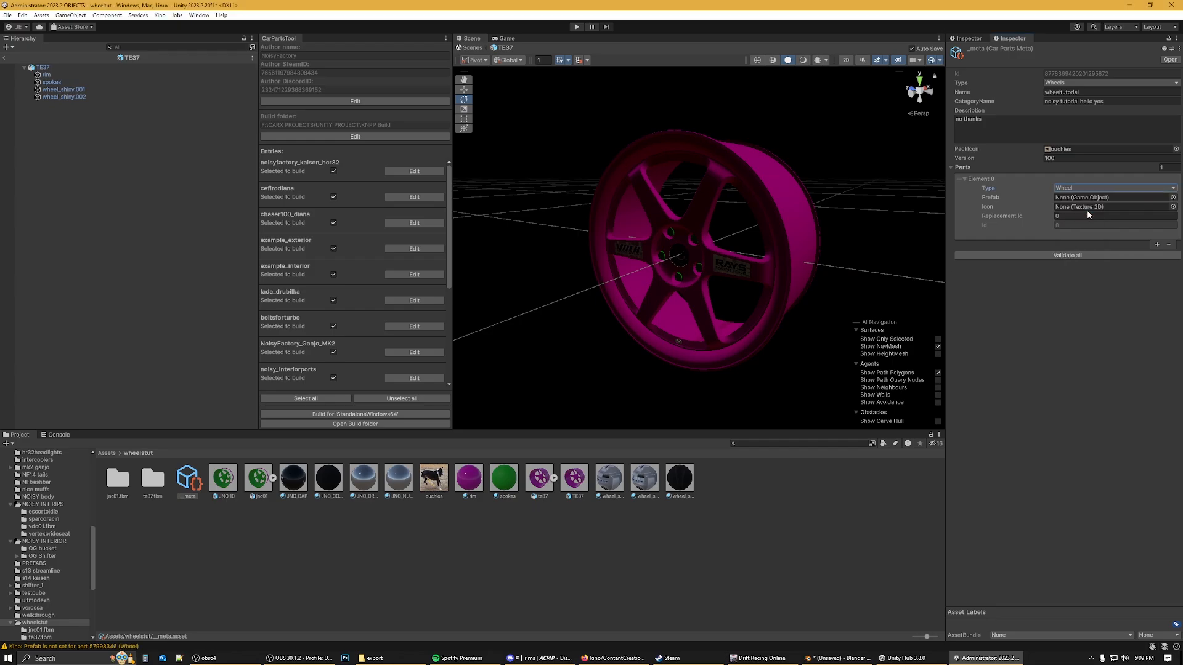
{"action": "left_click_drag", "start_coordinate": [223, 478], "coordinate": [1097, 200]}
Step: Open the JNC 10 prefab and examine the wheel from the front
{"action": "double_click", "coordinate": [225, 480]}
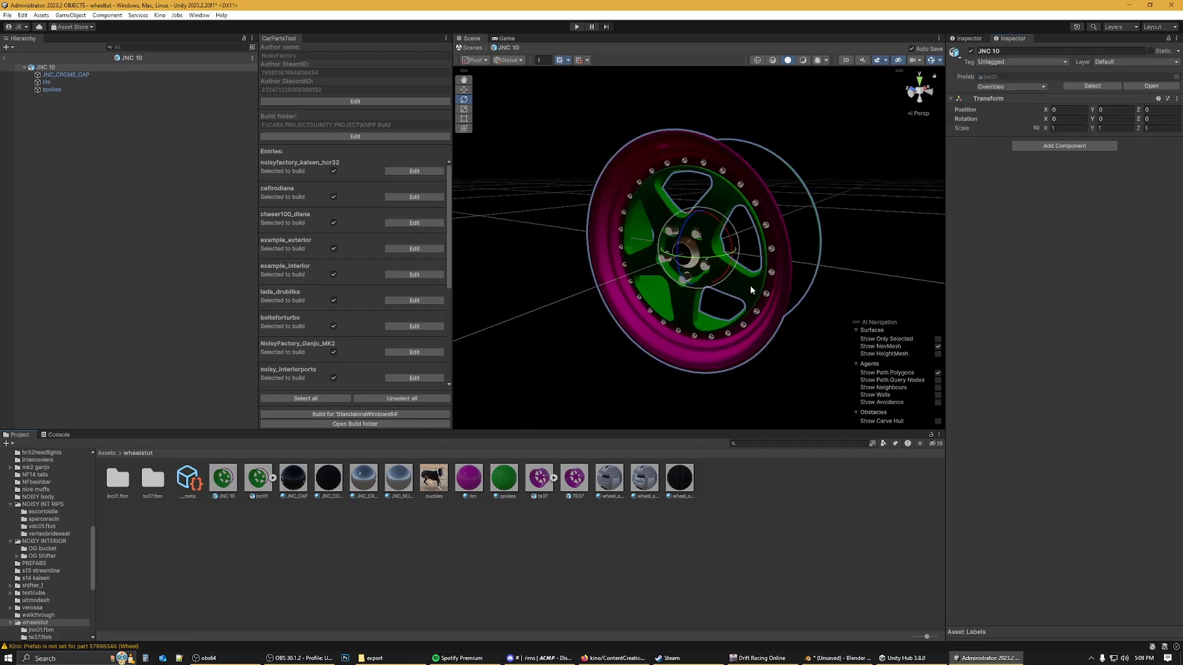
{"action": "key", "text": "f"}
{"action": "left_click_drag", "start_coordinate": [786, 296], "coordinate": [877, 279], "text": "alt"}
{"action": "left_click", "coordinate": [877, 279]}
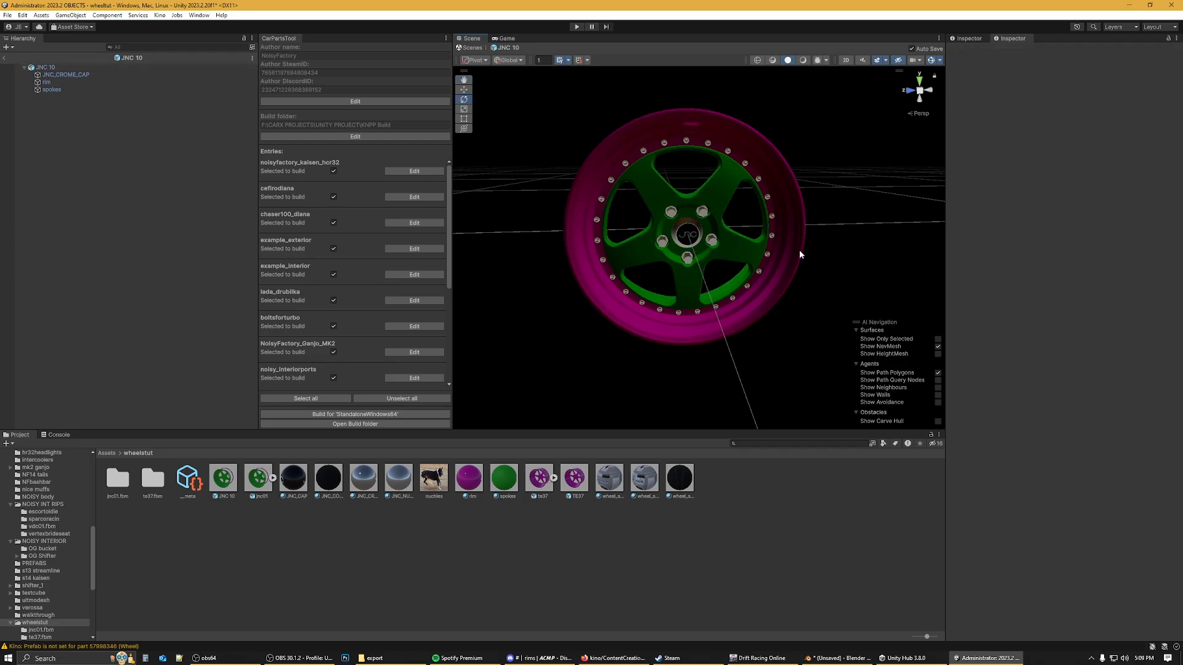
Step: Switch to Blender and hide the spokes, wheel_shiny.001 and wheel_shiny.002 objects
{"action": "left_click", "coordinate": [837, 658]}
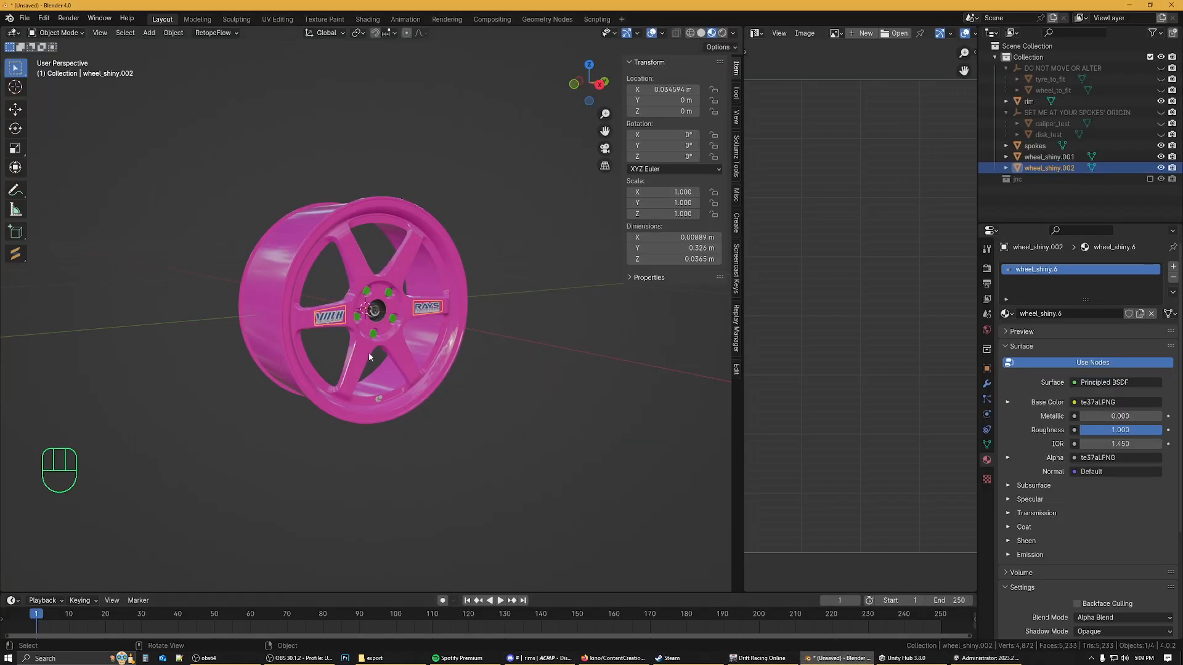
{"action": "left_click_drag", "start_coordinate": [1160, 168], "coordinate": [1160, 145]}
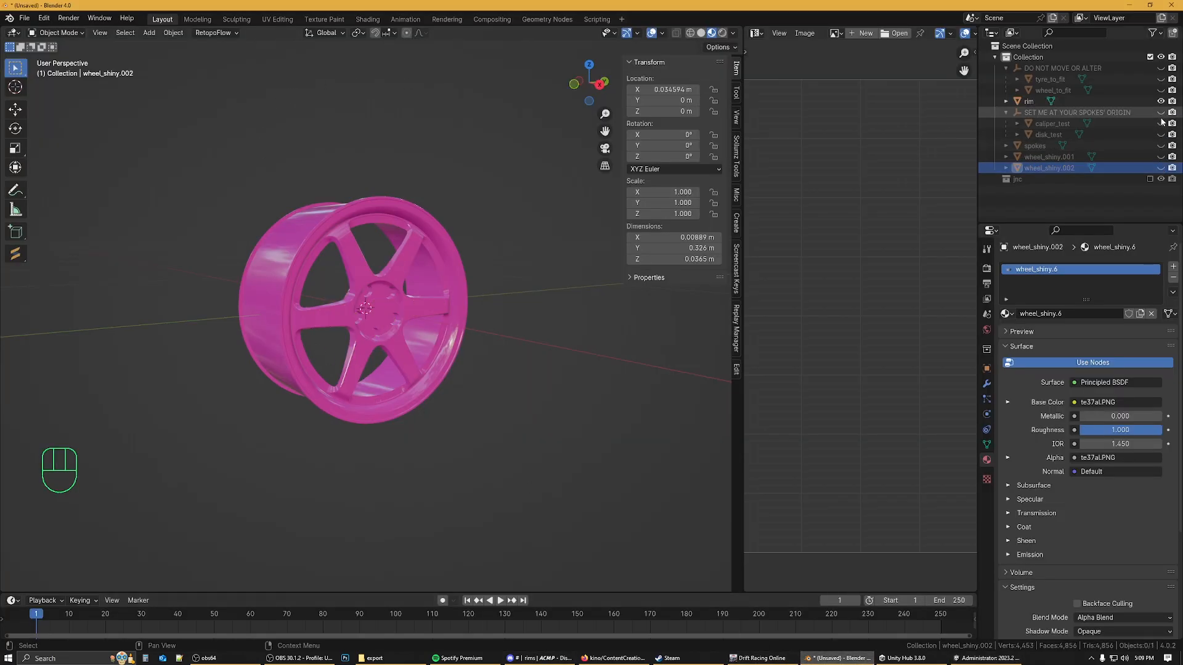
Step: Show the jnc collection, hide the rim object, and view the JNC wheel from the front in solid shading
{"action": "left_click", "coordinate": [1150, 179]}
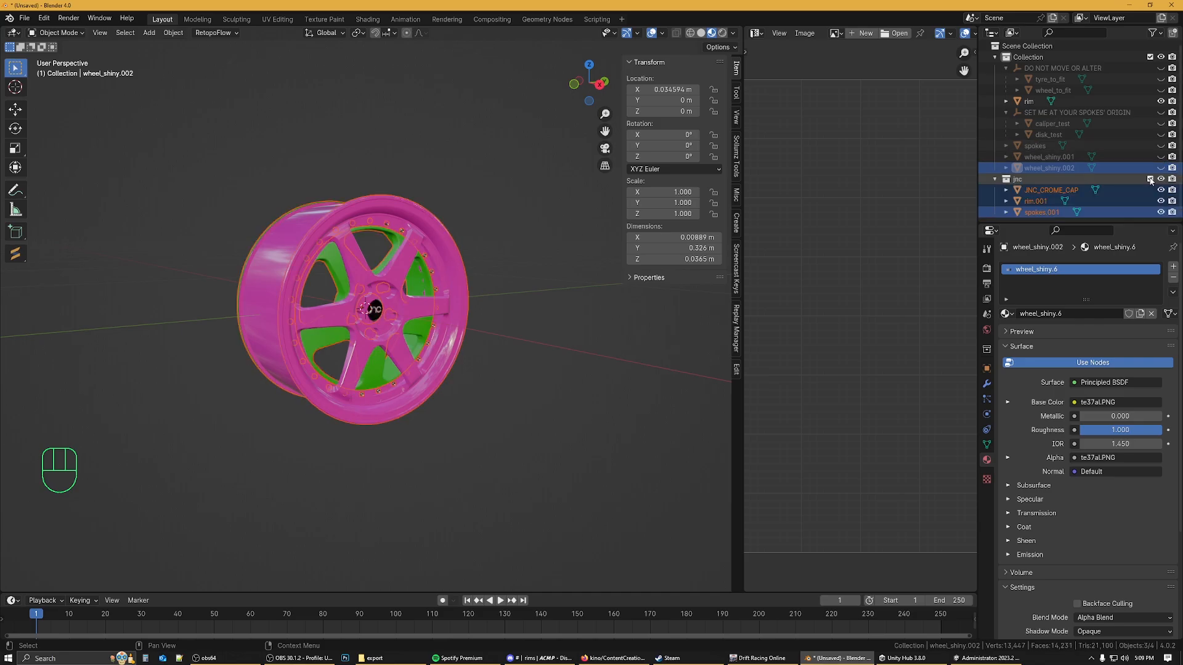
{"action": "left_click", "coordinate": [1160, 101]}
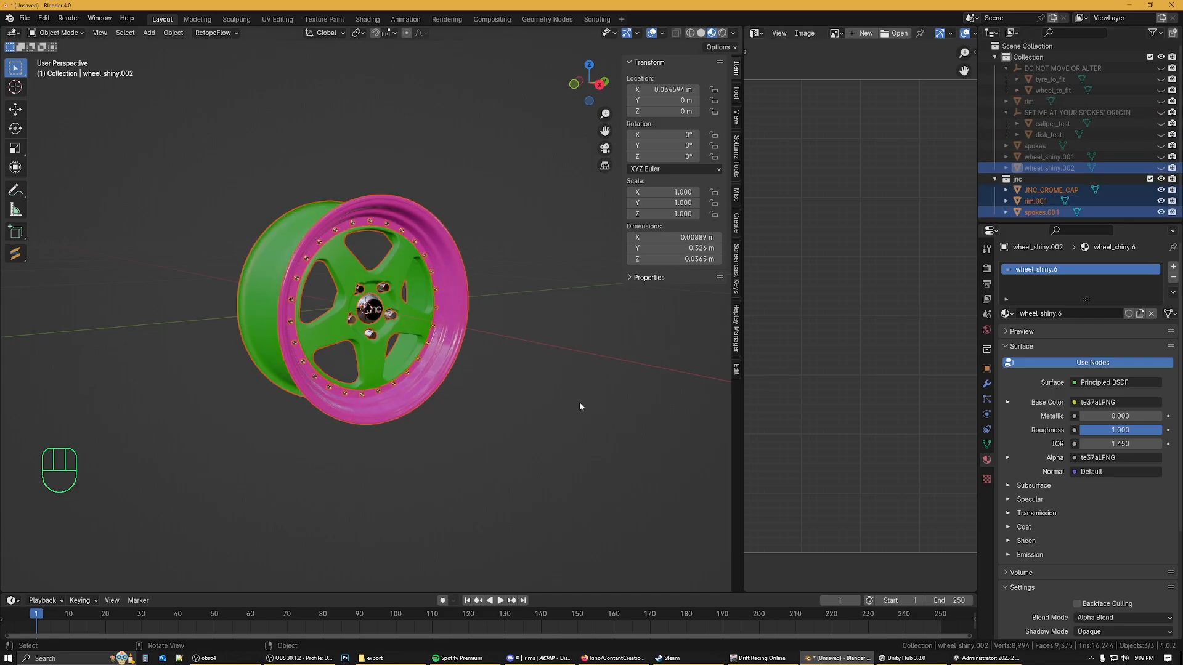
{"action": "middle_click_drag", "start_coordinate": [579, 402], "coordinate": [555, 398]}
{"action": "left_click", "coordinate": [700, 33]}
{"action": "scroll", "coordinate": [456, 393], "scroll_direction": "up", "scroll_amount": 3}
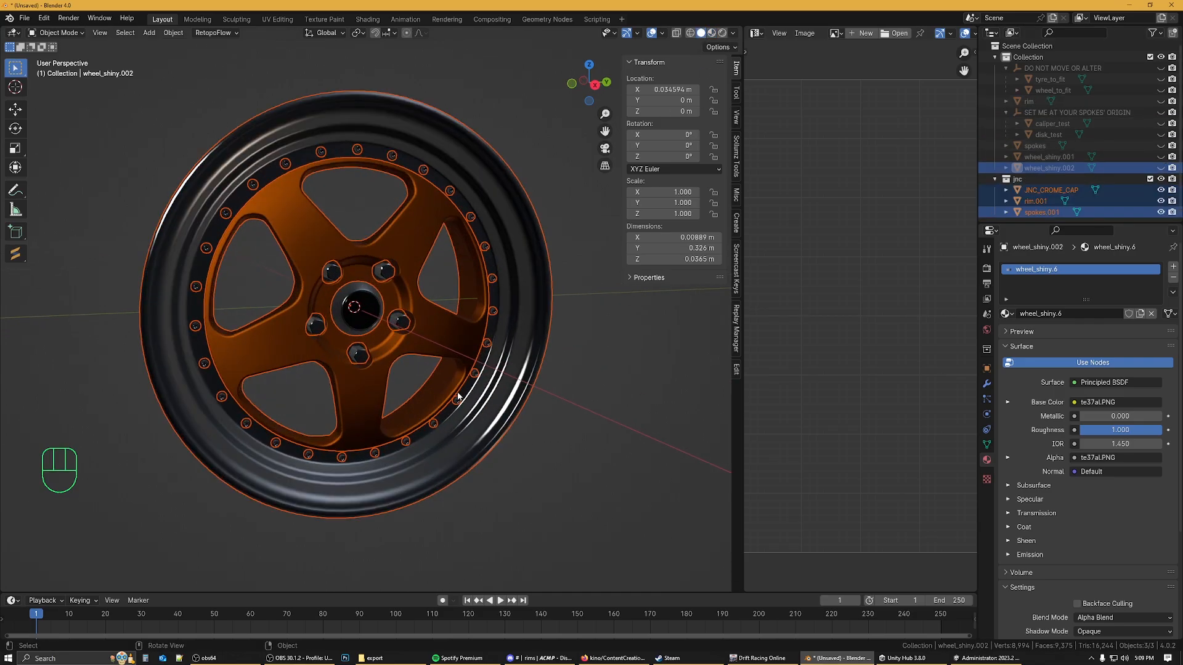
{"action": "scroll", "coordinate": [433, 363], "scroll_direction": "down", "scroll_amount": 2}
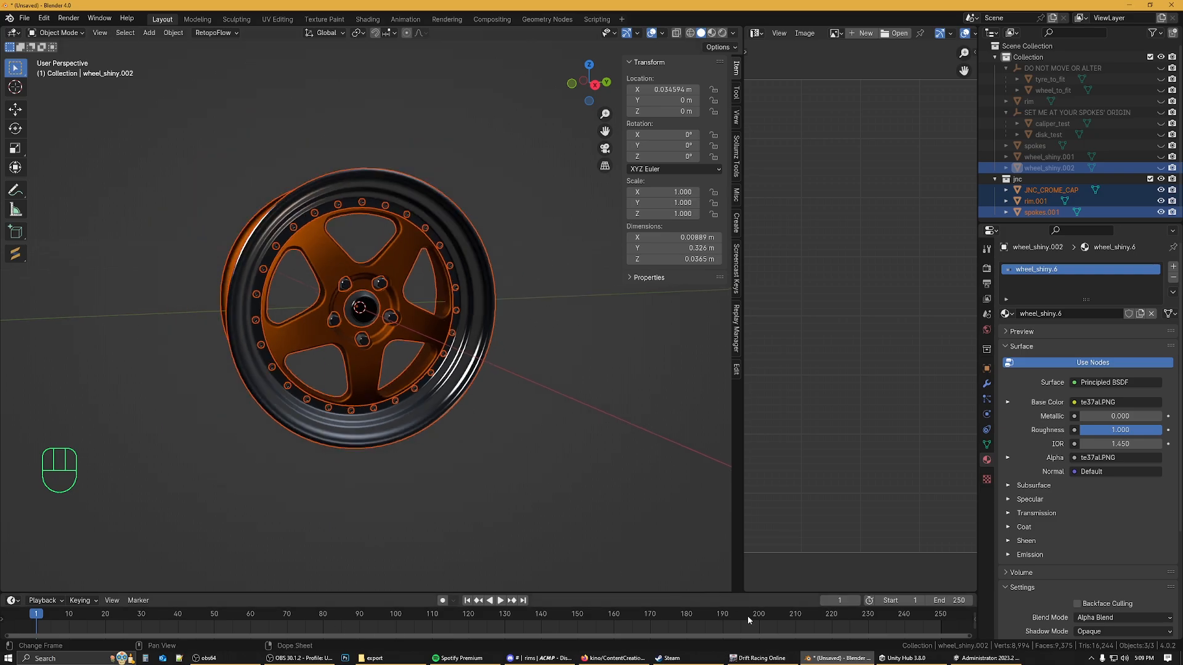
Step: Switch to Unity and assign the ouchies texture as the icon of the JNC 10 part in the wheelstut __meta asset
{"action": "left_click", "coordinate": [985, 658]}
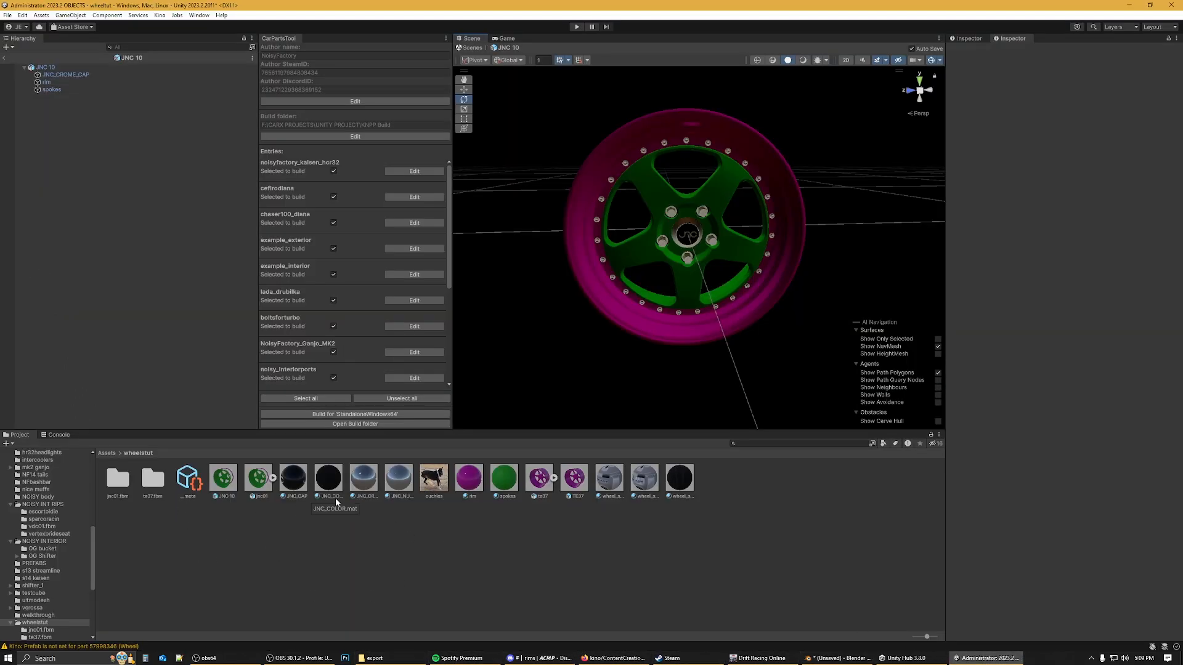
{"action": "left_click", "coordinate": [185, 480]}
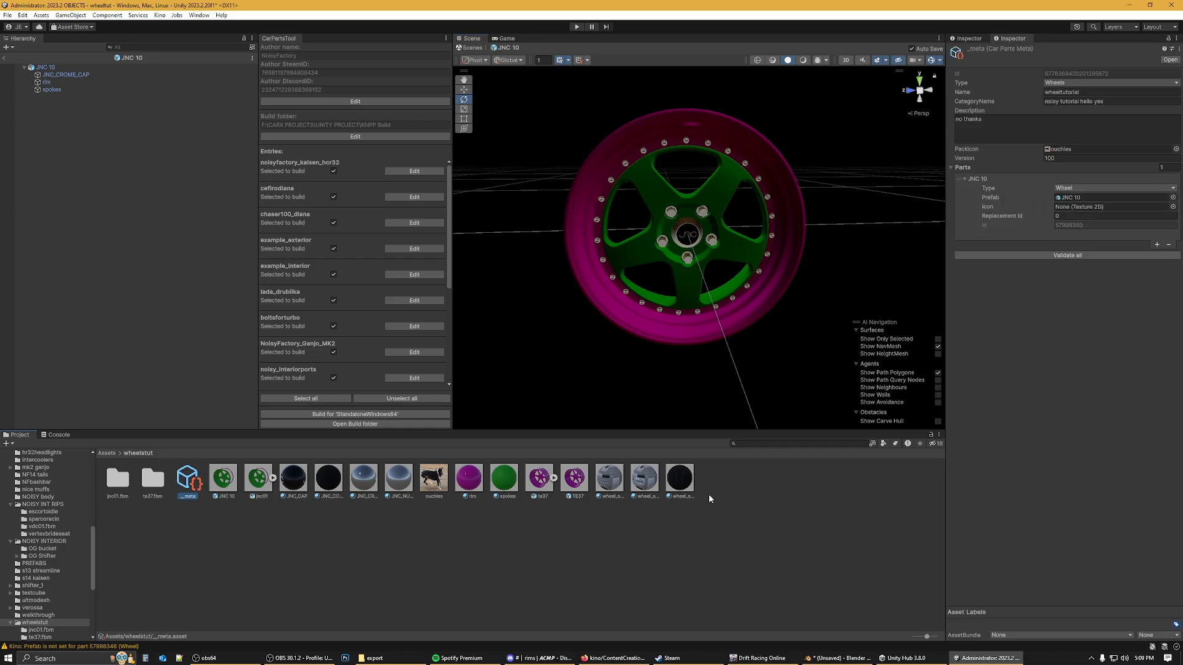
{"action": "left_click_drag", "start_coordinate": [434, 477], "coordinate": [1106, 214]}
Step: Add a second wheel part using the TE37 prefab and validate all parts of the pack
{"action": "left_click", "coordinate": [1155, 245]}
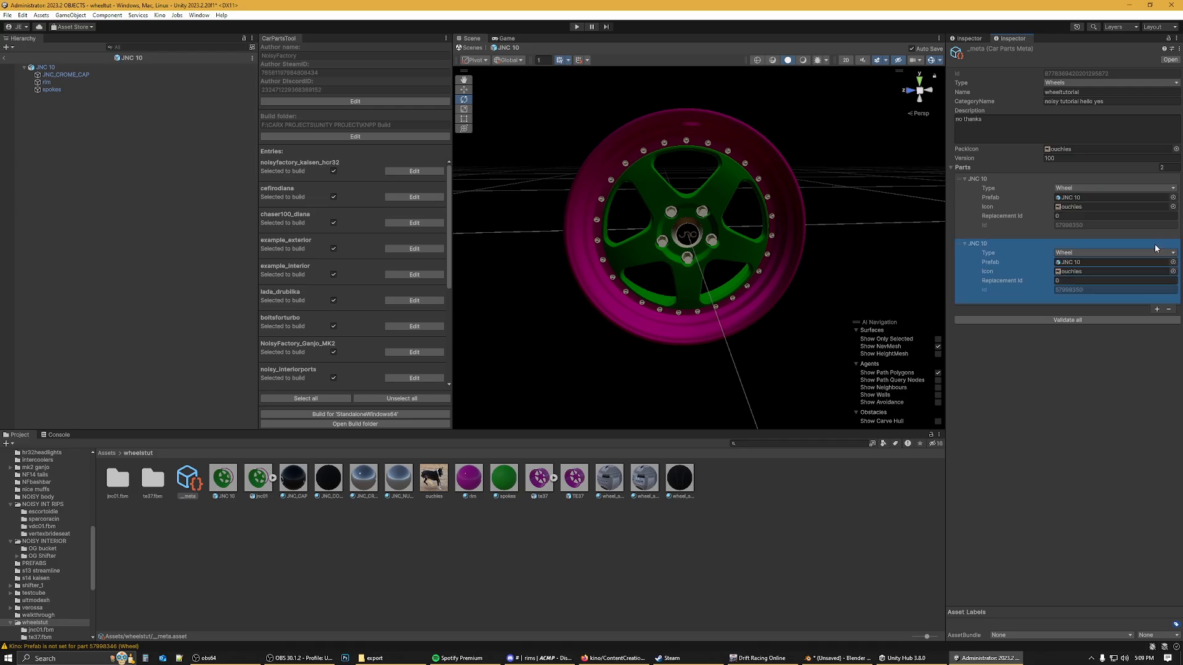
{"action": "left_click_drag", "start_coordinate": [535, 485], "coordinate": [1086, 264]}
{"action": "left_click", "coordinate": [1080, 321]}
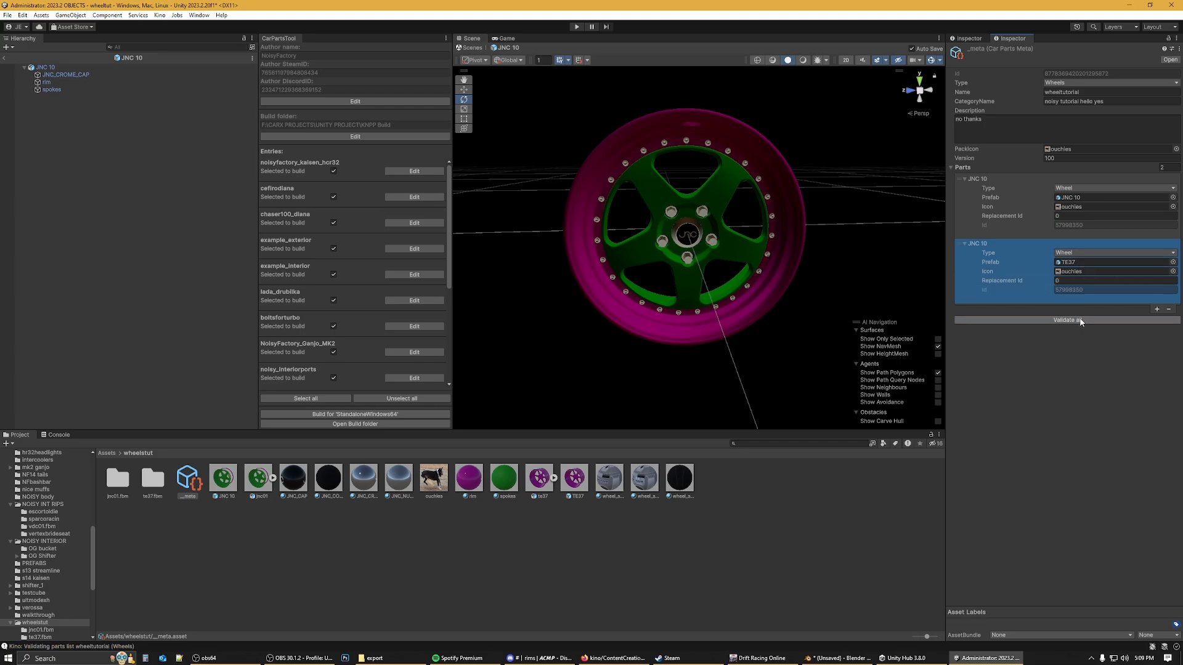
Step: Open the Kino Car Parts build tool and leave only the wheeltutorial entry selected for building
{"action": "left_click", "coordinate": [295, 41]}
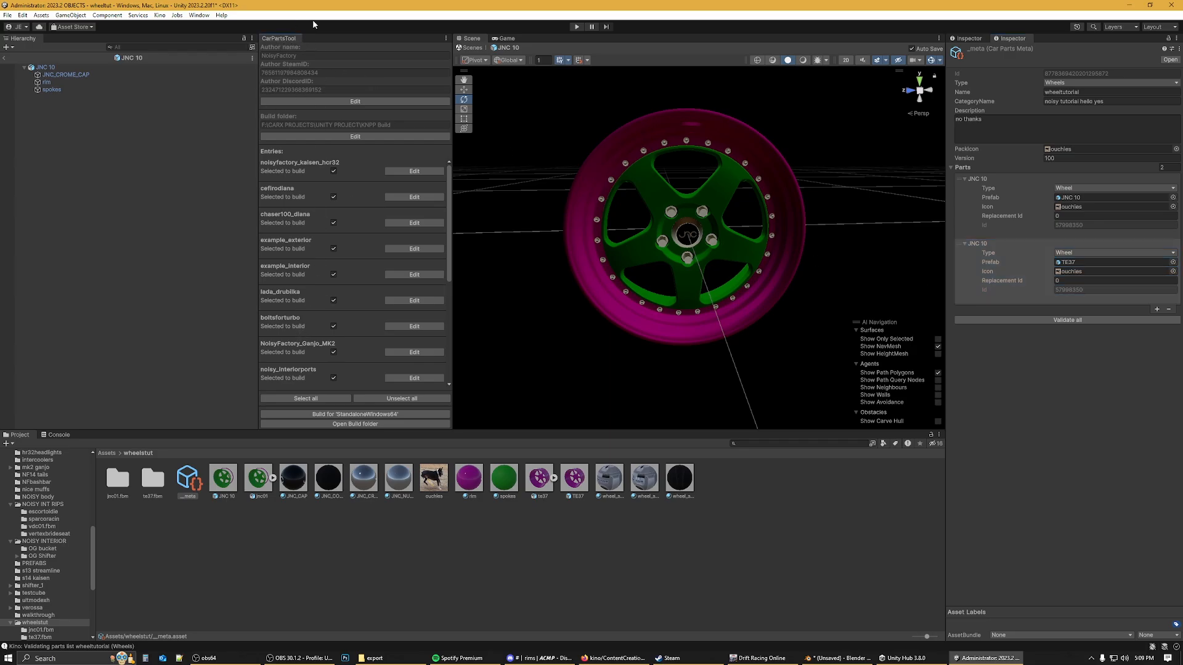
{"action": "left_click", "coordinate": [161, 17]}
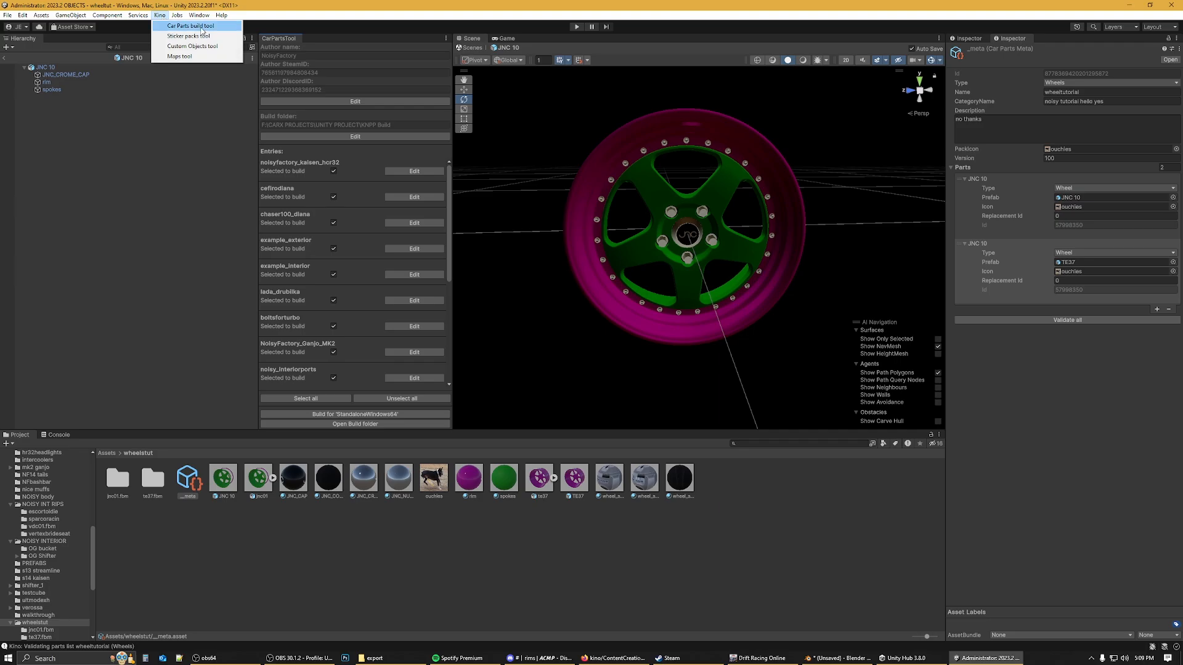
{"action": "left_click", "coordinate": [201, 30]}
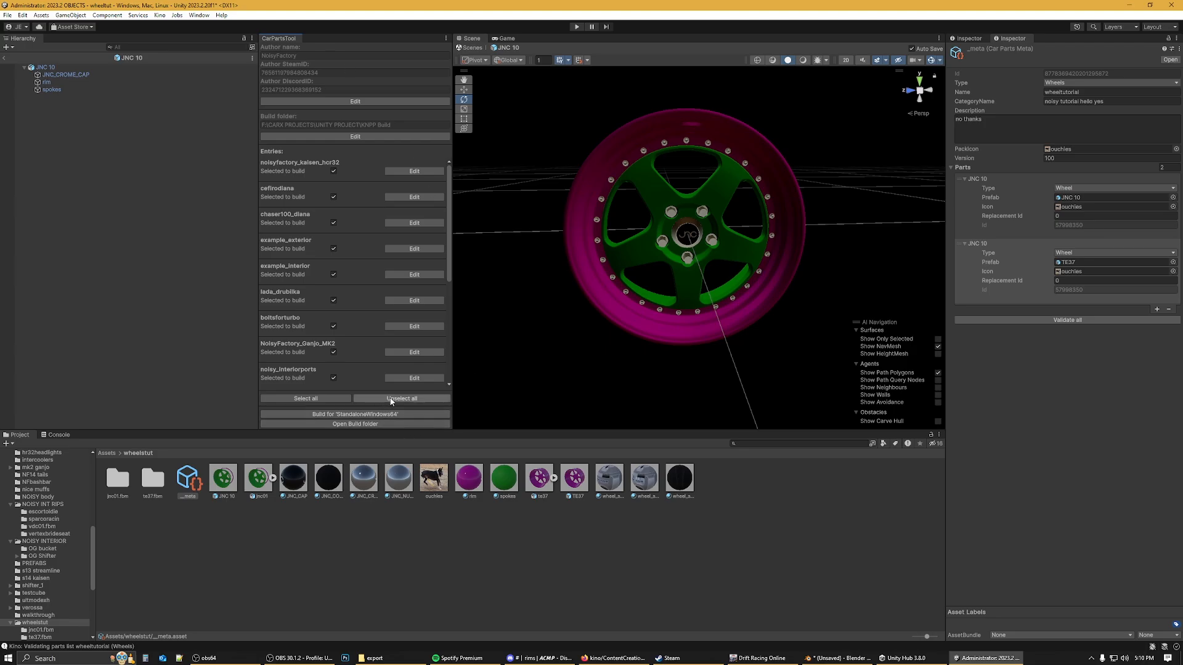
{"action": "left_click", "coordinate": [390, 399]}
{"action": "scroll", "coordinate": [337, 302], "scroll_direction": "down", "scroll_amount": 6}
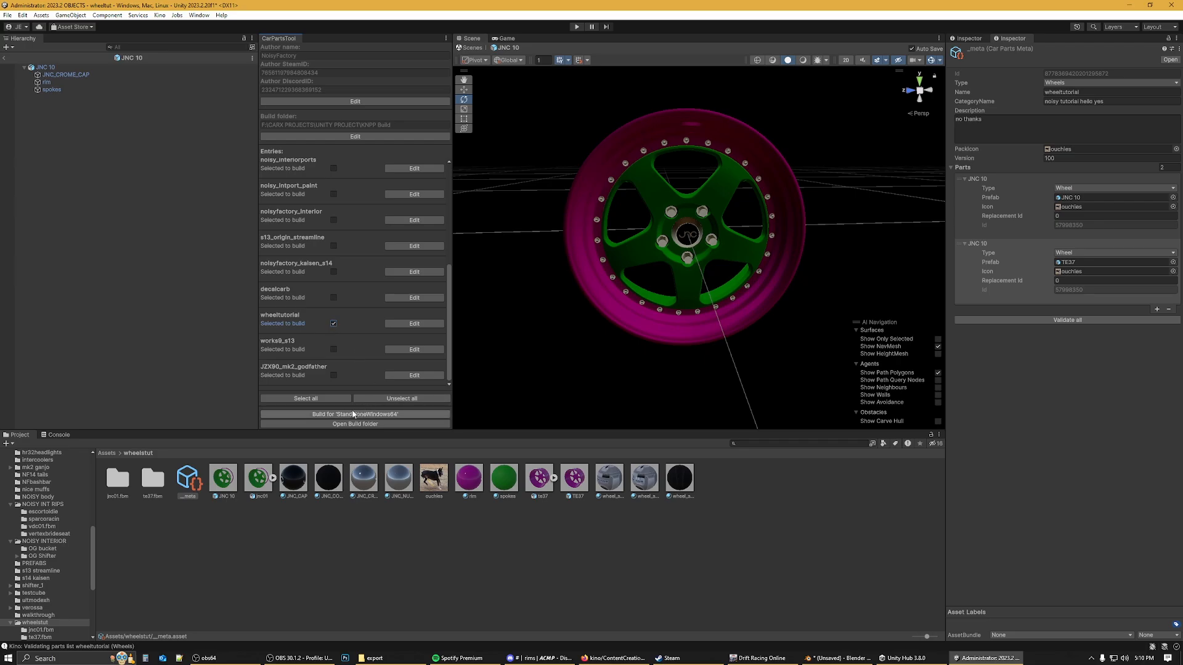
Step: Check the author and build folder settings, and build the wheeltutorial pack for StandaloneWindows64
{"action": "left_click", "coordinate": [357, 102]}
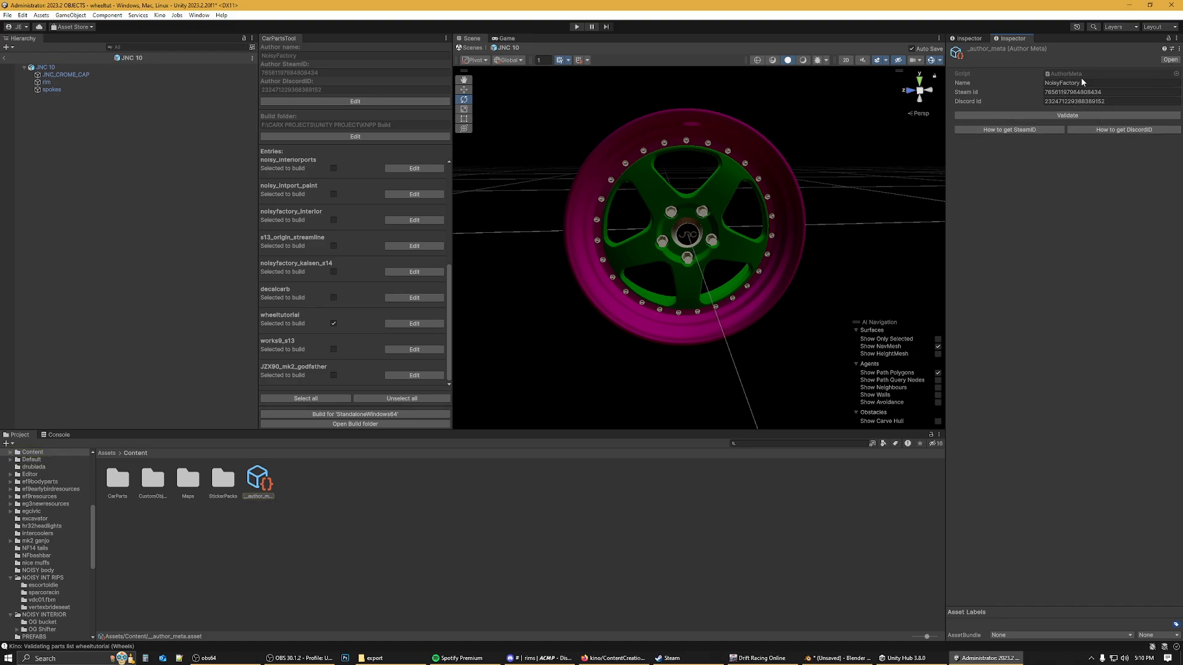
{"action": "left_click", "coordinate": [361, 136]}
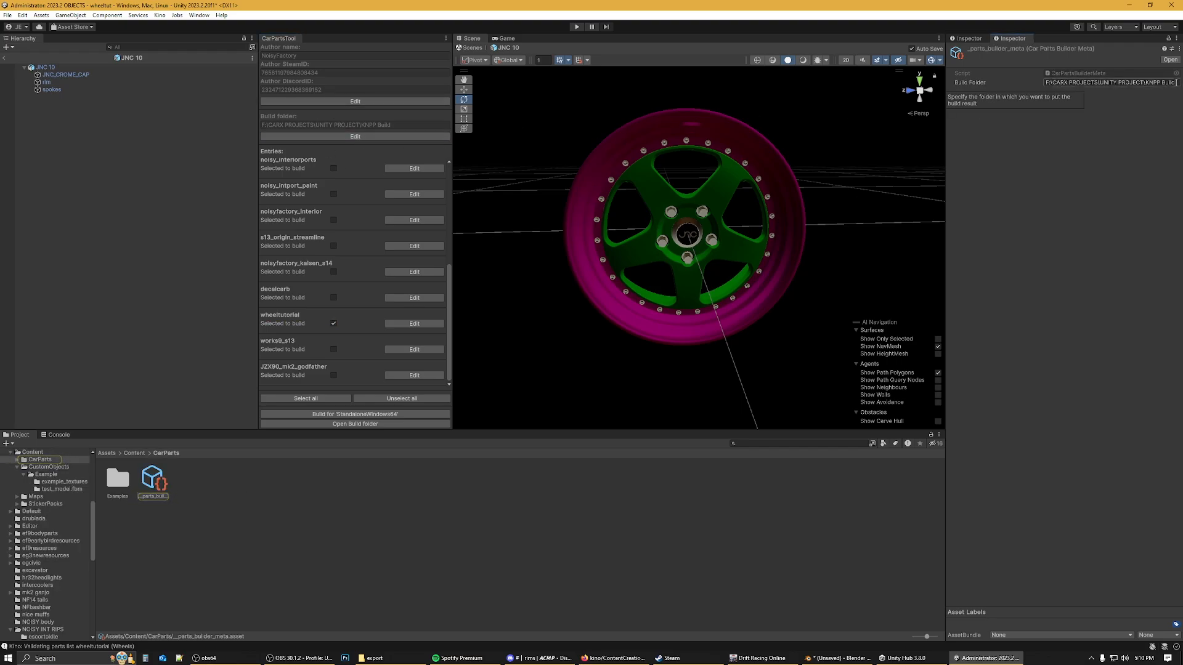
{"action": "left_click", "coordinate": [344, 415]}
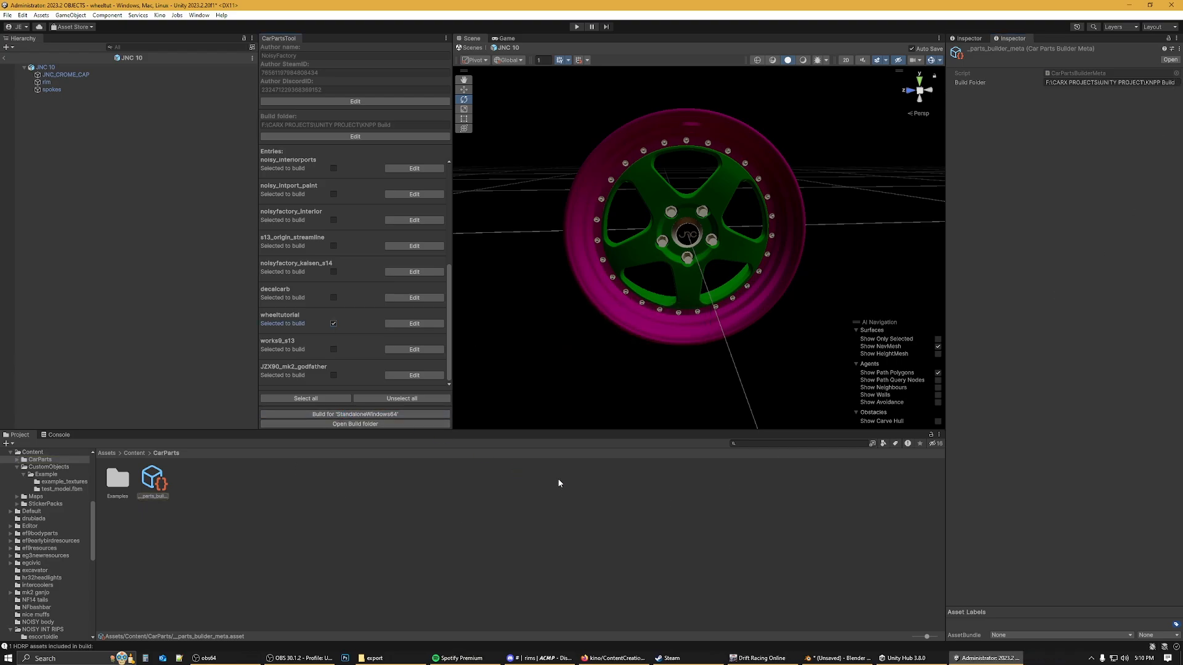
Step: Open the build folder and copy wheeltutorial.knpp into the __install_content folder of KN_Base
{"action": "left_click", "coordinate": [370, 425]}
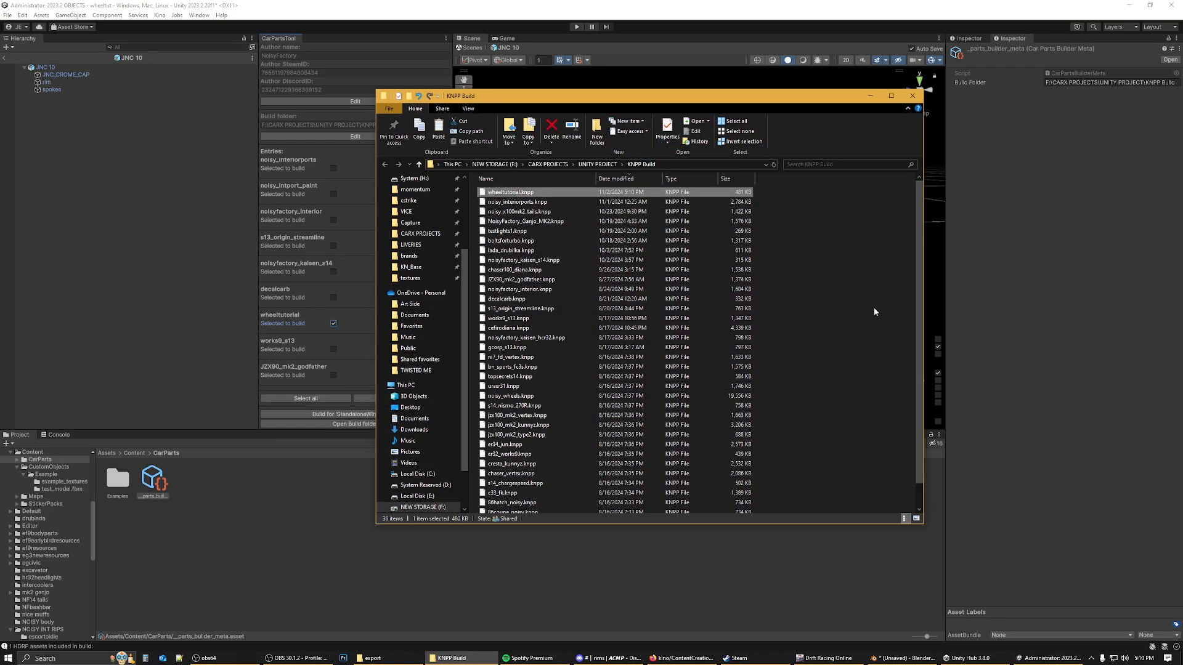
{"action": "left_click", "coordinate": [411, 267]}
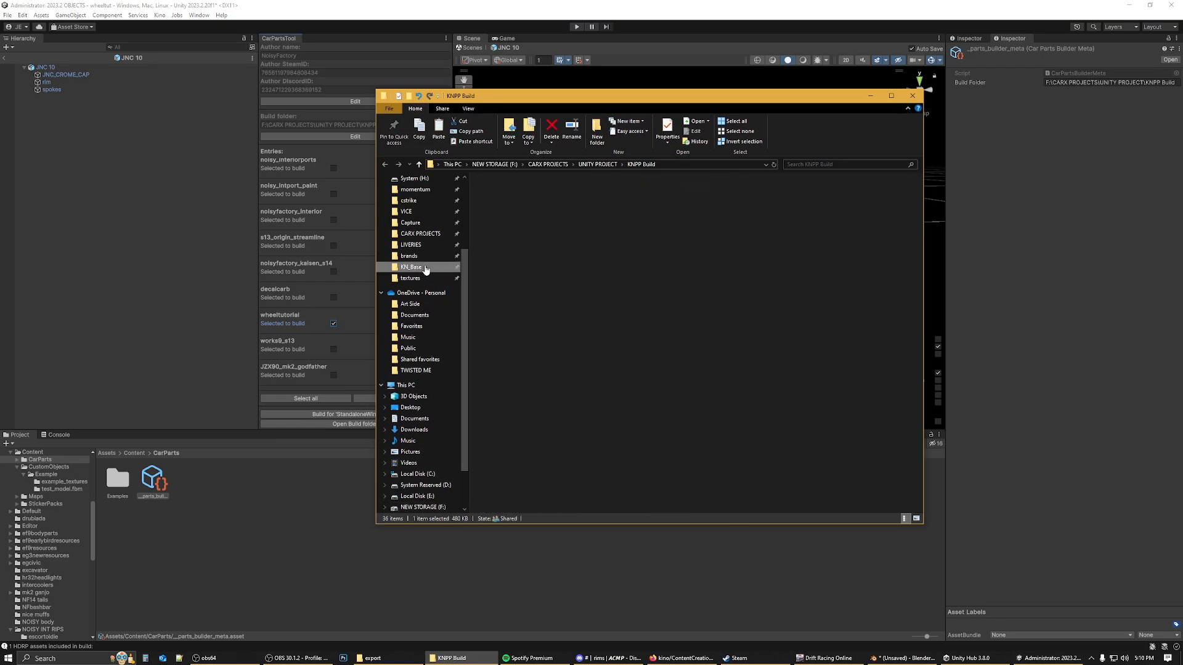
{"action": "double_click", "coordinate": [524, 192]}
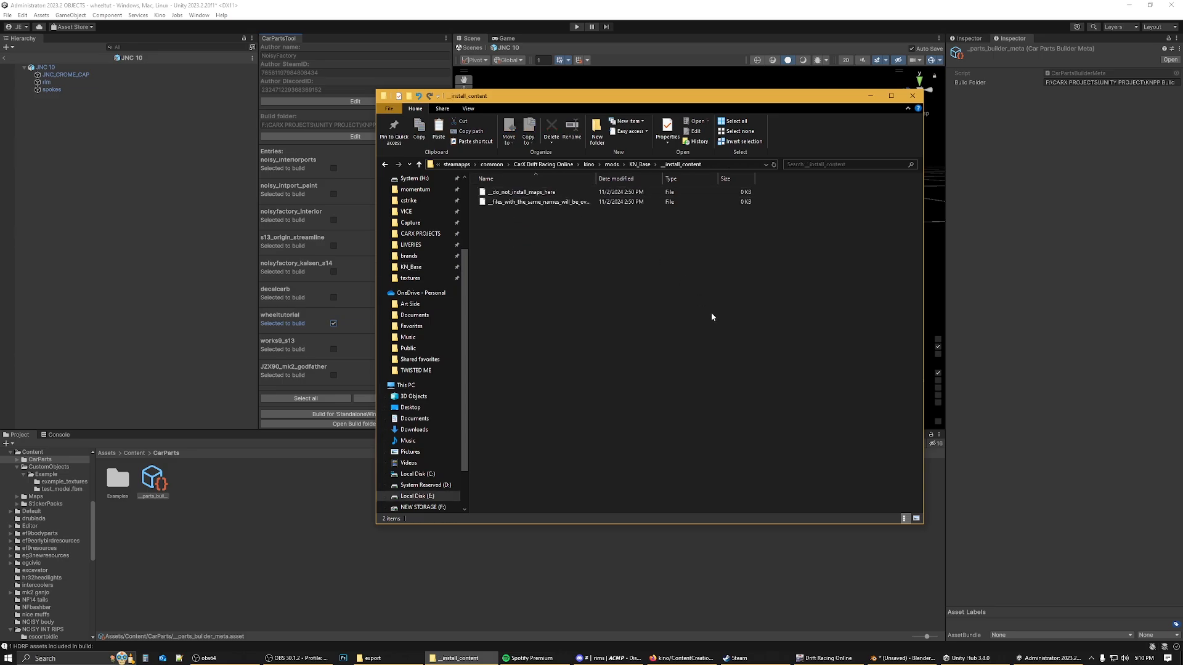
{"action": "key", "text": "ctrl+v"}
Step: Switch to Drift Racing Online and reload the custom car parts in the Kino mod
{"action": "left_click", "coordinate": [825, 658]}
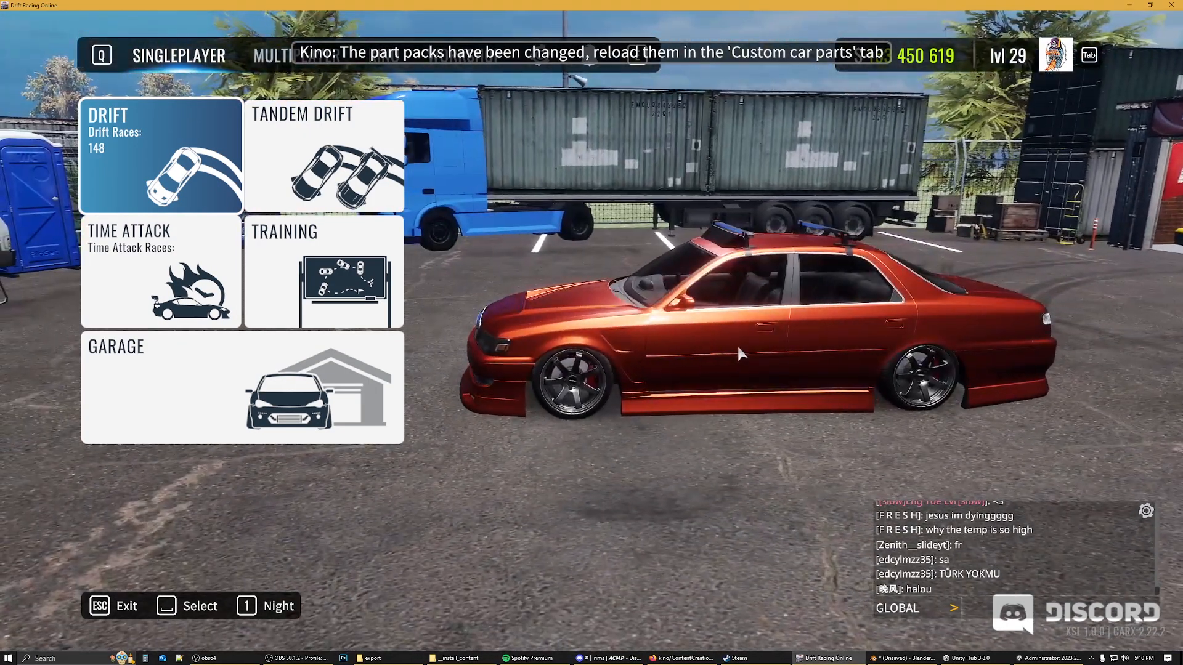
{"action": "key", "text": "F8"}
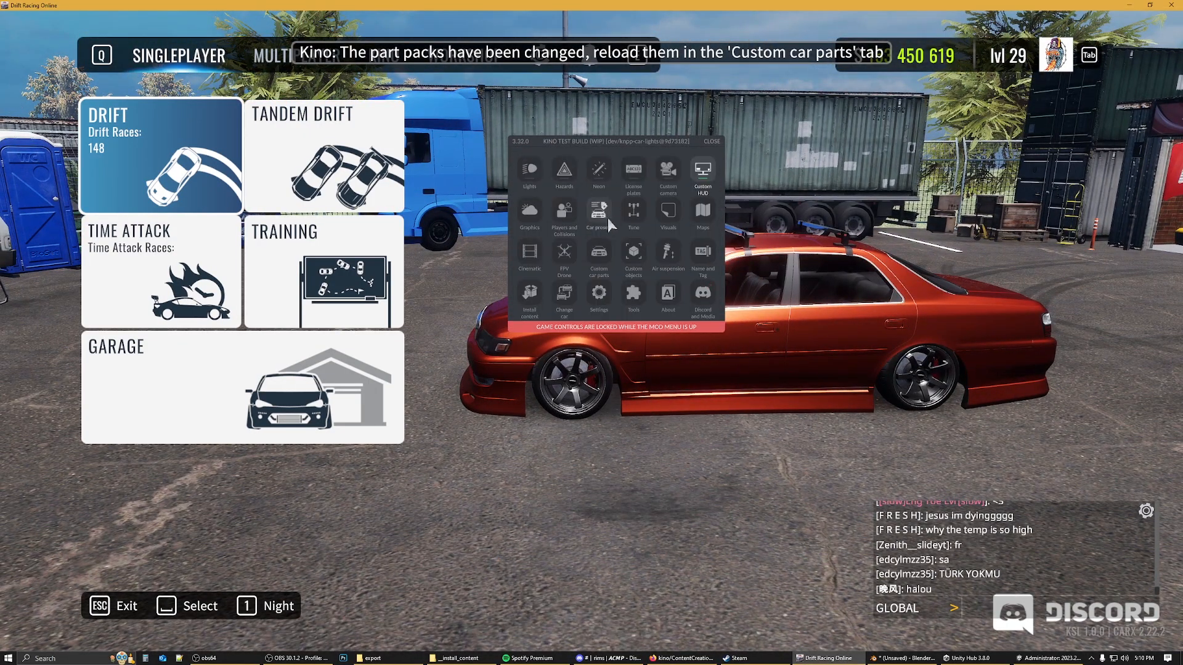
{"action": "left_click", "coordinate": [606, 257]}
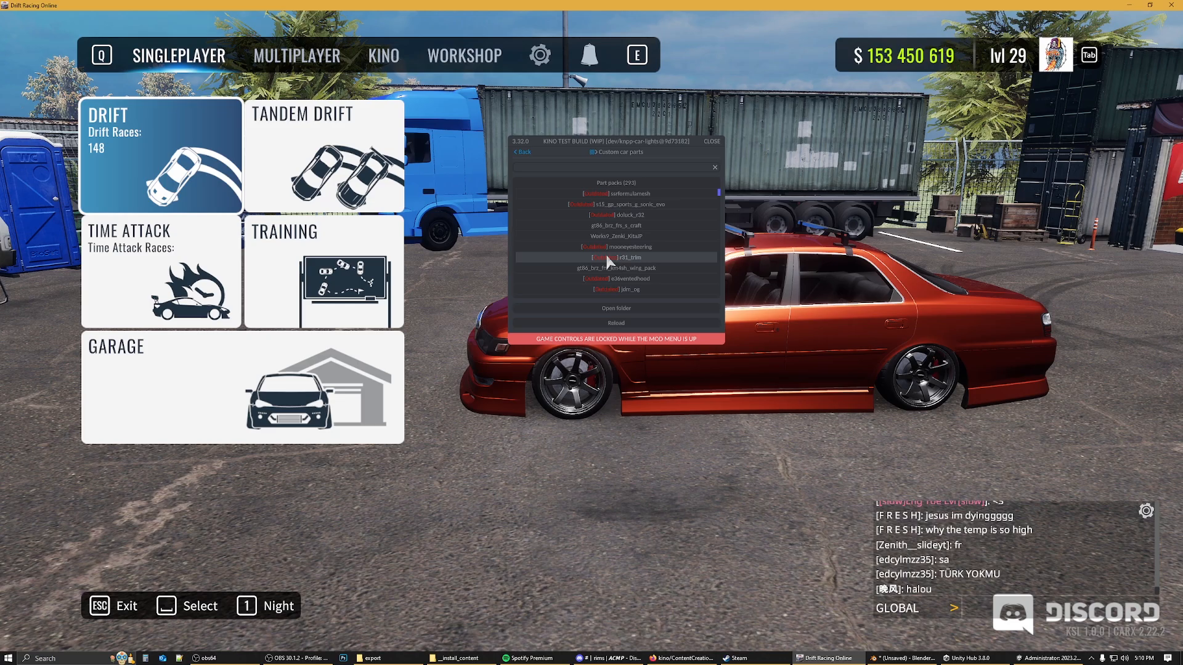
{"action": "left_click", "coordinate": [616, 322]}
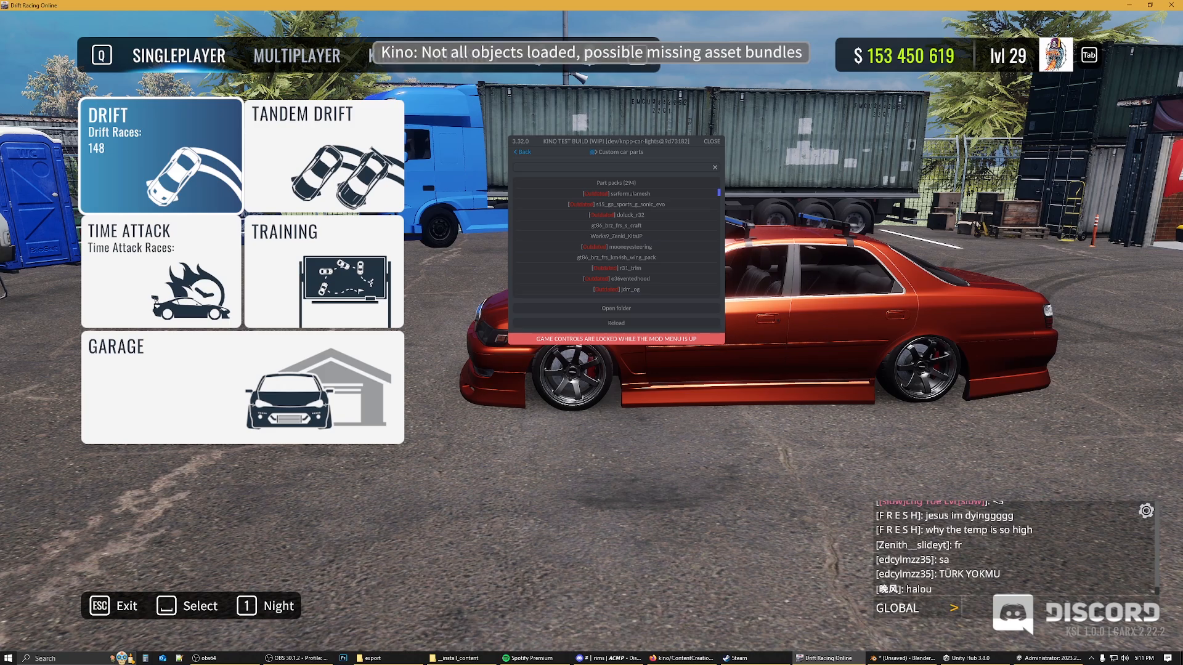
{"action": "key", "text": "Escape"}
Step: Go to the rims in the garage's body kits and select the "noisy tutorial hello yes" wheel pack
{"action": "key", "text": "space"}
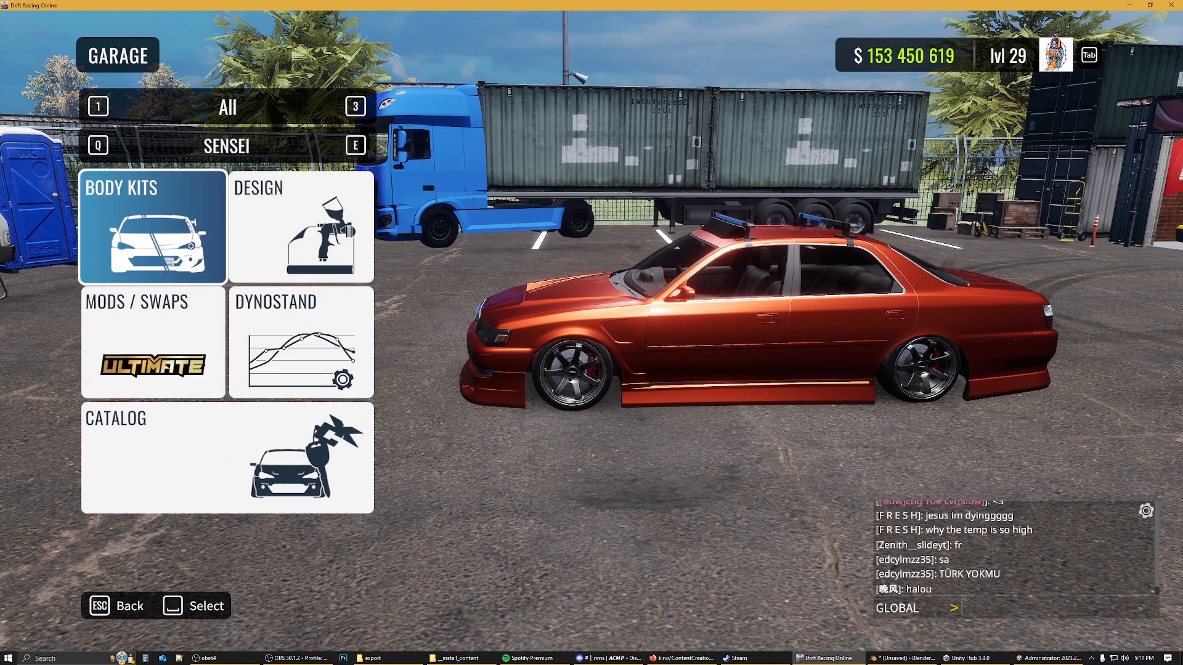
{"action": "key", "text": "space"}
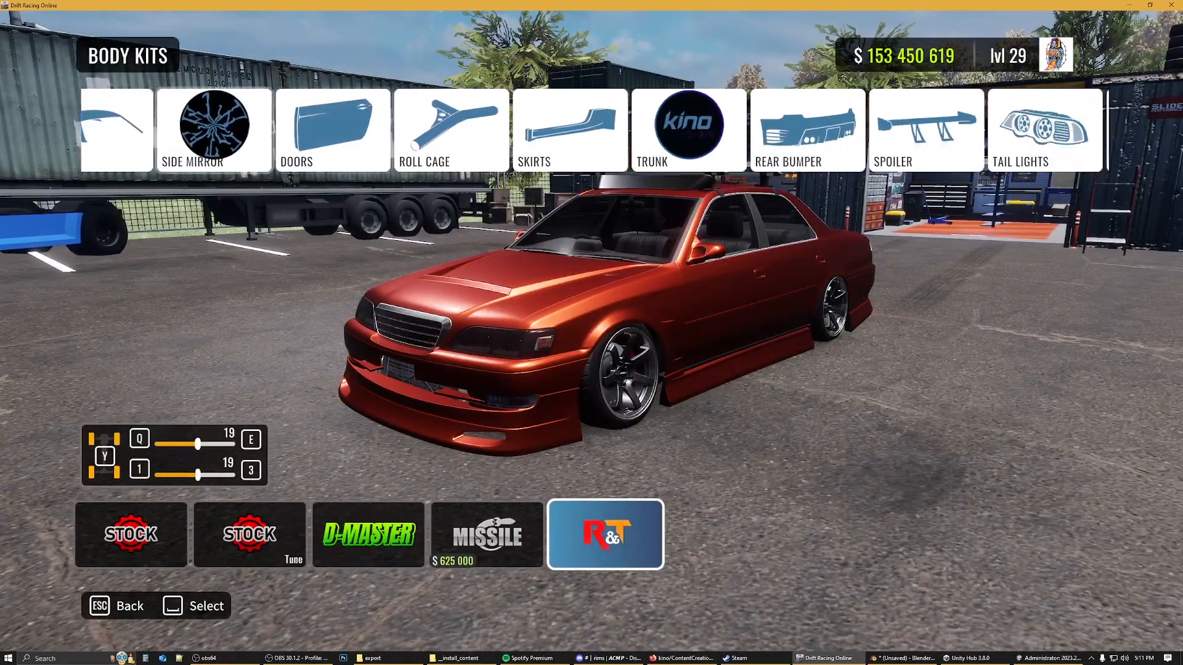
{"action": "scroll", "coordinate": [575, 130], "scroll_direction": "down", "scroll_amount": 6}
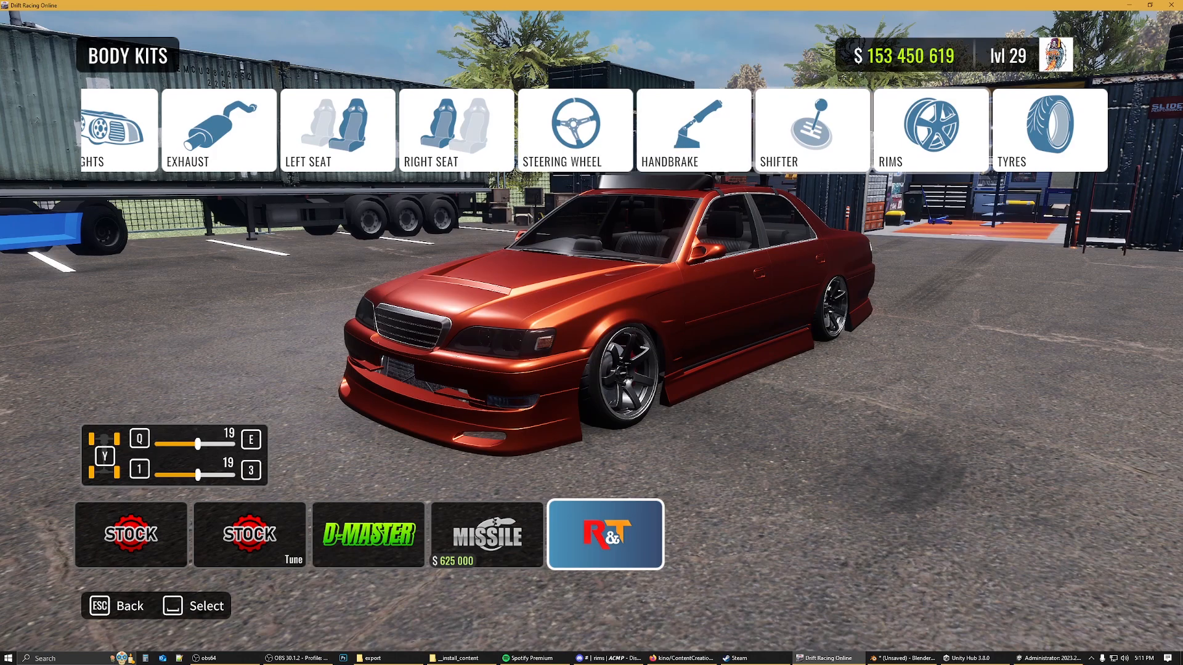
{"action": "key", "text": "space"}
{"action": "scroll", "coordinate": [618, 130], "scroll_direction": "down", "scroll_amount": 8}
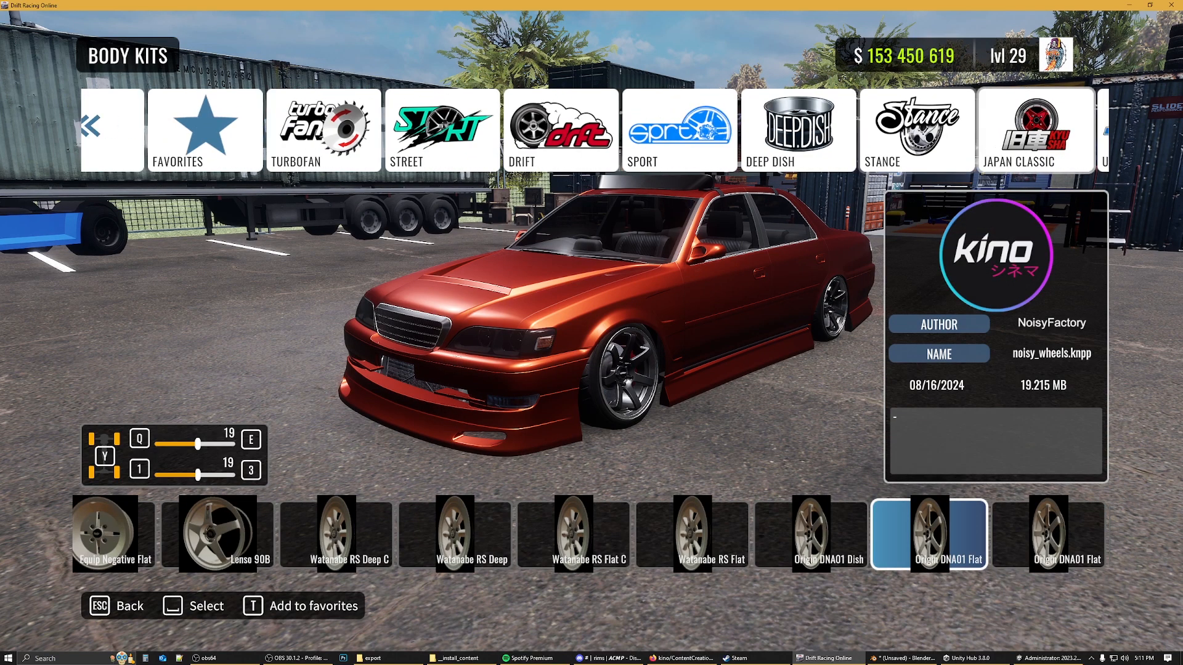
{"action": "scroll", "coordinate": [617, 130], "scroll_direction": "down", "scroll_amount": 10}
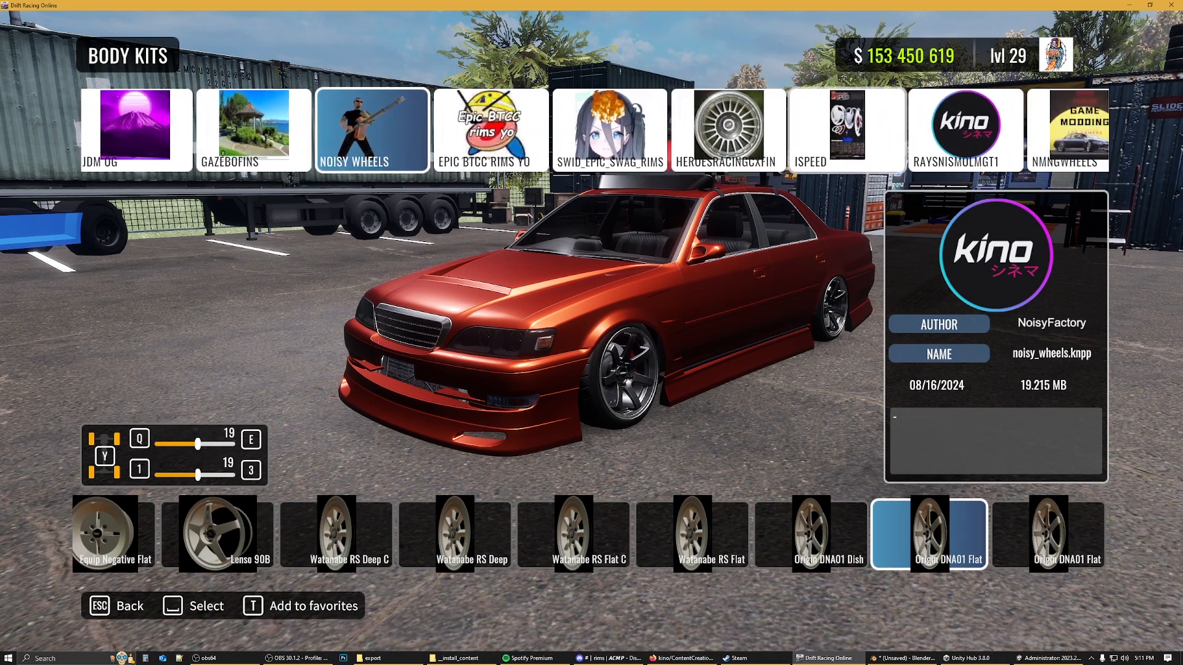
{"action": "scroll", "coordinate": [618, 130], "scroll_direction": "down", "scroll_amount": 11}
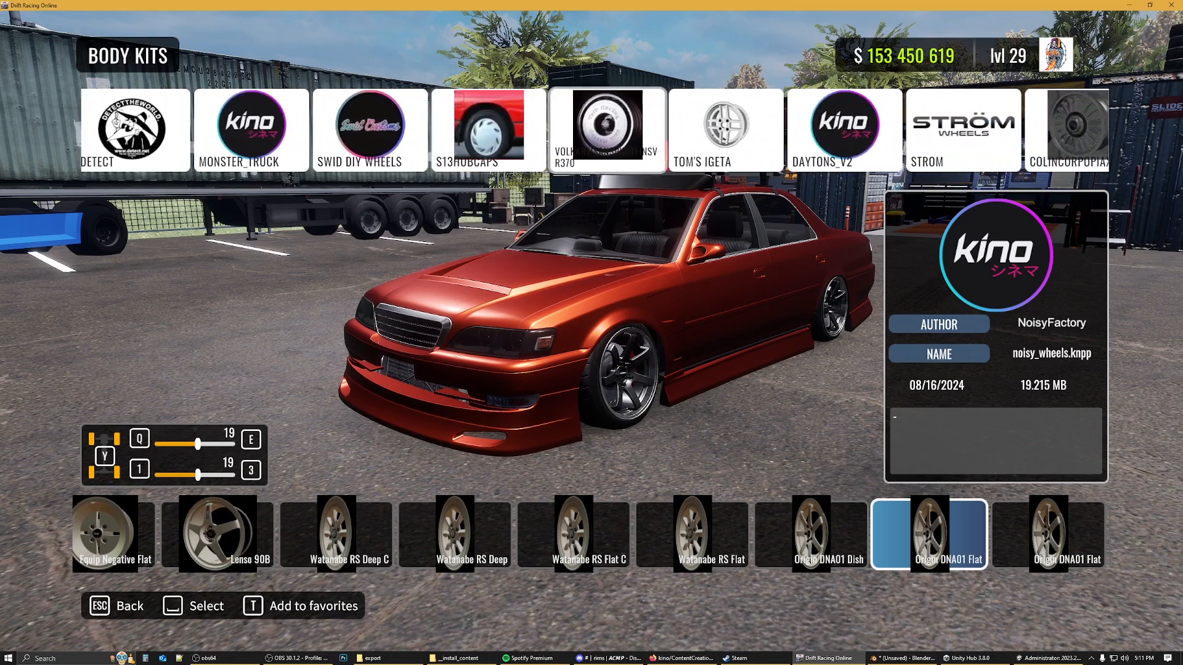
{"action": "scroll", "coordinate": [618, 130], "scroll_direction": "down", "scroll_amount": 7}
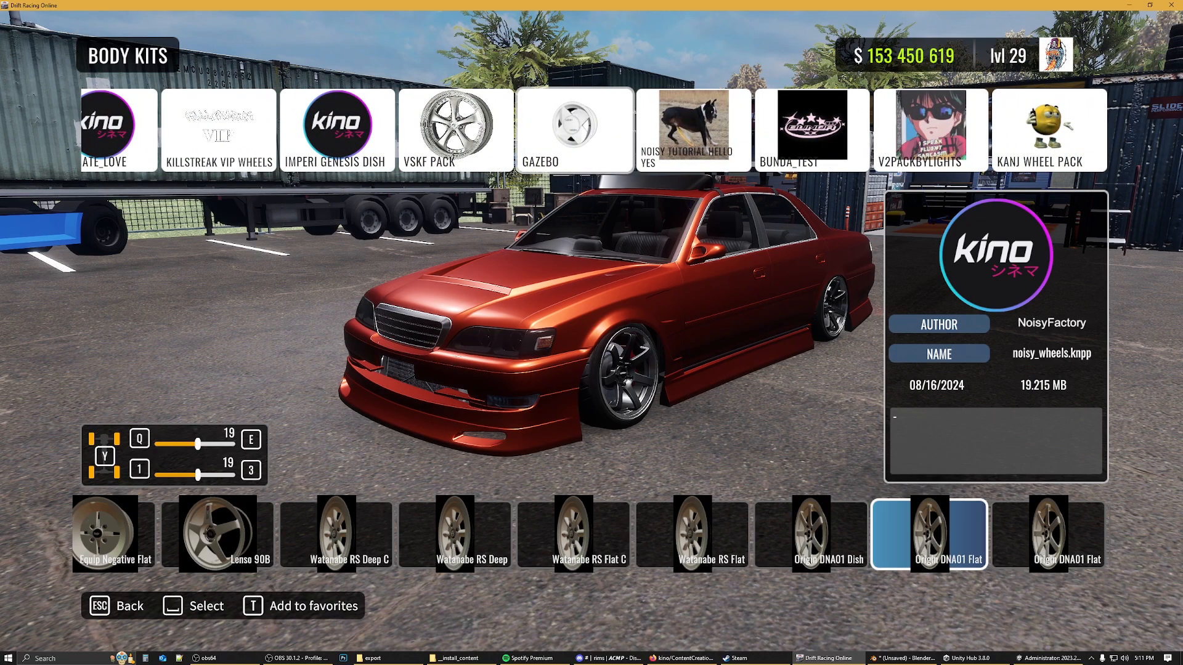
{"action": "left_click", "coordinate": [691, 130]}
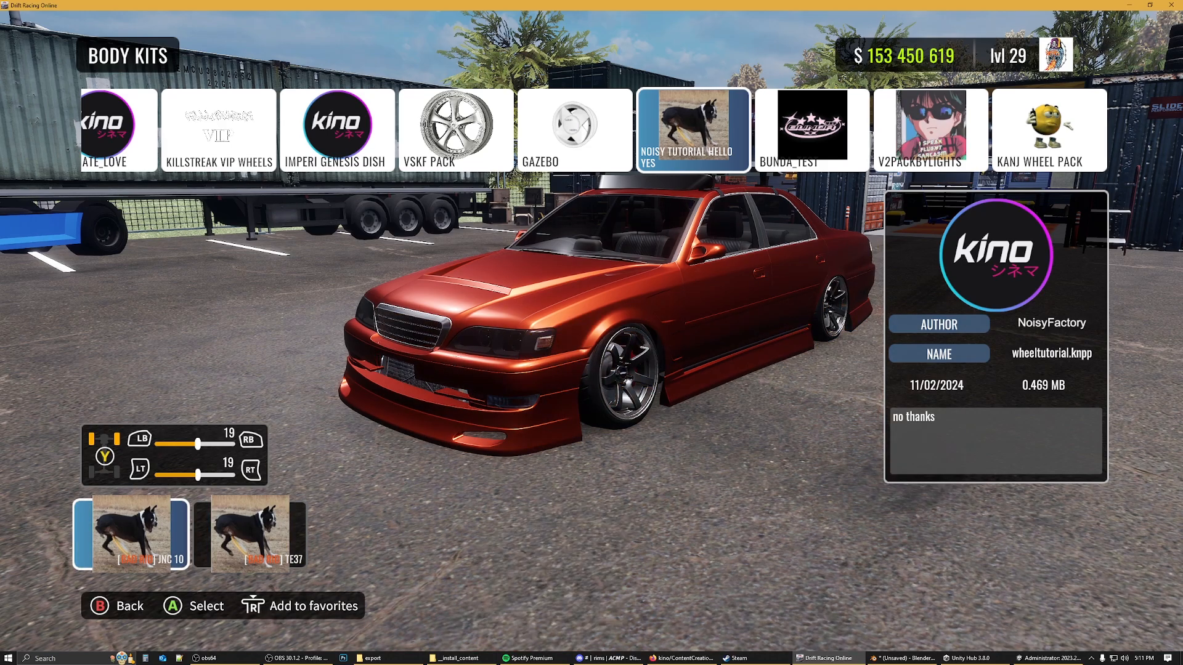
Step: Fit the JNC 10 rims on the front axle and the TE37 rims on the rear axle
{"action": "key", "text": "Right"}
{"action": "key", "text": "Left"}
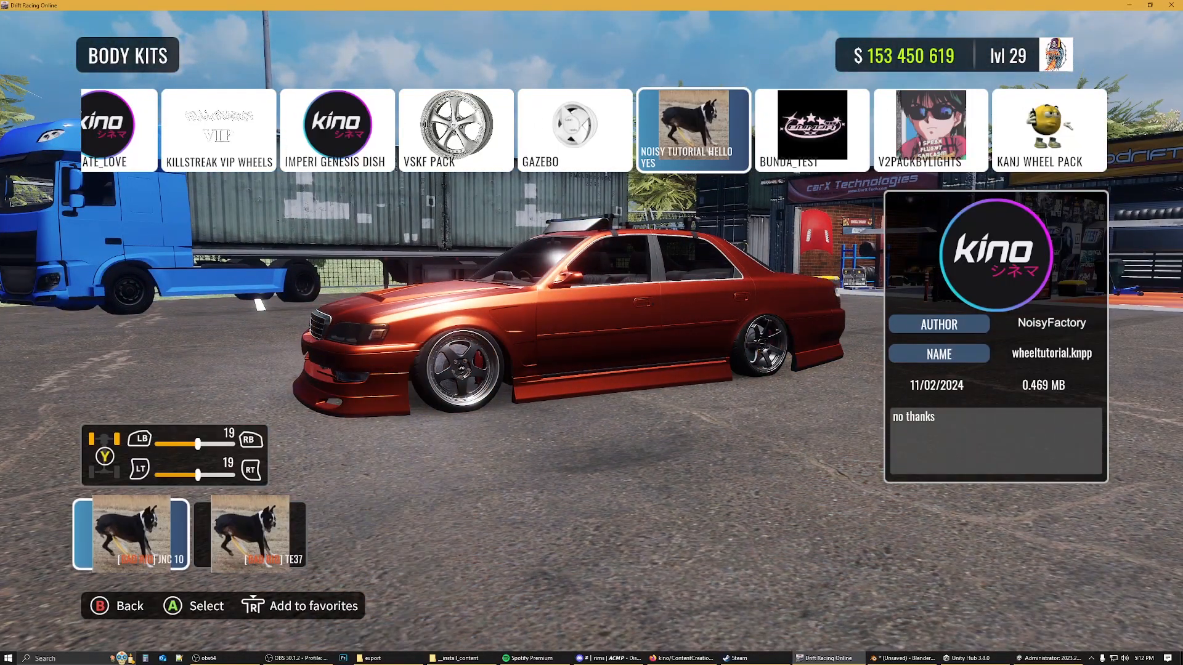
{"action": "key", "text": "Right"}
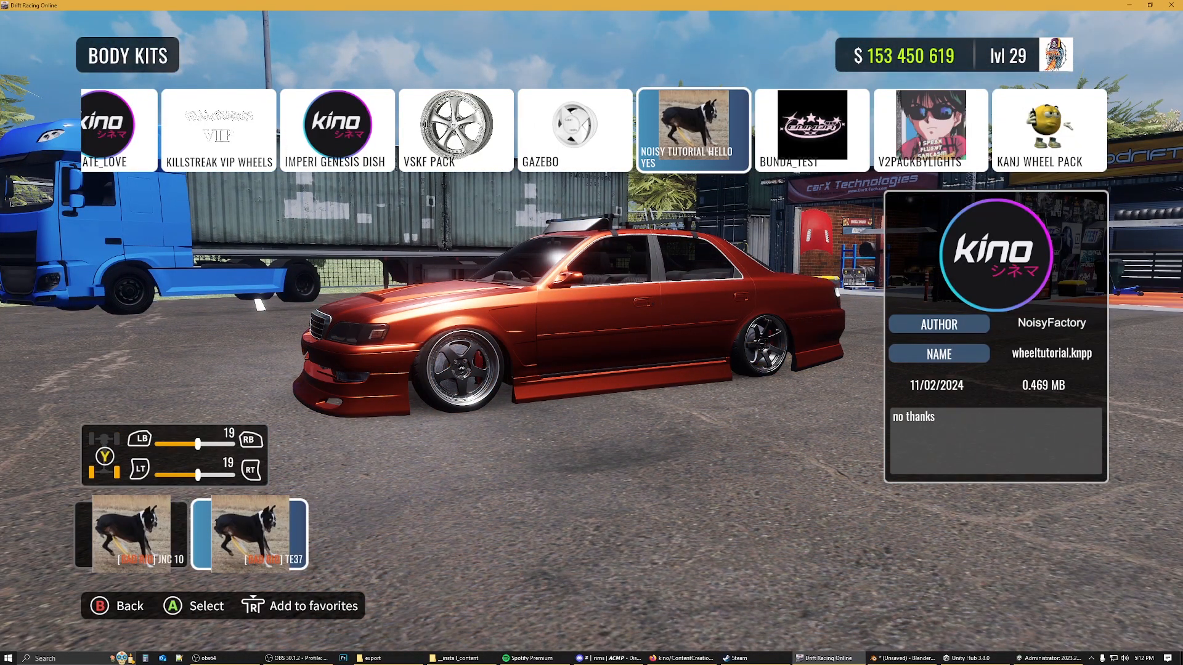
{"action": "key", "text": "Return"}
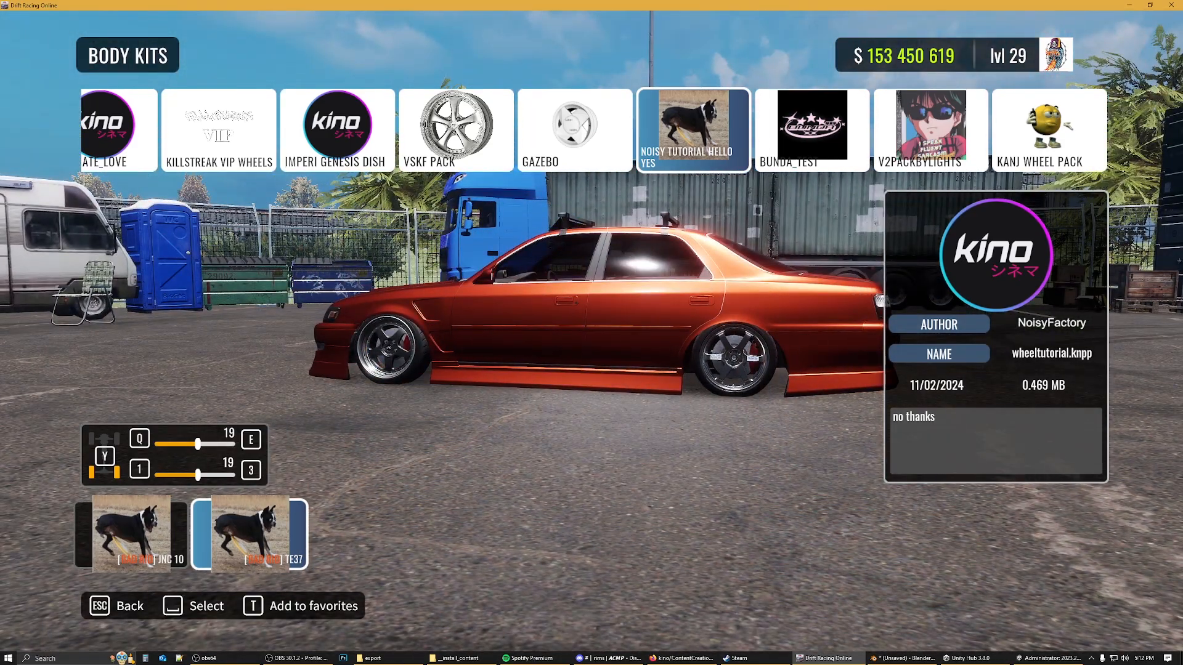
{"action": "key", "text": "Escape"}
Step: Examine the car's rear TE37 wheel up close from the side with the drone camera
{"action": "key", "text": "Left"}
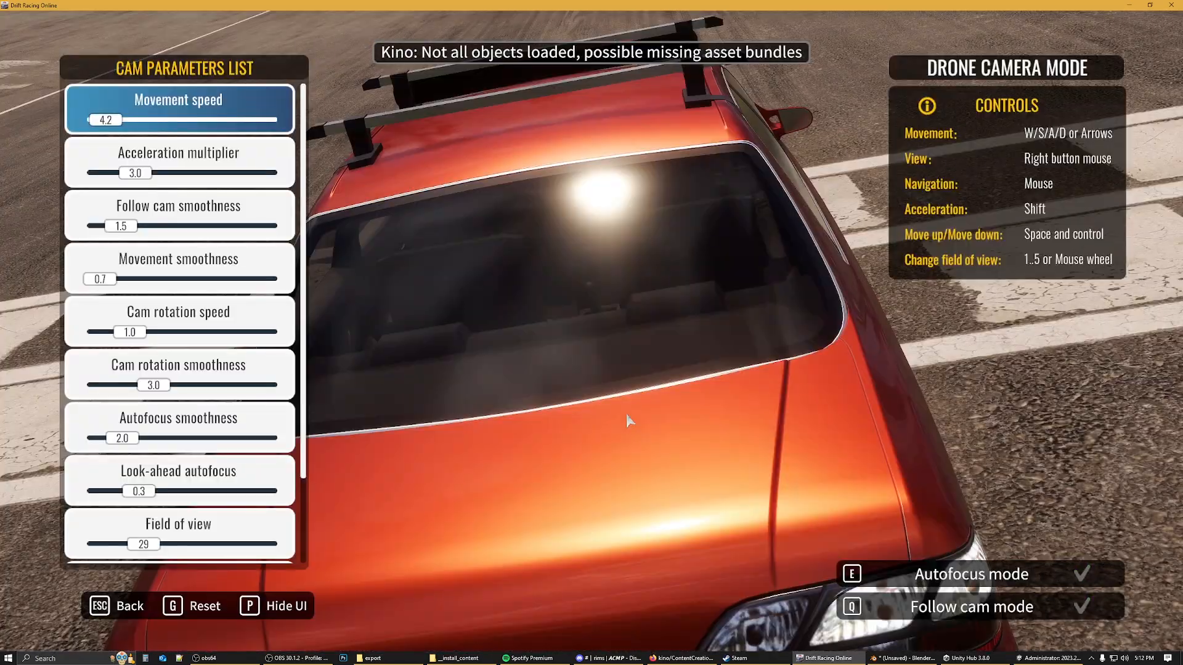
{"action": "key", "text": "a"}
{"action": "right_click_drag", "start_coordinate": [626, 414], "coordinate": [788, 354]}
{"action": "key", "text": "ctrl"}
{"action": "key", "text": "w"}
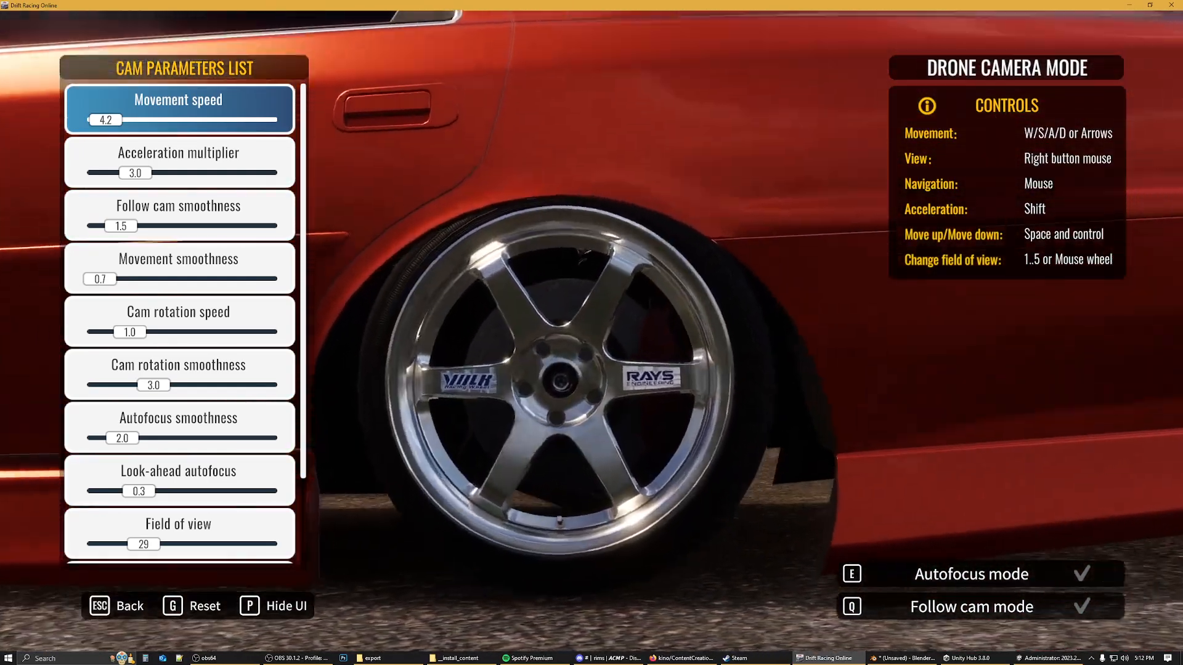
Step: Examine the Volk and Rays decals on the rear TE37 wheel's spokes up close
{"action": "key", "text": "w"}
{"action": "key", "text": "ctrl"}
{"action": "key", "text": "space"}
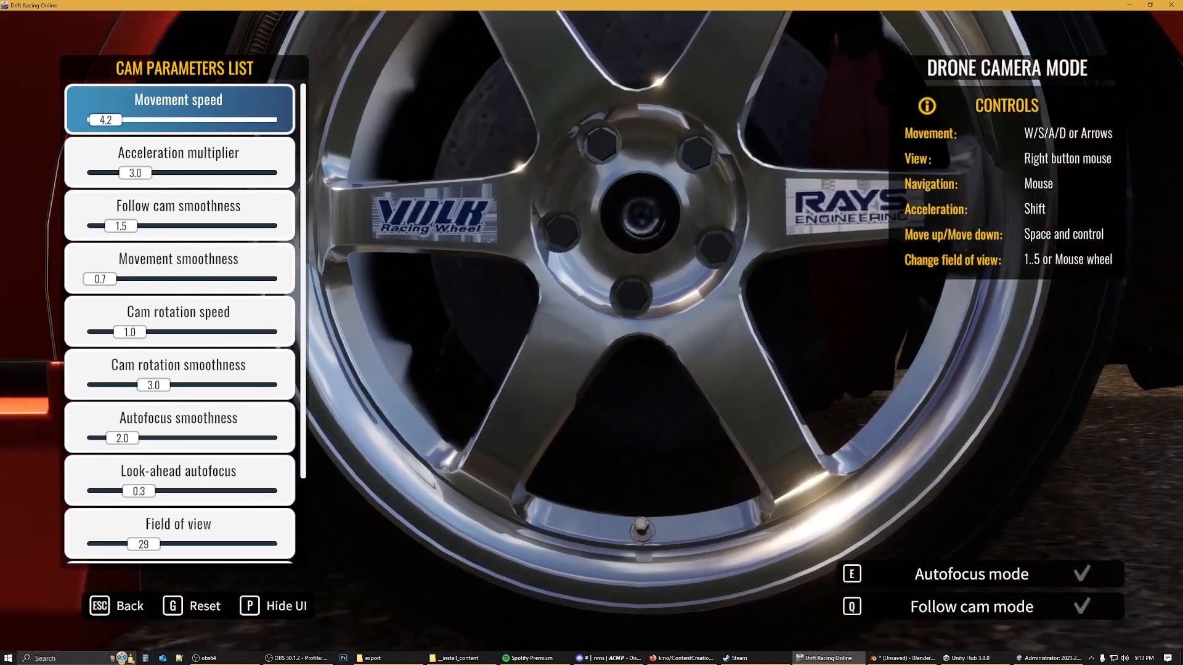
{"action": "key", "text": "space"}
{"action": "right_click_drag", "start_coordinate": [708, 403], "coordinate": [731, 400]}
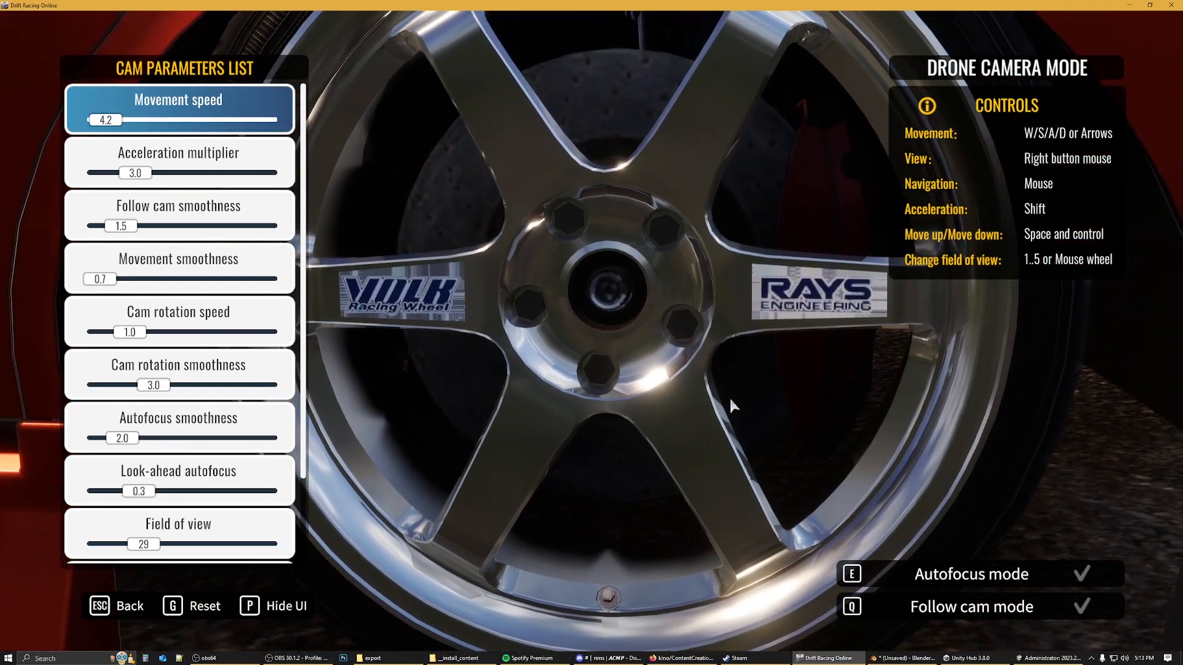
Step: Switch to Unity and open the wheelstut folder in the project's assets
{"action": "key", "text": "super"}
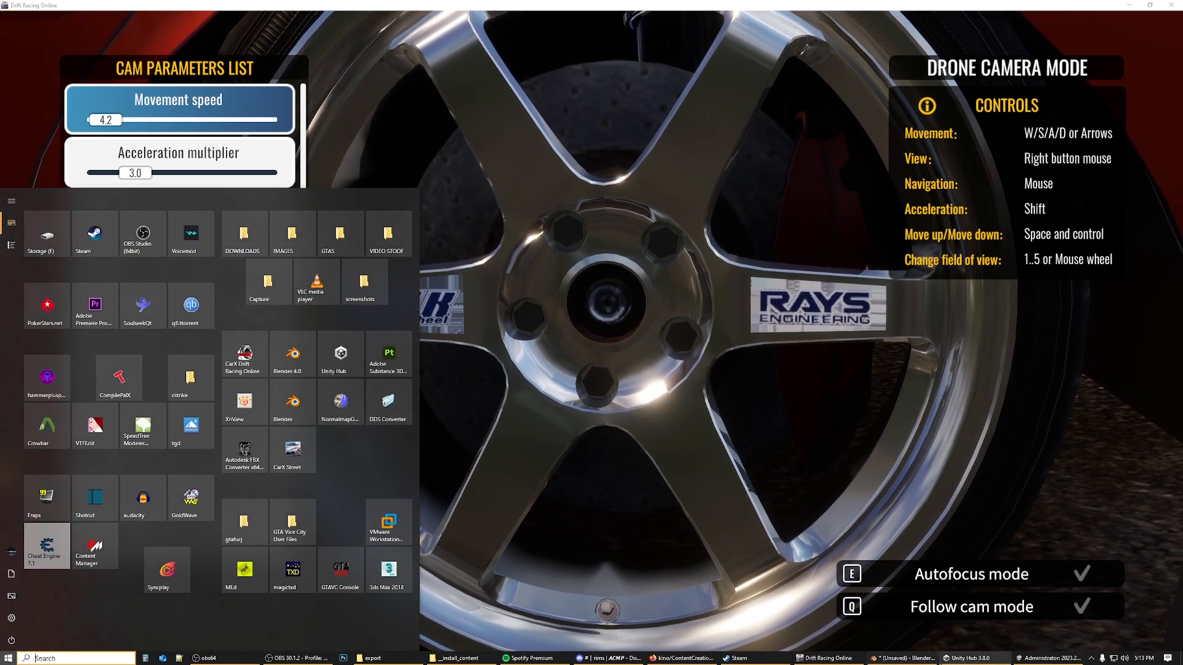
{"action": "left_click", "coordinate": [1047, 658]}
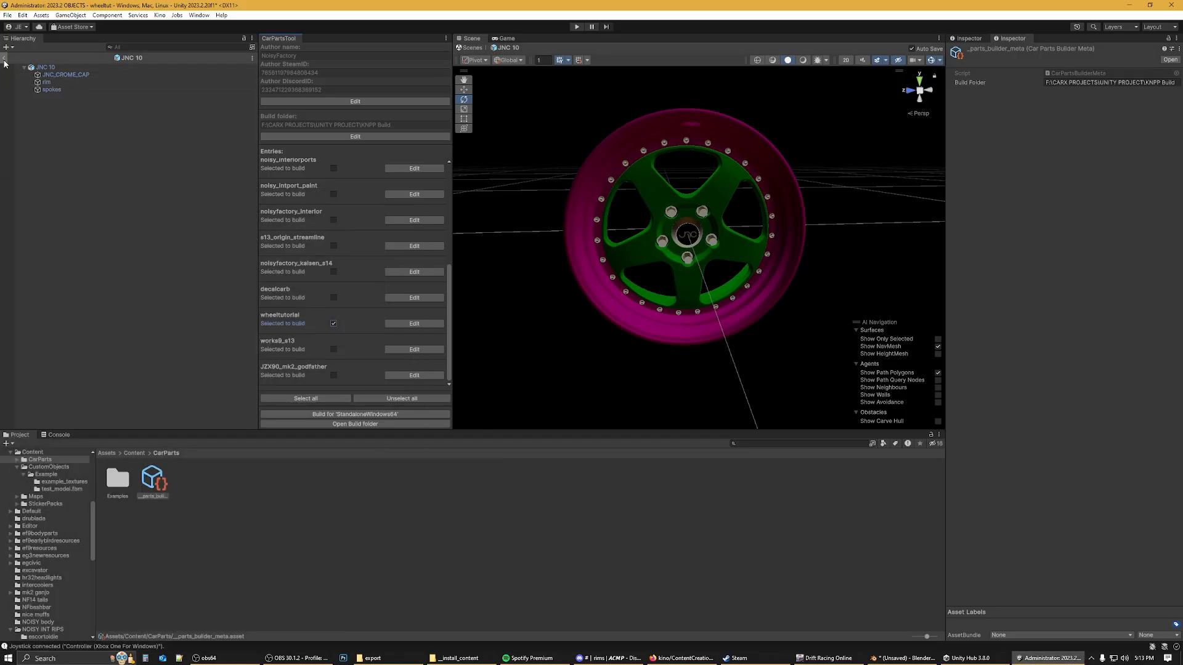
{"action": "left_click", "coordinate": [134, 454]}
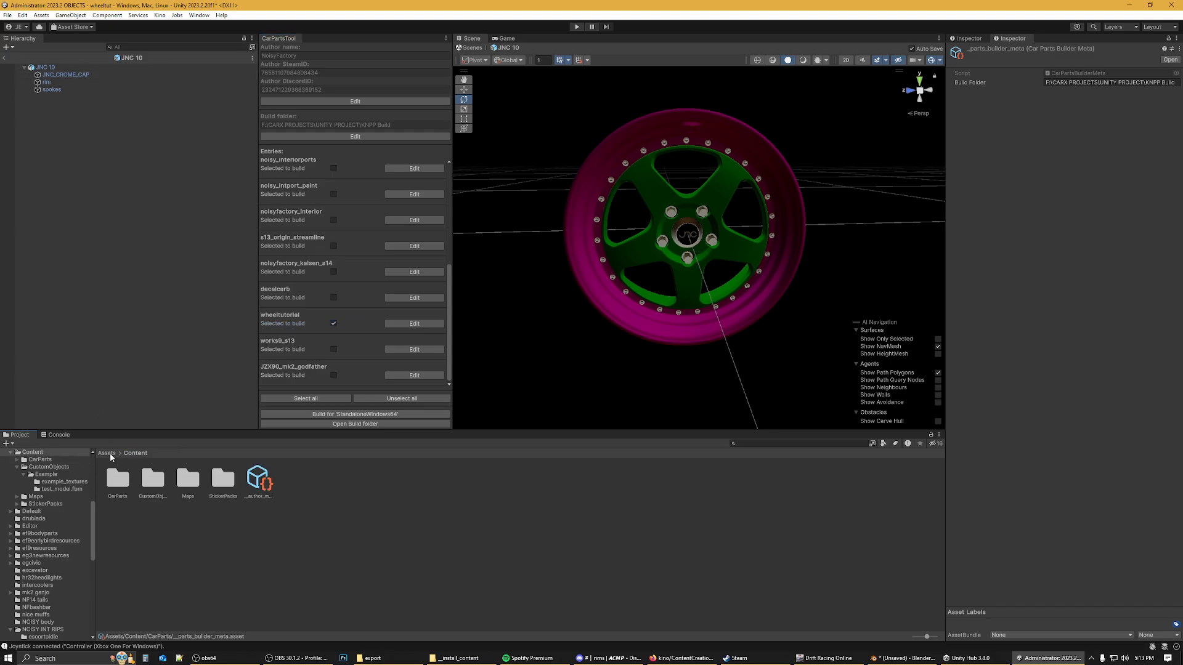
{"action": "left_click", "coordinate": [111, 454]}
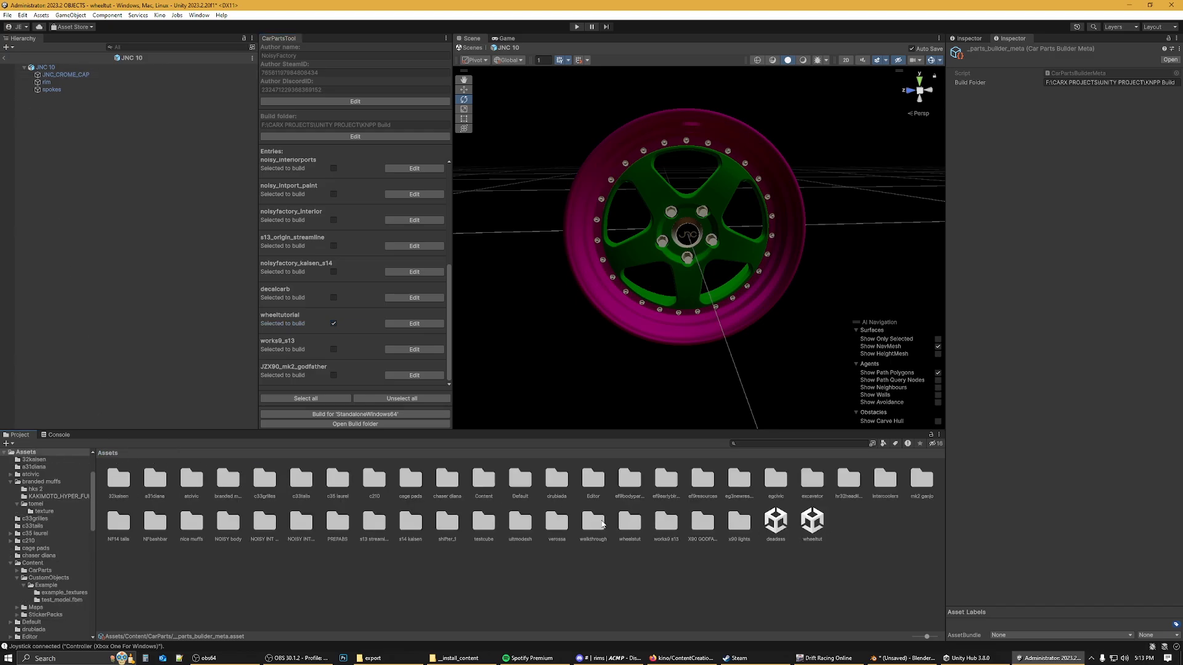
{"action": "double_click", "coordinate": [628, 523]}
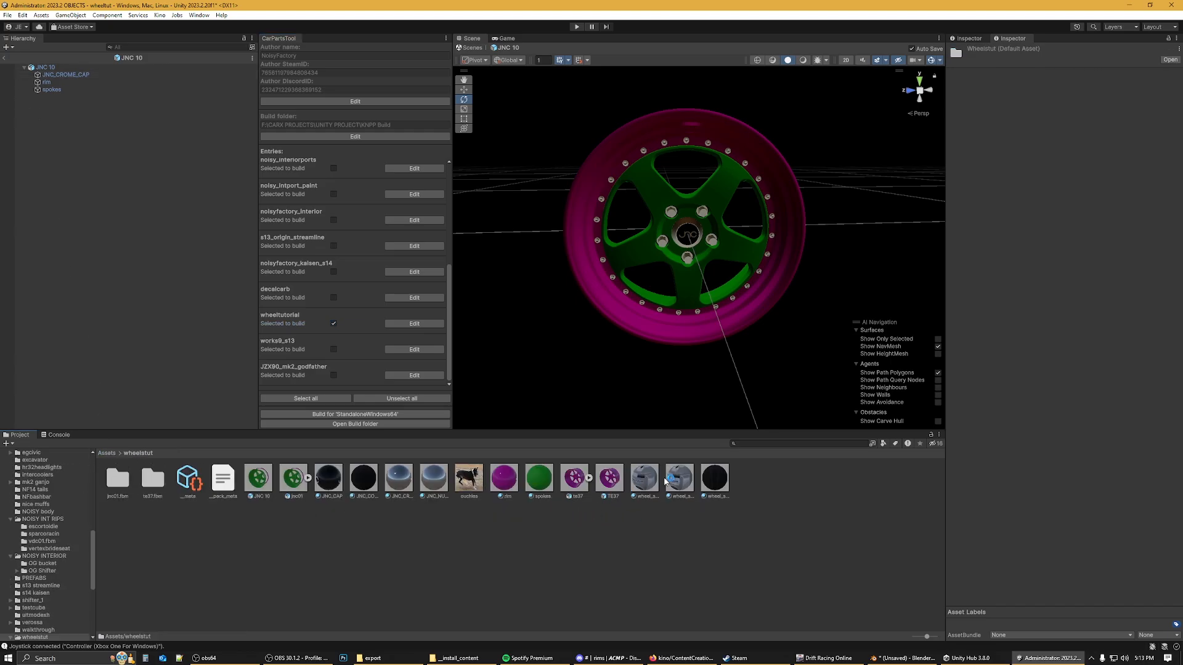
Step: Set the wheel_shiny.6 decal material's surface type to Transparent and rebuild the wheeltutorial pack for StandaloneWindows64
{"action": "left_click", "coordinate": [645, 479]}
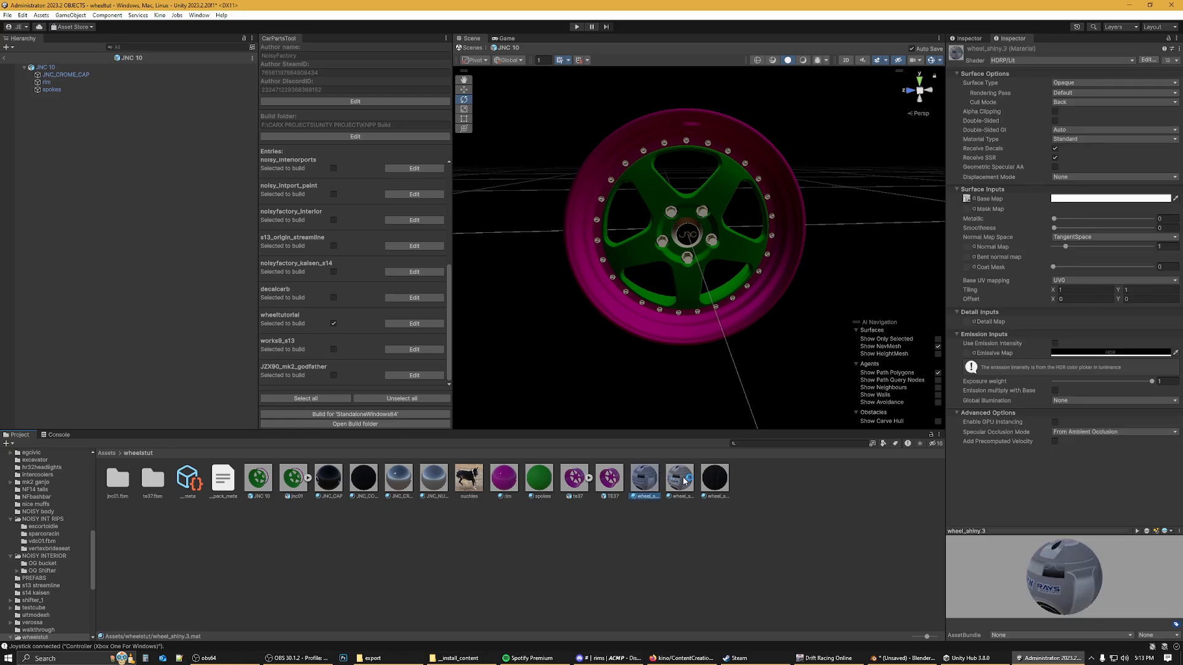
{"action": "left_click", "coordinate": [662, 480]}
{"action": "left_click", "coordinate": [654, 489]}
{"action": "left_click", "coordinate": [670, 491]}
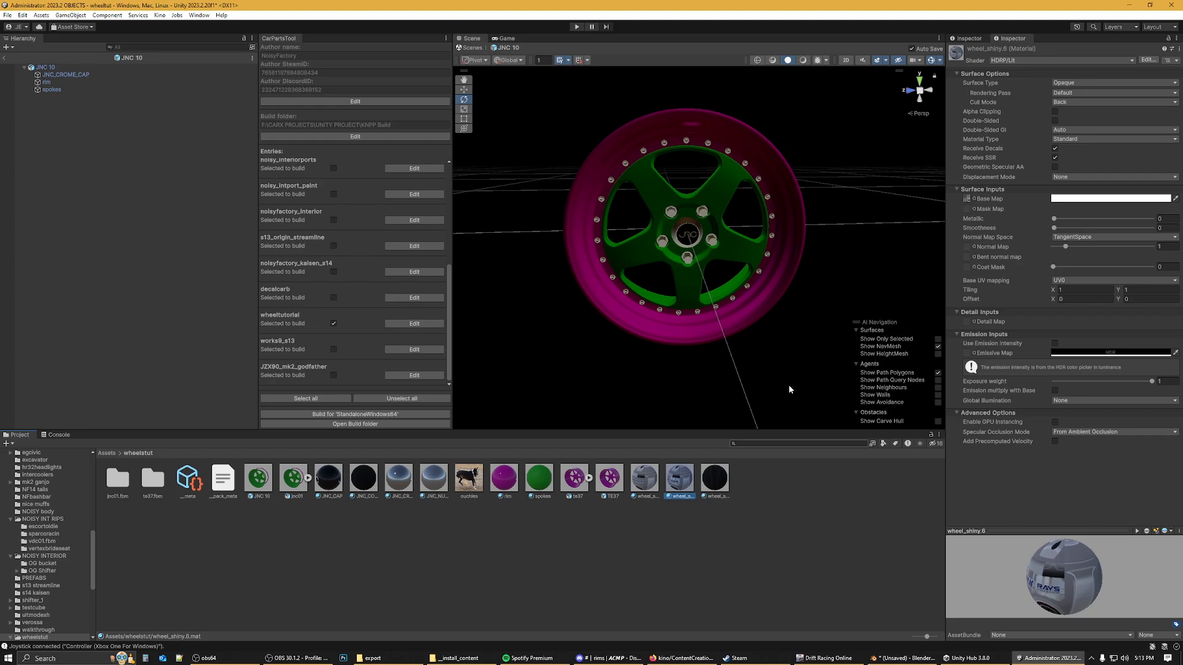
{"action": "left_click", "coordinate": [1078, 83]}
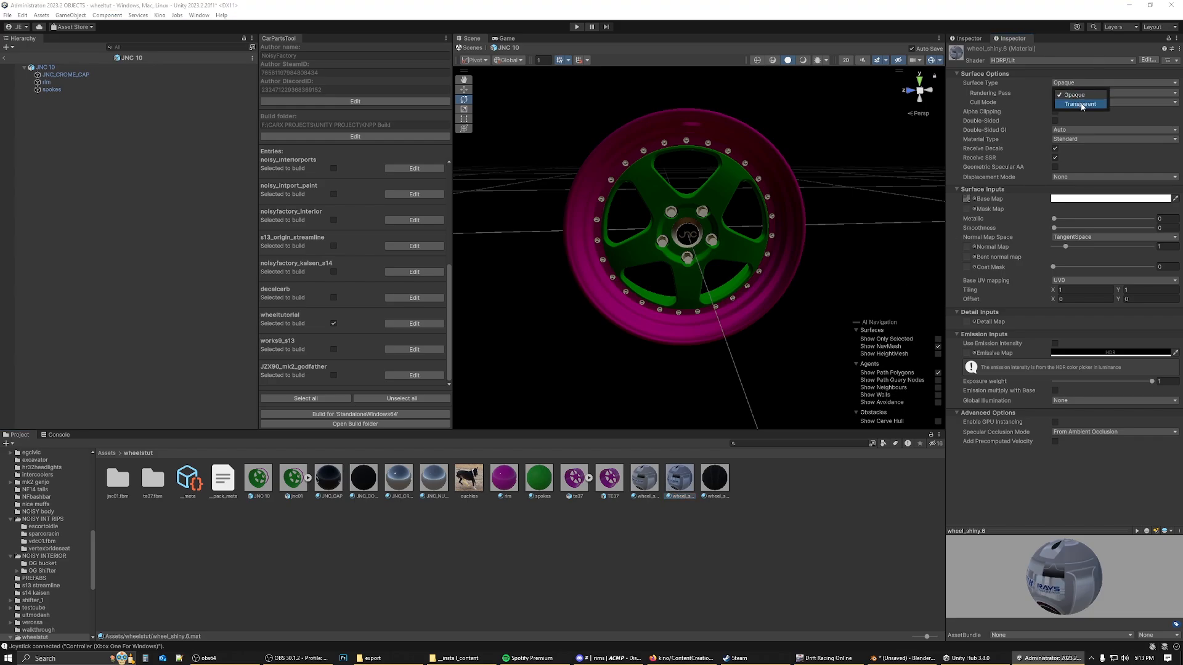
{"action": "left_click", "coordinate": [1080, 104]}
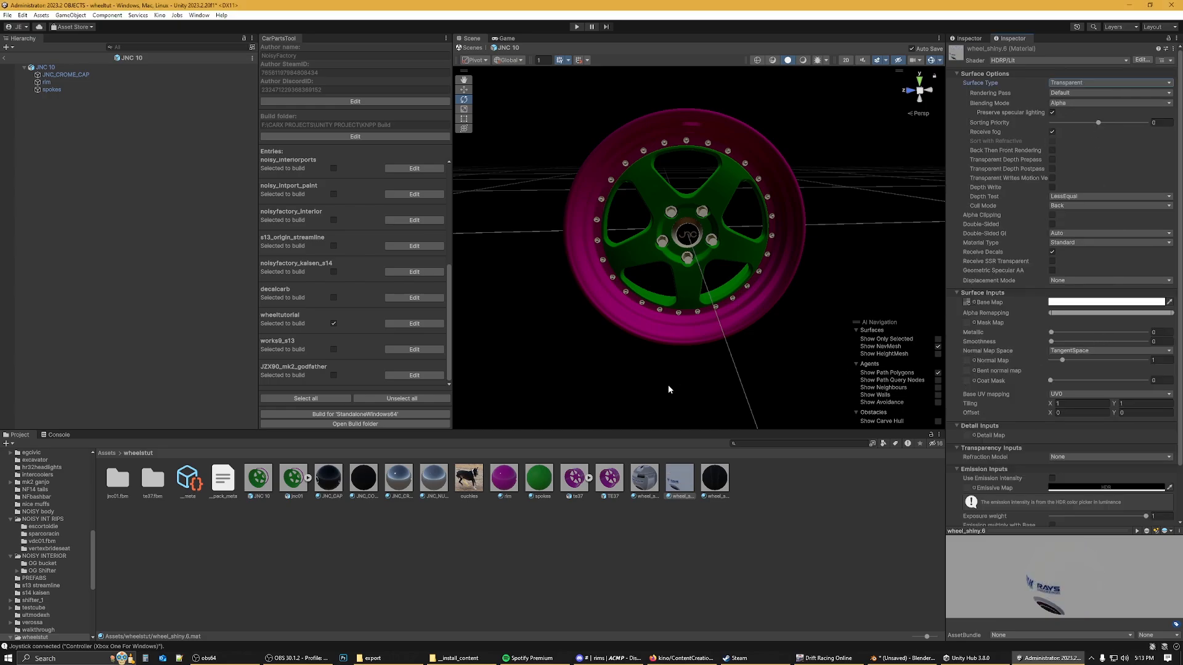
{"action": "left_click", "coordinate": [356, 414]}
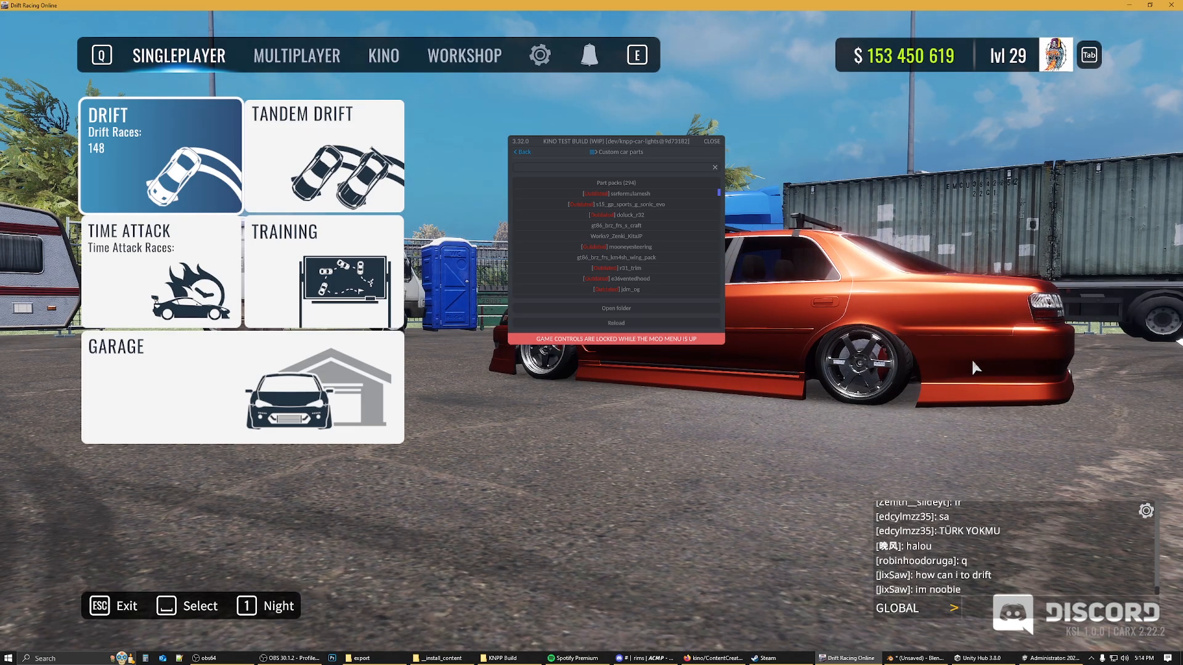
Step: Close the Kino mod menu in Drift Racing Online and start a training session on West Coast Arena
{"action": "key", "text": "Escape"}
{"action": "key", "text": "Down"}
{"action": "key", "text": "Right"}
{"action": "key", "text": "space"}
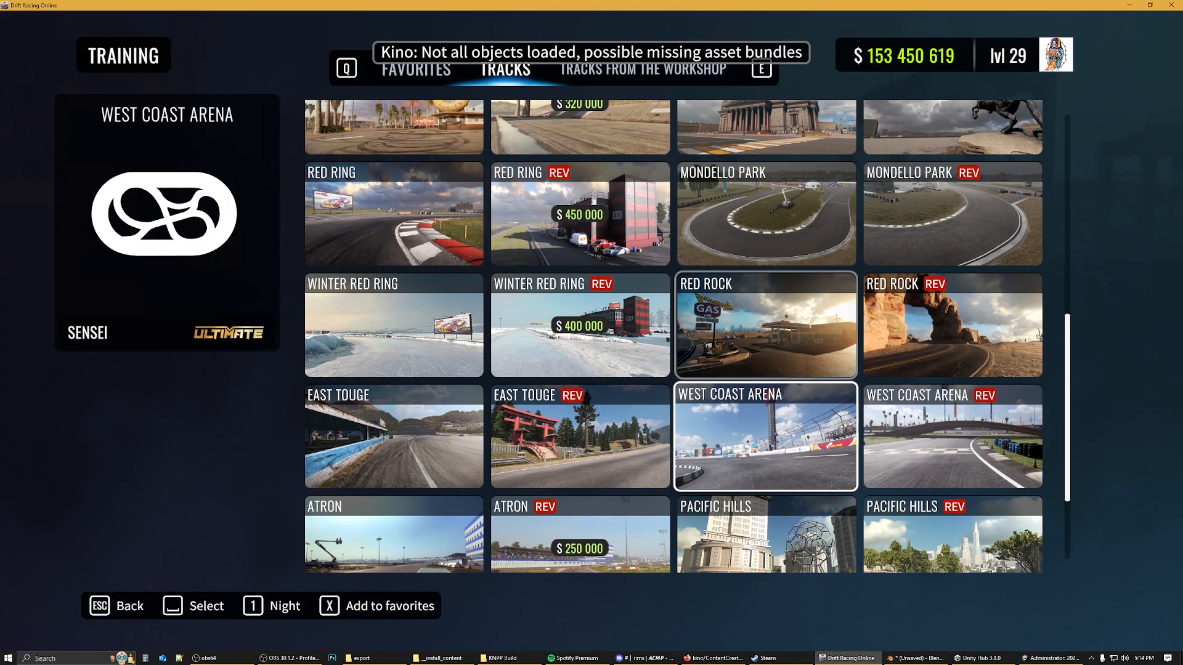
{"action": "left_click", "coordinate": [816, 463]}
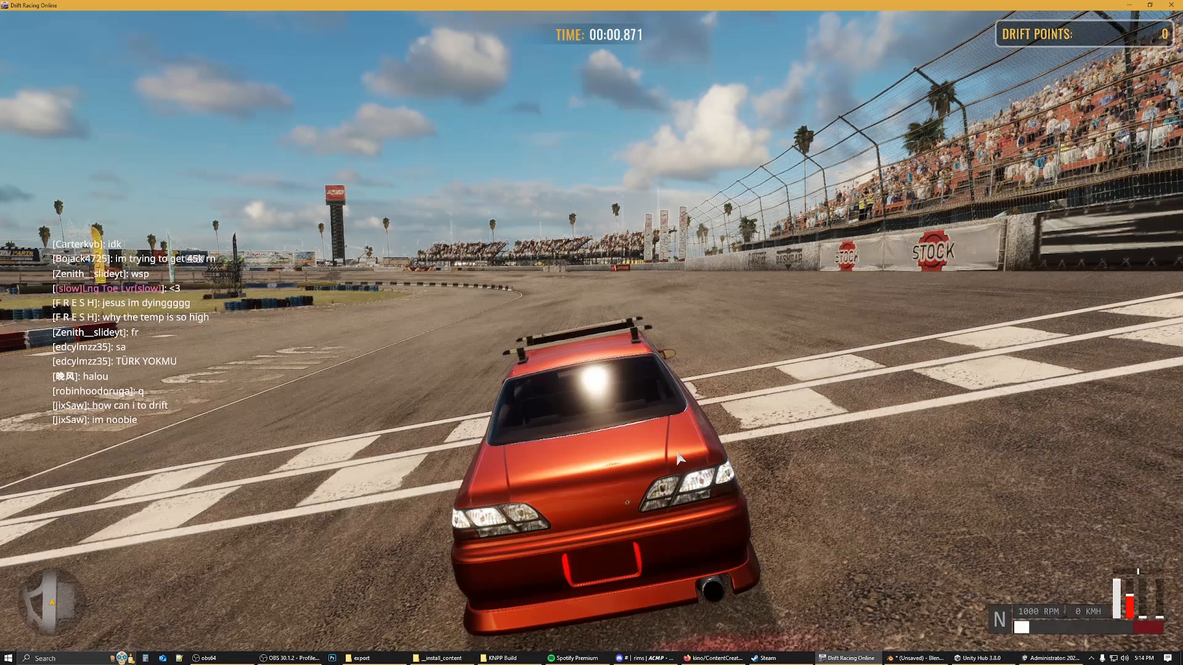
Step: Examine the decals and metal of the rear TE37 wheel up close with the drone camera
{"action": "key", "text": "f"}
{"action": "key", "text": "e"}
{"action": "key", "text": "q"}
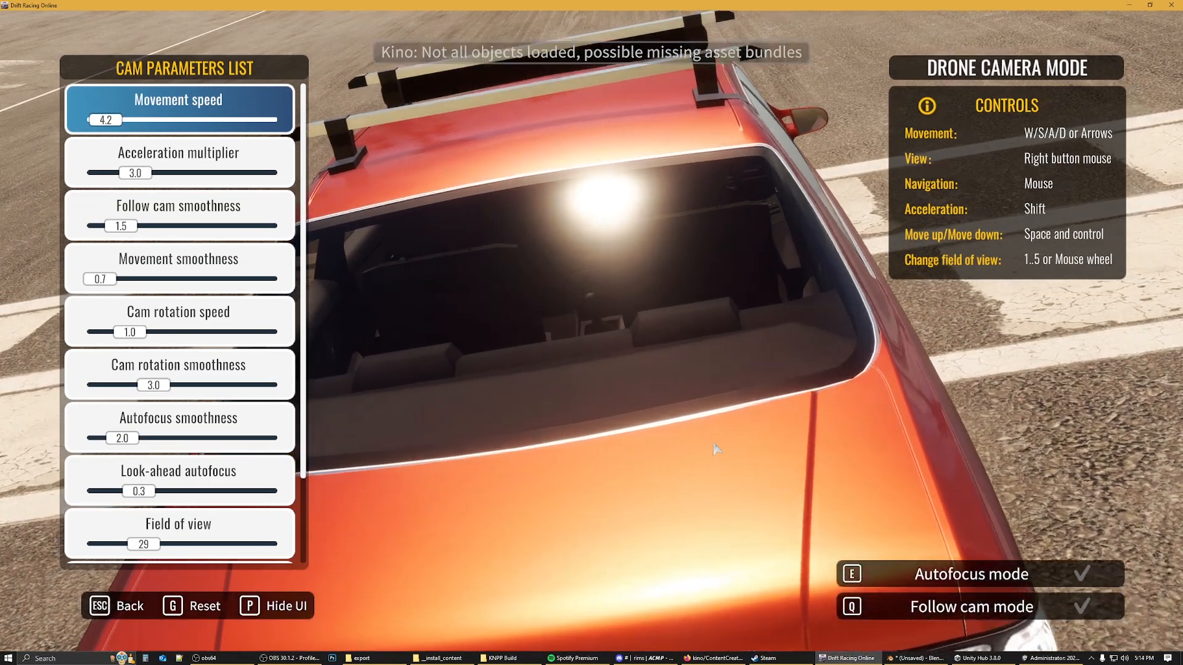
{"action": "key", "text": "a"}
{"action": "key", "text": "ctrl"}
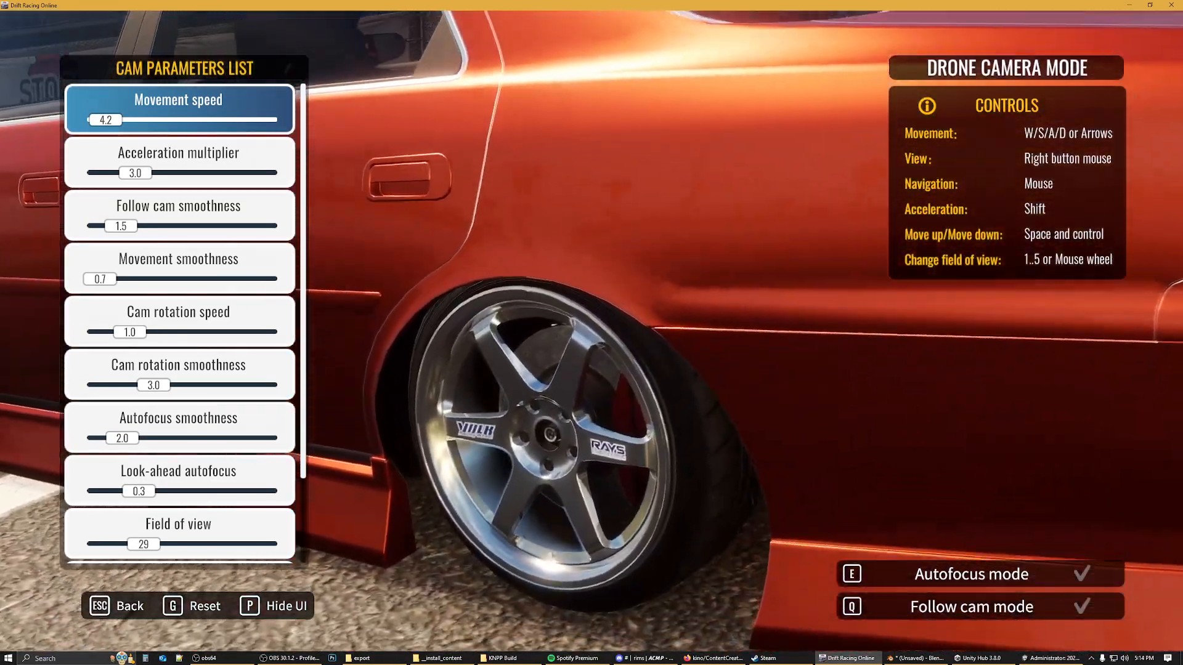
{"action": "key", "text": "w"}
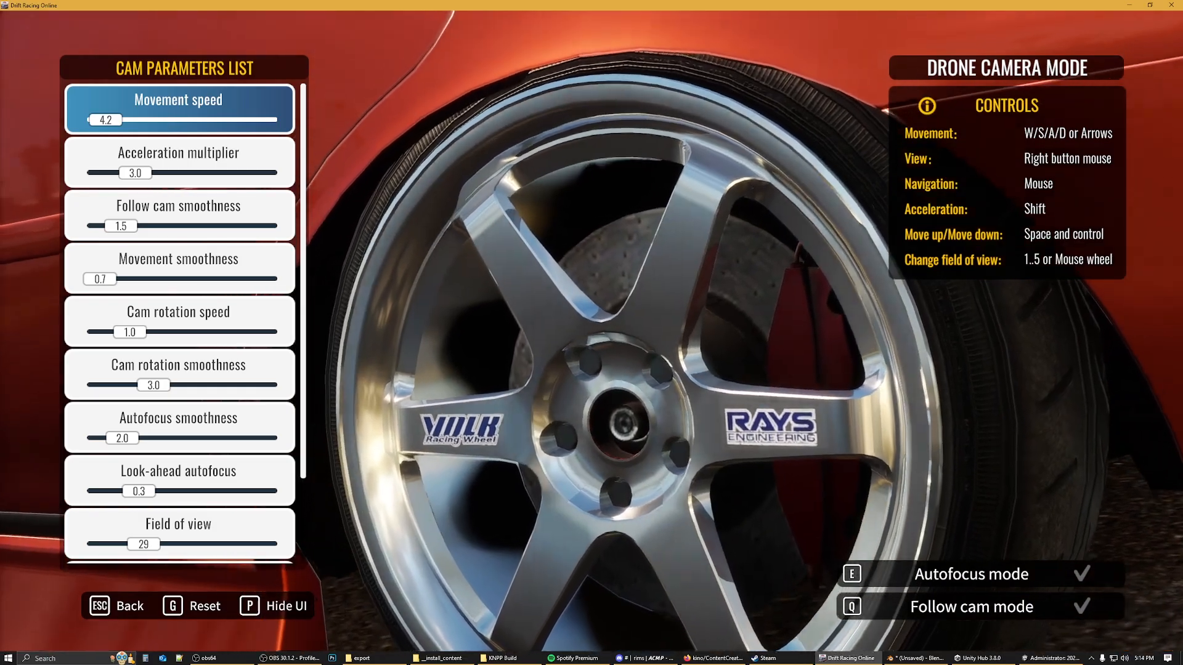
{"action": "key", "text": "s"}
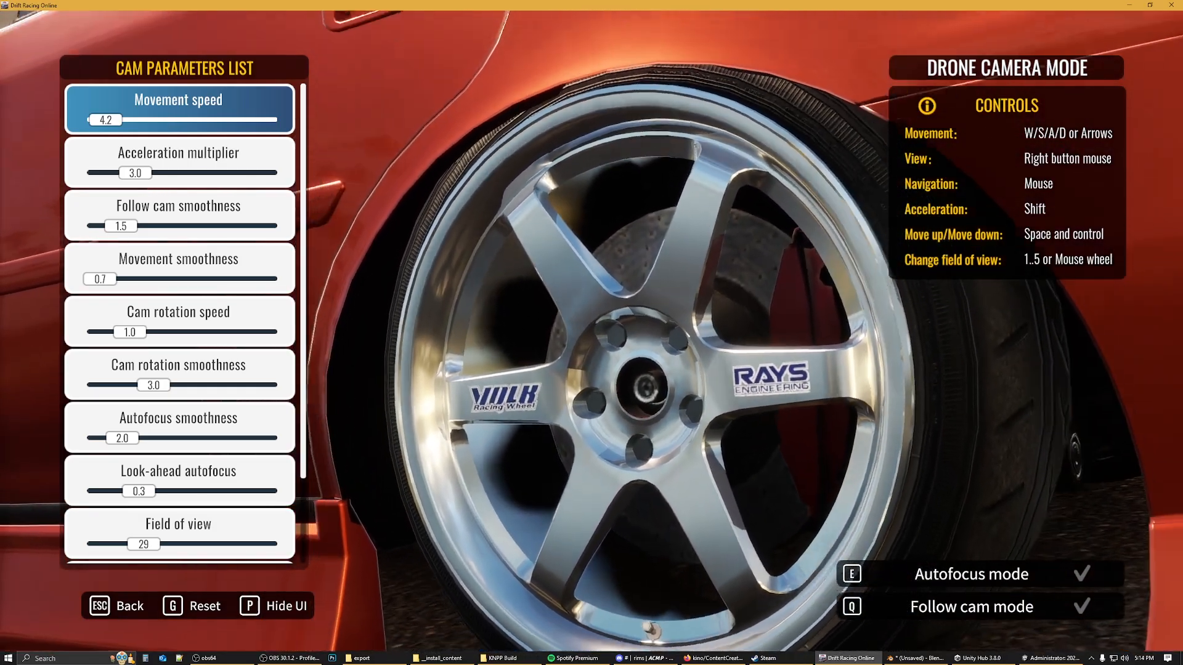
Step: Leave the drone camera, finish the training race and exit to the main menu
{"action": "key", "text": "Escape"}
{"action": "key", "text": "Escape"}
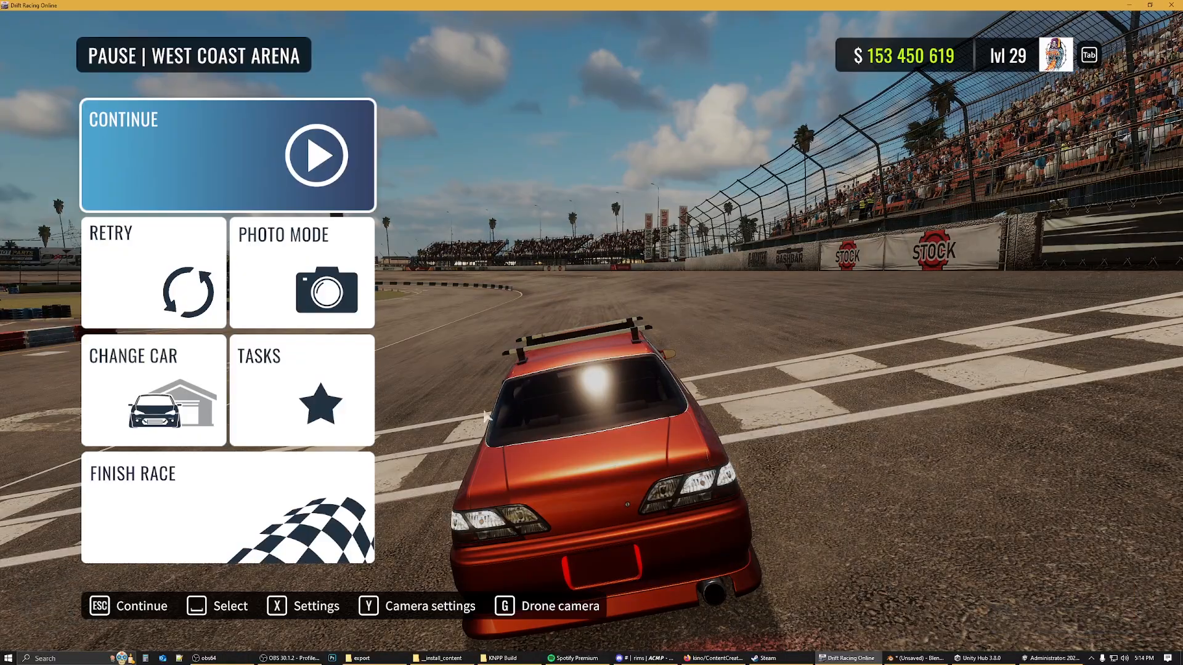
{"action": "left_click", "coordinate": [239, 519]}
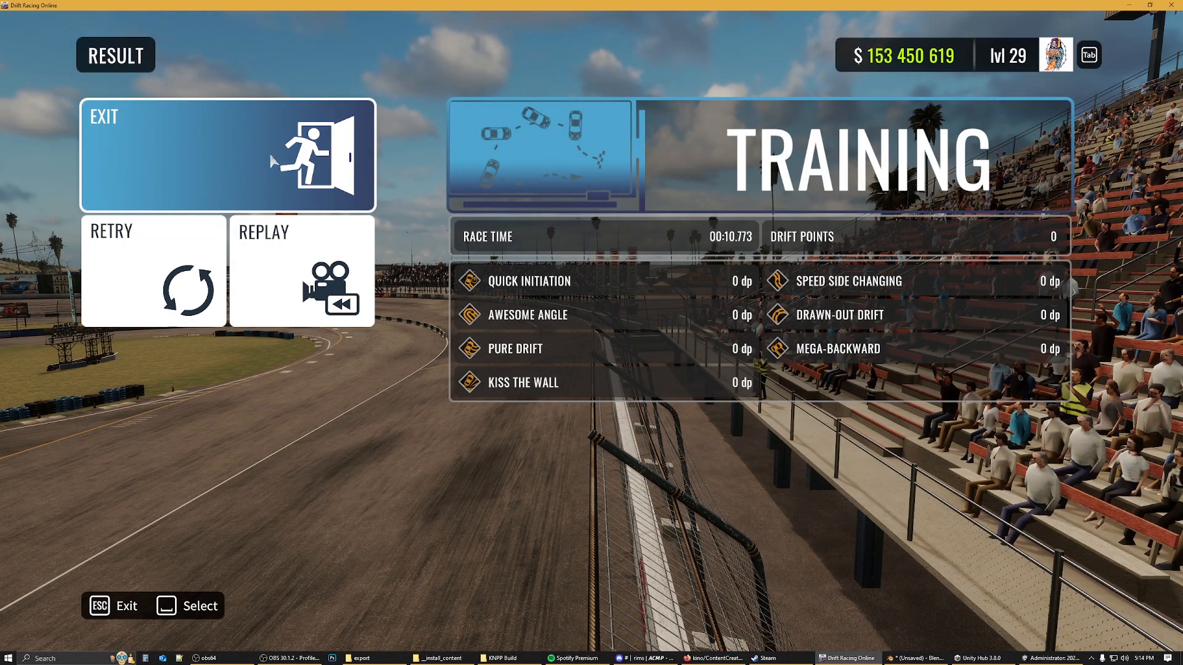
{"action": "left_click", "coordinate": [301, 172]}
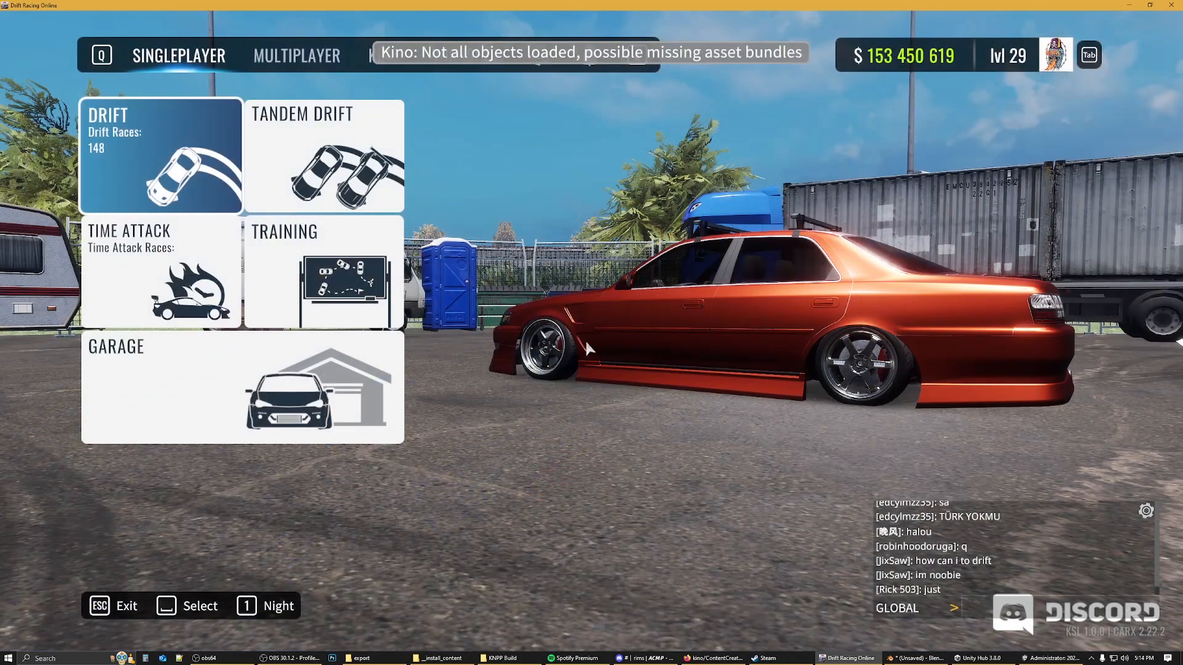
Step: Go to the suspension and rim painting in the garage's design section
{"action": "left_click", "coordinate": [231, 407]}
{"action": "left_click", "coordinate": [237, 425]}
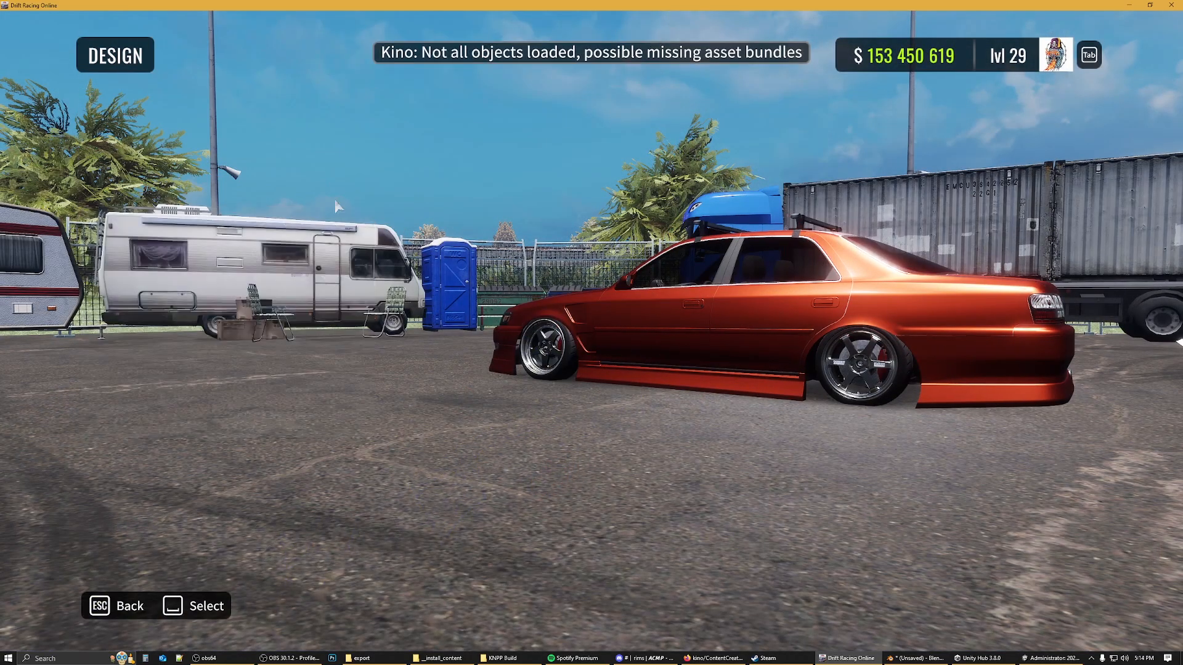
{"action": "left_click", "coordinate": [258, 302]}
{"action": "left_click", "coordinate": [310, 529]}
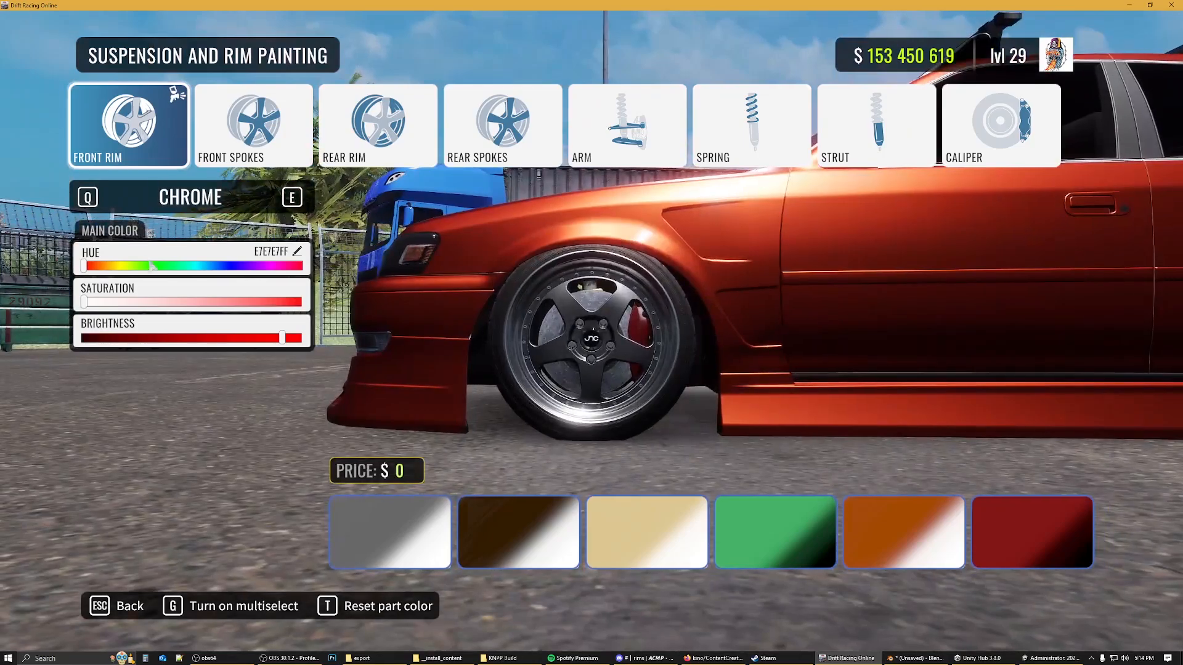
Step: Paint the front rim green (40E760FF) and change its finish from Chrome
{"action": "left_click", "coordinate": [163, 266]}
{"action": "left_click", "coordinate": [241, 302]}
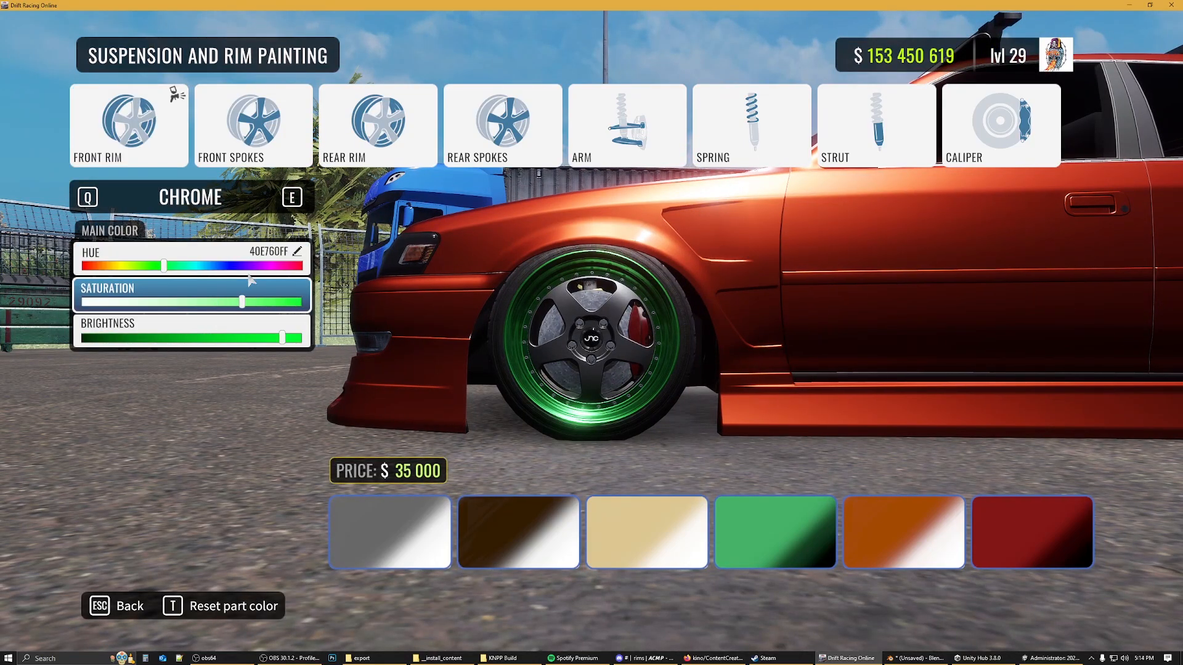
{"action": "left_click", "coordinate": [292, 198]}
{"action": "left_click", "coordinate": [292, 197]}
Step: Paint the front spokes deep blue (060079FF) and change their finish from Candy
{"action": "left_click", "coordinate": [240, 123]}
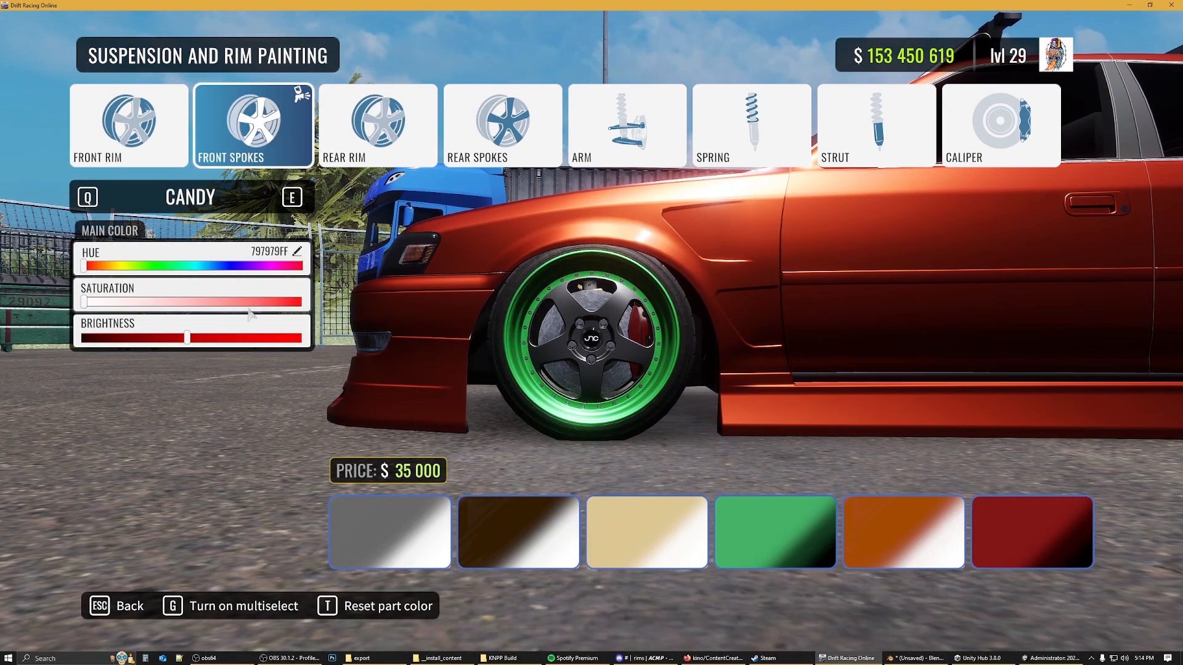
{"action": "left_click", "coordinate": [232, 266]}
{"action": "left_click", "coordinate": [301, 302]}
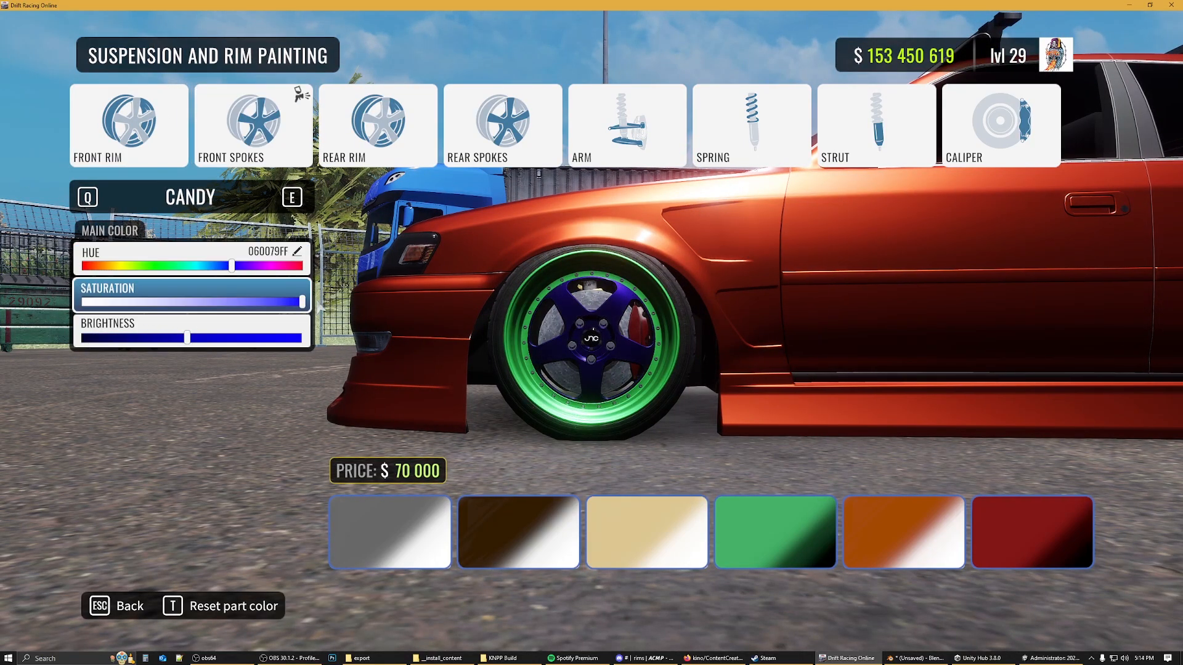
{"action": "left_click", "coordinate": [95, 206]}
{"action": "left_click", "coordinate": [95, 206]}
Step: Paint the rear rim red (E70909FF) and change its finish from Chrome
{"action": "left_click", "coordinate": [389, 133]}
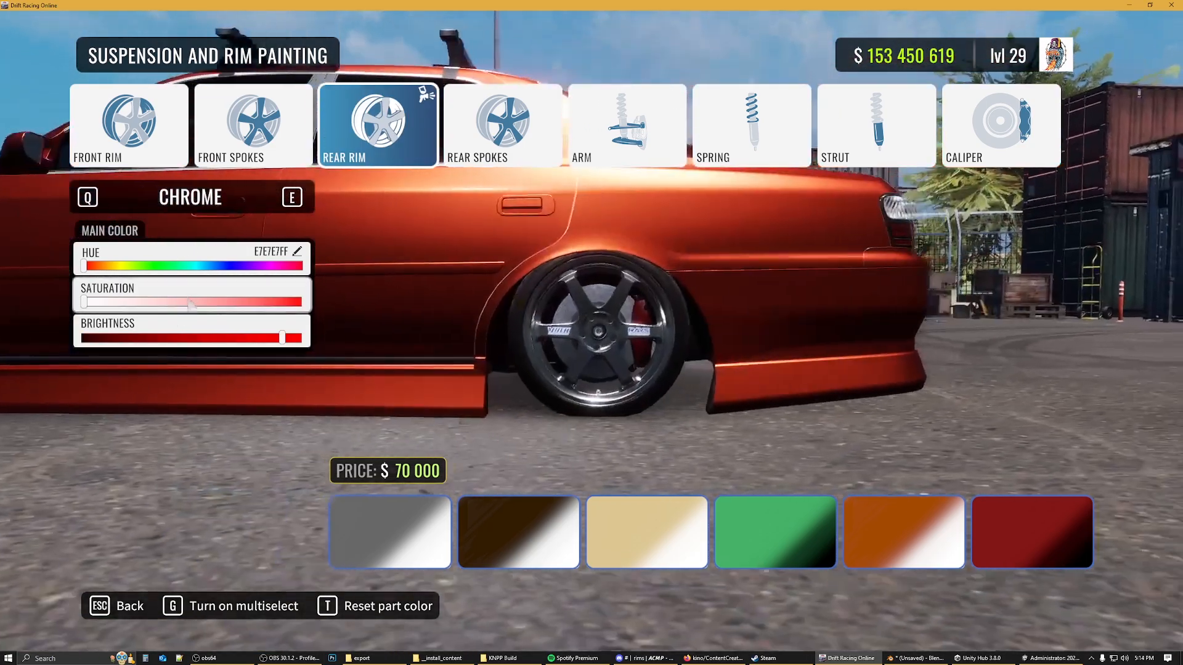
{"action": "left_click_drag", "start_coordinate": [247, 302], "coordinate": [293, 302]}
{"action": "key", "text": "e"}
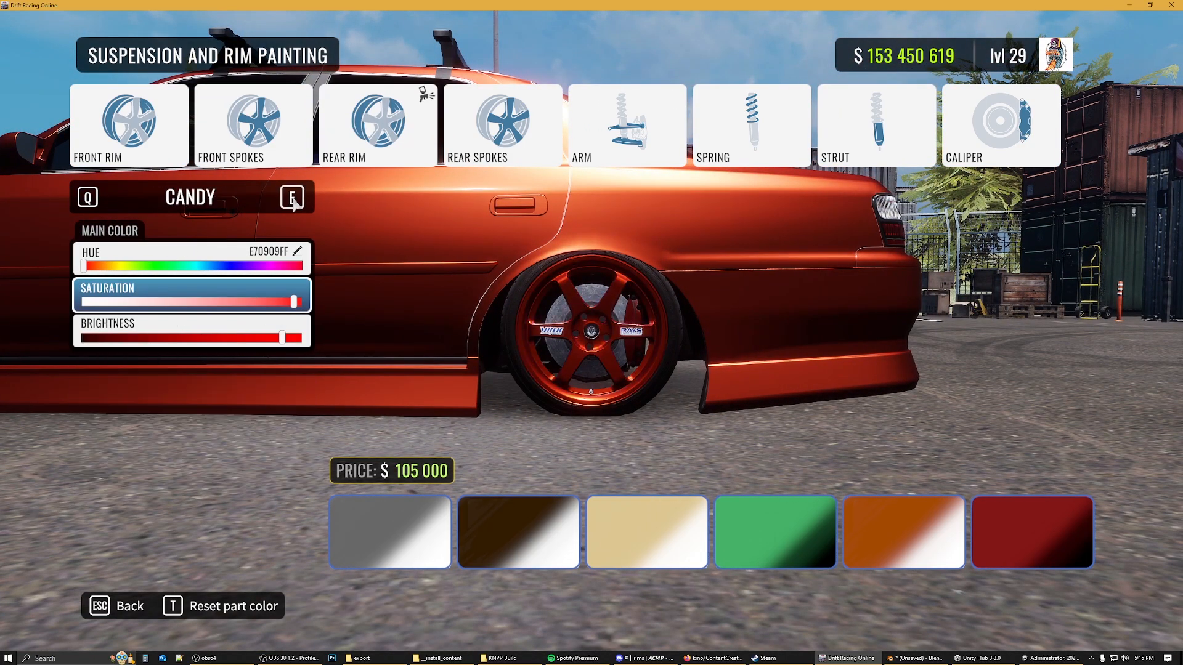
{"action": "key", "text": "e"}
Step: Set the rear spokes' paint to bright green (0DFF5DFF) with the Gloss finish and check the wheels around the car
{"action": "left_click", "coordinate": [502, 130]}
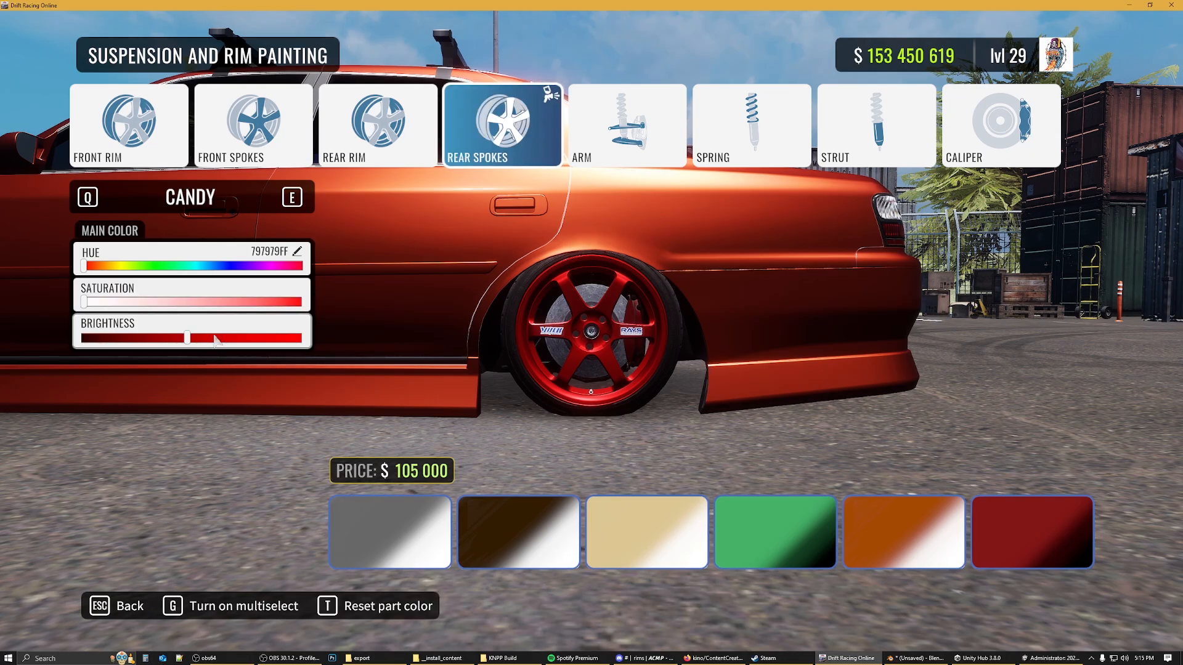
{"action": "left_click", "coordinate": [168, 266]}
{"action": "left_click_drag", "start_coordinate": [177, 304], "coordinate": [291, 303]}
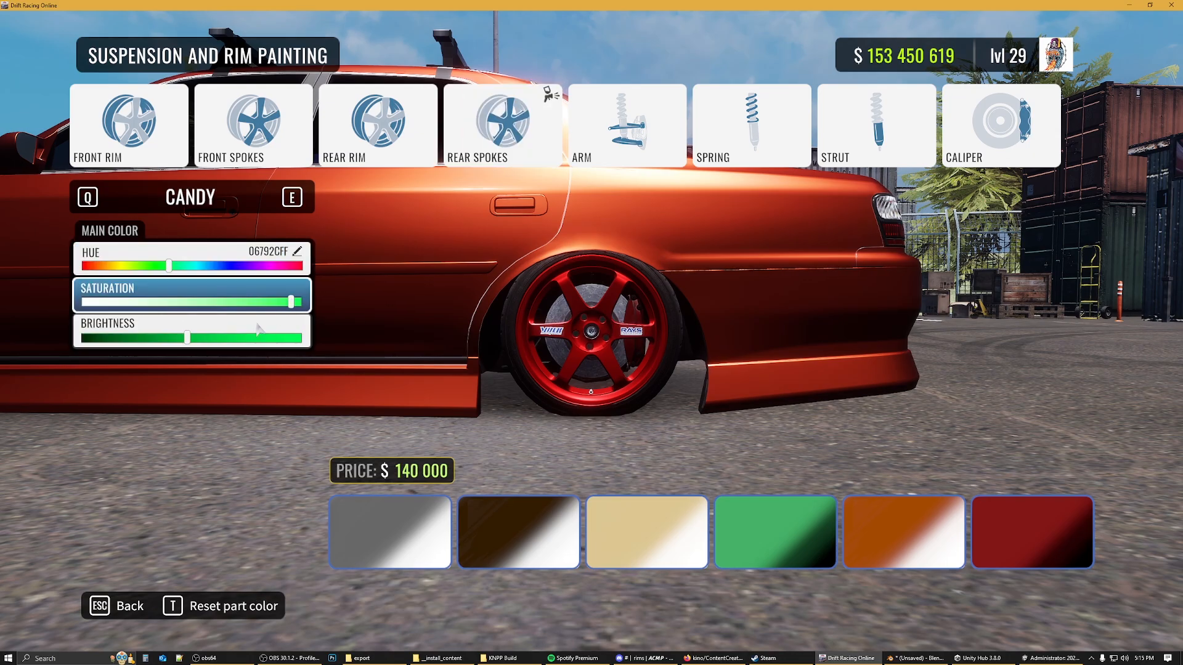
{"action": "left_click_drag", "start_coordinate": [220, 340], "coordinate": [313, 343]}
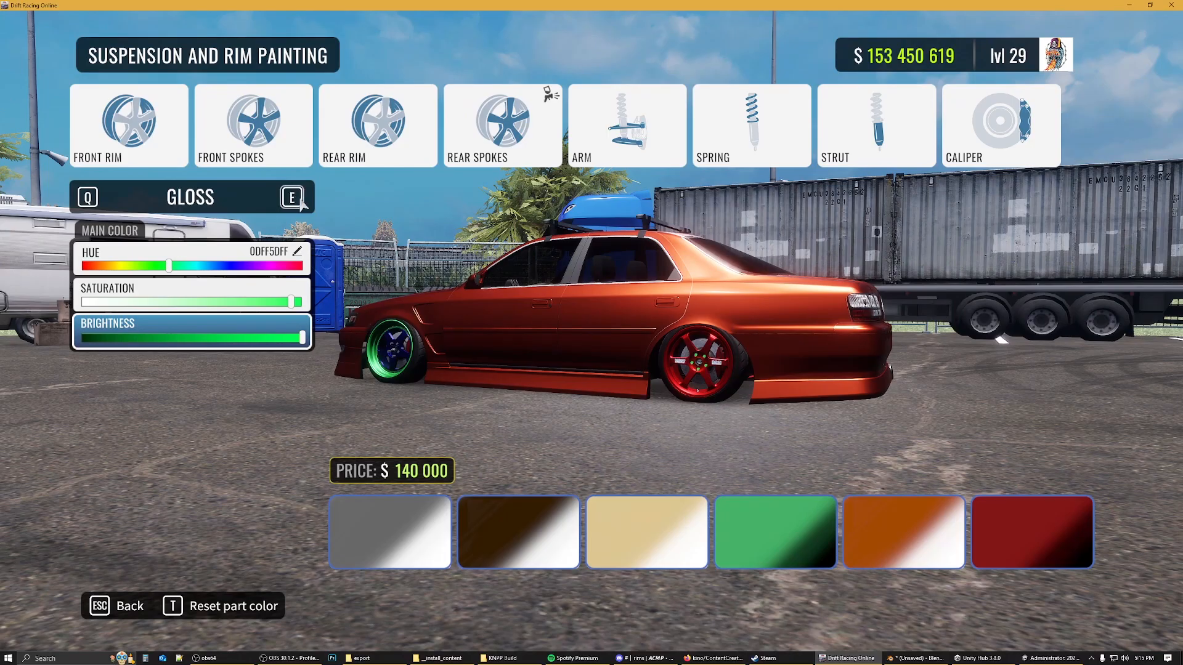
{"action": "mouse_move", "coordinate": [548, 320]}
{"action": "left_mouse_down"}
{"action": "mouse_move", "coordinate": [691, 337]}
{"action": "mouse_move", "coordinate": [650, 346]}
{"action": "mouse_move", "coordinate": [554, 407]}
{"action": "mouse_move", "coordinate": [773, 398]}
{"action": "mouse_move", "coordinate": [763, 298]}
{"action": "mouse_move", "coordinate": [829, 357]}
{"action": "left_mouse_up"}
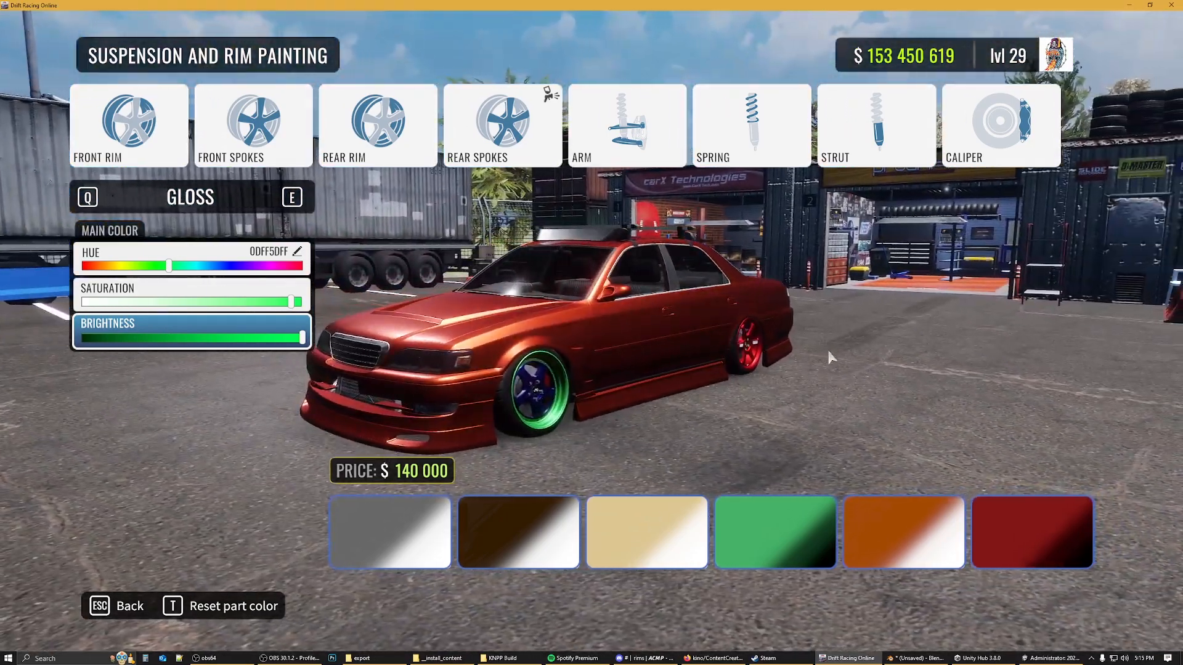
{"action": "mouse_move", "coordinate": [627, 423]}
{"action": "left_mouse_down"}
{"action": "mouse_move", "coordinate": [614, 382]}
{"action": "mouse_move", "coordinate": [406, 374]}
{"action": "mouse_move", "coordinate": [694, 363]}
{"action": "left_mouse_up"}
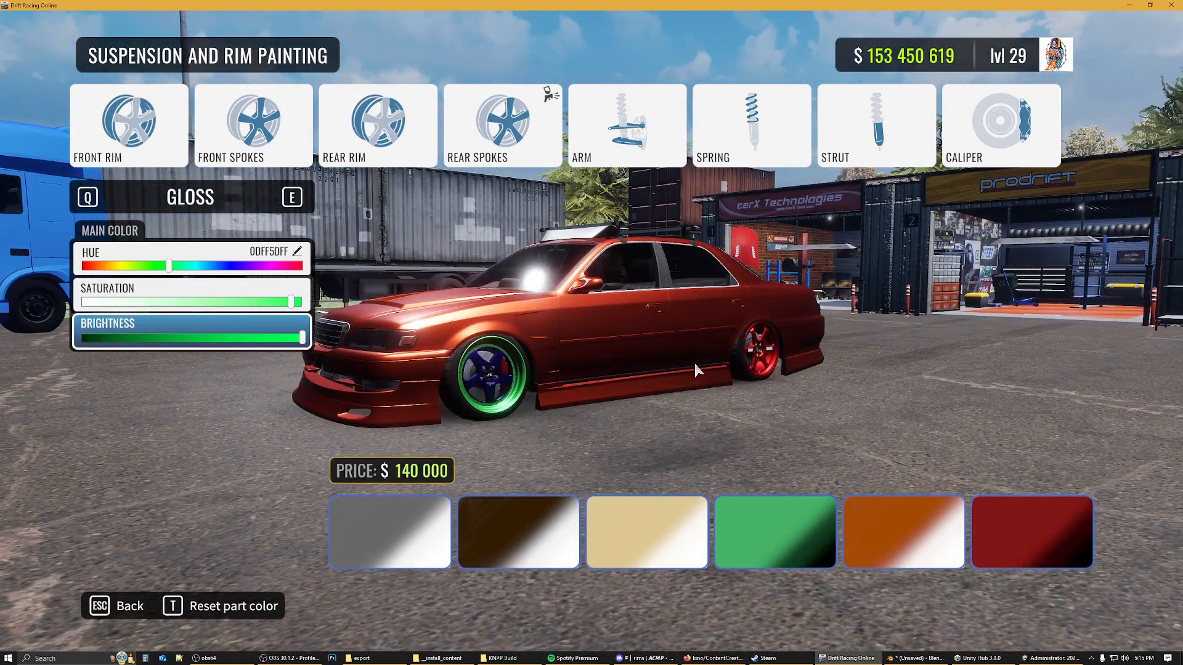